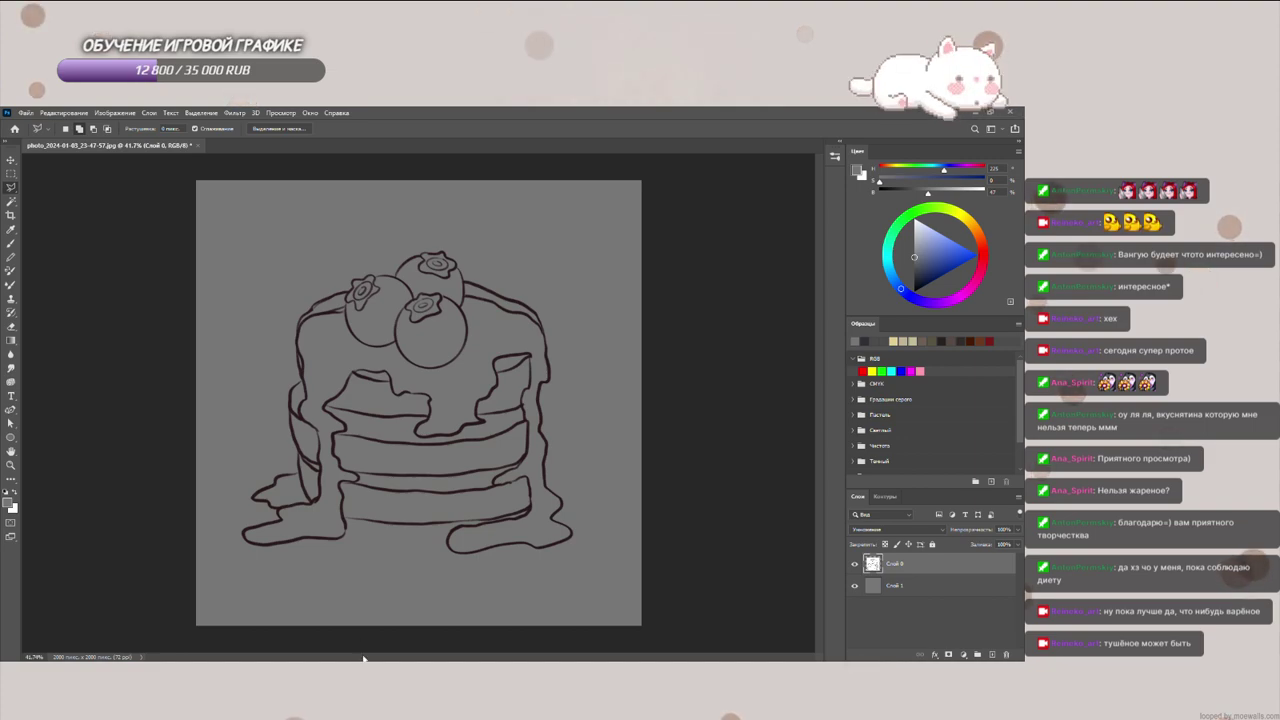
Step: Fade the pancake sketch layer and add a new empty layer above the grey background layer
scroll(439, 534, up, 1)
drag(994, 545, 985, 546)
click(934, 584)
click(992, 654)
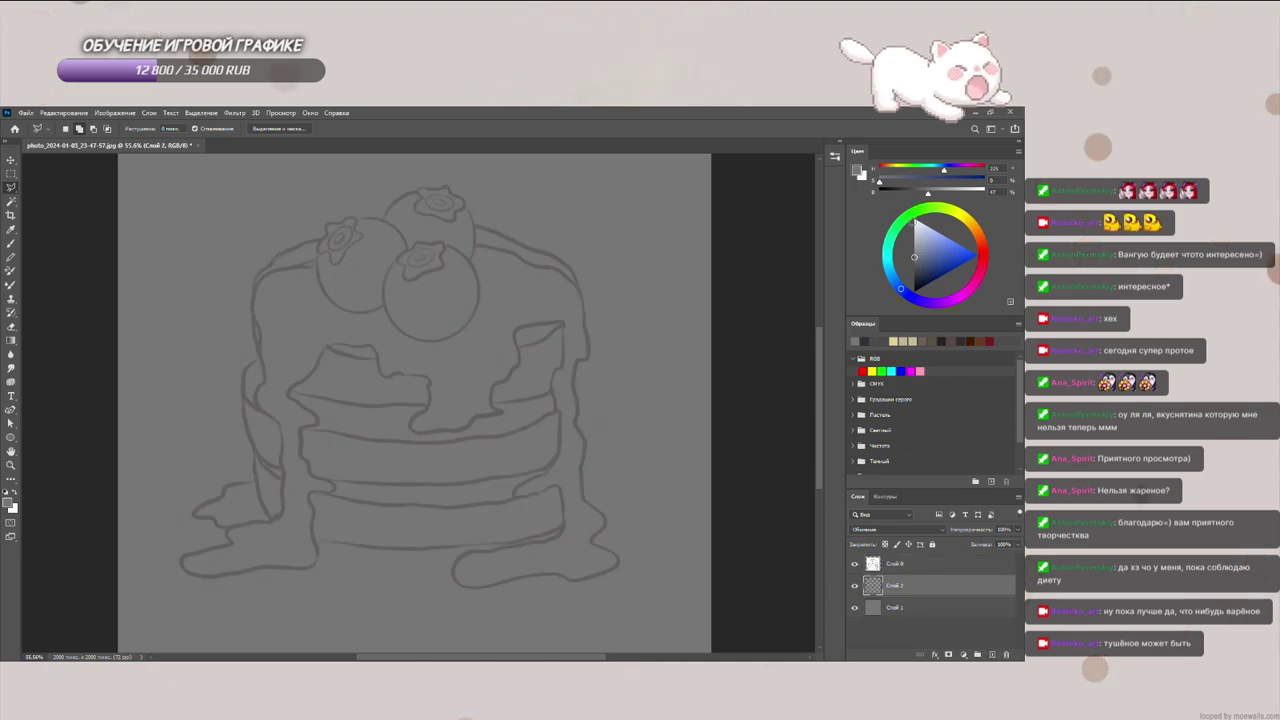
Step: Choose a pale beige colour and brush it onto the upper left corner of the pancake stack
click(961, 215)
click(934, 234)
click(973, 225)
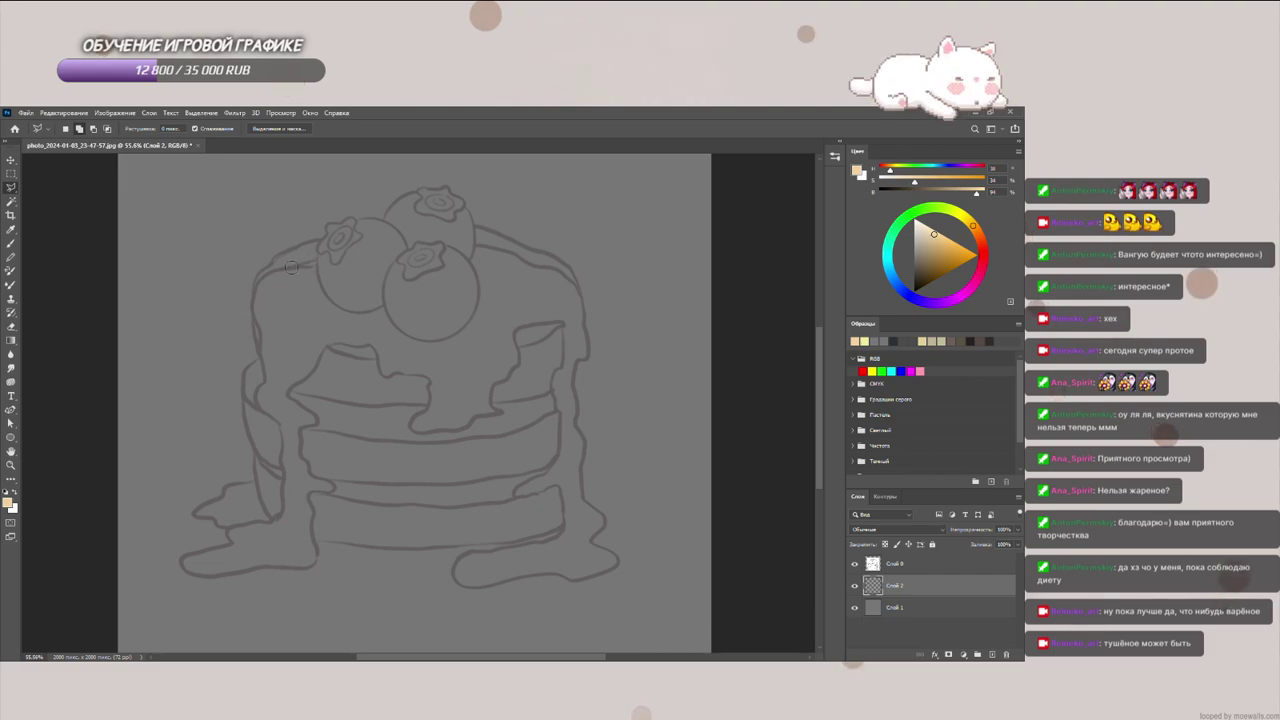
click(12, 243)
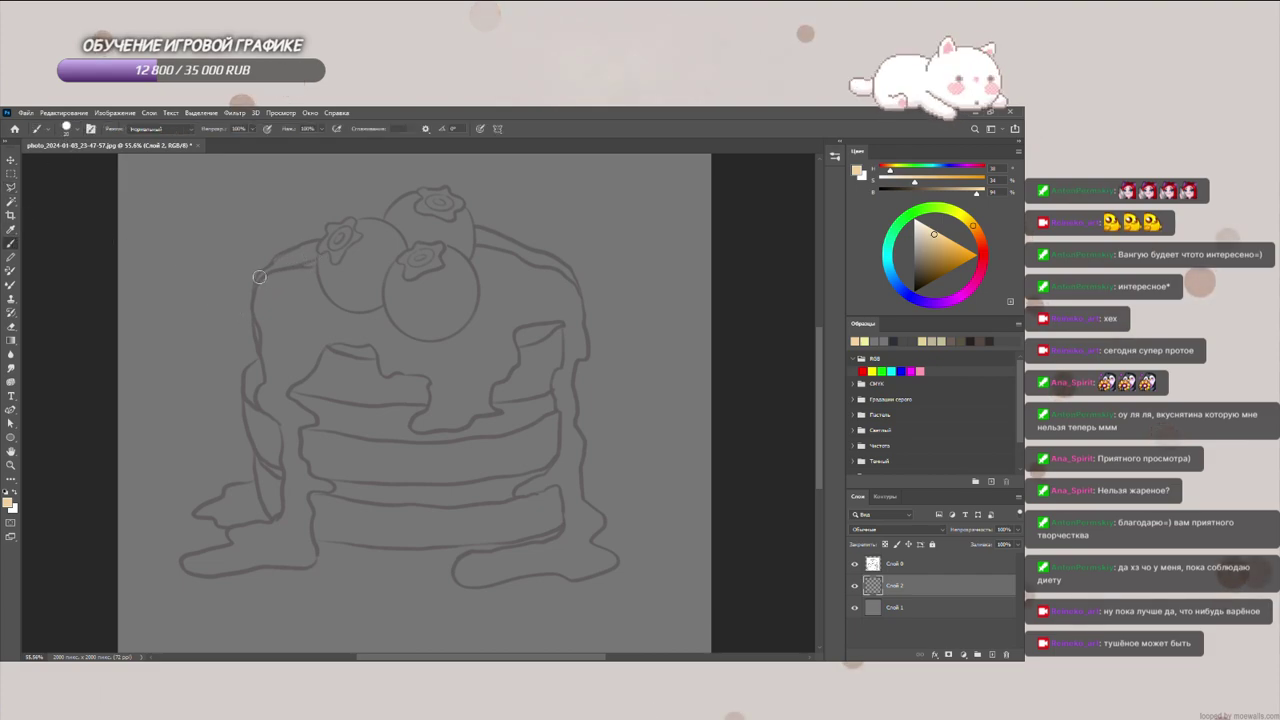
drag(273, 271, 256, 295)
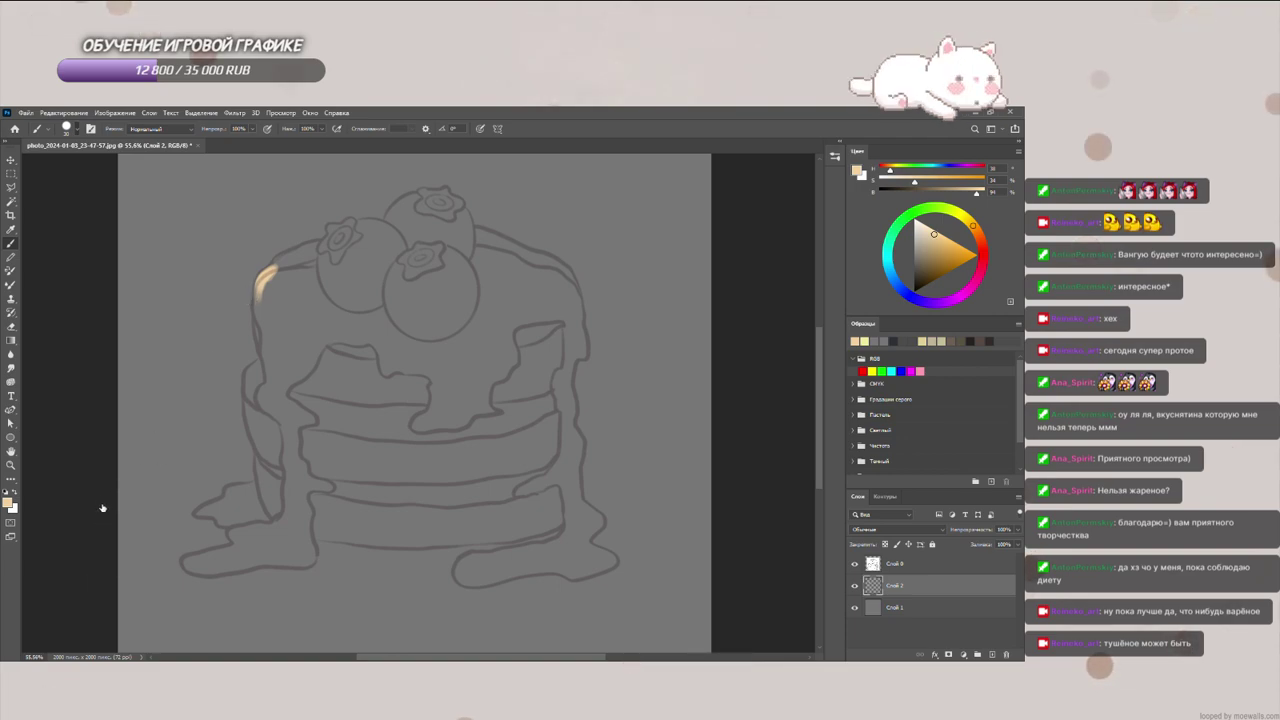
mouse_move(264, 285)
mouse_down()
mouse_move(297, 259)
mouse_move(269, 266)
mouse_up()
Step: Paint the stack's left edge beige with a larger brush, from beside the berries down to the bottom pancake
key(bracketright)
key(bracketright)
key(bracketright)
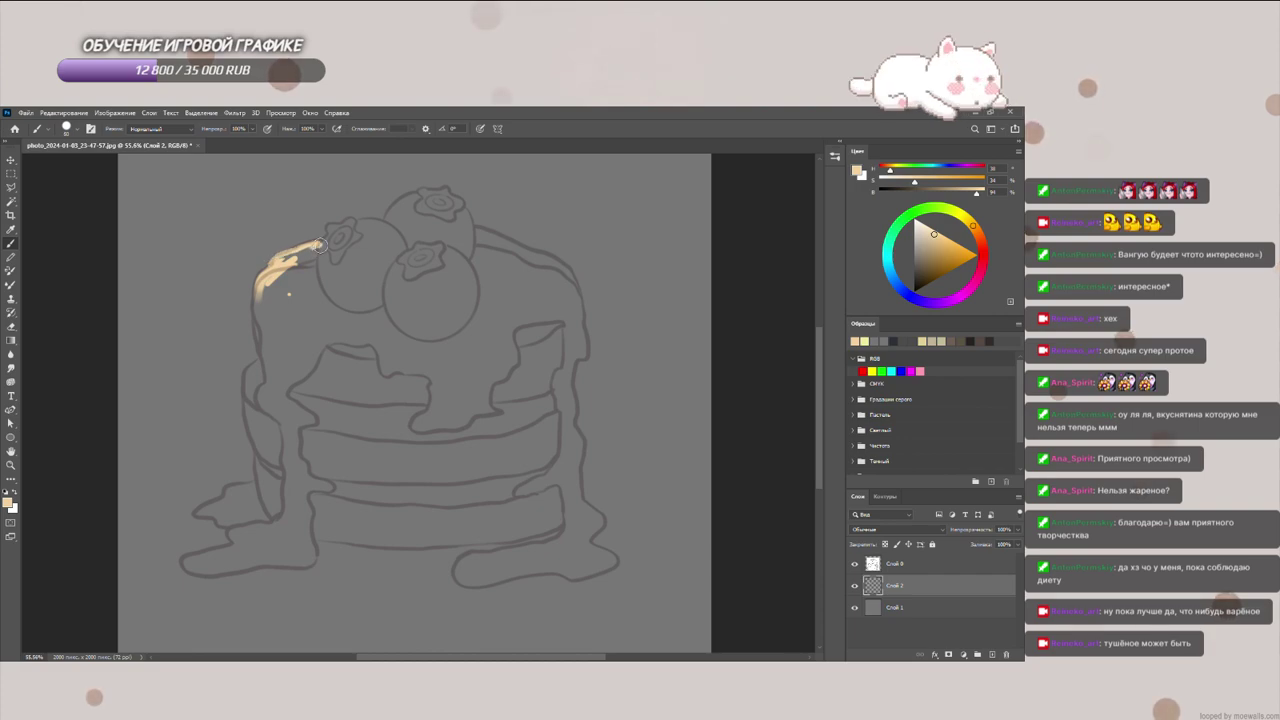
mouse_move(257, 300)
mouse_down()
mouse_move(268, 381)
mouse_move(264, 354)
mouse_move(245, 393)
mouse_move(268, 456)
mouse_up()
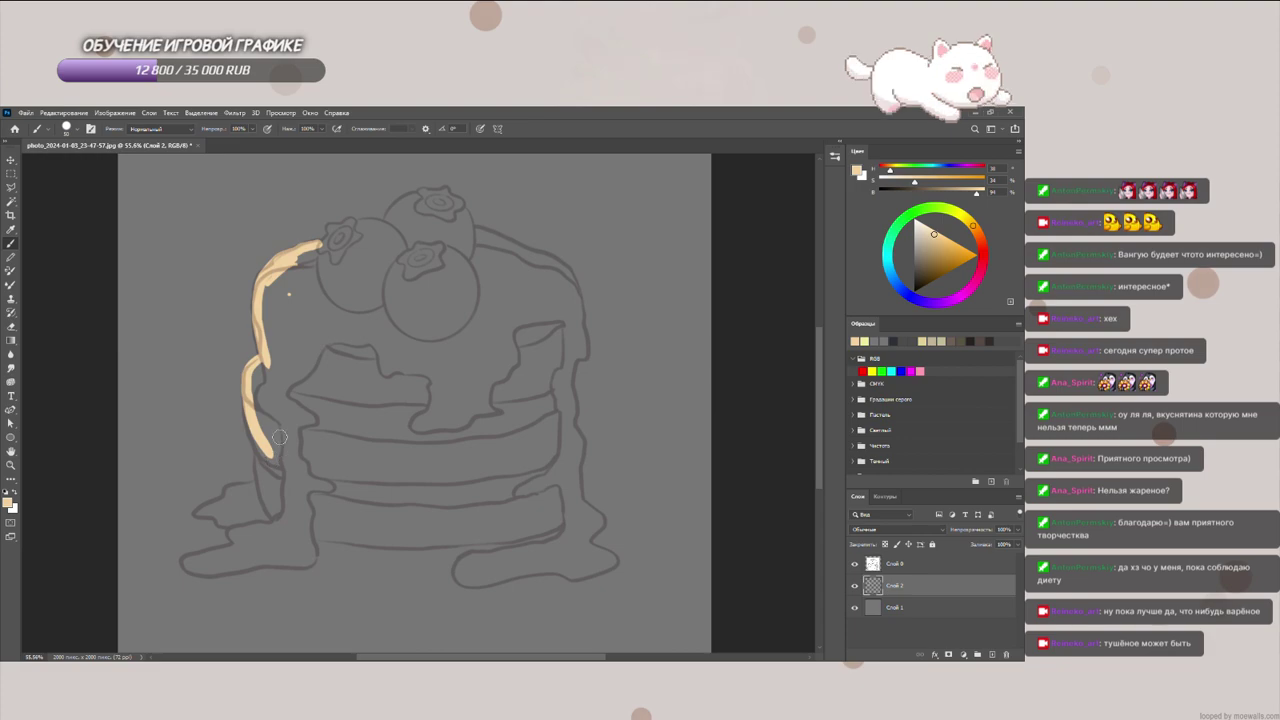
mouse_move(248, 405)
mouse_down()
mouse_move(282, 466)
mouse_move(275, 513)
mouse_move(287, 520)
mouse_up()
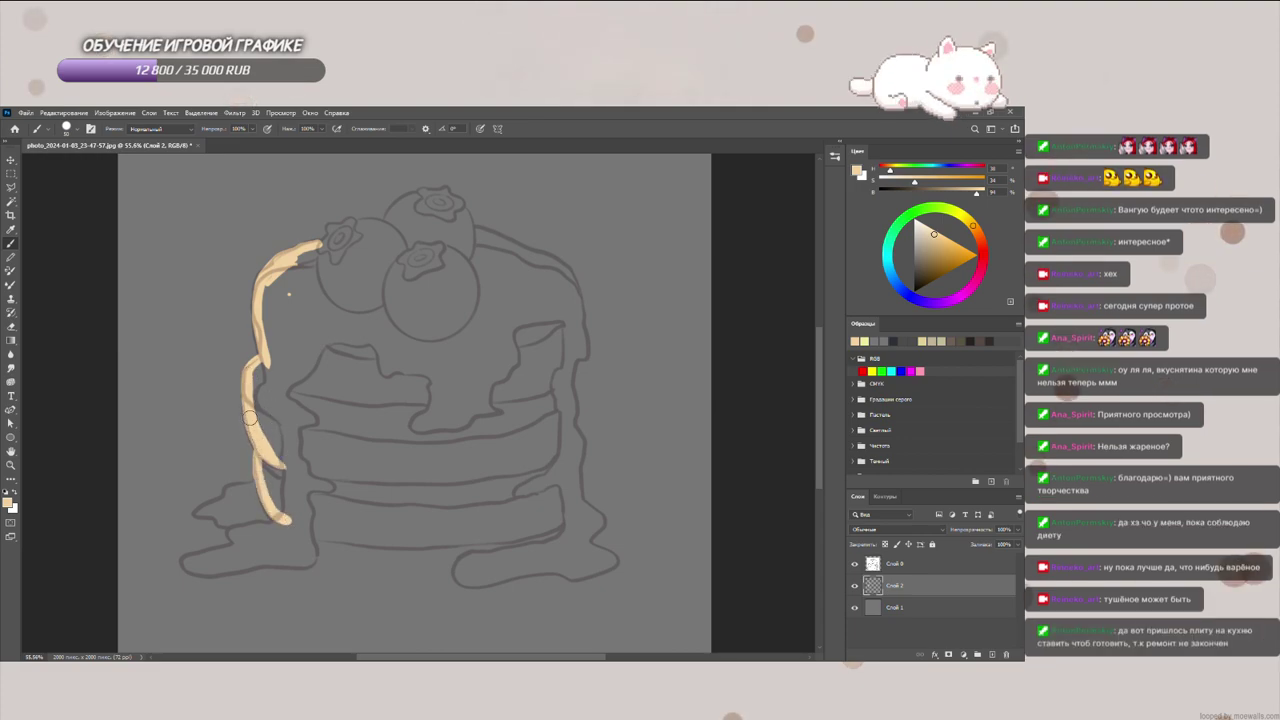
drag(258, 366, 285, 434)
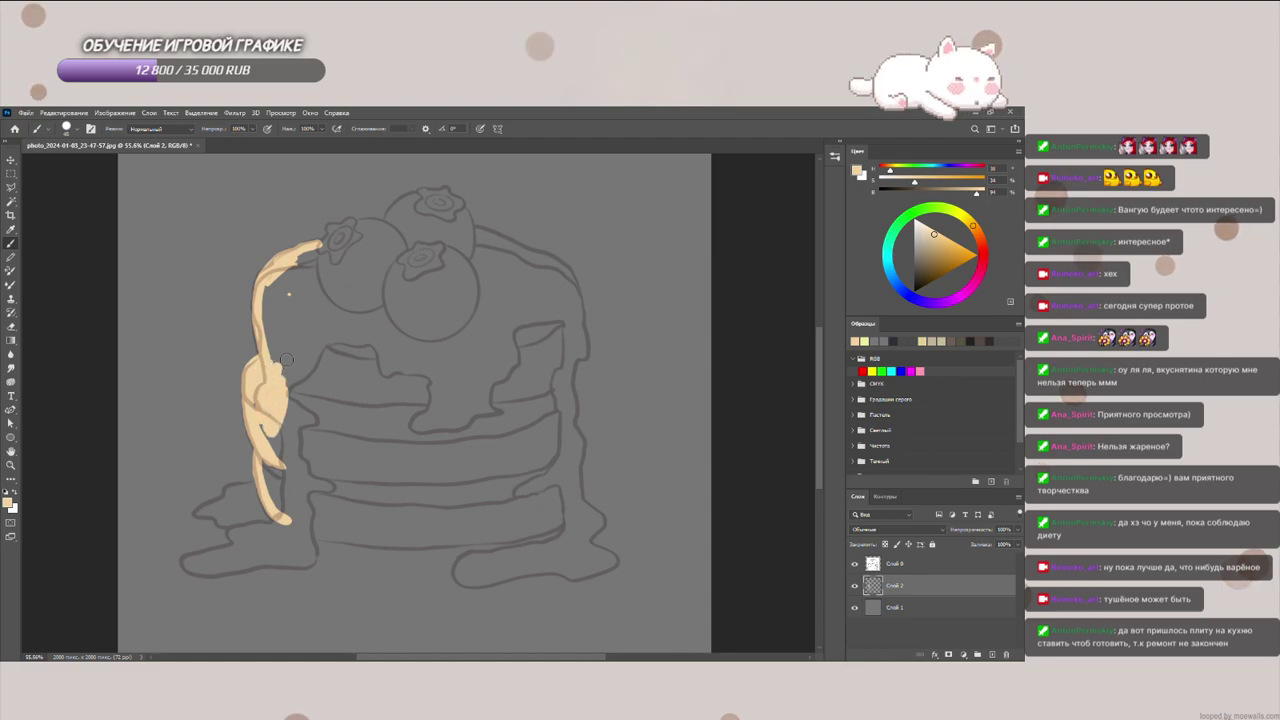
Step: Fill the left side of the pancake stack with beige and extend the colour behind the left berry
key(bracketleft)
key(bracketleft)
key(bracketleft)
drag(286, 281, 263, 314)
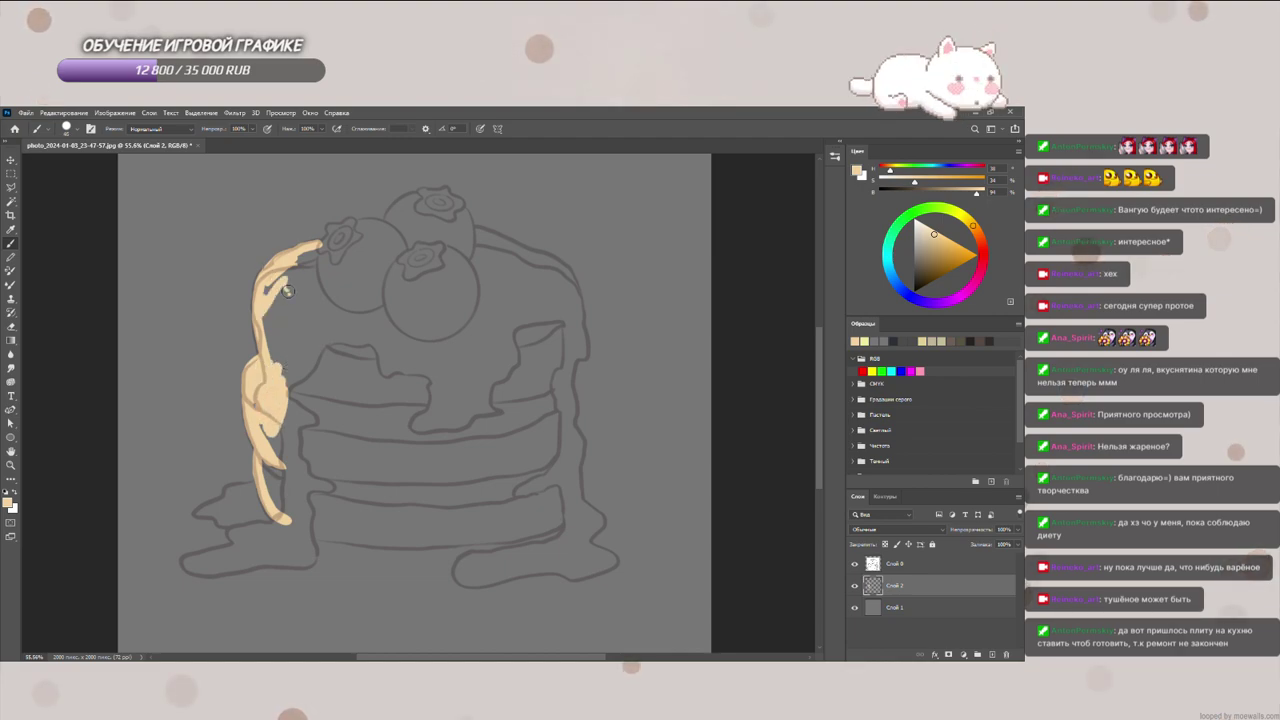
mouse_move(306, 270)
mouse_down()
mouse_move(267, 324)
mouse_move(290, 384)
mouse_up()
key(bracketright)
key(bracketright)
drag(315, 285, 272, 428)
drag(314, 250, 394, 248)
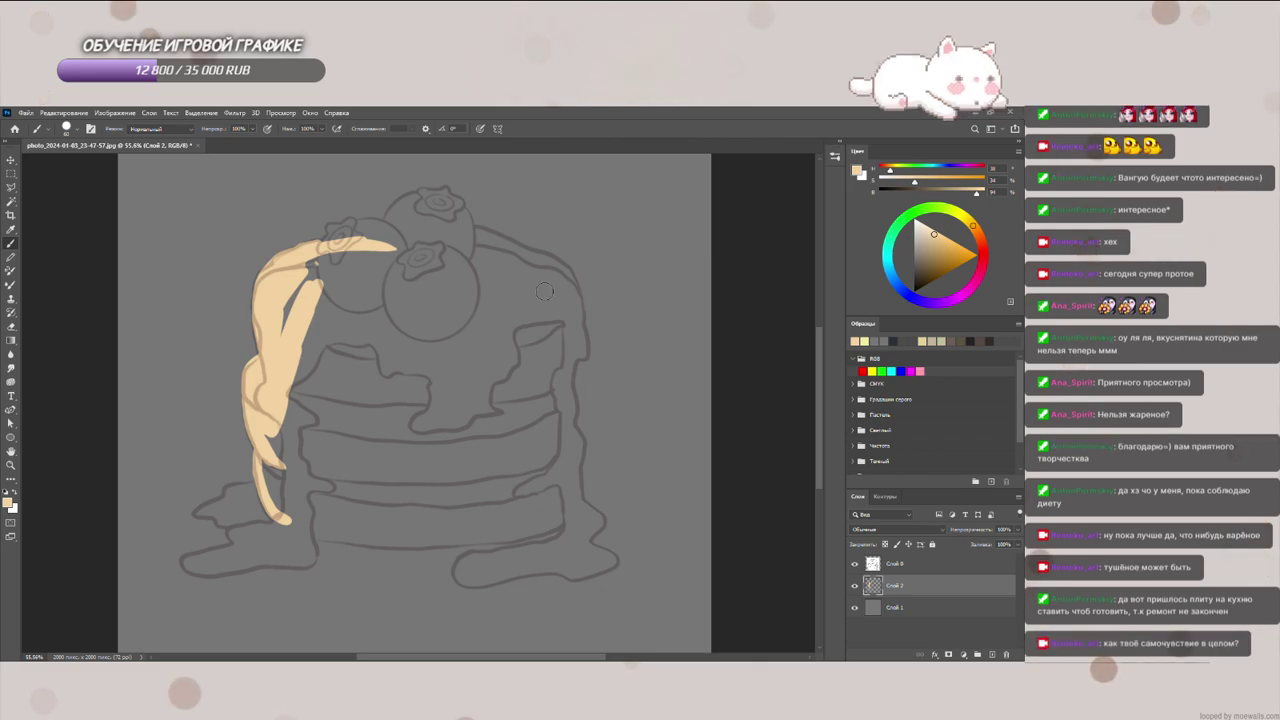
Step: Paint the stack's upper right edge beige and fill across the top and middle of the pancakes
drag(549, 300, 561, 276)
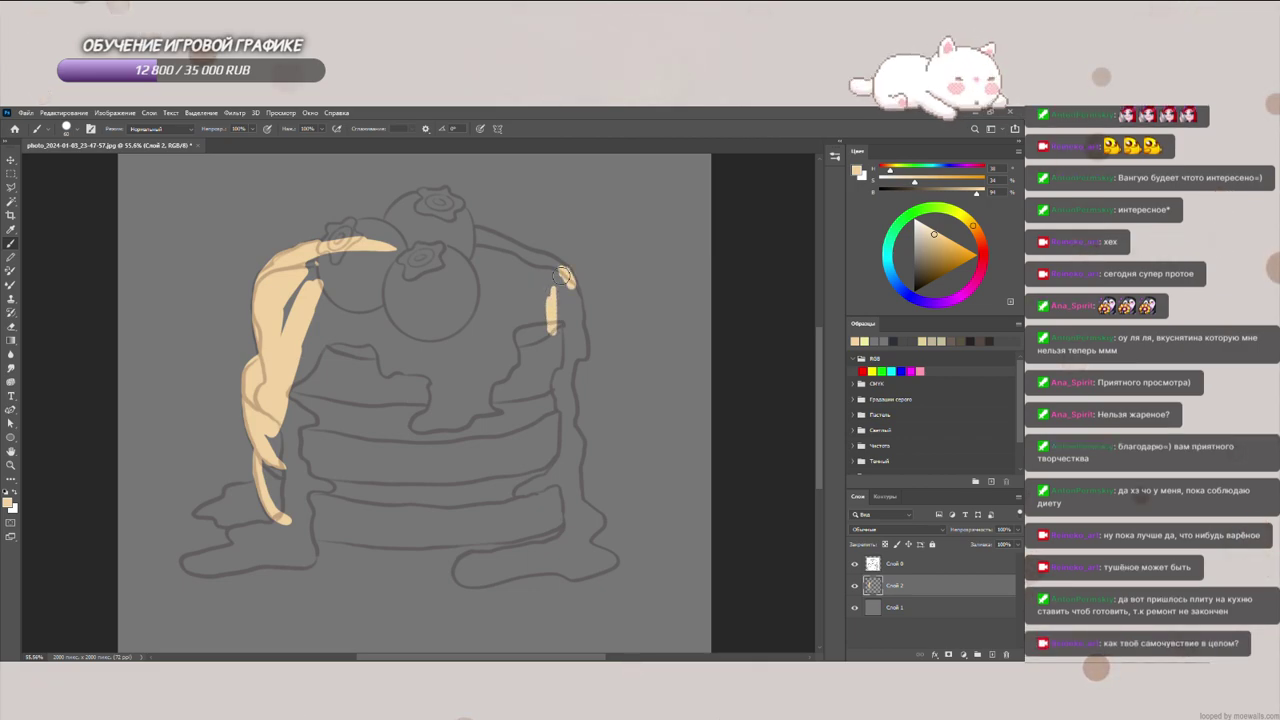
mouse_move(466, 227)
mouse_down()
mouse_move(555, 262)
mouse_move(572, 346)
mouse_up()
mouse_move(562, 287)
mouse_down()
mouse_move(551, 462)
mouse_move(538, 262)
mouse_move(480, 232)
mouse_move(310, 265)
mouse_move(335, 240)
mouse_up()
mouse_move(563, 286)
mouse_down()
mouse_move(340, 262)
mouse_move(292, 310)
mouse_move(400, 360)
mouse_move(367, 262)
mouse_move(450, 395)
mouse_move(510, 300)
mouse_move(490, 385)
mouse_move(509, 298)
mouse_move(470, 440)
mouse_move(320, 400)
mouse_move(410, 435)
mouse_move(491, 427)
mouse_up()
Step: Paint the bottom pancake beige and close the remaining gaps near its lower right edge
key(bracketleft)
key(bracketleft)
key(bracketleft)
key(bracketleft)
key(bracketleft)
key(bracketleft)
mouse_move(312, 536)
mouse_down()
mouse_move(437, 546)
mouse_move(570, 532)
mouse_move(578, 518)
mouse_up()
mouse_move(302, 507)
mouse_down()
mouse_move(286, 468)
mouse_move(306, 505)
mouse_move(350, 510)
mouse_move(424, 462)
mouse_move(445, 470)
mouse_move(460, 507)
mouse_move(536, 470)
mouse_move(552, 488)
mouse_move(466, 518)
mouse_up()
drag(332, 524, 368, 522)
drag(505, 528, 350, 538)
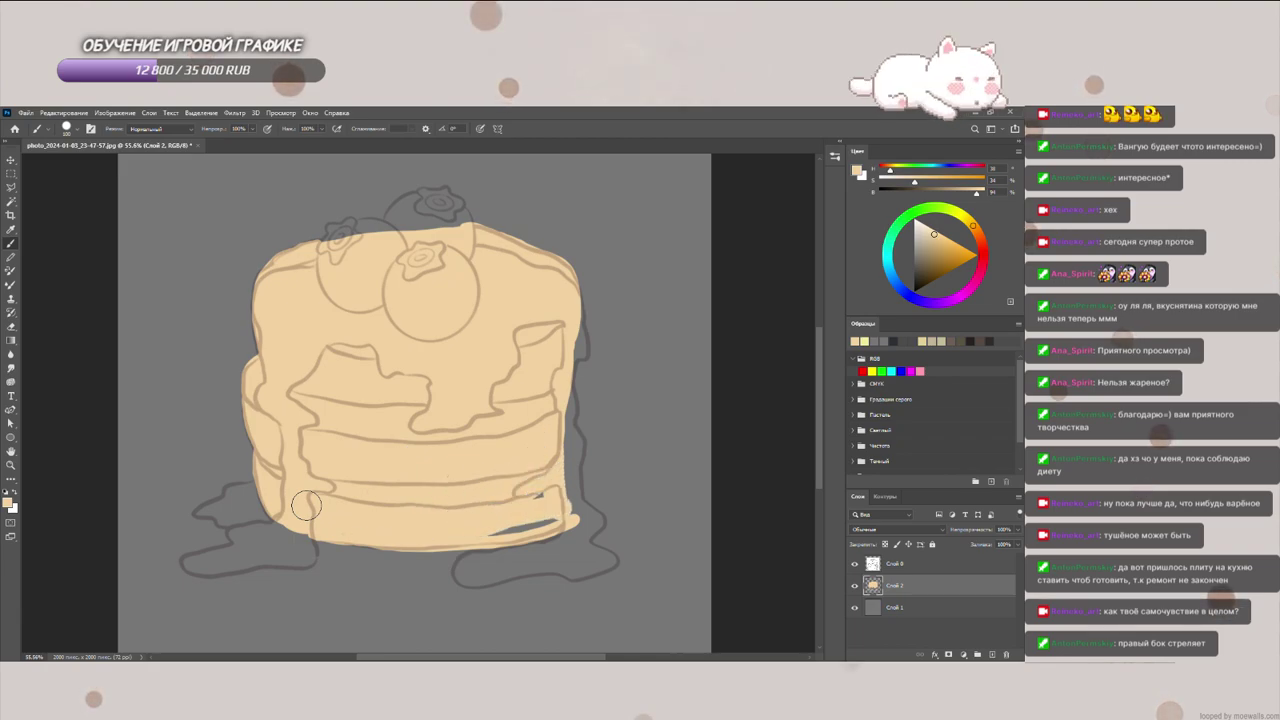
mouse_move(534, 526)
mouse_down()
mouse_move(556, 520)
mouse_move(545, 493)
mouse_up()
key(bracketleft)
key(bracketleft)
key(bracketleft)
key(bracketleft)
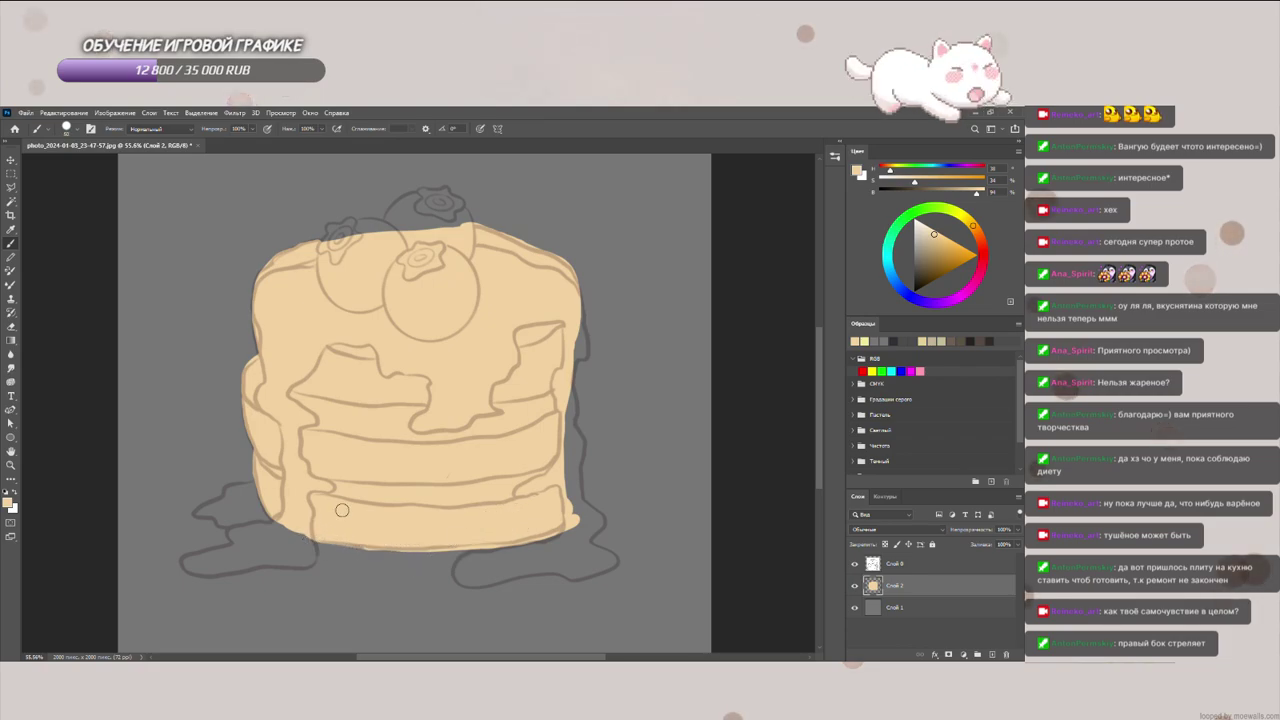
Step: Add a new layer between the beige base and the sketch, and choose an orange caramel brush colour
click(11, 326)
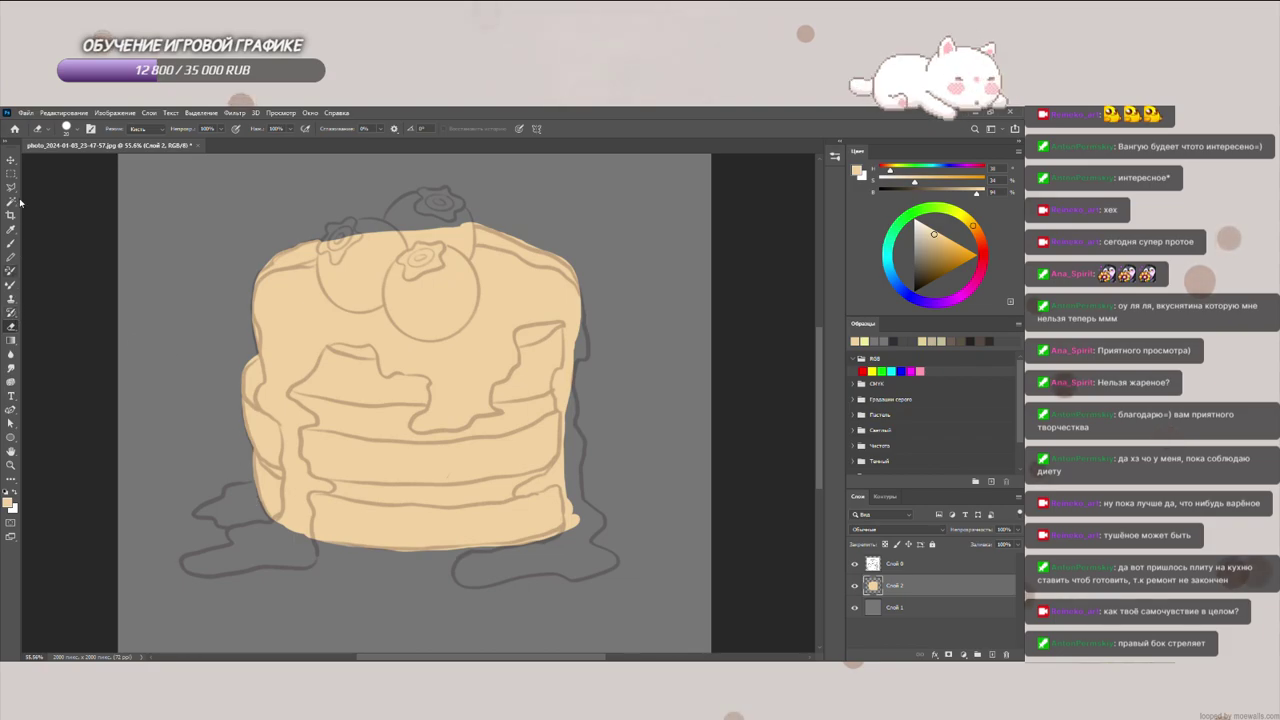
click(12, 243)
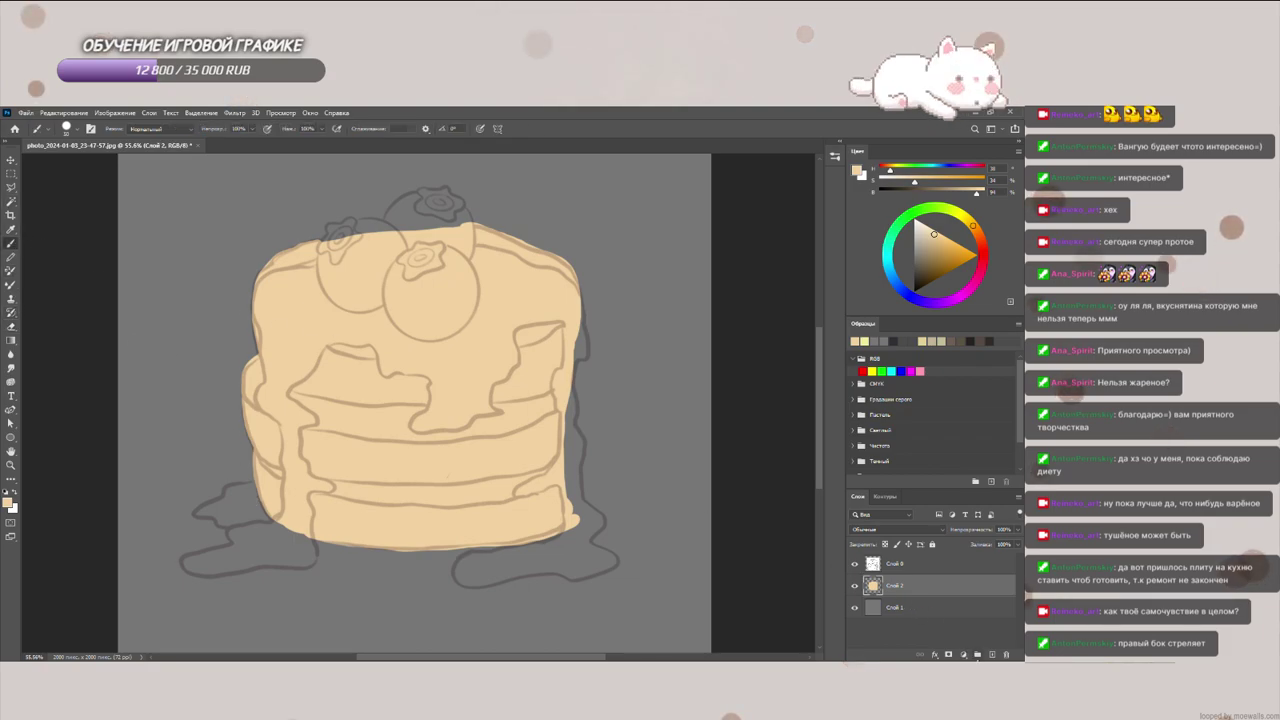
click(992, 654)
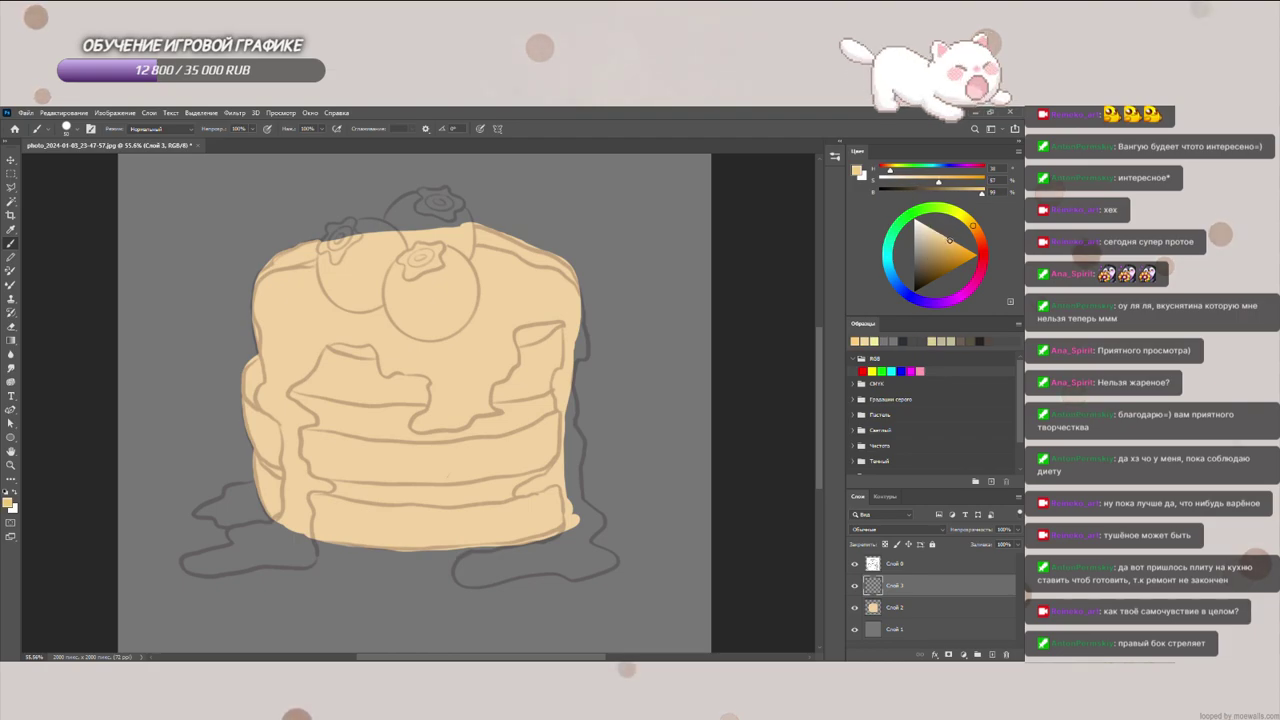
click(952, 241)
click(954, 244)
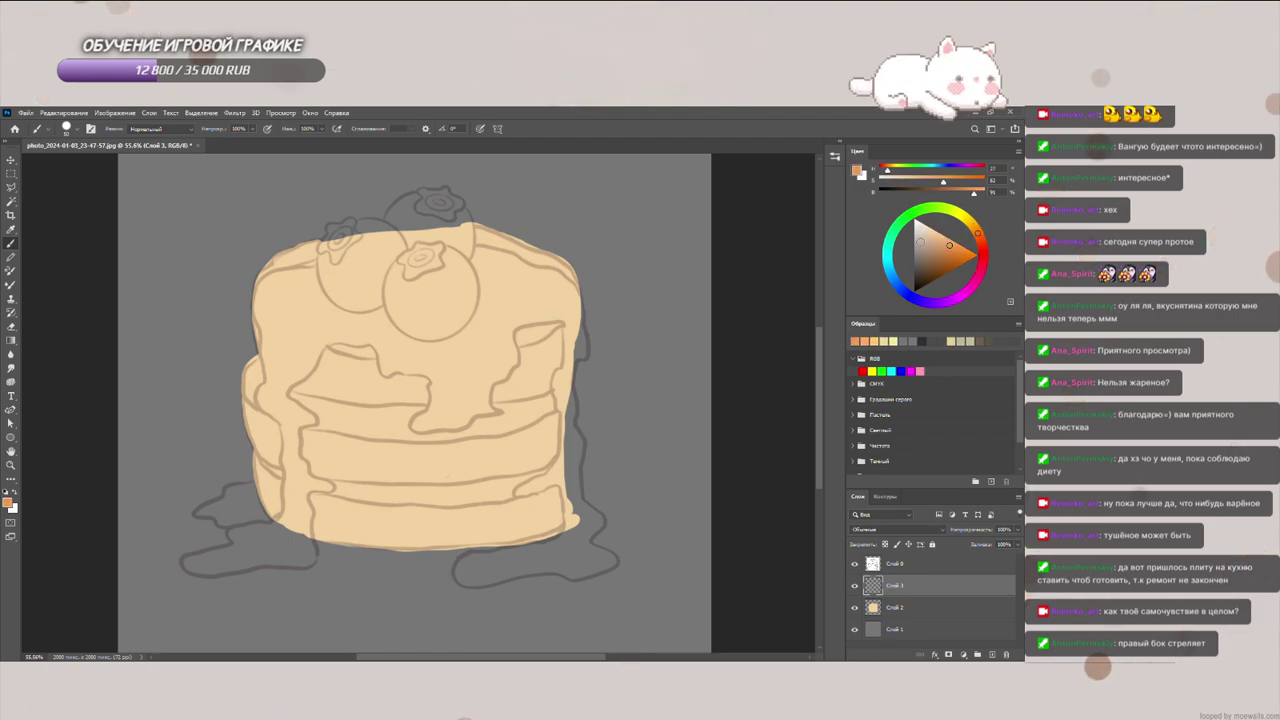
Step: Paint orange syrup on the stack's upper left corner and trace the left drip's outer edge around its puddle
key(bracketleft)
mouse_move(320, 262)
mouse_down()
mouse_move(285, 275)
mouse_move(322, 260)
mouse_up()
drag(258, 332, 322, 259)
mouse_move(285, 430)
mouse_down()
mouse_move(321, 277)
mouse_move(268, 316)
mouse_move(318, 270)
mouse_move(271, 325)
mouse_up()
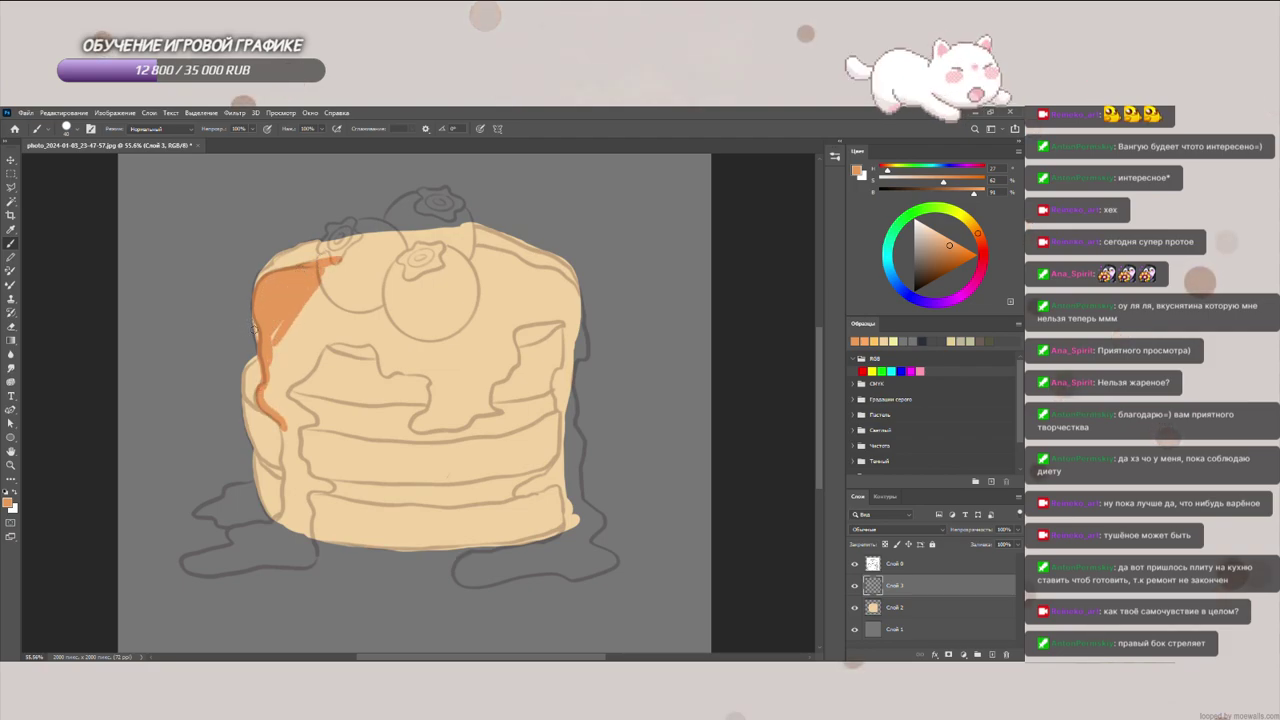
mouse_move(281, 420)
mouse_down()
mouse_move(282, 515)
mouse_move(182, 566)
mouse_move(262, 566)
mouse_up()
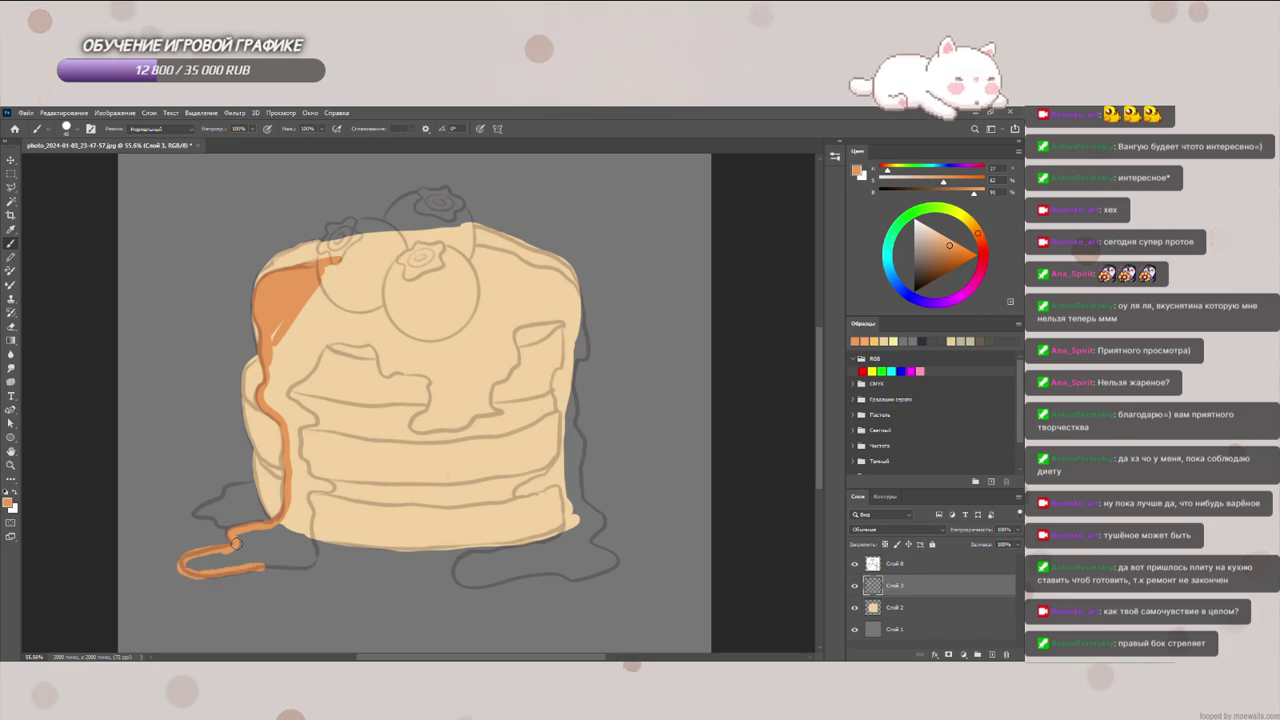
Step: Outline the left drip's inner edge, fill the drip and its puddle orange, and paint the smaller puddle behind it
mouse_move(310, 506)
mouse_down()
mouse_move(331, 488)
mouse_move(299, 439)
mouse_move(316, 420)
mouse_move(318, 362)
mouse_move(352, 337)
mouse_move(284, 332)
mouse_move(275, 410)
mouse_move(292, 425)
mouse_up()
mouse_move(323, 289)
mouse_down()
mouse_move(318, 340)
mouse_move(325, 290)
mouse_up()
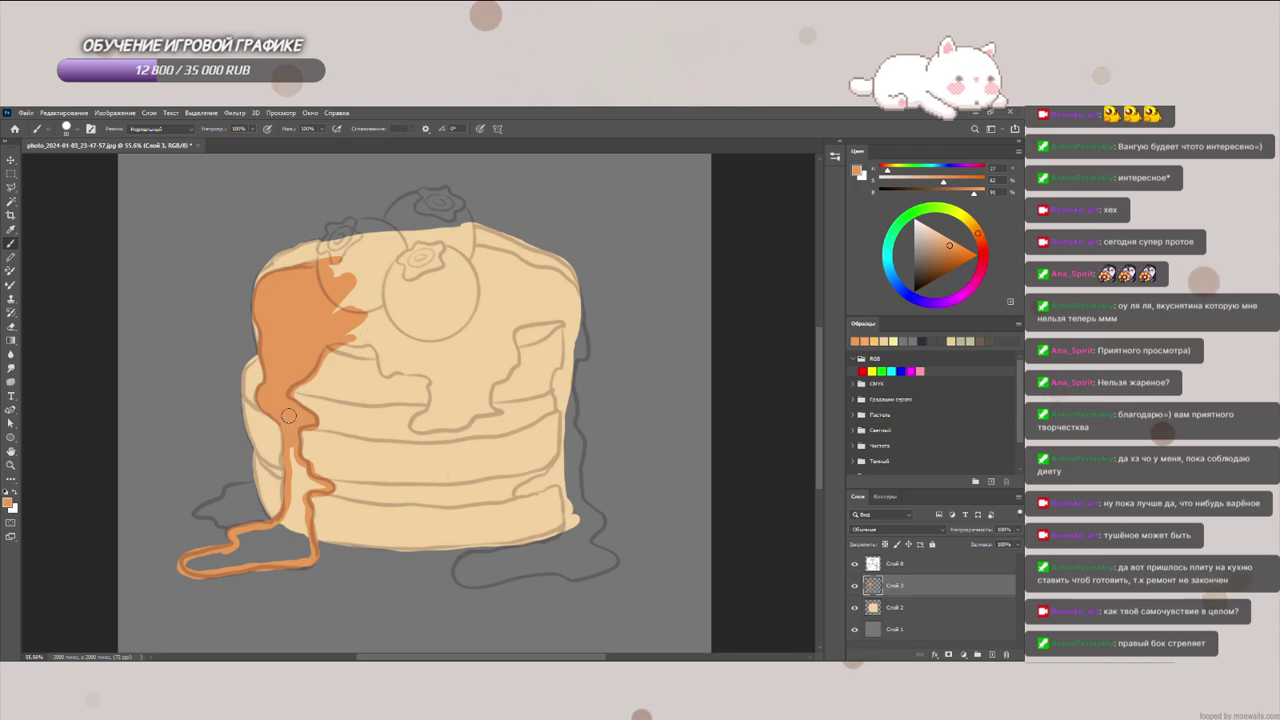
mouse_move(298, 460)
mouse_down()
mouse_move(292, 535)
mouse_move(305, 514)
mouse_move(264, 541)
mouse_up()
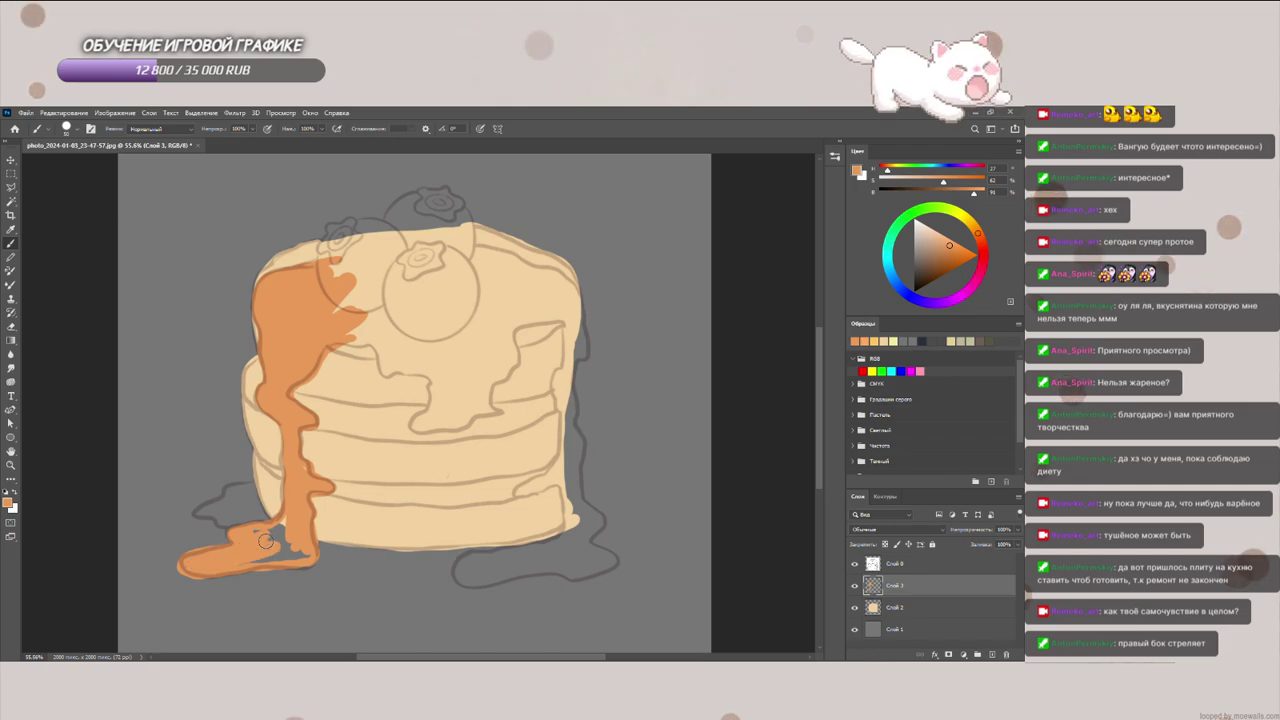
drag(303, 552, 283, 558)
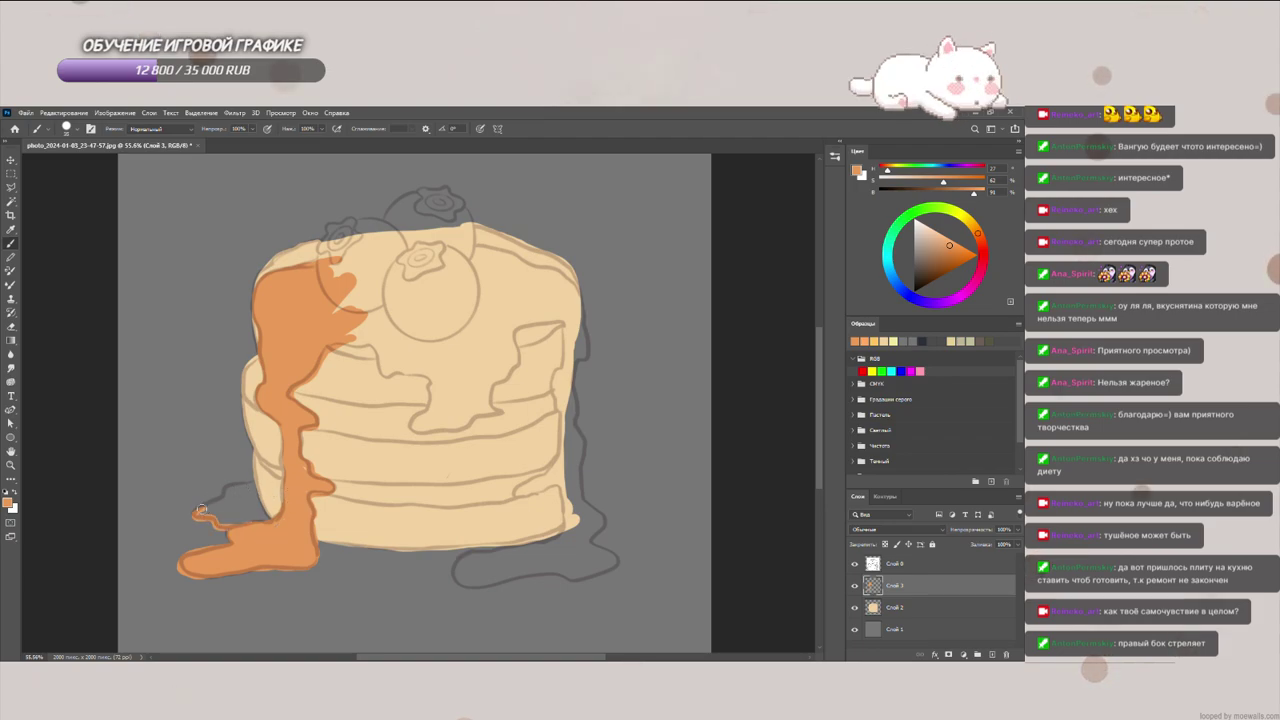
mouse_move(199, 511)
mouse_down()
mouse_move(250, 484)
mouse_move(267, 519)
mouse_up()
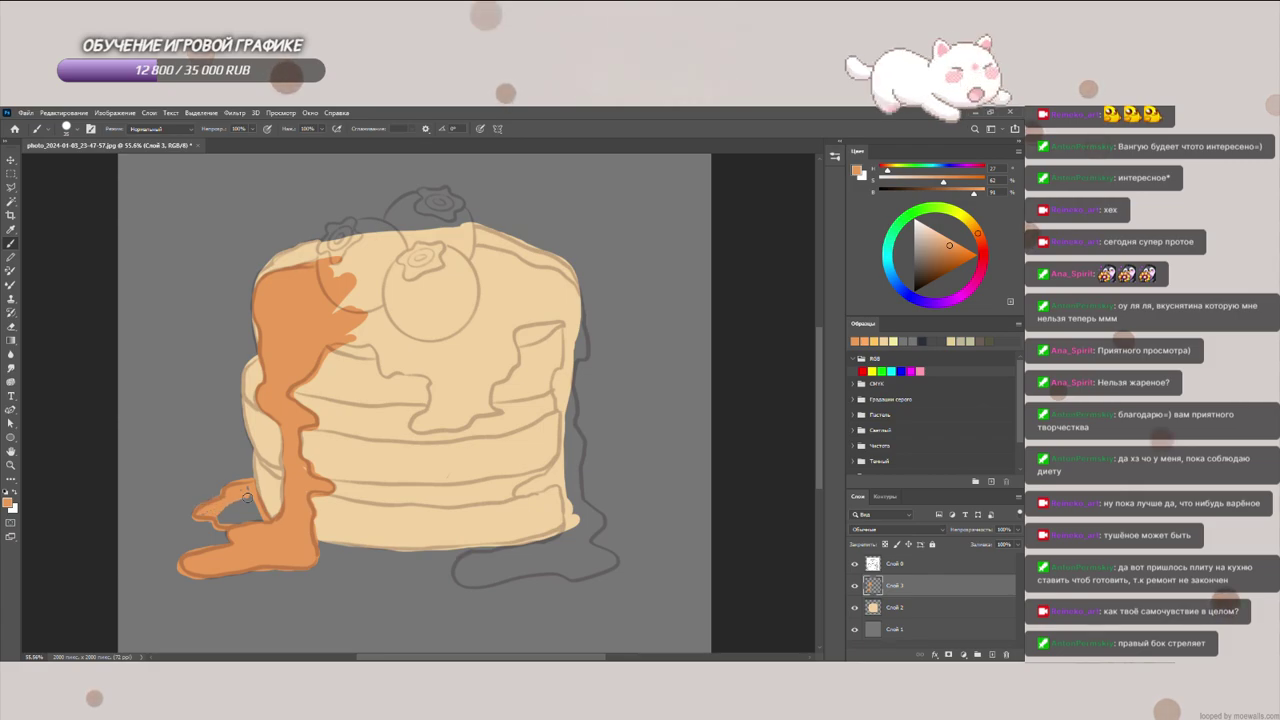
drag(230, 512, 247, 497)
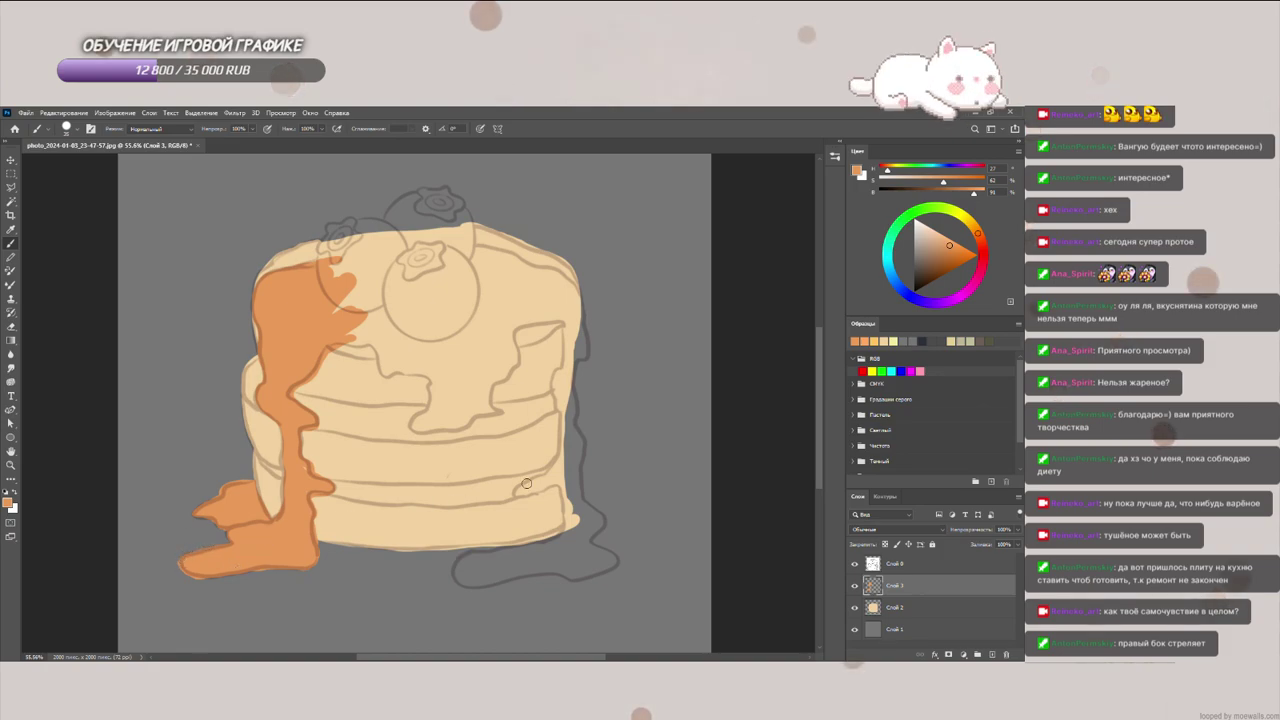
Step: Outline the middle syrup drip and fill it with orange from the berries down to its lower edge
mouse_move(349, 334)
mouse_down()
mouse_move(394, 375)
mouse_move(434, 383)
mouse_move(414, 423)
mouse_move(455, 413)
mouse_up()
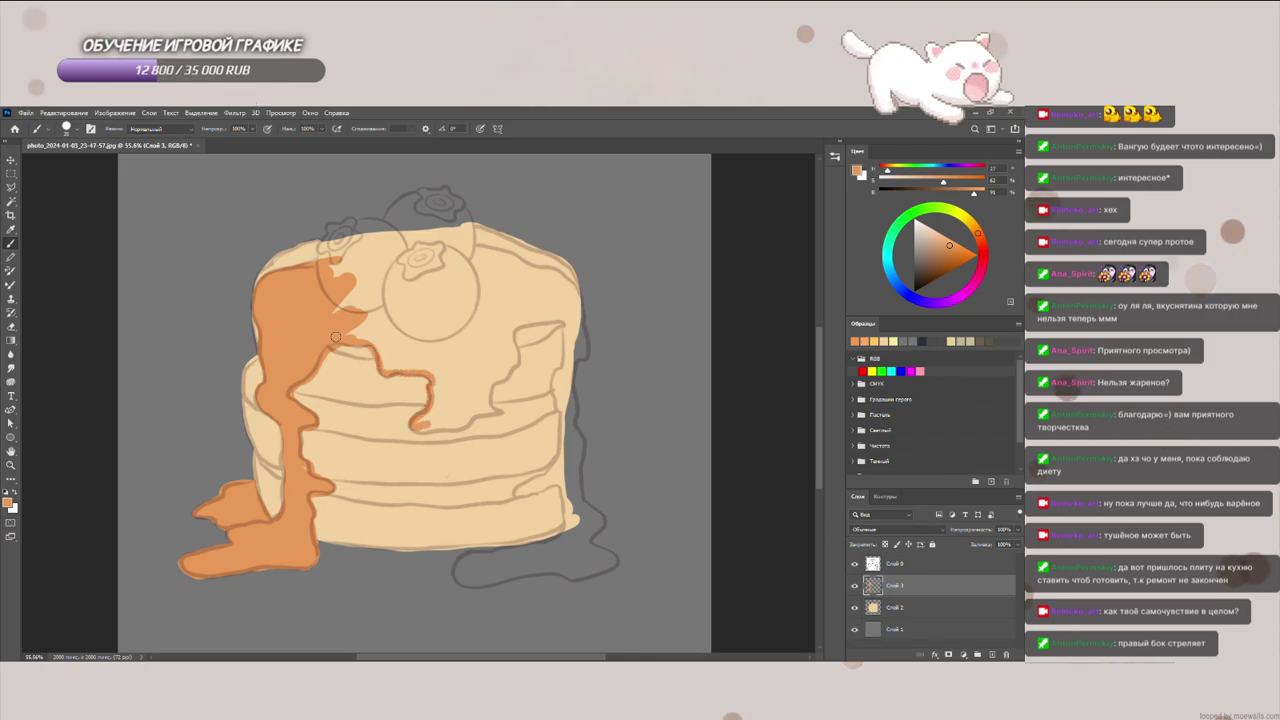
mouse_move(323, 281)
mouse_down()
mouse_move(365, 255)
mouse_move(405, 290)
mouse_move(410, 322)
mouse_up()
key(bracketright)
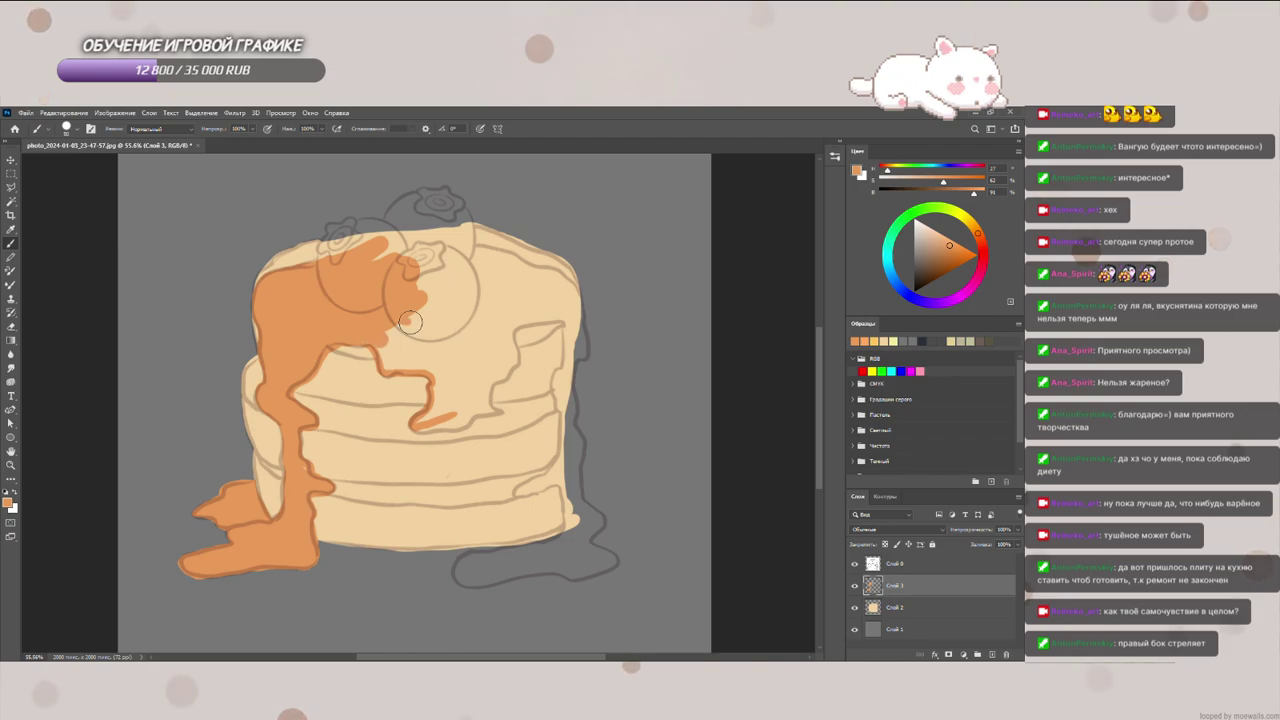
mouse_move(410, 322)
mouse_down()
mouse_move(440, 300)
mouse_move(450, 350)
mouse_move(436, 368)
mouse_up()
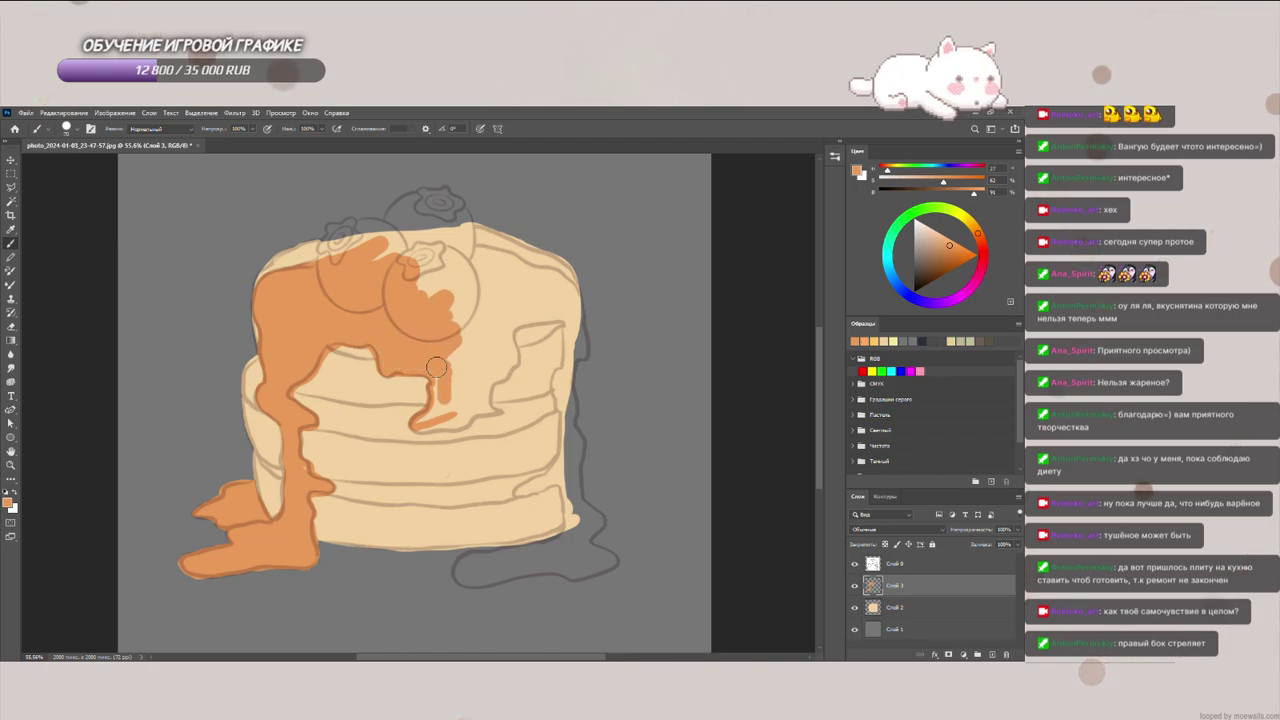
mouse_move(436, 420)
mouse_down()
mouse_move(485, 405)
mouse_move(477, 346)
mouse_up()
mouse_move(477, 416)
mouse_down()
mouse_move(492, 411)
mouse_move(454, 427)
mouse_up()
drag(514, 337, 510, 314)
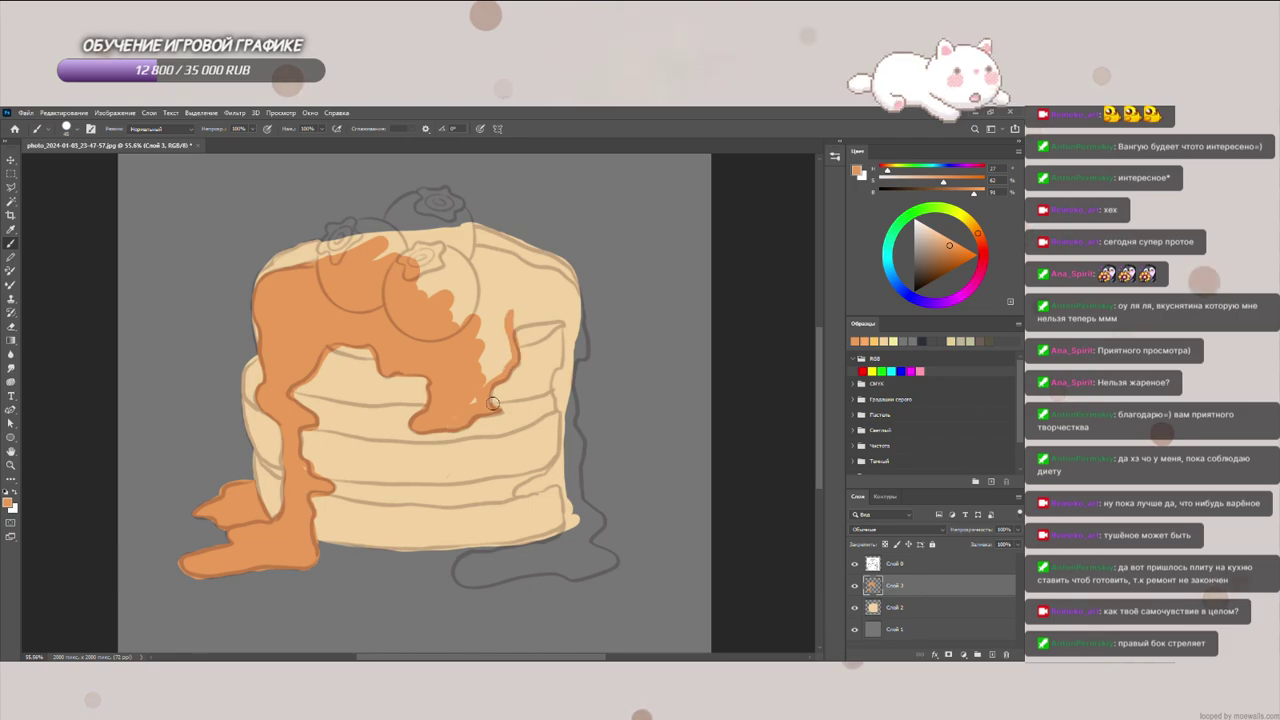
drag(474, 401, 468, 411)
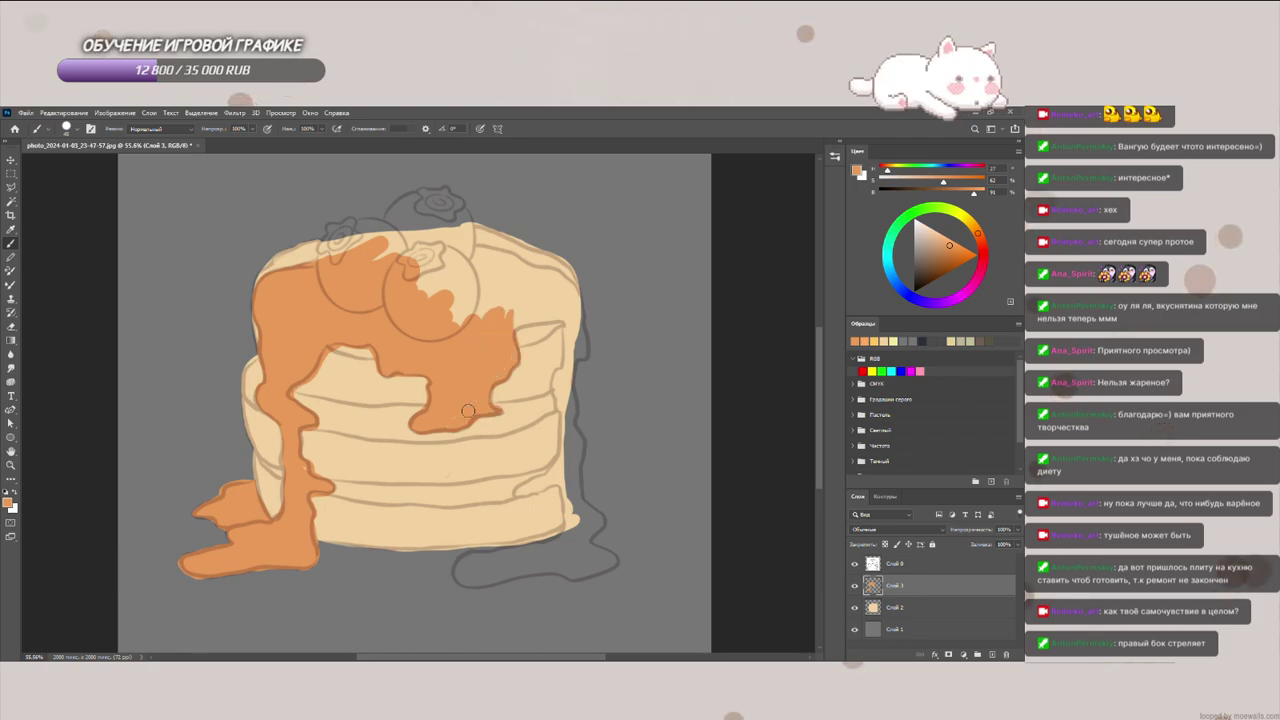
Step: Enlarge the brush and spread the orange syrup across the top pancake to the stack's right edge
key(bracketright)
key(bracketright)
key(bracketright)
key(bracketright)
key(bracketright)
key(bracketright)
mouse_move(441, 260)
mouse_down()
mouse_move(461, 276)
mouse_move(488, 256)
mouse_move(512, 266)
mouse_move(460, 275)
mouse_move(505, 318)
mouse_move(488, 276)
mouse_move(478, 306)
mouse_move(552, 308)
mouse_move(536, 278)
mouse_move(558, 274)
mouse_move(578, 298)
mouse_move(587, 347)
mouse_move(576, 367)
mouse_up()
Step: Reduce the brush size, fill the syrup gaps at the upper right edge and start the right drip
key(bracketleft)
key(bracketleft)
key(bracketleft)
key(bracketleft)
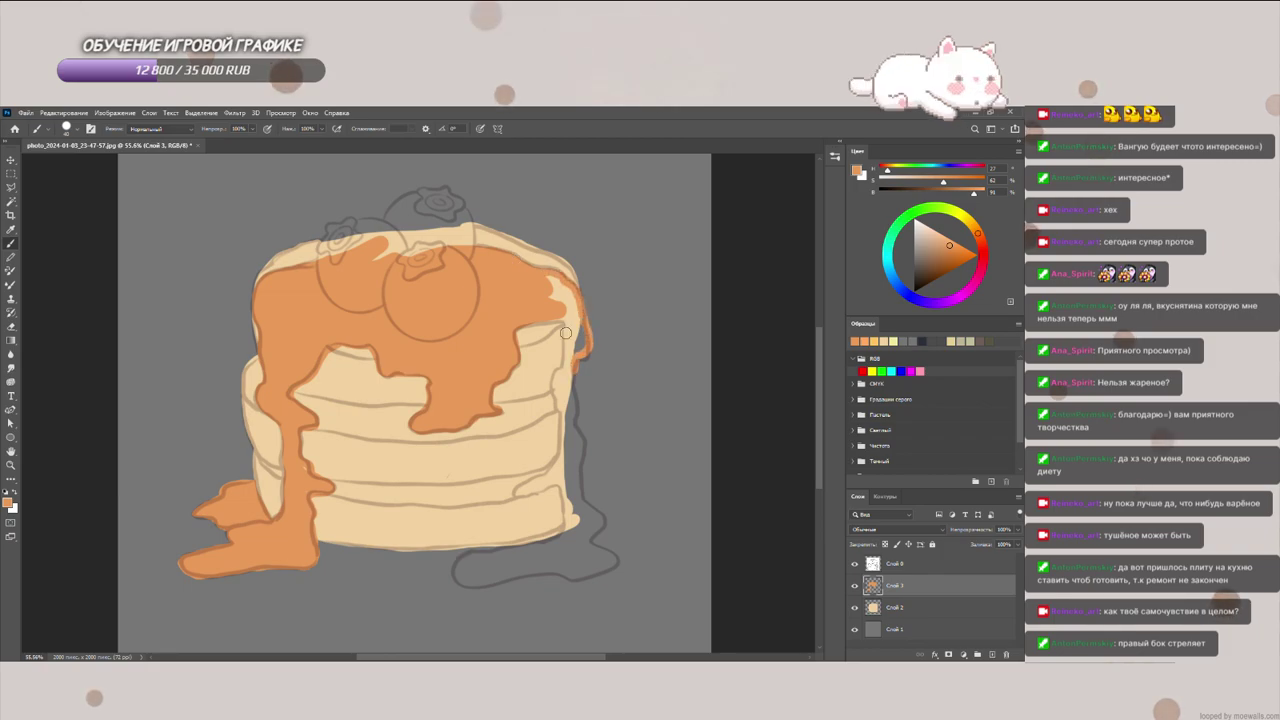
drag(576, 303, 578, 322)
drag(570, 368, 563, 317)
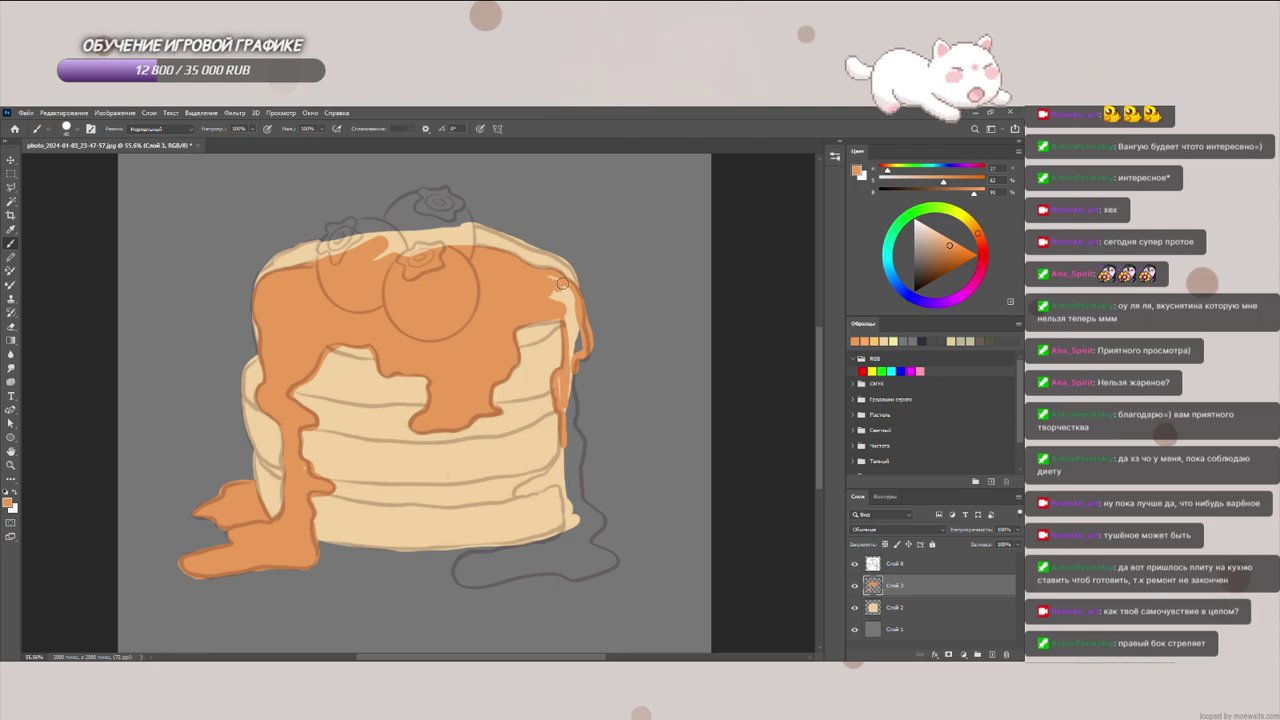
drag(562, 283, 565, 314)
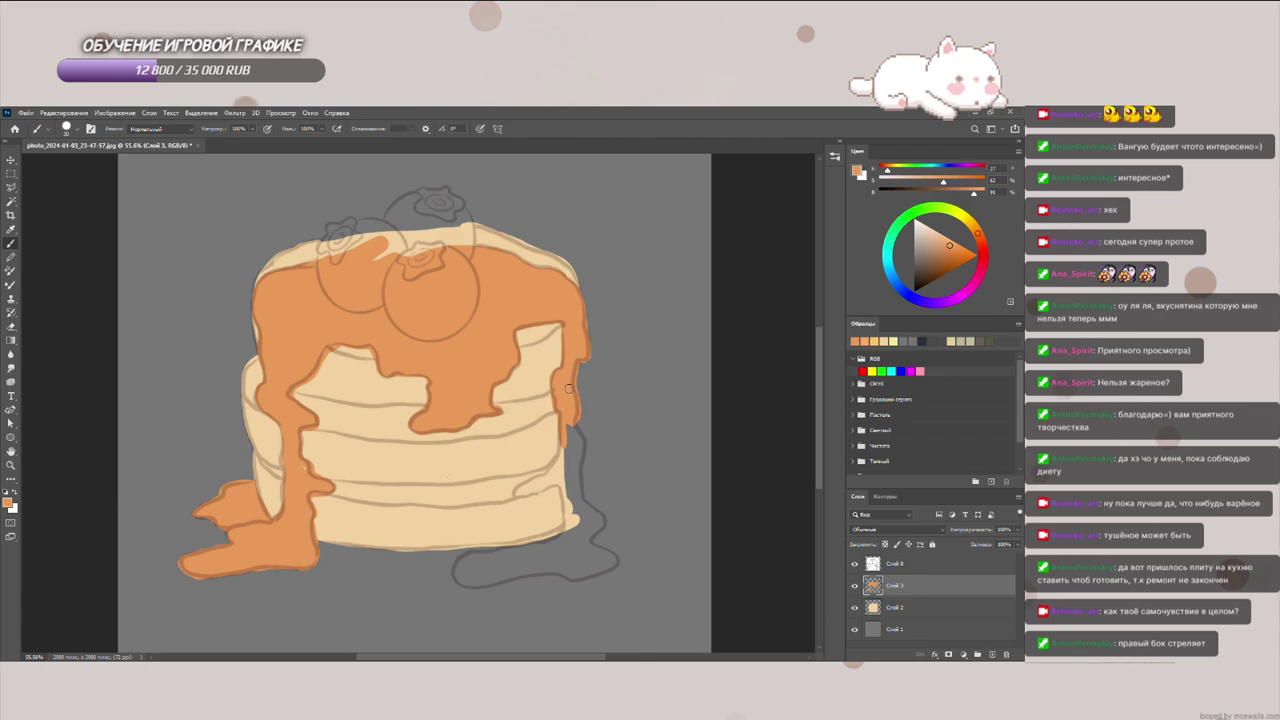
Step: Trace the lower inner edge of the right syrup drip and the outline of its puddle in orange
mouse_move(572, 422)
mouse_down()
mouse_move(519, 492)
mouse_move(554, 490)
mouse_up()
drag(491, 549, 565, 530)
drag(540, 574, 598, 516)
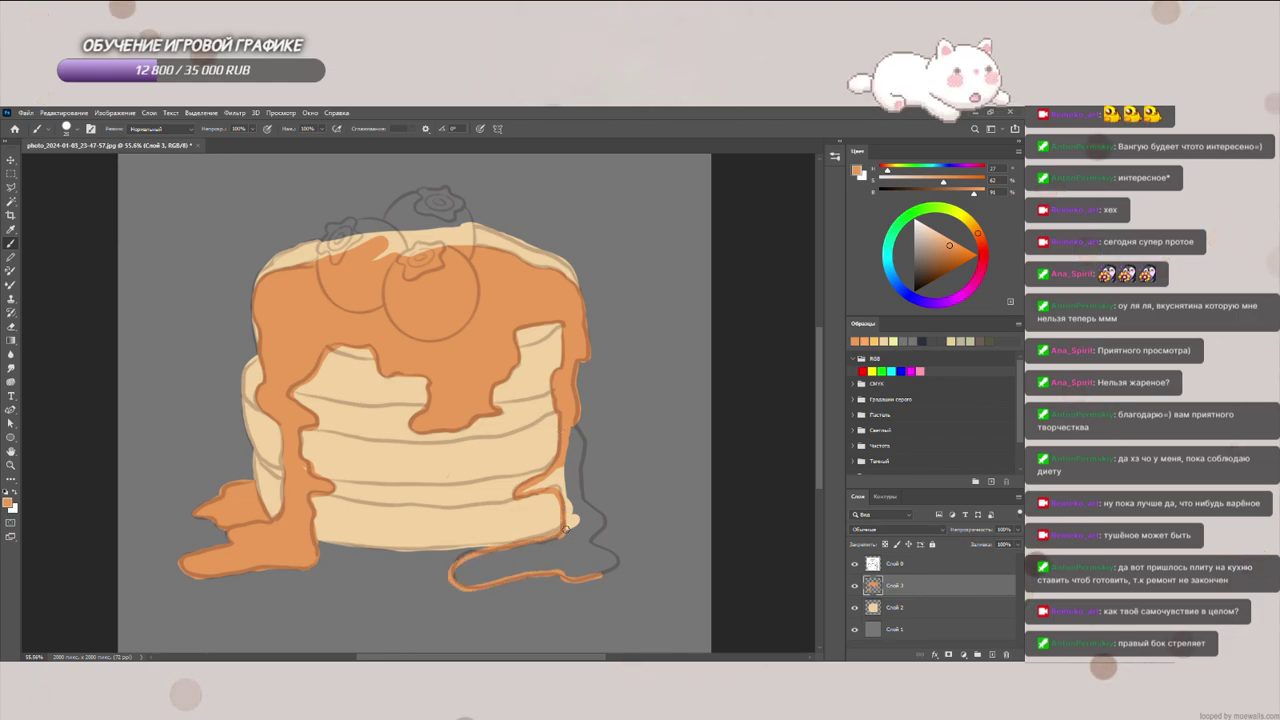
Step: Fill the right syrup drip and its puddle with solid orange, then touch up the left drip
mouse_move(575, 410)
mouse_down()
mouse_move(578, 448)
mouse_move(546, 482)
mouse_move(570, 515)
mouse_up()
drag(574, 460, 573, 508)
mouse_move(577, 431)
mouse_down()
mouse_move(581, 520)
mouse_move(588, 505)
mouse_move(593, 530)
mouse_up()
drag(572, 468, 571, 538)
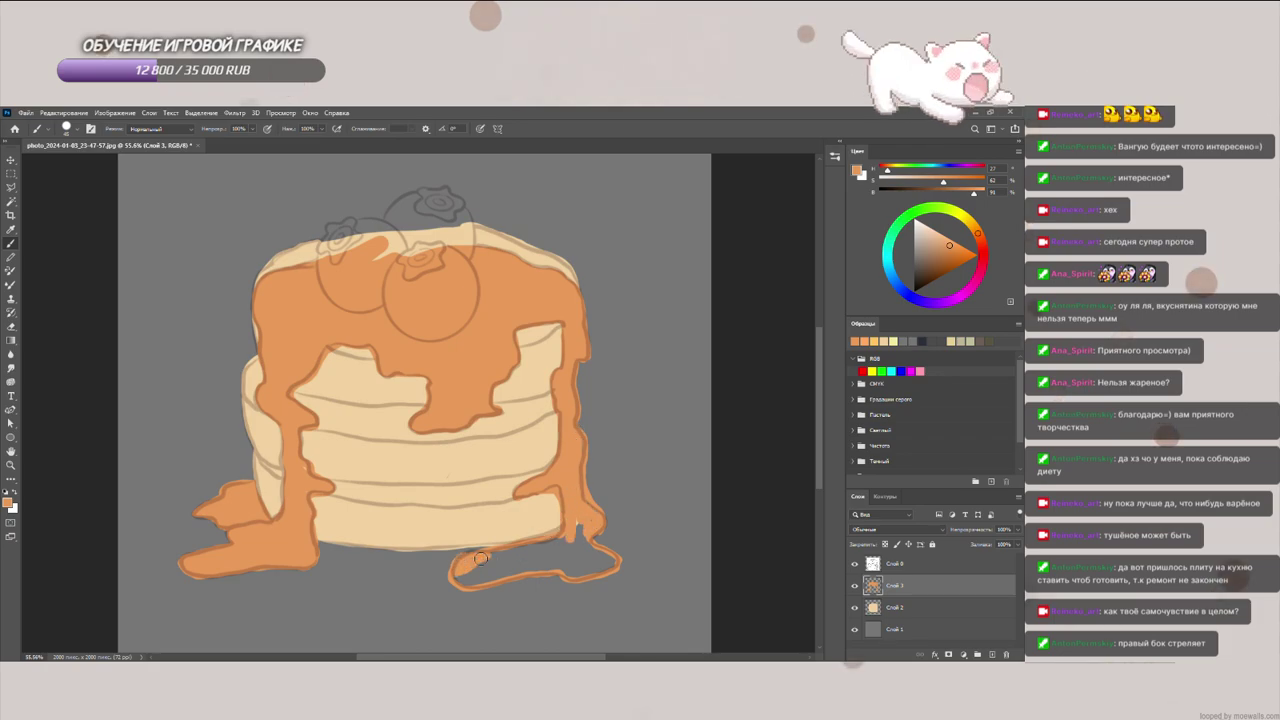
mouse_move(470, 582)
mouse_down()
mouse_move(522, 554)
mouse_move(563, 562)
mouse_up()
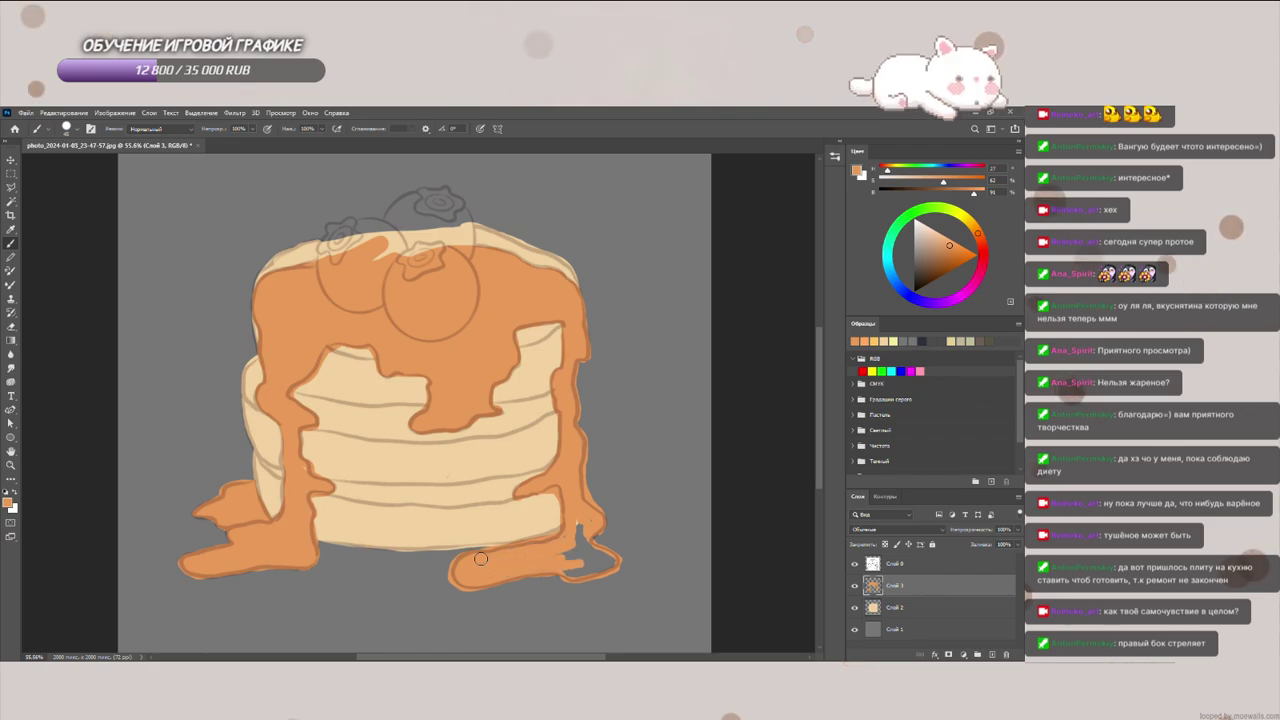
mouse_move(579, 535)
mouse_down()
mouse_move(601, 549)
mouse_move(586, 562)
mouse_up()
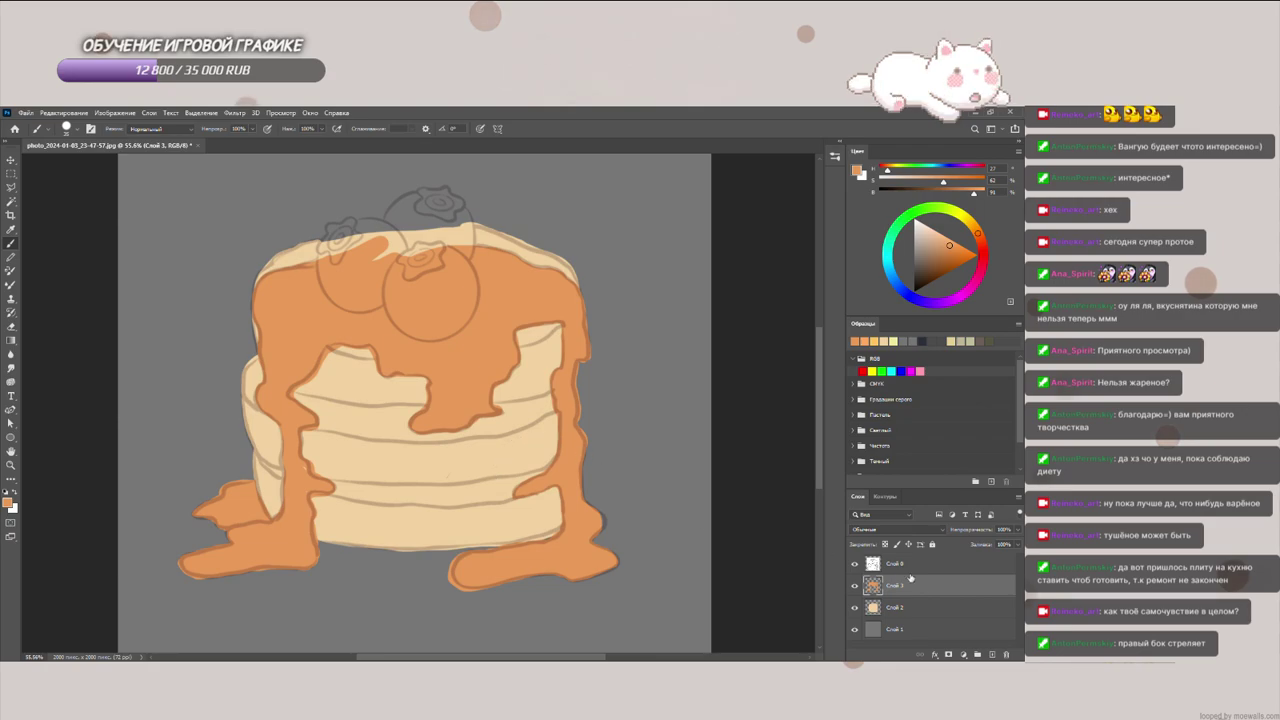
drag(283, 427, 293, 546)
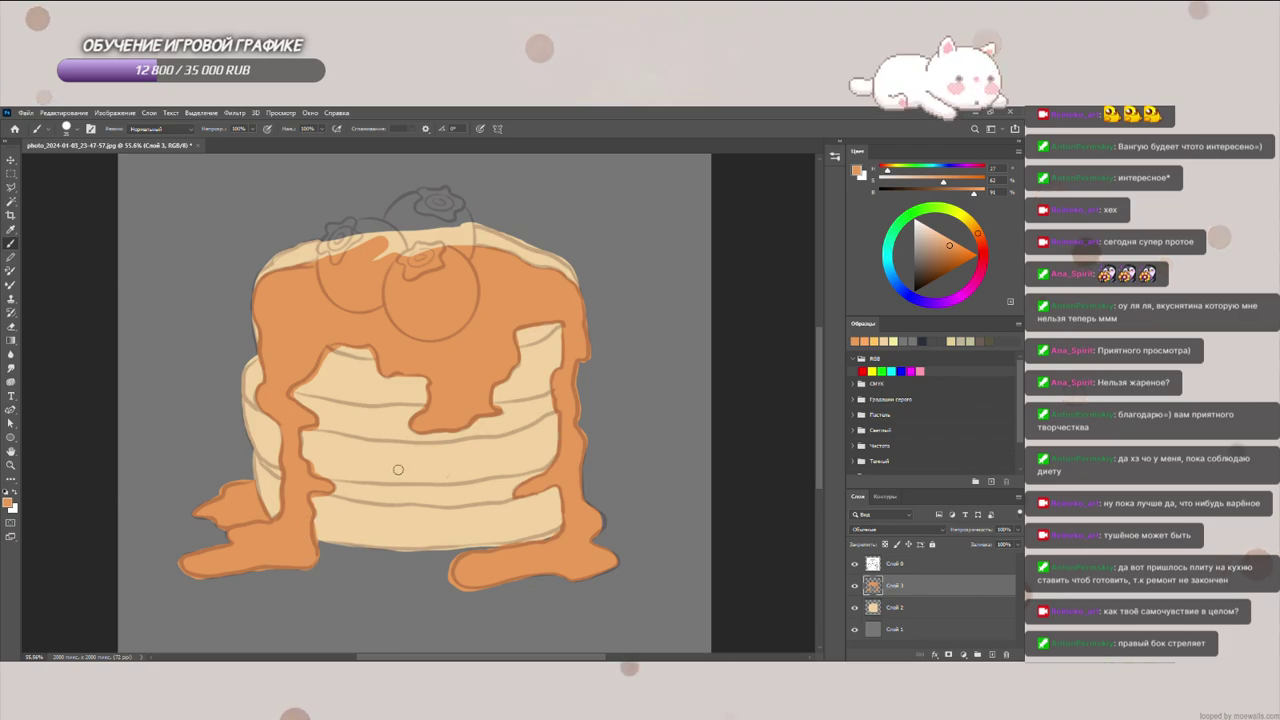
Step: Add a new layer above the syrup and block in the three berries in flat purple with an enlarged brush
click(992, 655)
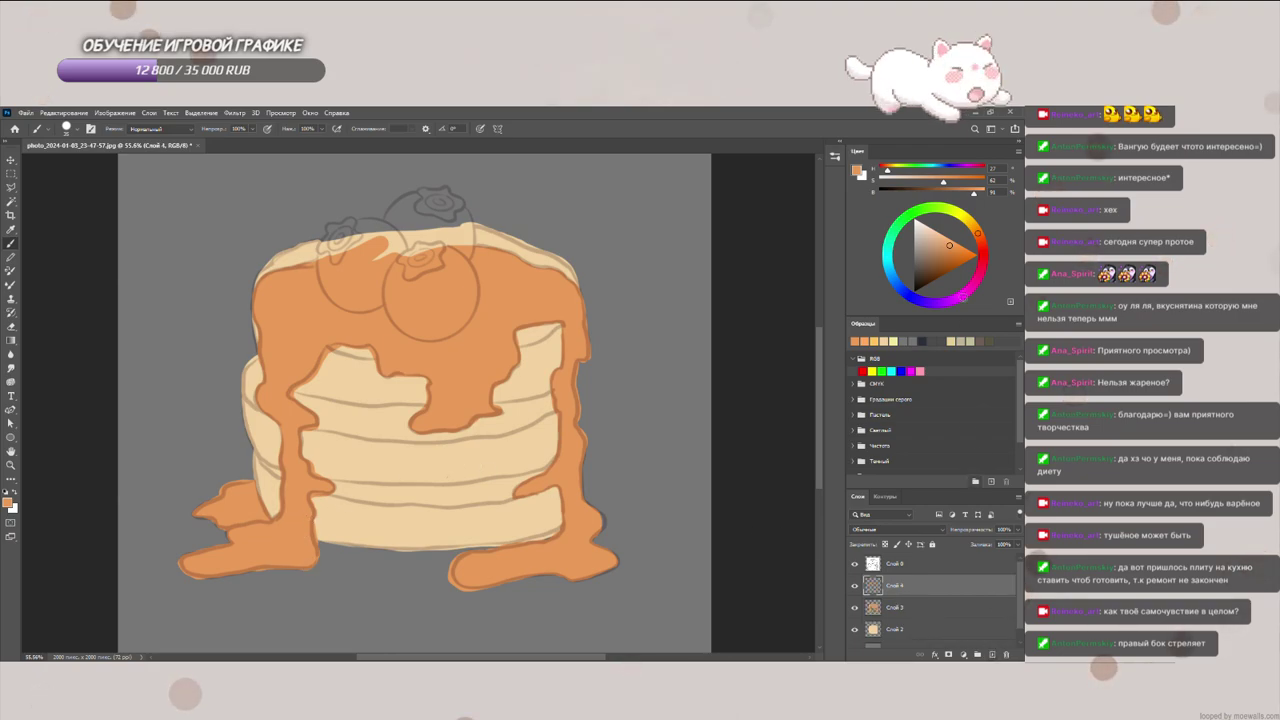
click(937, 302)
click(941, 248)
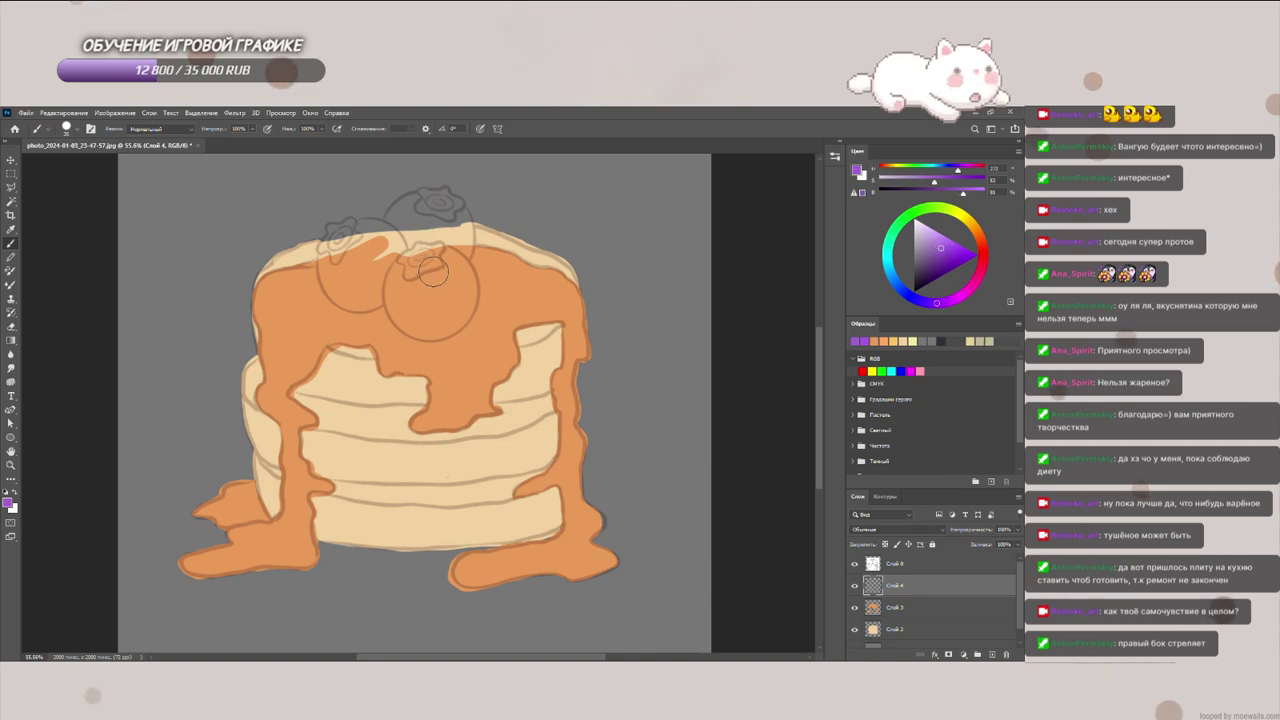
key(bracketright)
key(bracketright)
key(bracketright)
key(bracketright)
key(bracketright)
key(bracketright)
key(bracketright)
key(bracketright)
key(bracketright)
key(bracketright)
key(bracketright)
key(bracketright)
key(bracketright)
key(bracketright)
key(bracketright)
key(bracketright)
key(bracketleft)
drag(433, 283, 361, 262)
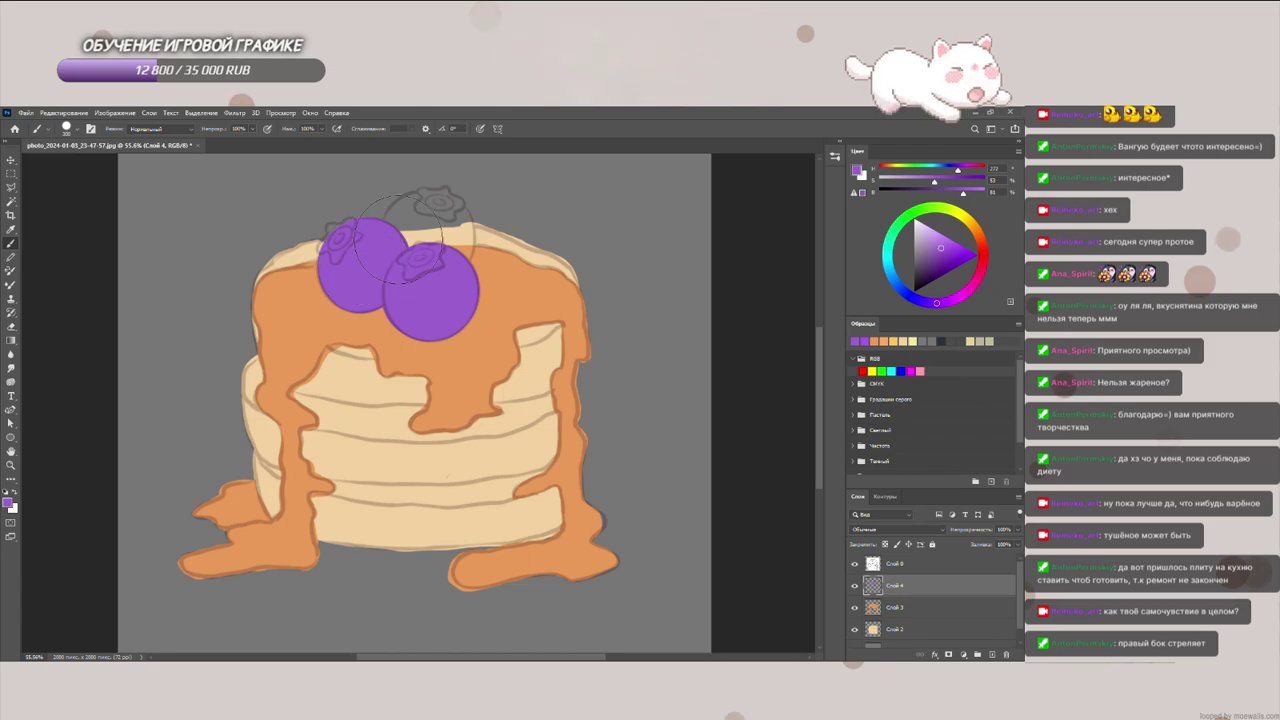
drag(420, 230, 422, 232)
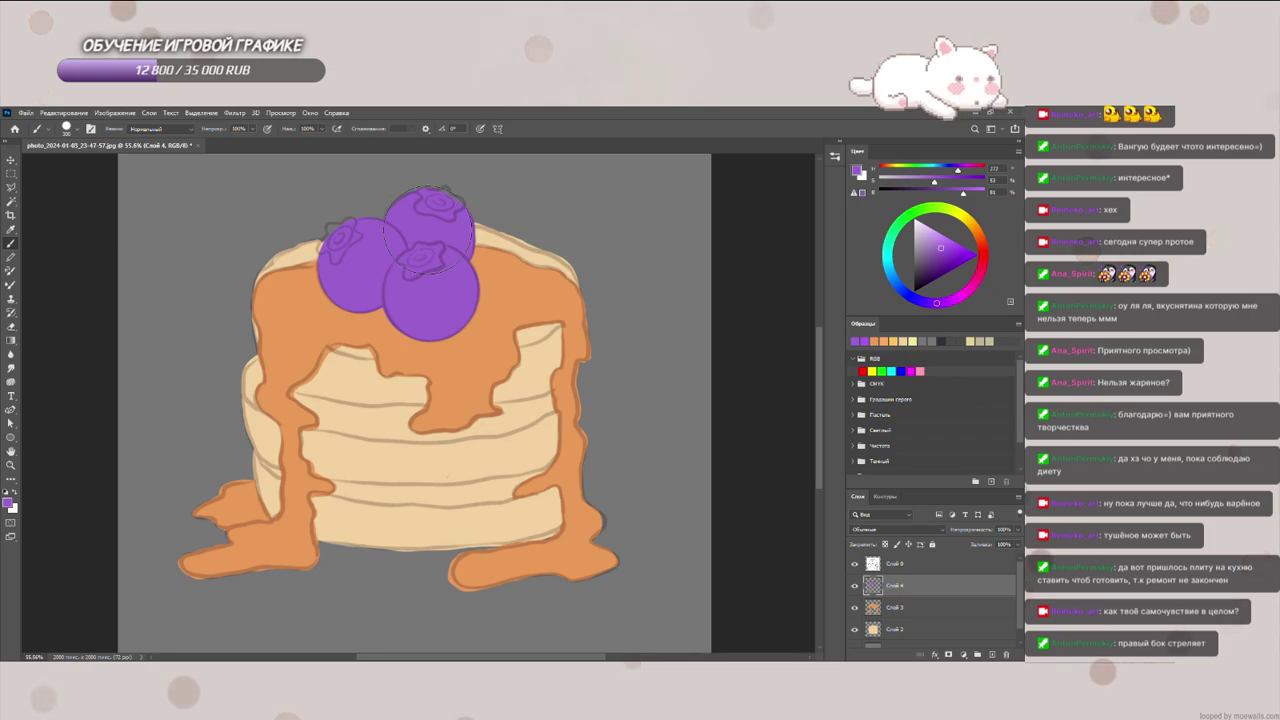
Step: Reduce the brush size and fill the protruding edges of the berry crowns with purple
key(bracketleft)
key(bracketleft)
key(bracketleft)
key(bracketleft)
key(bracketleft)
key(bracketleft)
key(bracketleft)
key(bracketleft)
key(bracketleft)
key(bracketleft)
key(bracketleft)
key(bracketleft)
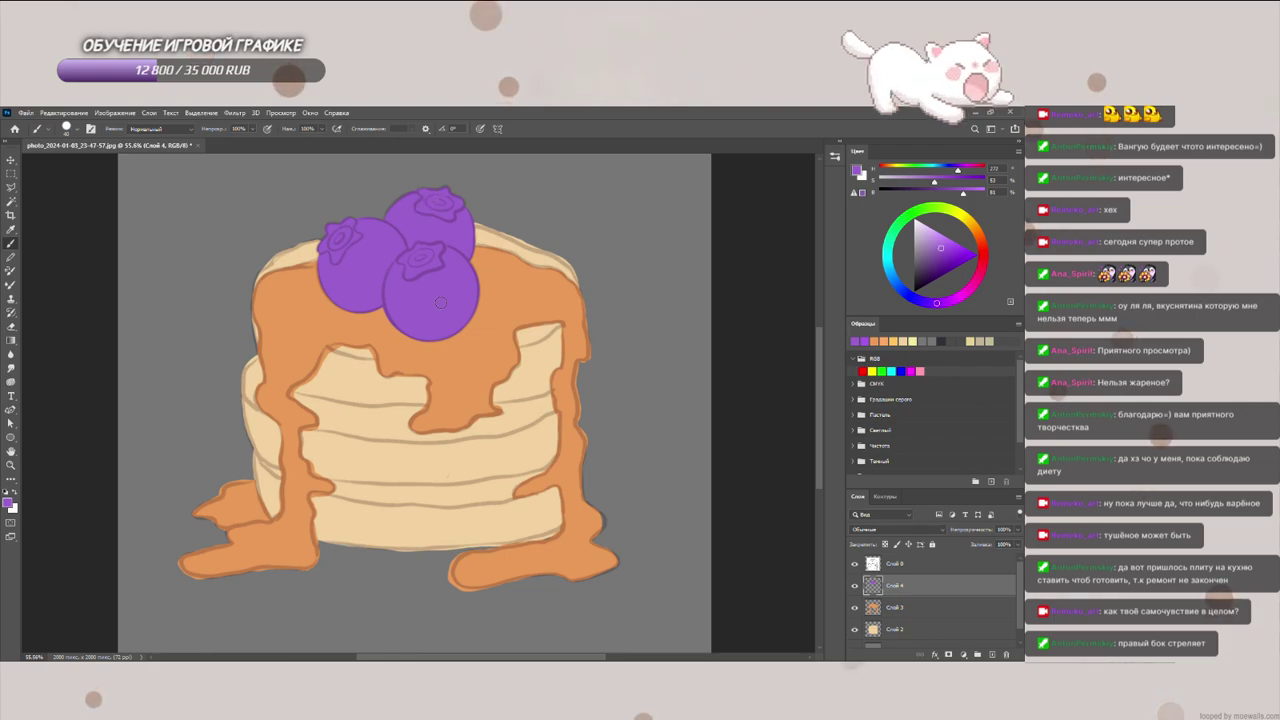
Step: Lower the opacity of the line-art layer so its lines are fainter over the flat colours
click(910, 565)
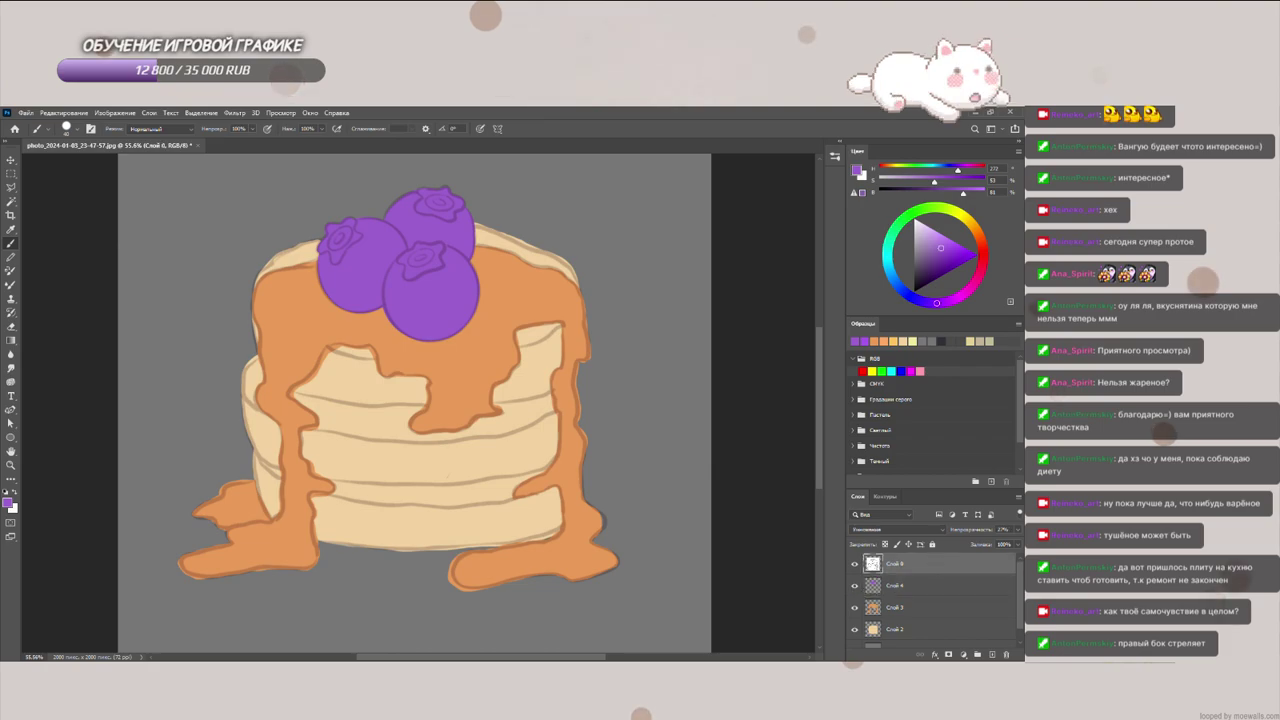
drag(968, 549, 971, 549)
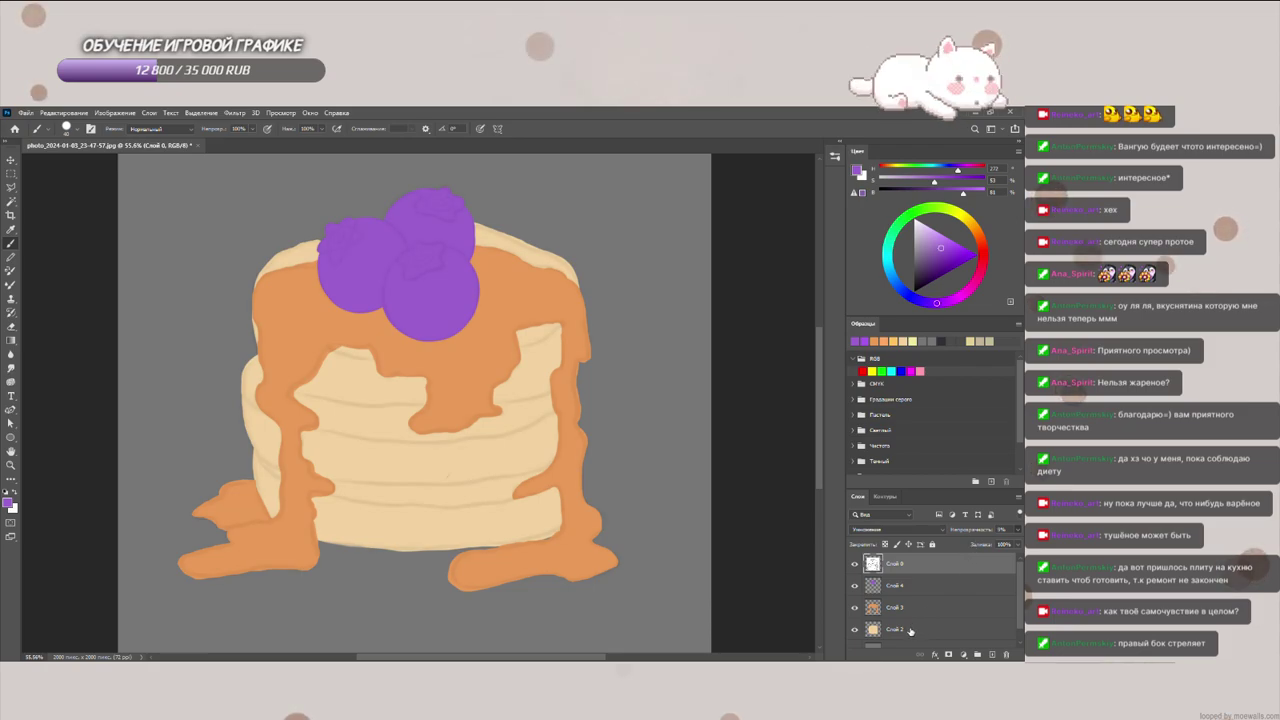
Step: Add a new layer clipped to the pancake base layer and save the document as блинчики.psd
click(1000, 634)
click(992, 654)
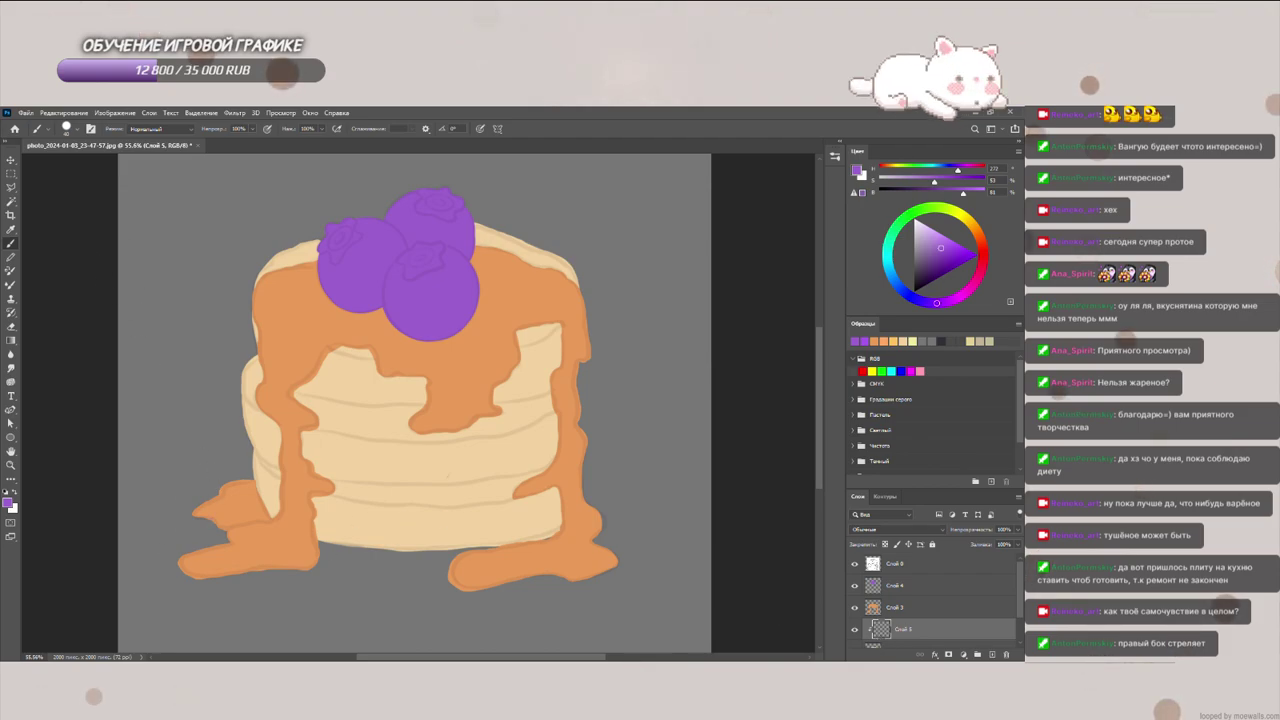
right_click(211, 526)
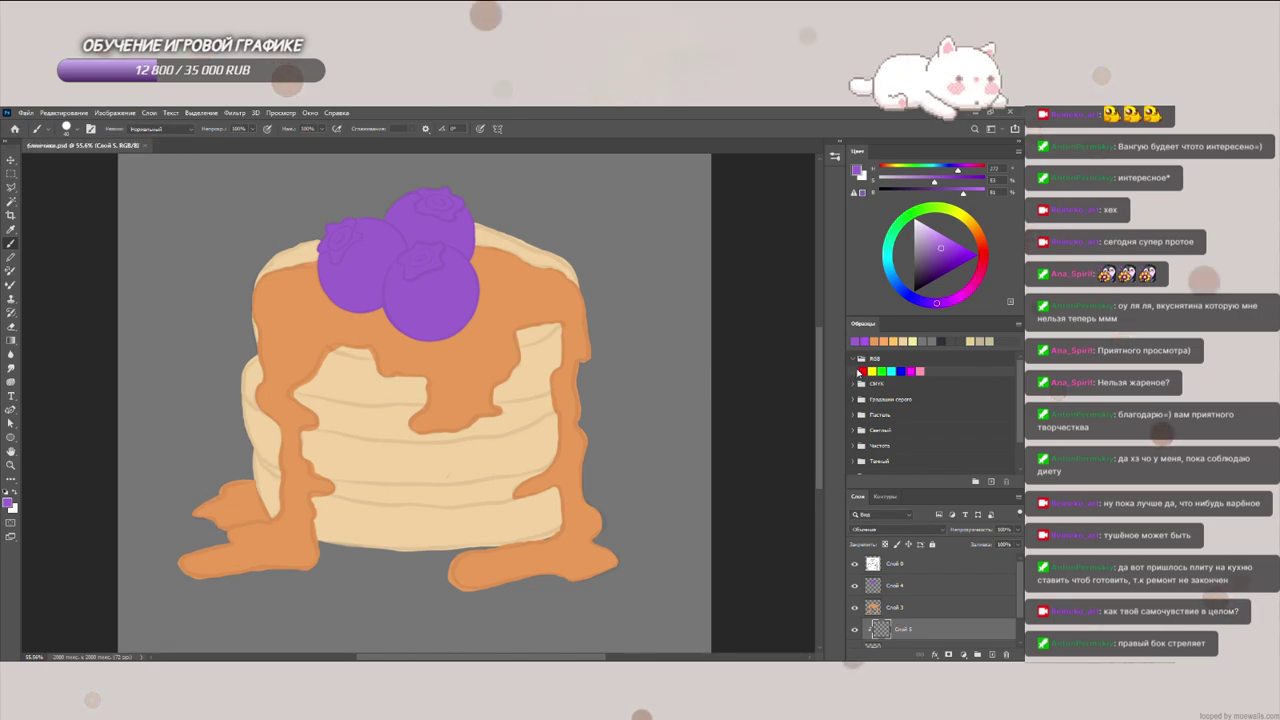
alt+click(377, 384)
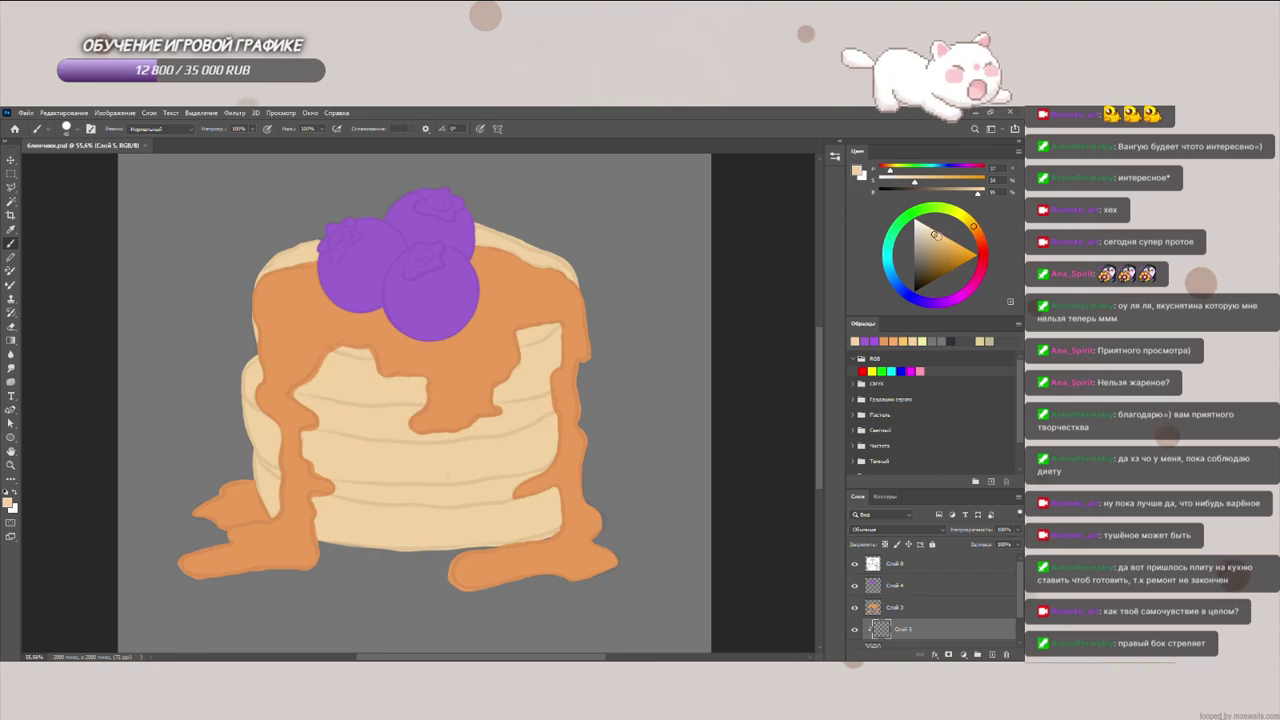
drag(972, 229, 974, 239)
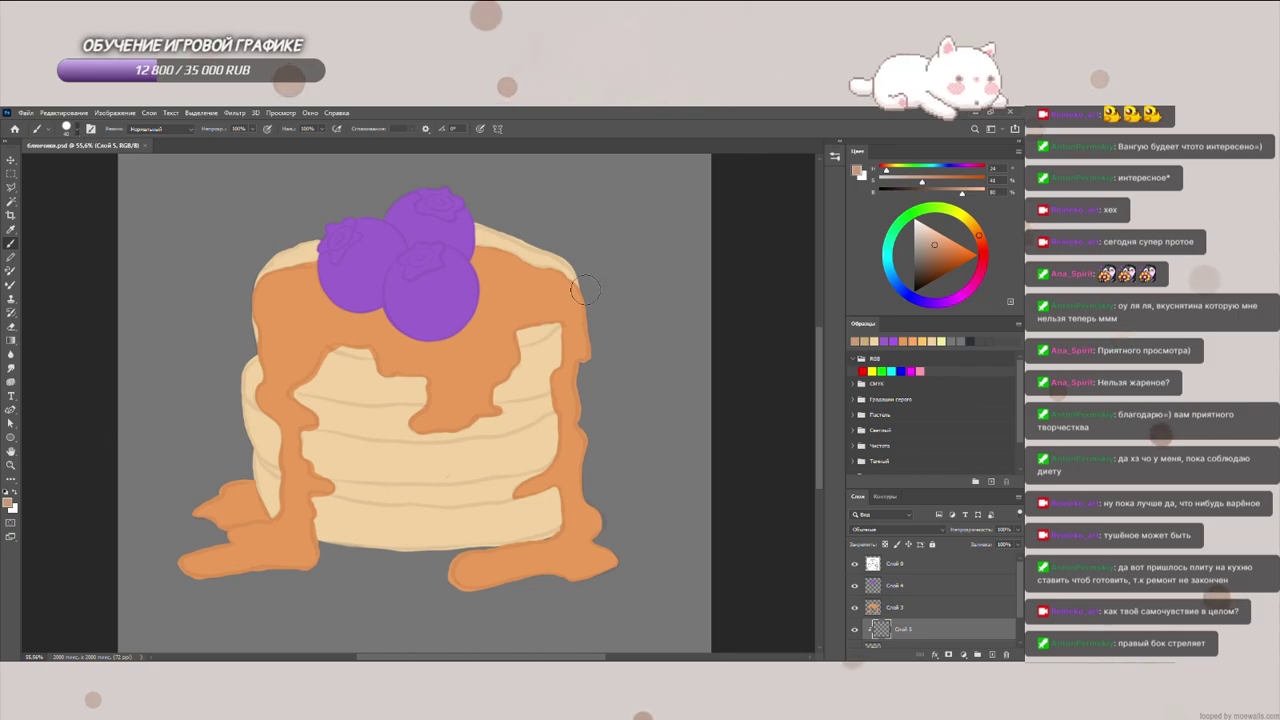
click(628, 320)
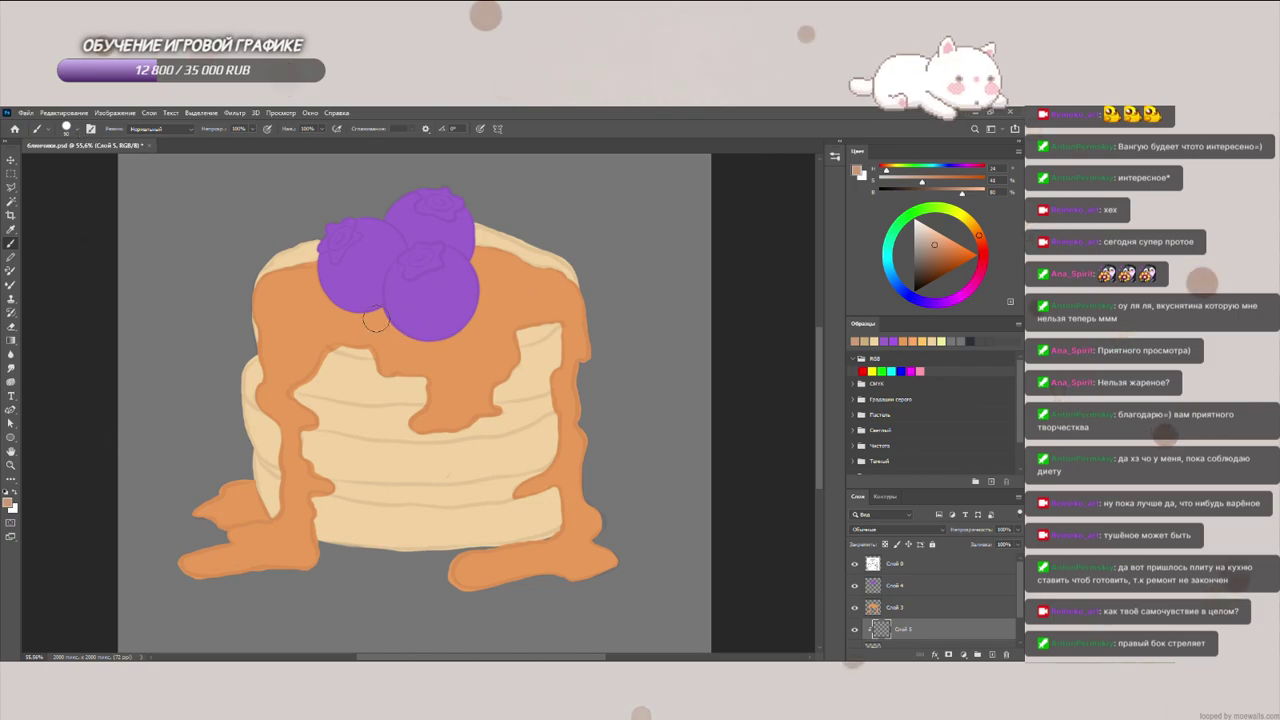
drag(334, 332, 361, 345)
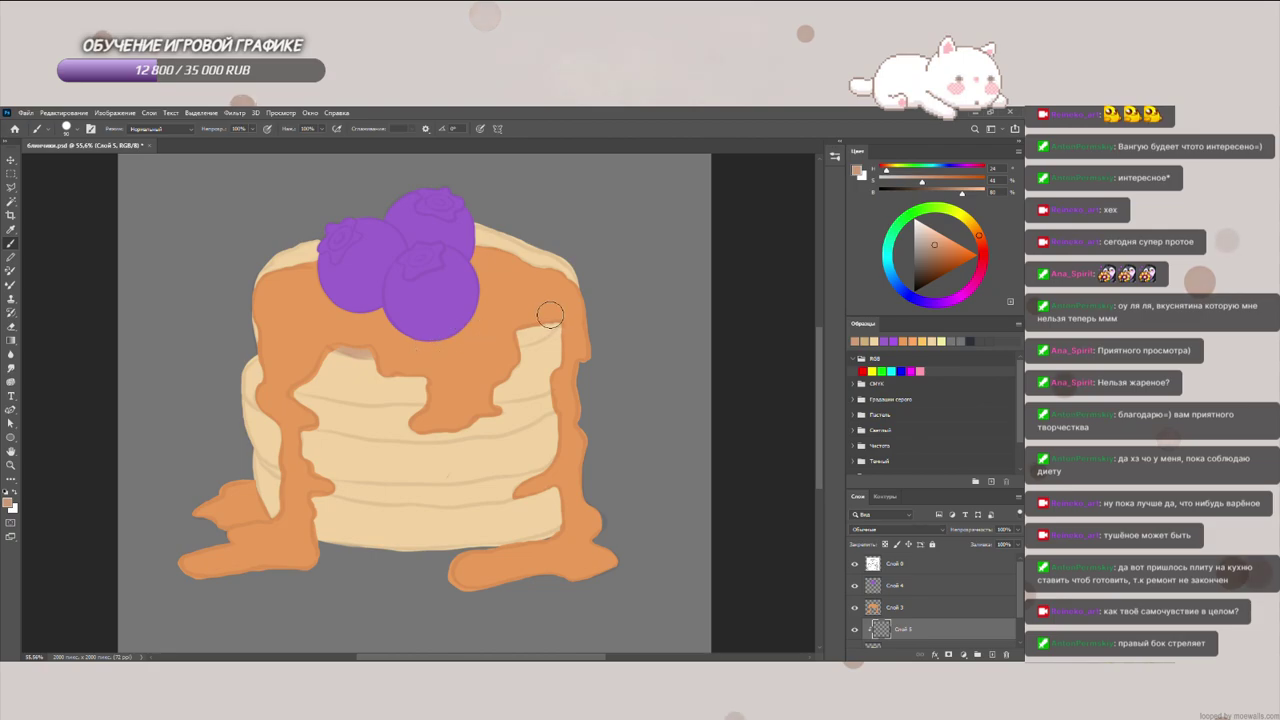
drag(547, 314, 494, 334)
key(ctrl+z)
Step: Mix a dark reddish brown and paint a narrow crust strip on the top pancake below the syrup, beside the left drip
key(])
key(])
key(])
key(])
key(])
key(])
key(])
key(])
key(])
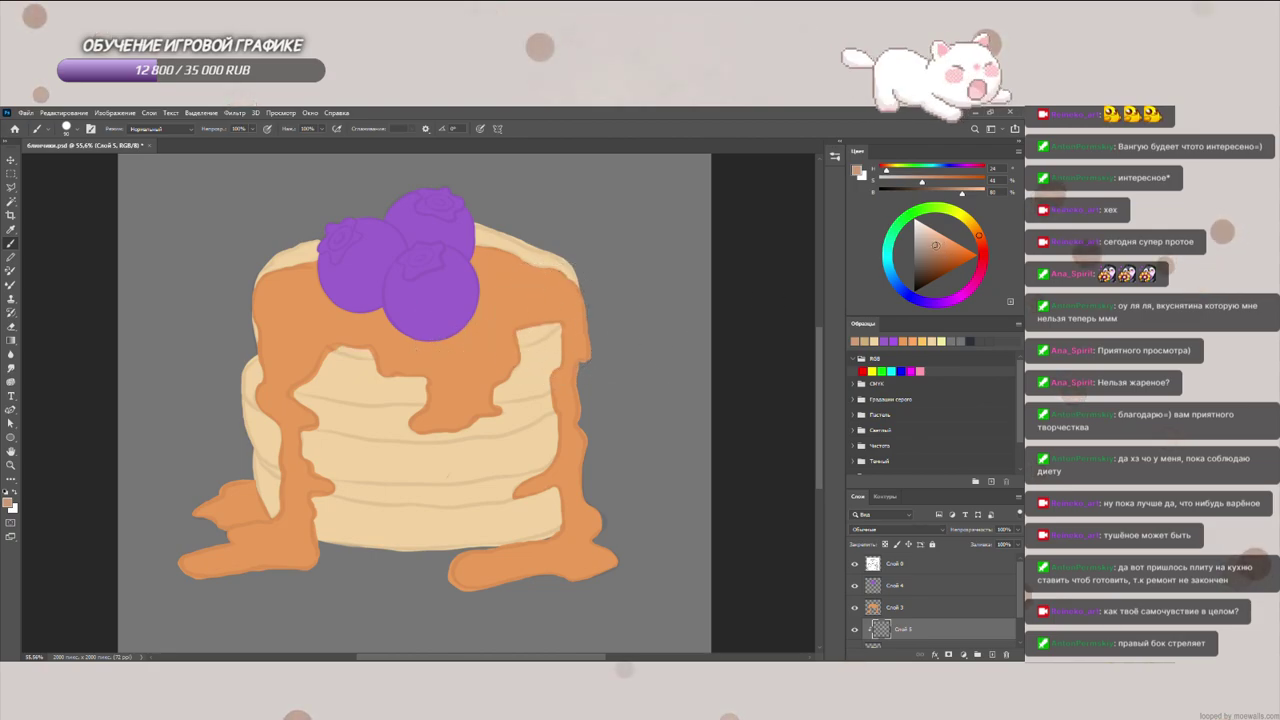
click(943, 246)
drag(980, 236, 982, 245)
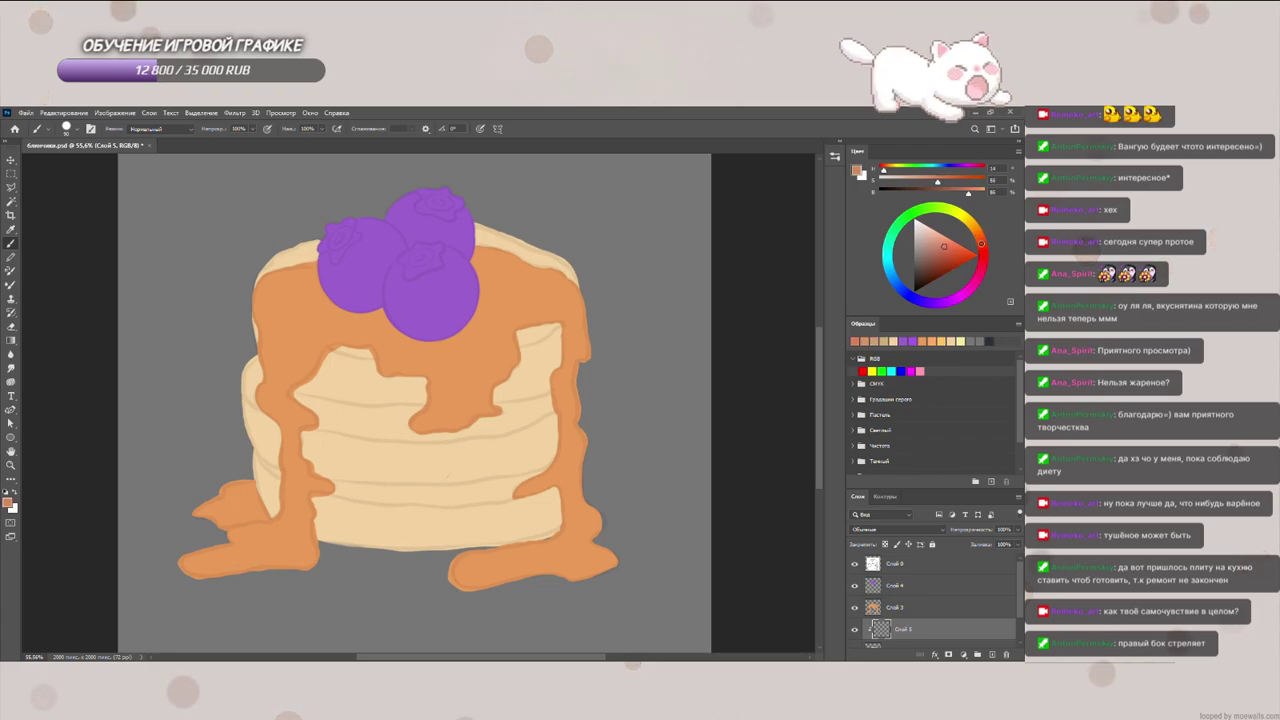
click(943, 252)
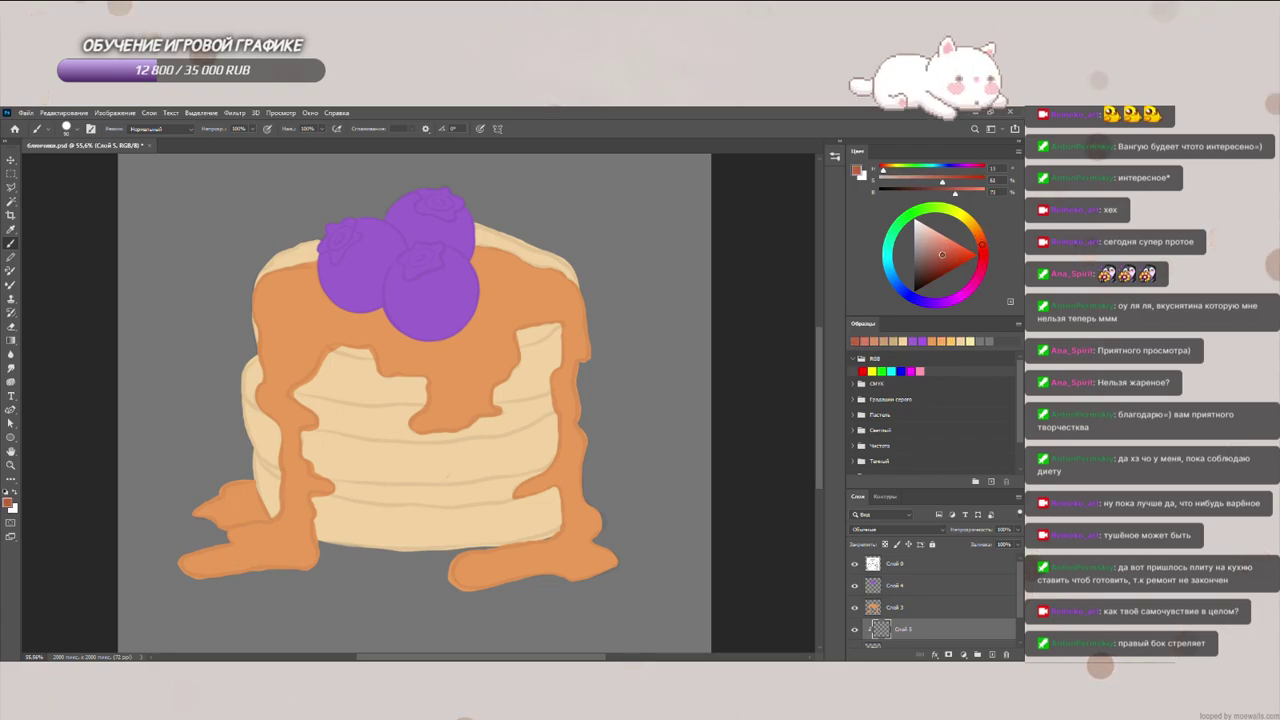
click(983, 250)
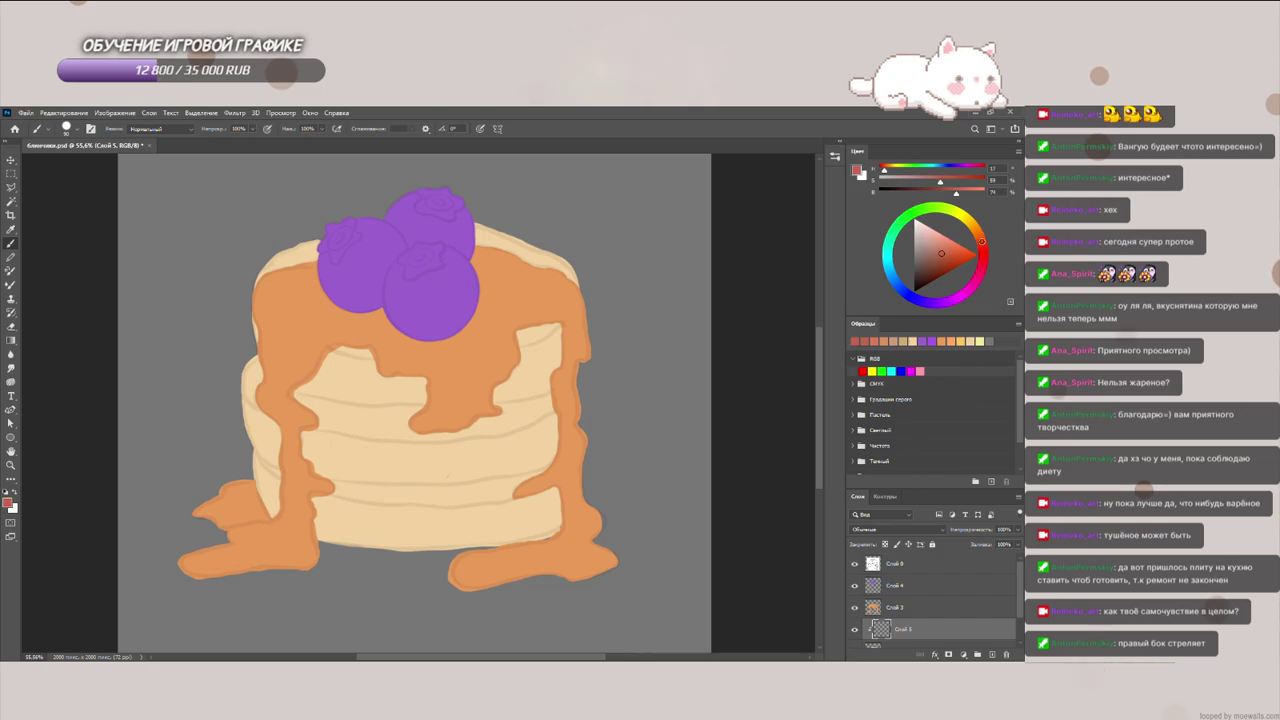
click(942, 260)
click(982, 244)
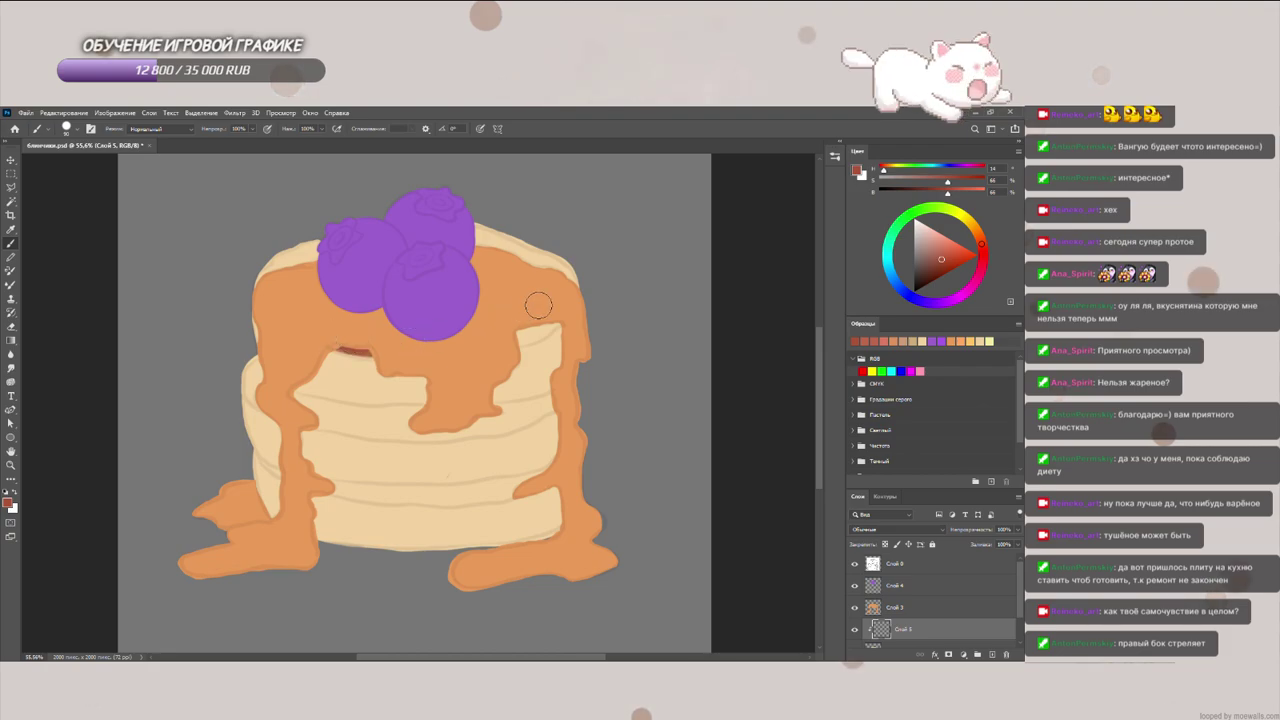
Step: Paint reddish-brown crust on the top pancake beneath the syrup at the right and along its upper rim behind the berries
drag(556, 312, 554, 315)
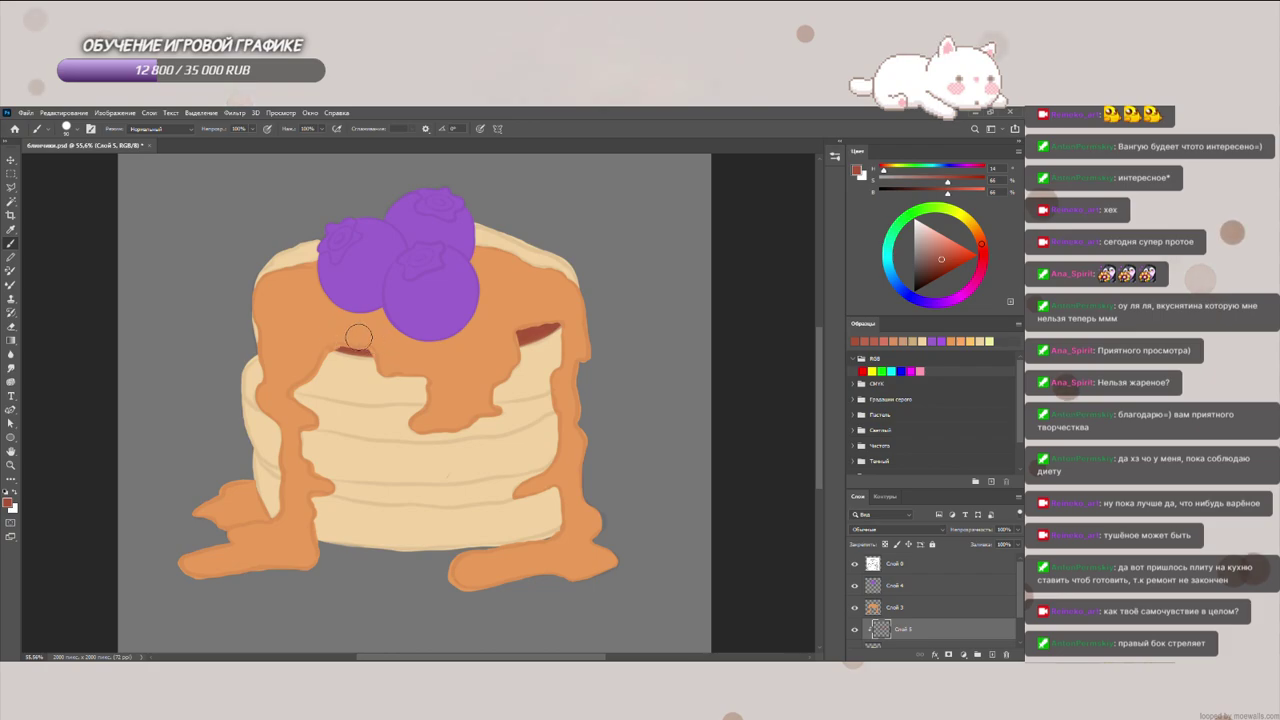
mouse_move(302, 264)
mouse_down()
mouse_move(268, 284)
mouse_move(308, 252)
mouse_up()
drag(488, 236, 535, 262)
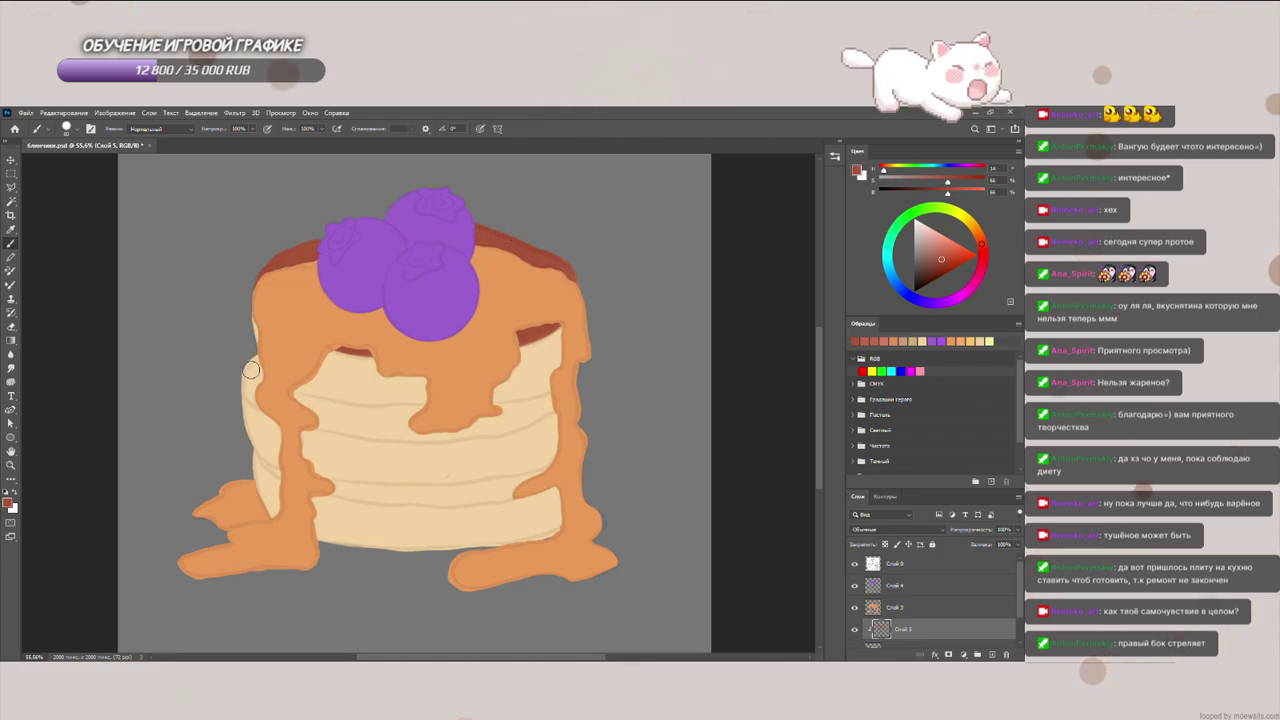
Step: Paint the reddish-brown crust band of the second pancake from the stack's left edge across to the right drip
mouse_move(252, 360)
mouse_down()
mouse_move(271, 400)
mouse_move(247, 382)
mouse_move(341, 418)
mouse_move(282, 408)
mouse_move(330, 426)
mouse_move(308, 421)
mouse_move(392, 426)
mouse_move(326, 416)
mouse_up()
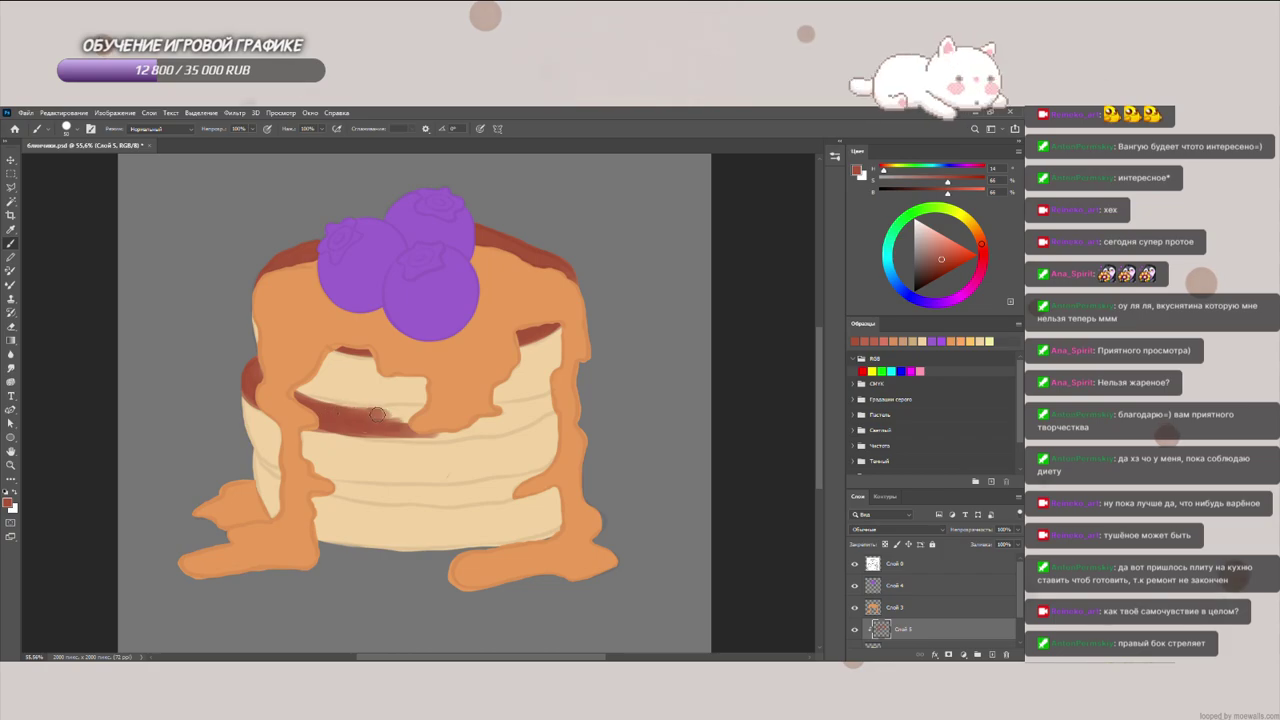
mouse_move(404, 413)
mouse_down()
mouse_move(482, 418)
mouse_move(560, 392)
mouse_move(517, 415)
mouse_up()
mouse_move(441, 431)
mouse_down()
mouse_move(554, 403)
mouse_move(417, 428)
mouse_move(321, 422)
mouse_move(461, 428)
mouse_up()
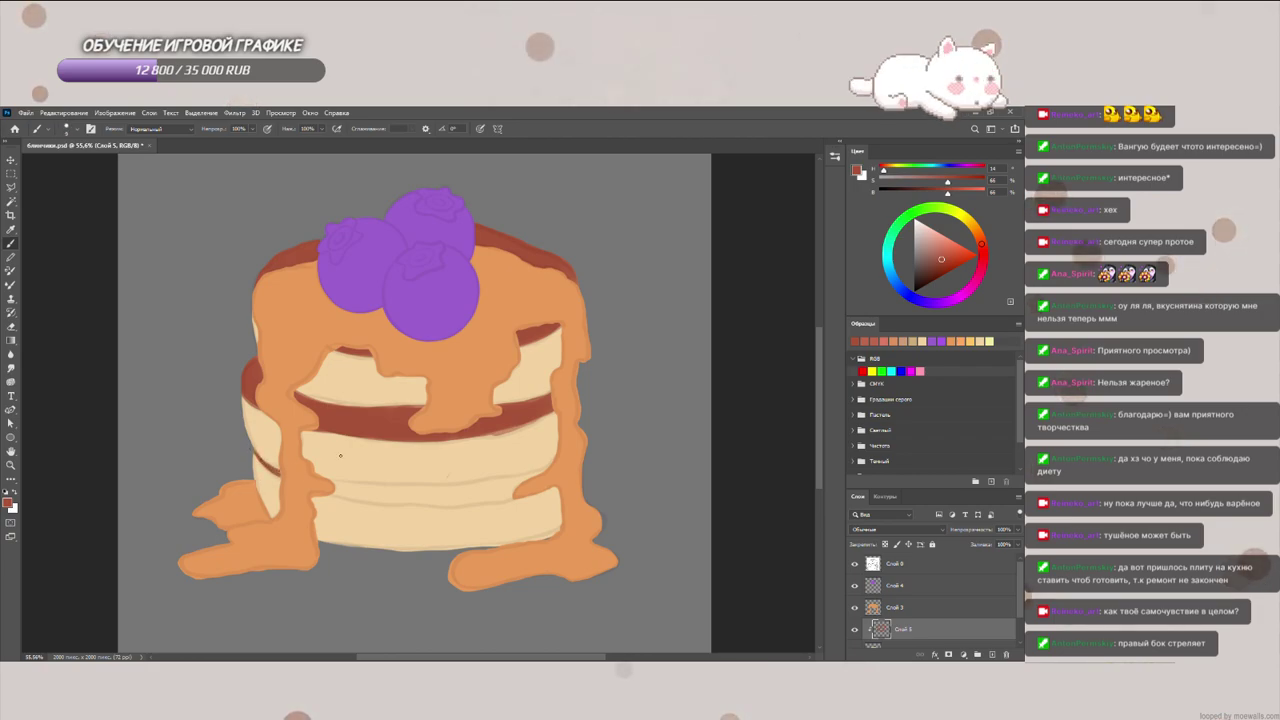
Step: Fill the crust band between the two lowest pancakes with solid reddish brown from the left drip to the right one
drag(515, 482, 448, 496)
mouse_move(368, 486)
mouse_down()
mouse_move(326, 486)
mouse_move(449, 501)
mouse_up()
drag(357, 491, 470, 492)
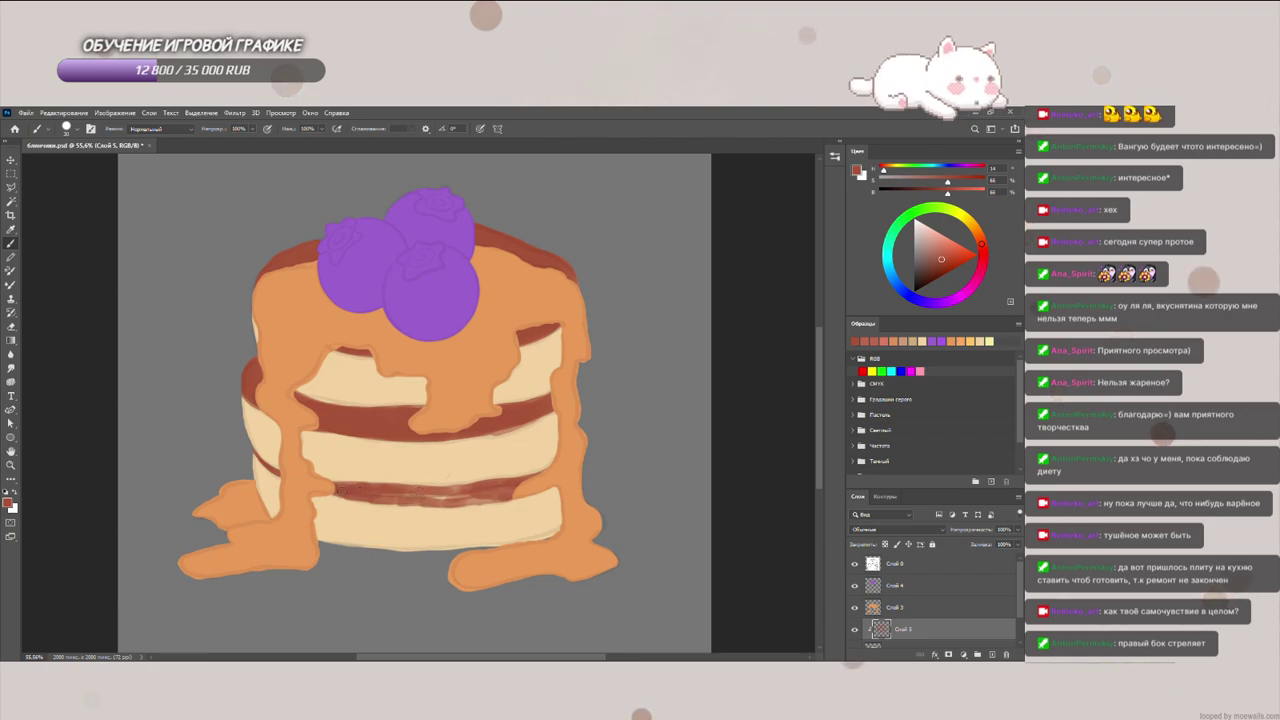
drag(408, 497, 466, 492)
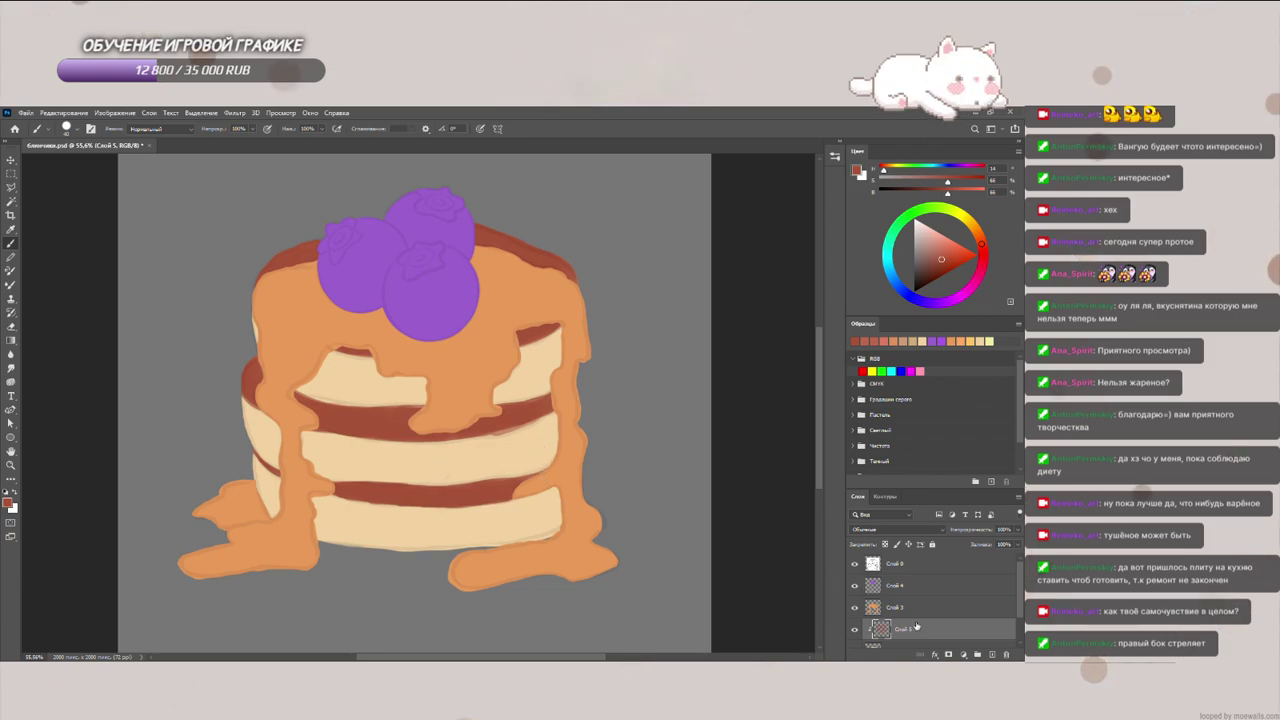
Step: Add a clipped layer directly above the pancake base and begin shading the top pancake's right side in a darker tan
drag(1018, 591, 1018, 601)
click(967, 634)
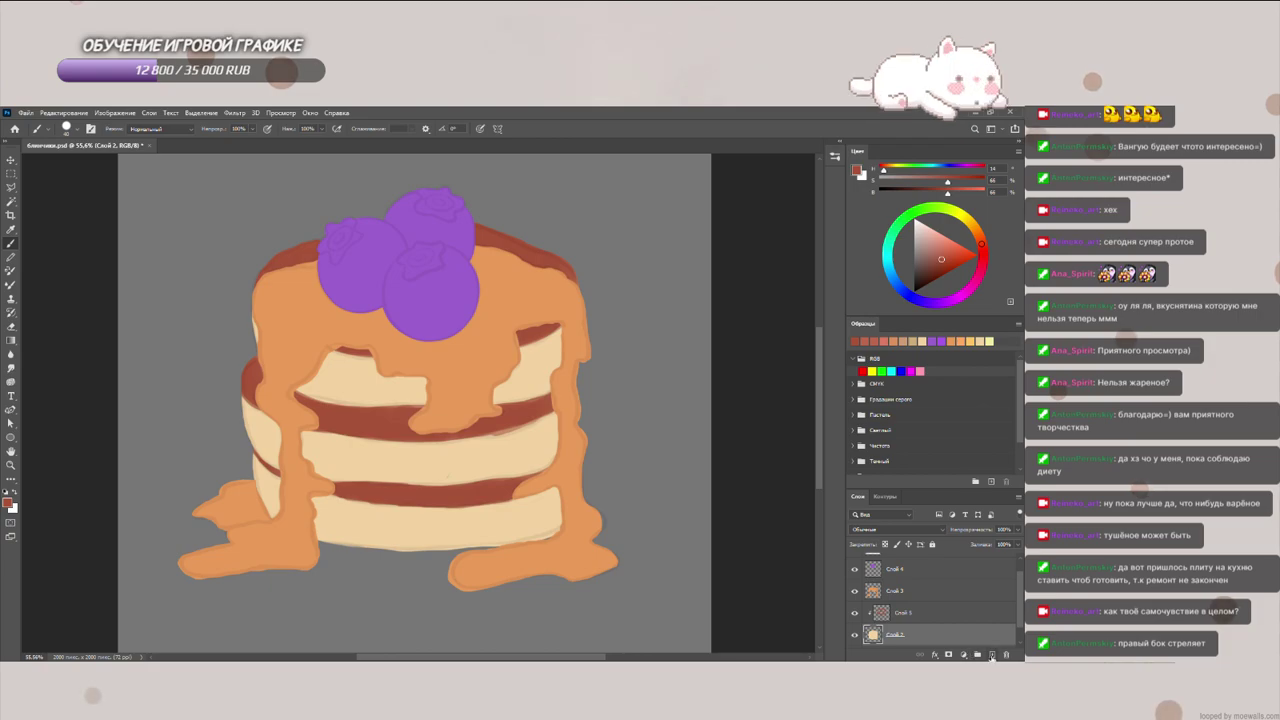
alt+click(546, 349)
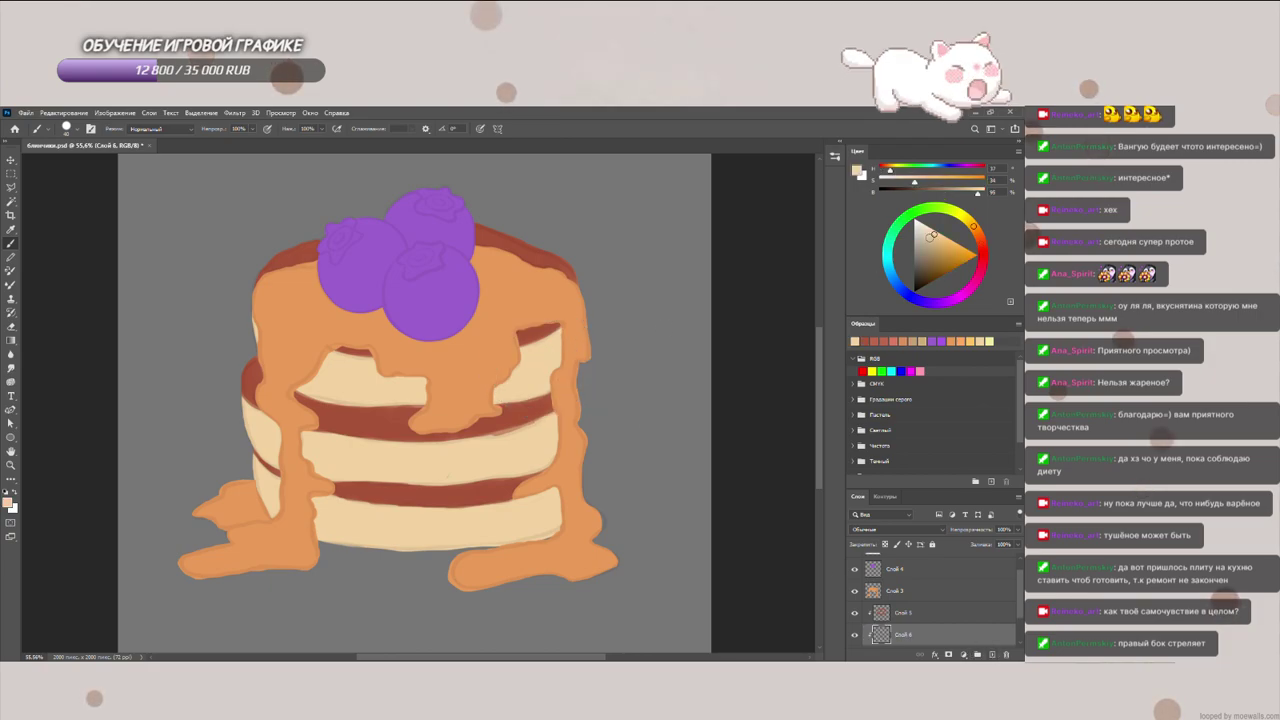
click(935, 245)
click(977, 231)
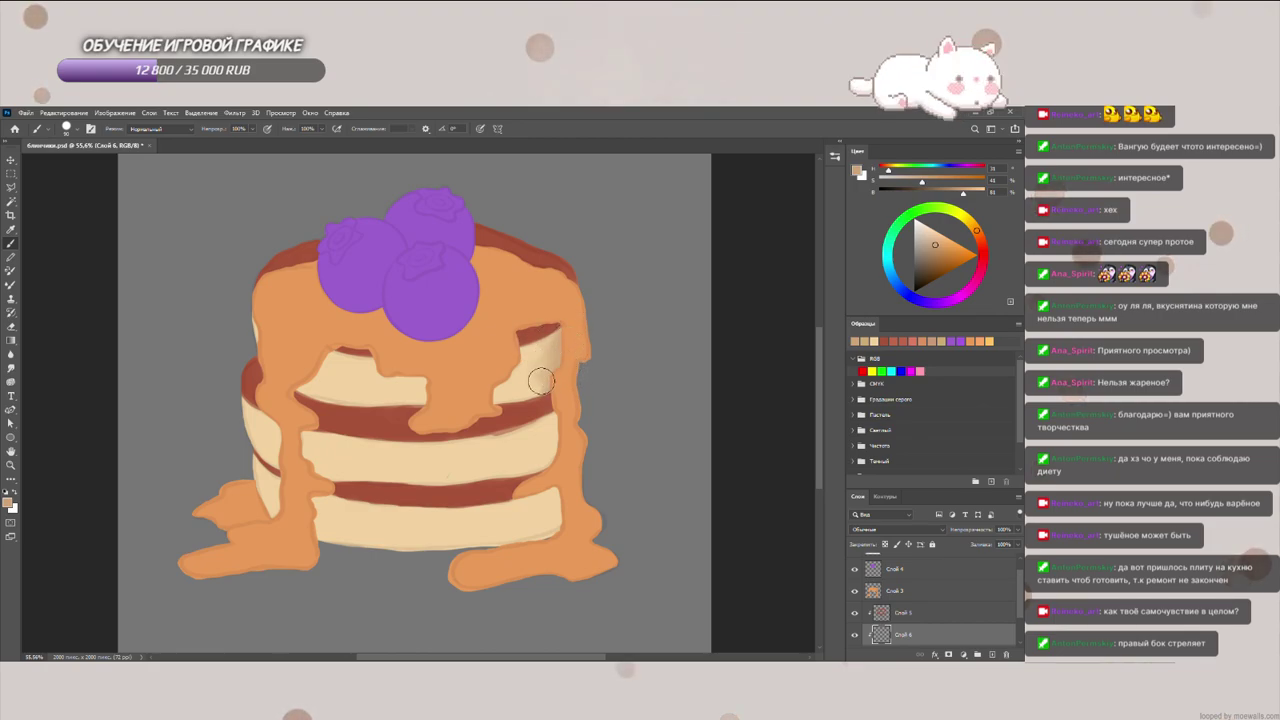
Step: Shade the top pancake's right end and its front section beside the central syrup drip in darker tan
click(11, 326)
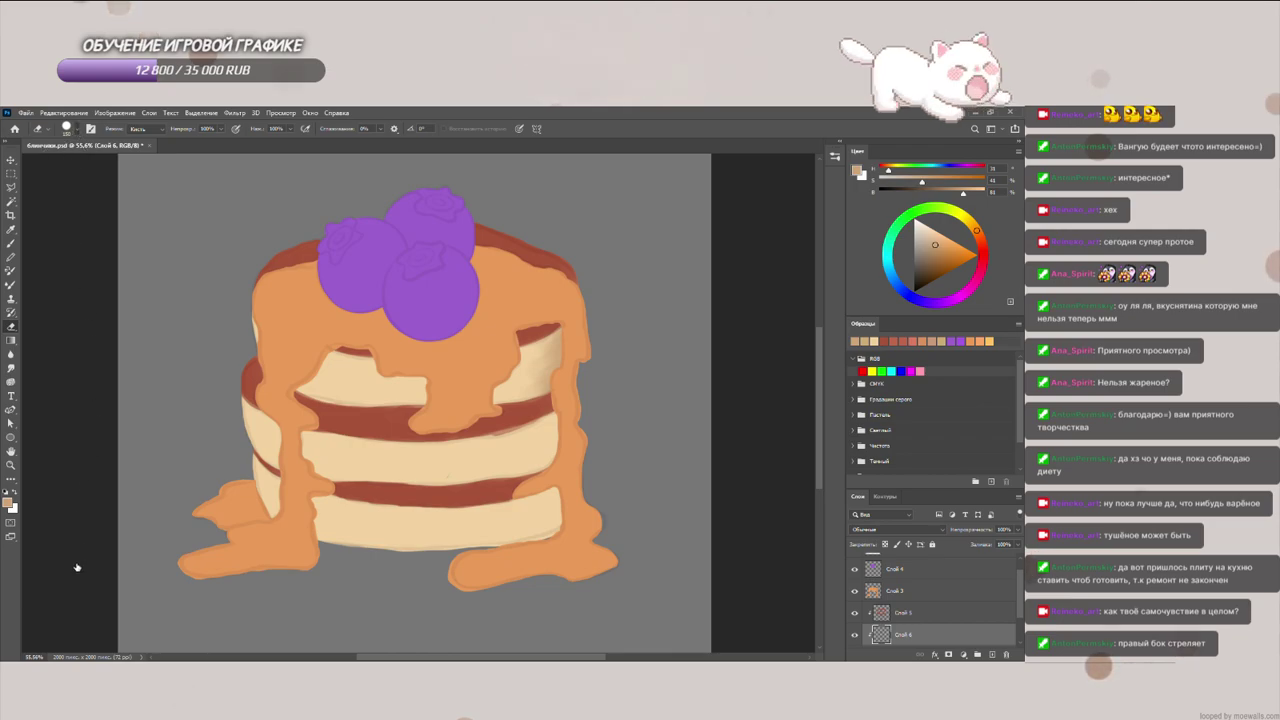
click(12, 245)
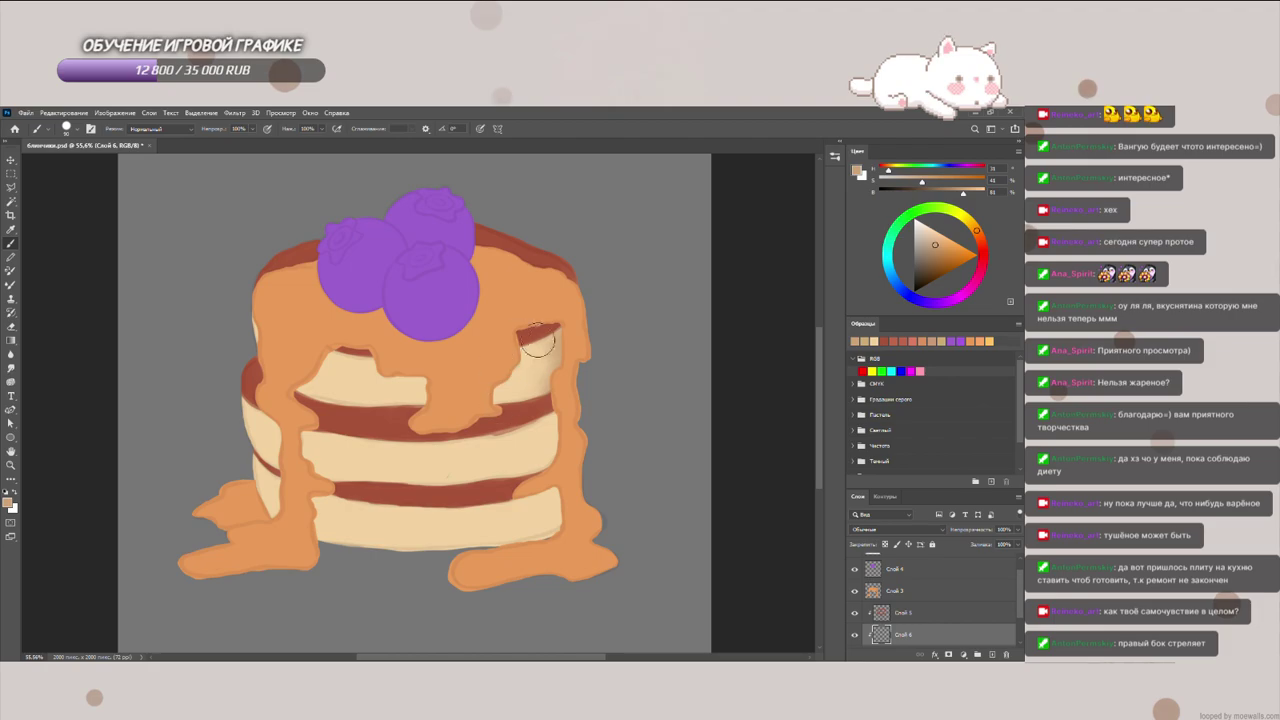
drag(571, 337, 556, 378)
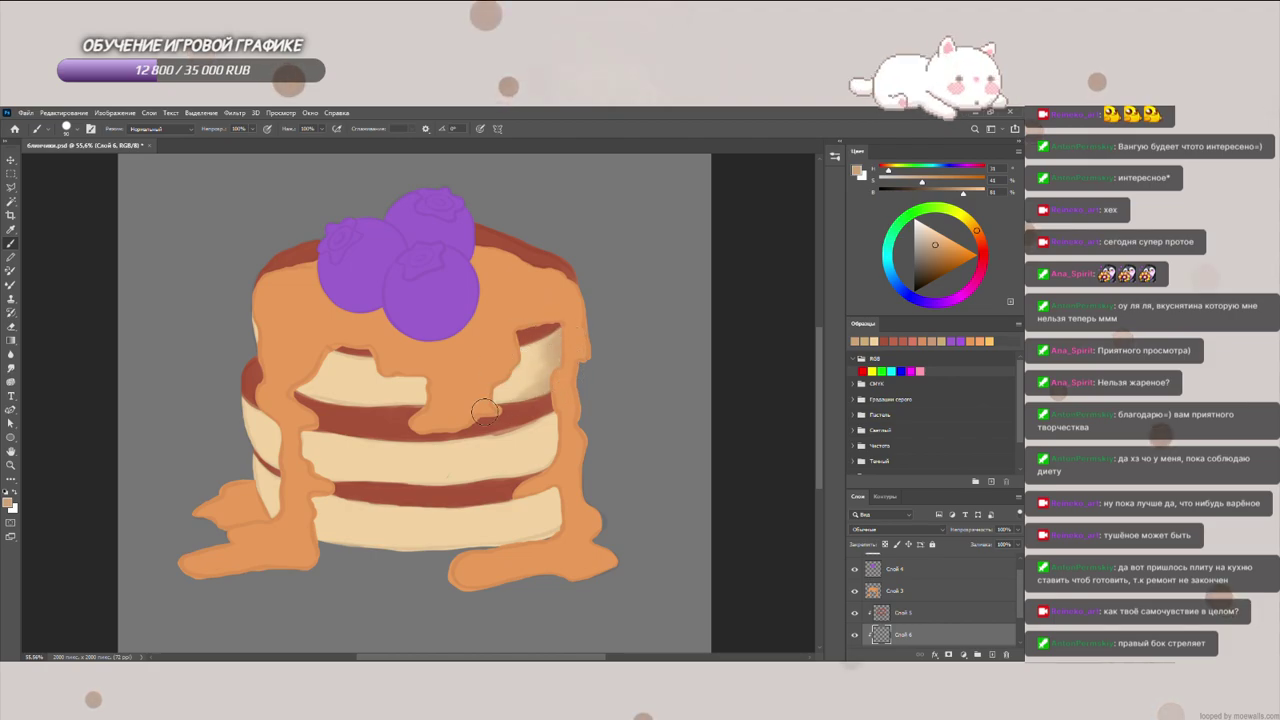
mouse_move(493, 405)
mouse_down()
mouse_move(480, 386)
mouse_move(508, 357)
mouse_up()
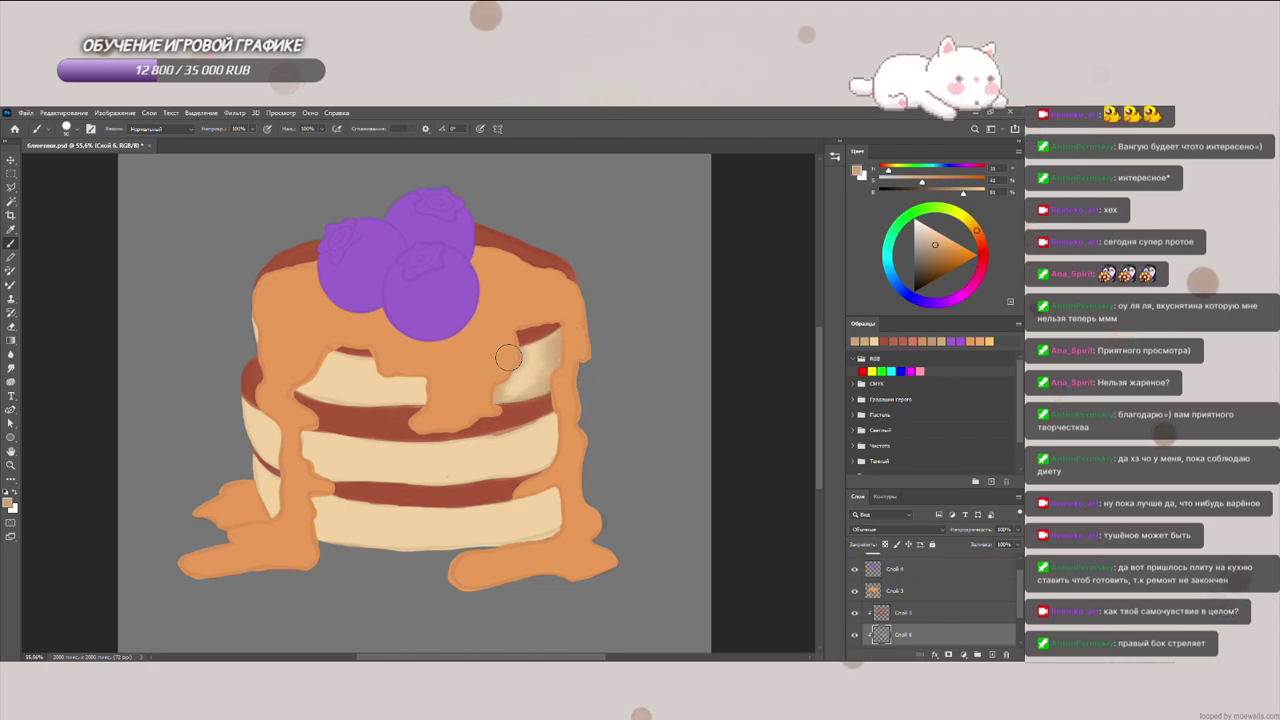
mouse_move(525, 402)
mouse_down()
mouse_move(579, 359)
mouse_move(535, 352)
mouse_up()
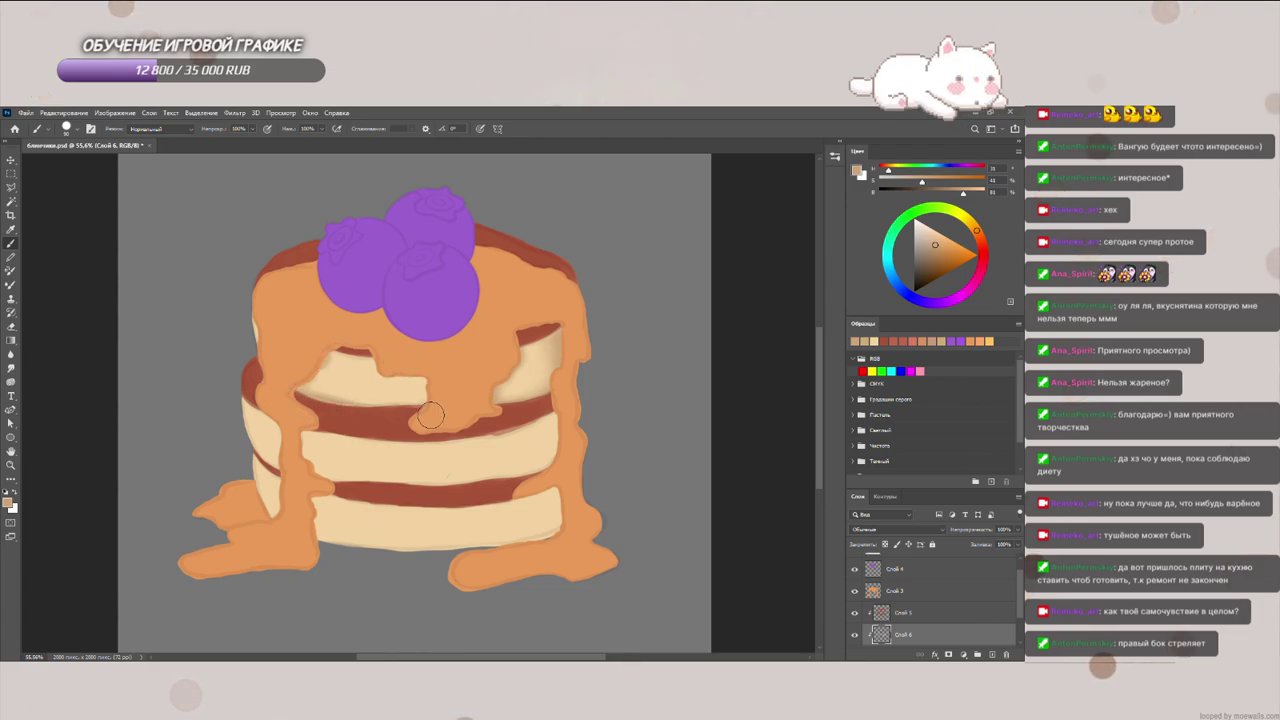
mouse_move(438, 372)
mouse_down()
mouse_move(393, 360)
mouse_move(434, 375)
mouse_move(432, 409)
mouse_move(407, 392)
mouse_up()
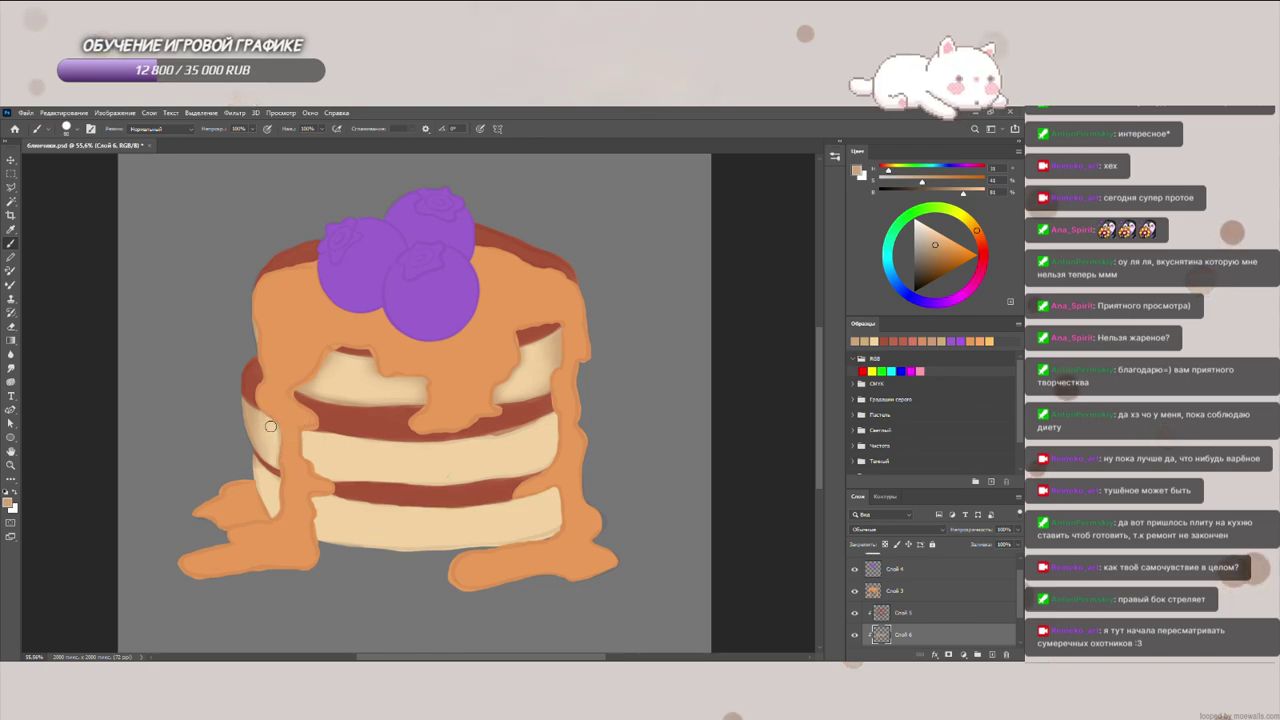
Step: Darken the right ends of the pancakes and the left slivers beside the left syrup drip with tan shading
drag(271, 423, 265, 420)
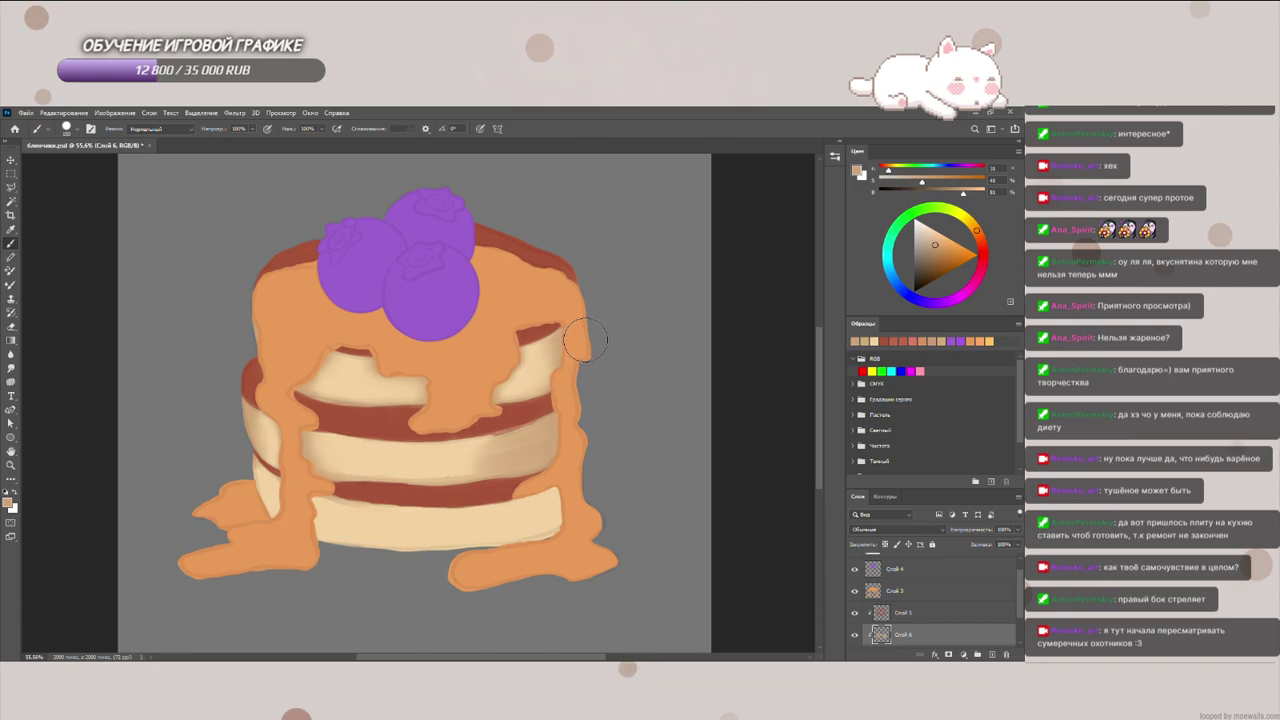
mouse_move(575, 345)
mouse_down()
mouse_move(565, 368)
mouse_move(523, 378)
mouse_up()
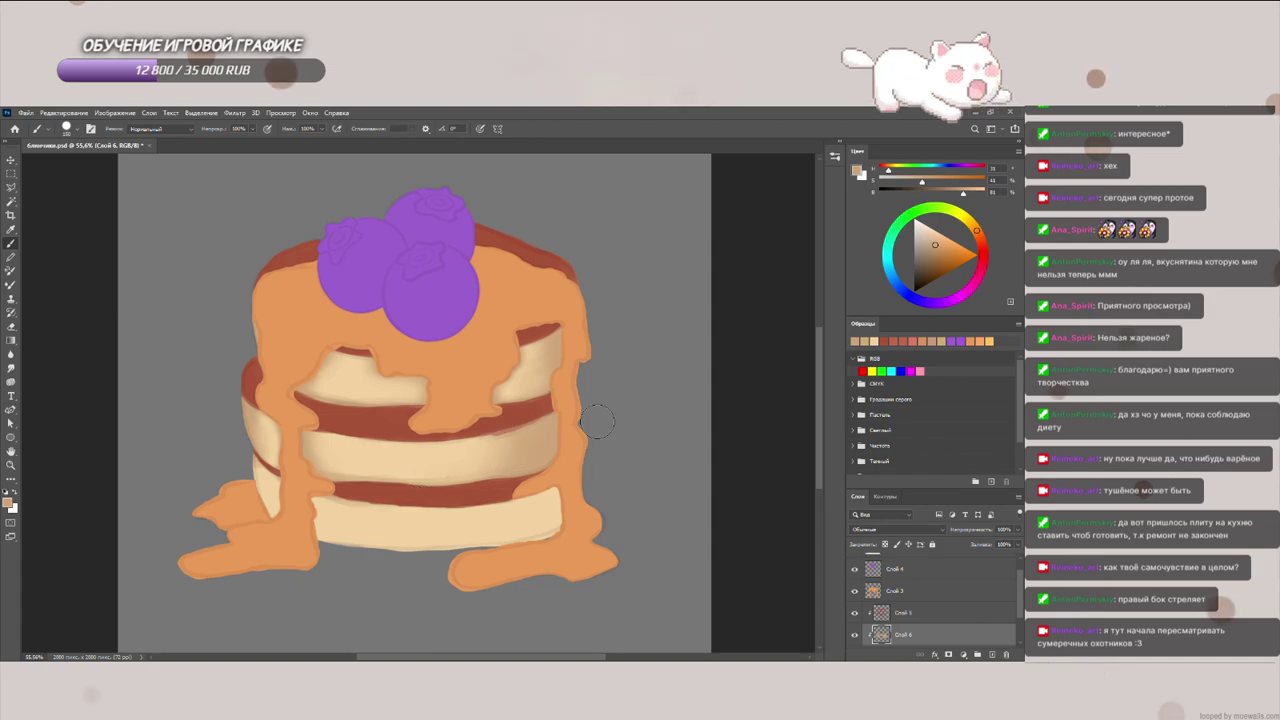
mouse_move(555, 505)
mouse_down()
mouse_move(589, 488)
mouse_move(591, 502)
mouse_move(501, 516)
mouse_move(589, 509)
mouse_move(527, 505)
mouse_move(577, 493)
mouse_move(509, 524)
mouse_move(577, 522)
mouse_move(469, 513)
mouse_up()
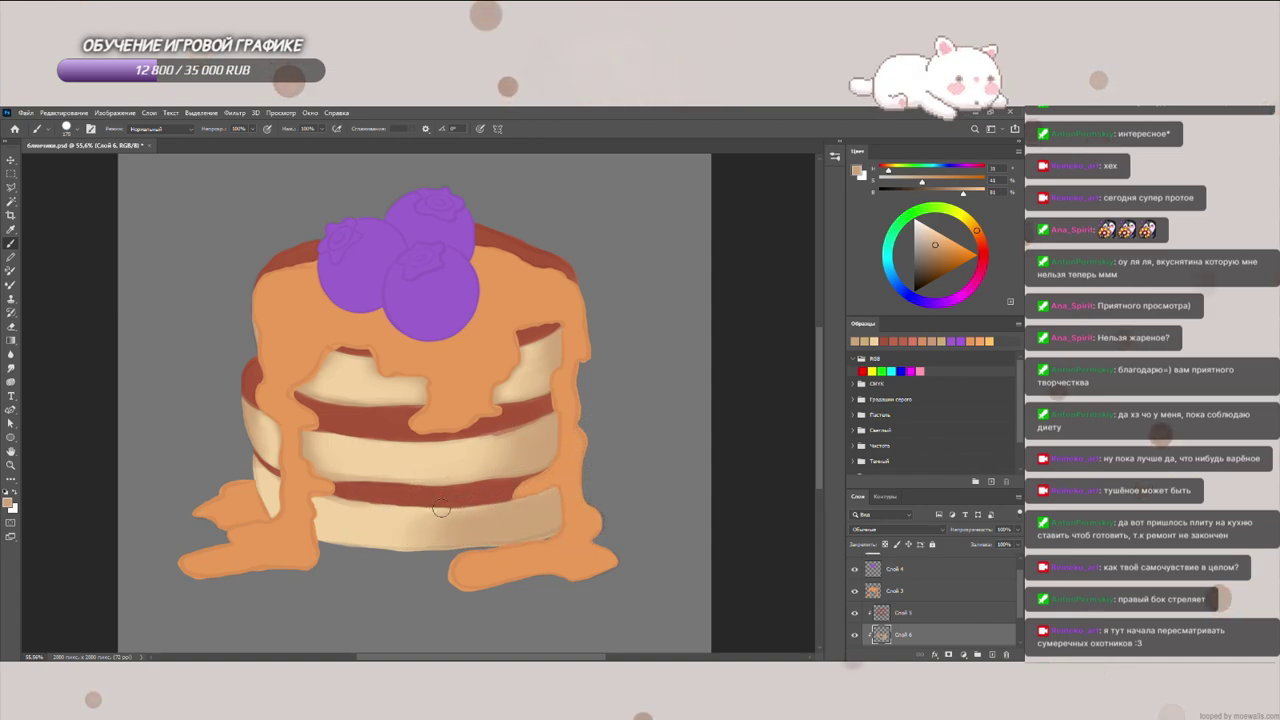
drag(558, 483, 445, 518)
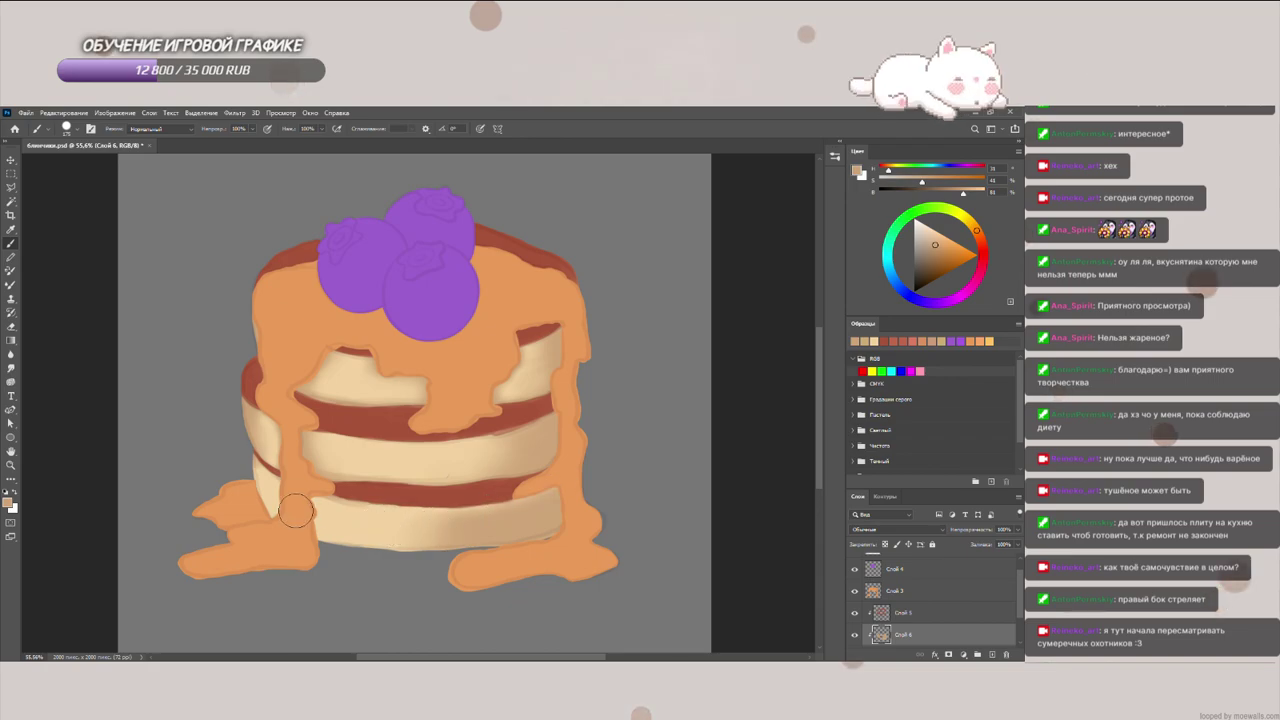
mouse_move(258, 474)
mouse_down()
mouse_move(273, 502)
mouse_move(267, 476)
mouse_up()
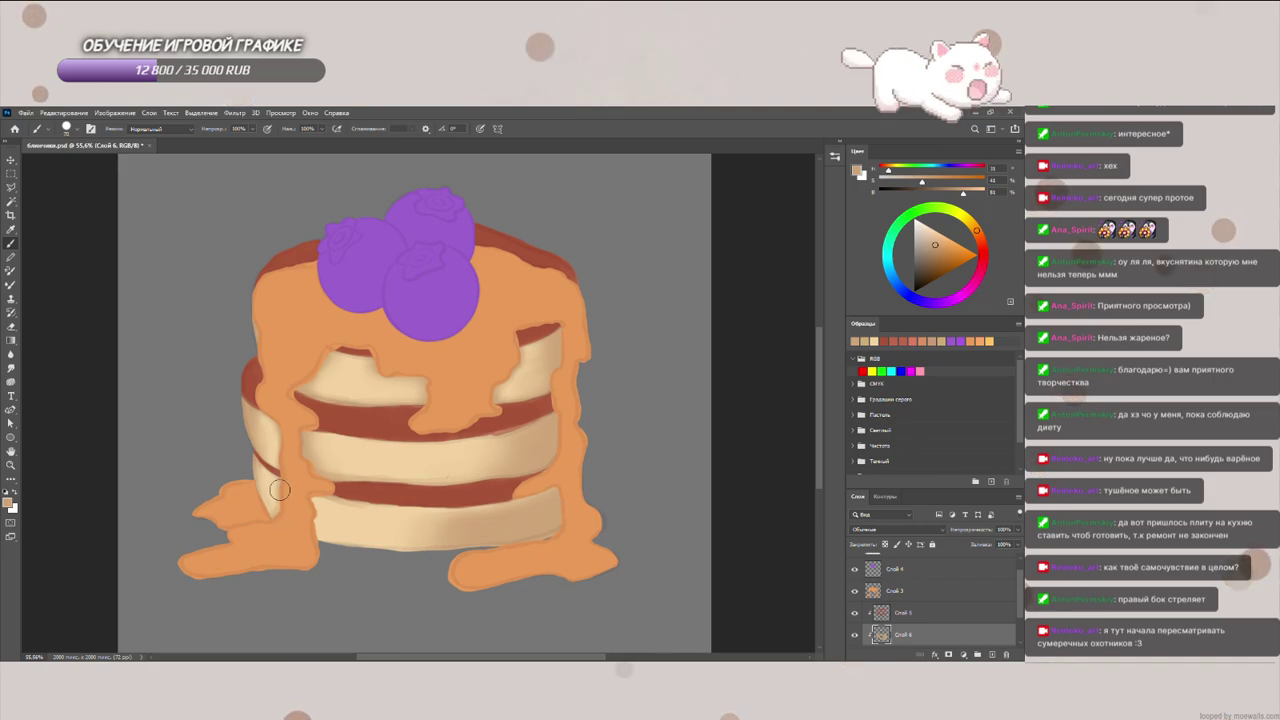
Step: Shade the bottom pancake's left end and underside in tan with a larger brush
key(bracketright)
key(bracketright)
key(bracketright)
key(bracketright)
key(bracketright)
key(bracketright)
key(bracketright)
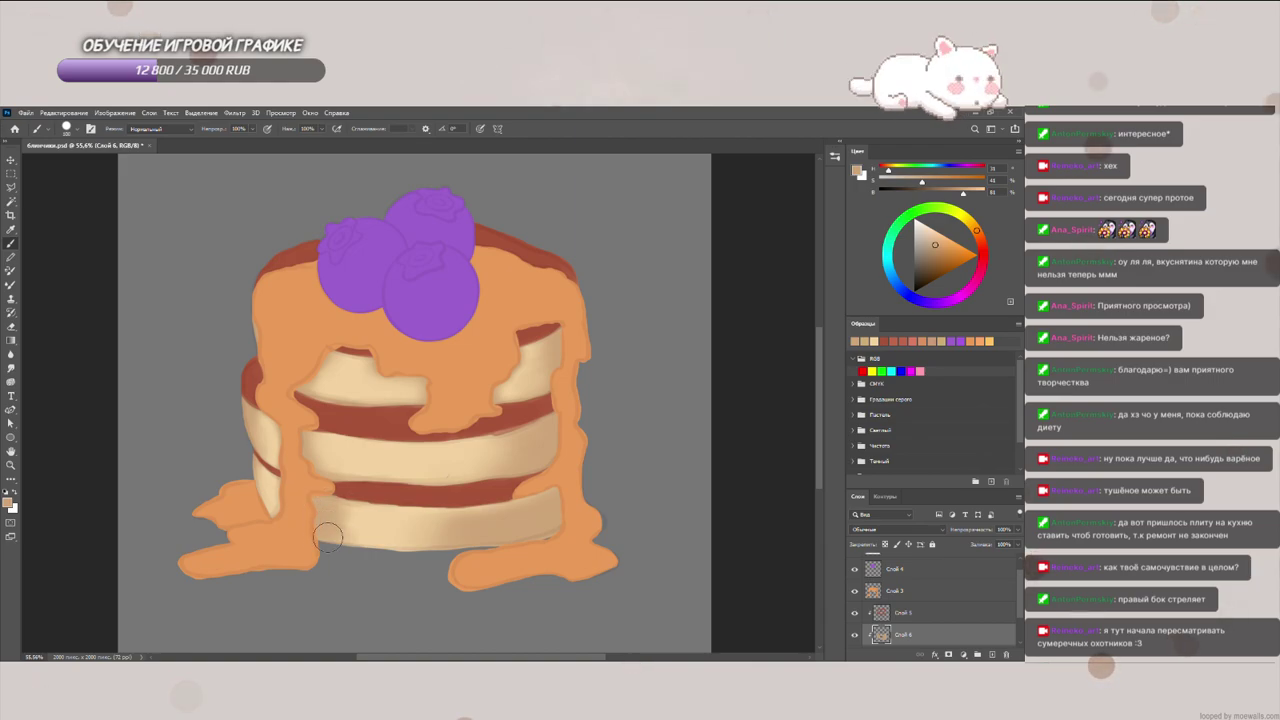
drag(338, 537, 422, 542)
drag(326, 502, 356, 506)
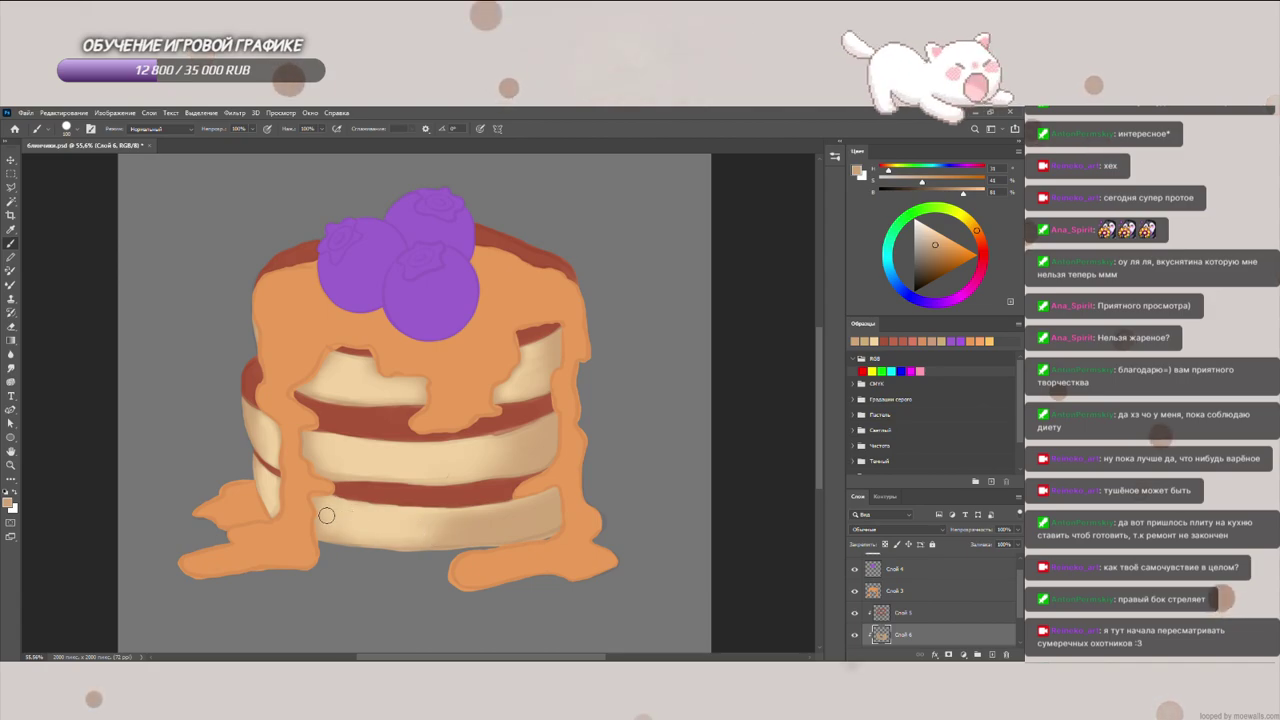
Step: Softly spread tan shading over the top pancake's front and the middle pancake's left edge with a much larger brush
key(bracketright)
key(bracketright)
key(bracketright)
key(bracketright)
key(bracketright)
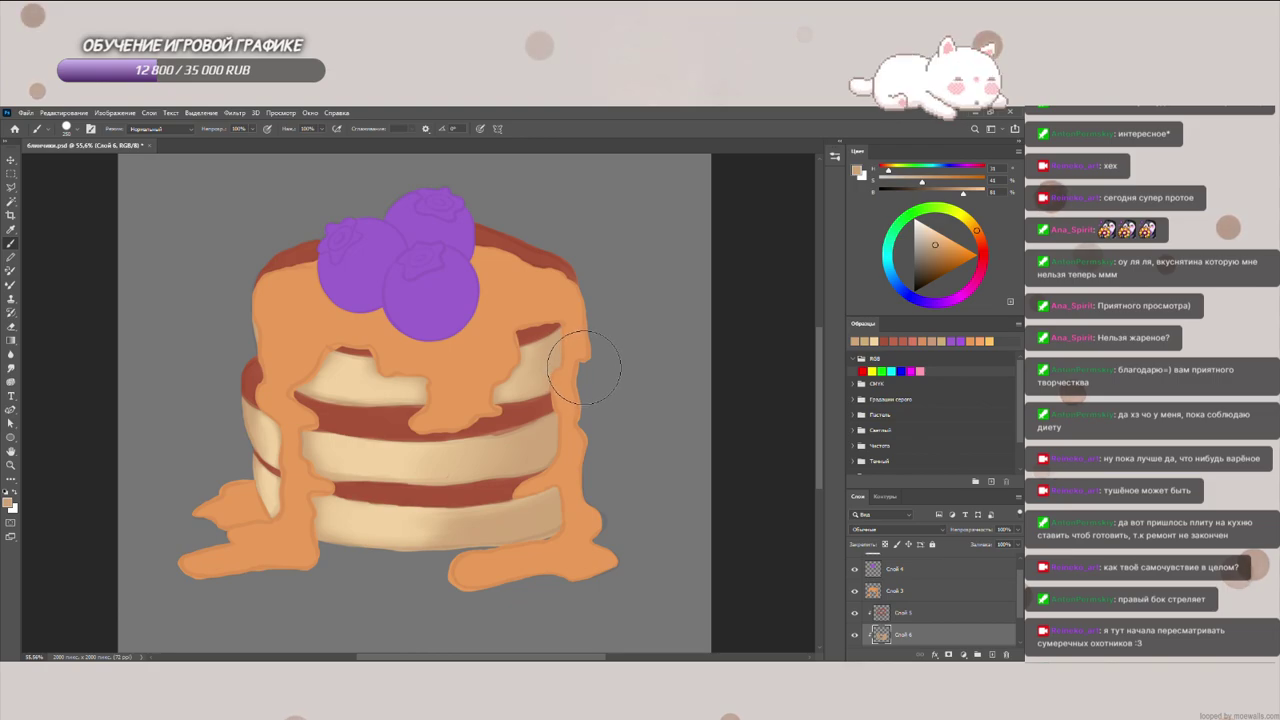
mouse_move(466, 386)
mouse_down()
mouse_move(409, 378)
mouse_move(442, 384)
mouse_move(356, 396)
mouse_up()
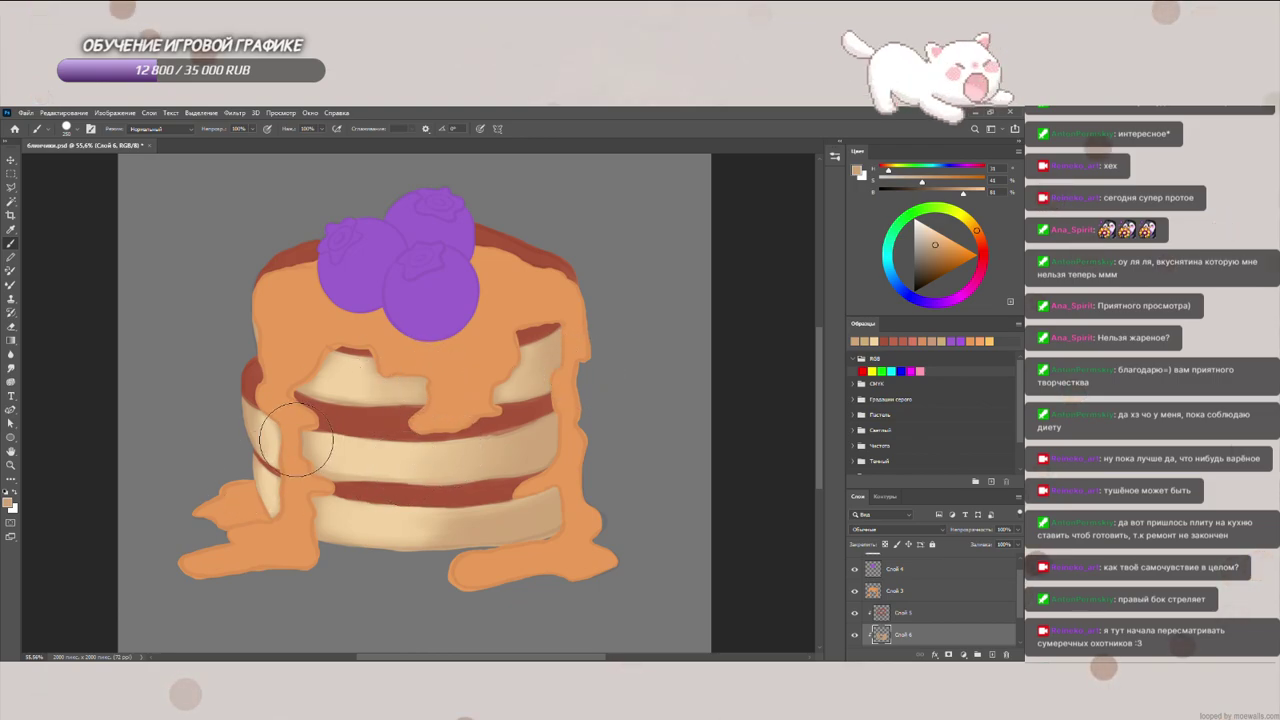
drag(272, 426, 268, 417)
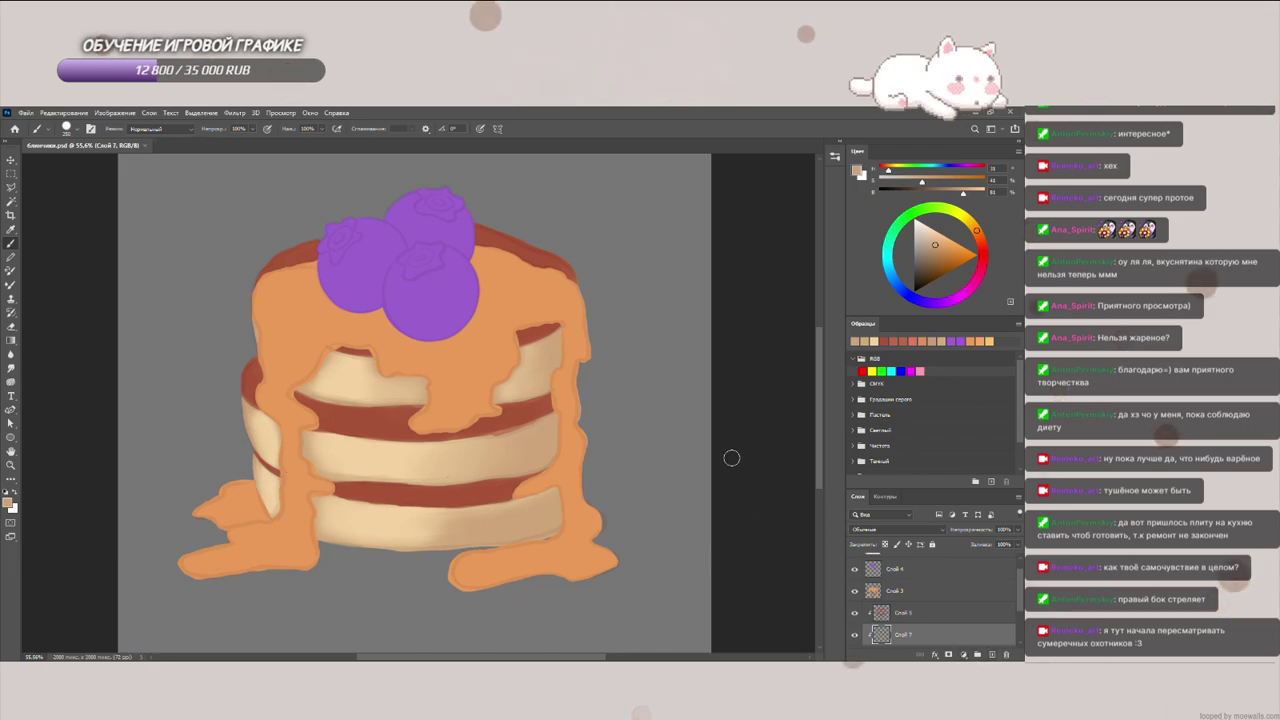
Step: Mix a muted reddish brown and begin deepening the shadow at the top pancake's right edge on a new clipped layer
drag(977, 231, 980, 237)
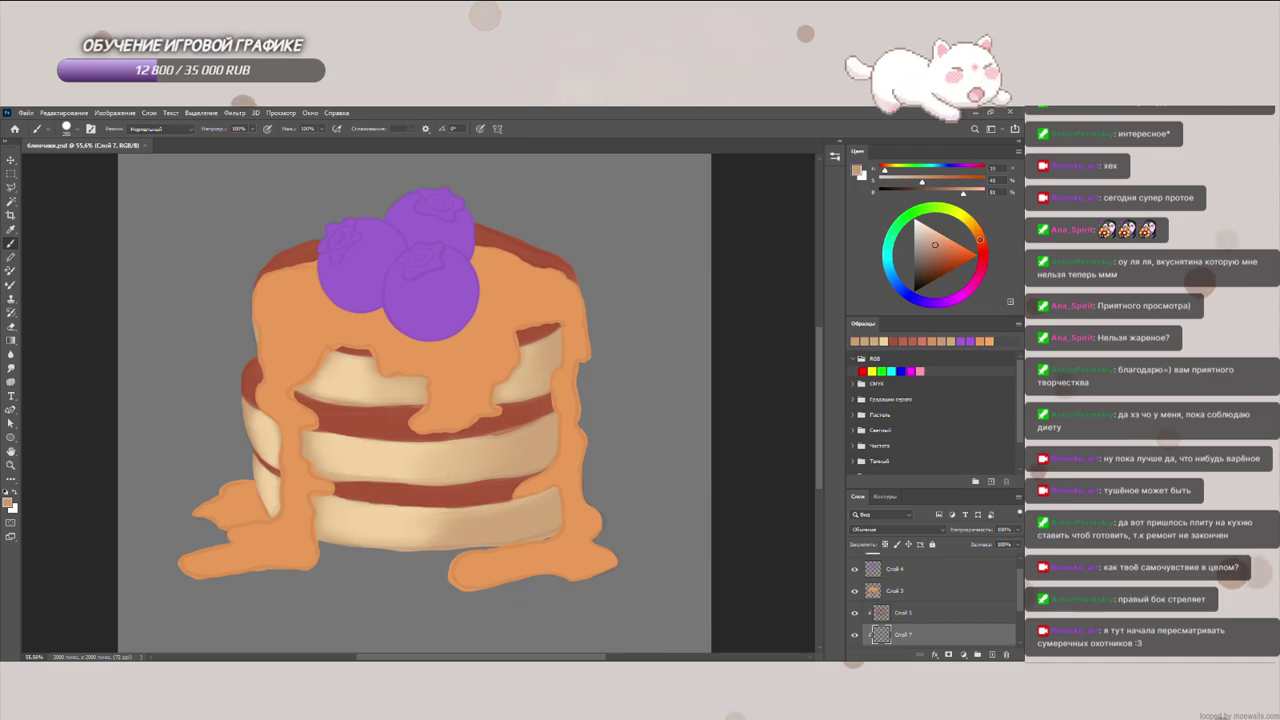
click(937, 251)
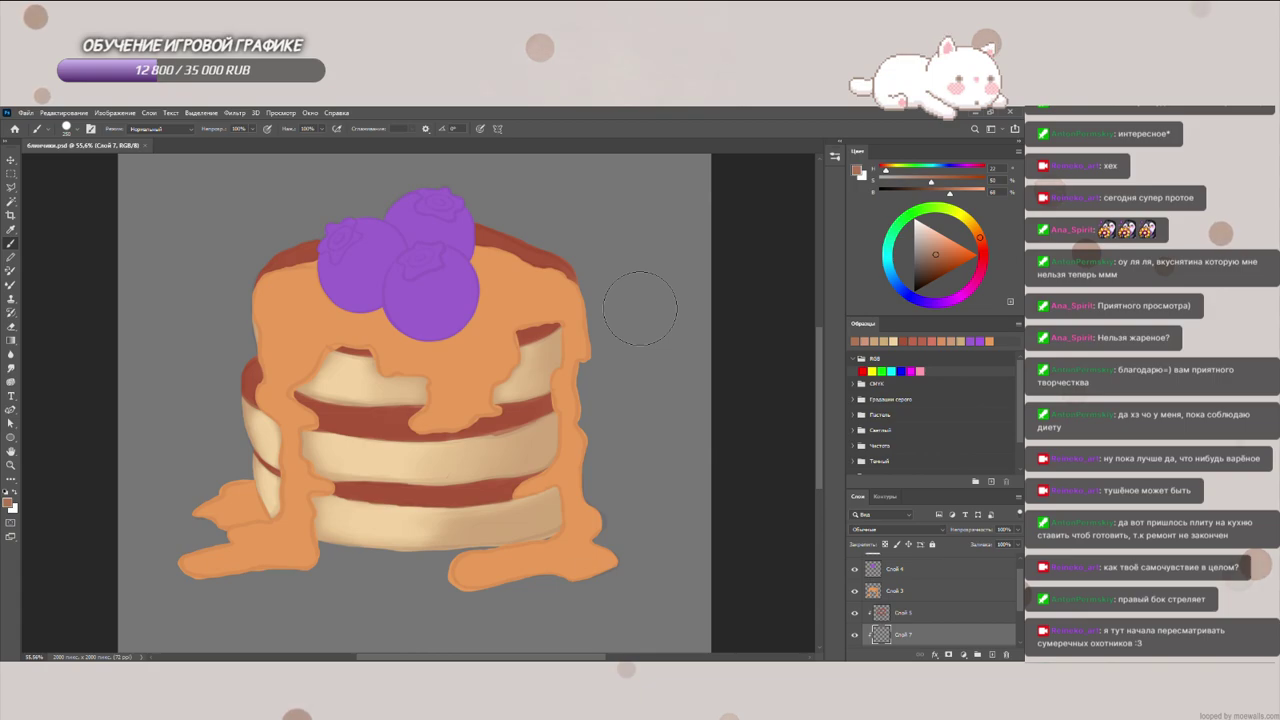
key(bracketleft)
key(bracketleft)
key(bracketleft)
key(bracketleft)
drag(573, 328, 571, 347)
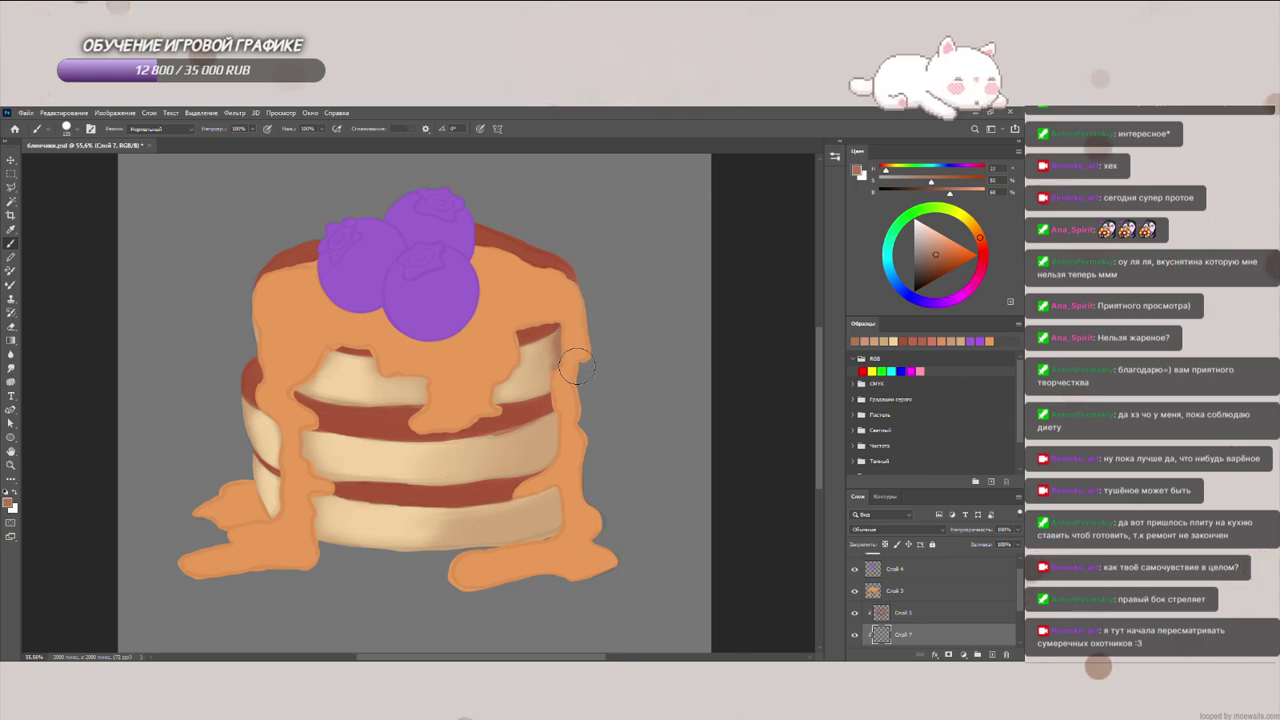
Step: Darken the lower edge of the top pancake's right section in reddish brown with a smaller brush
key(bracketleft)
key(bracketleft)
key(bracketleft)
key(bracketleft)
drag(553, 394, 500, 404)
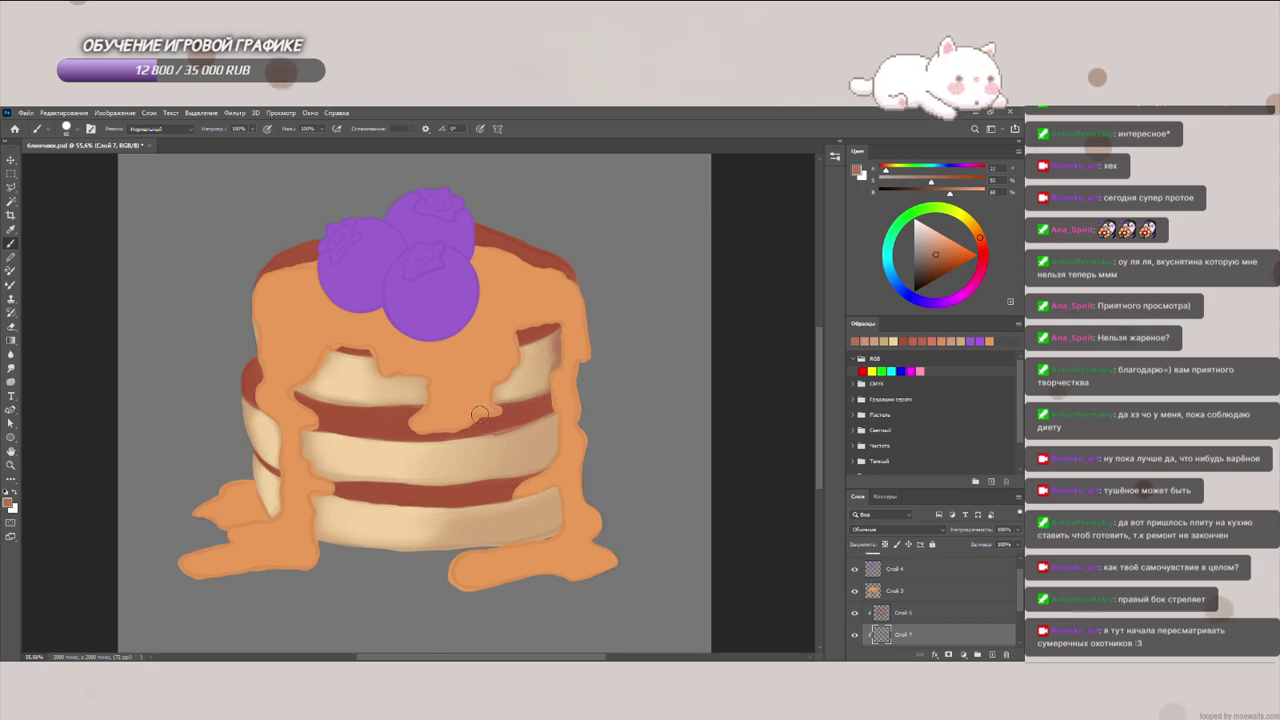
key(bracketright)
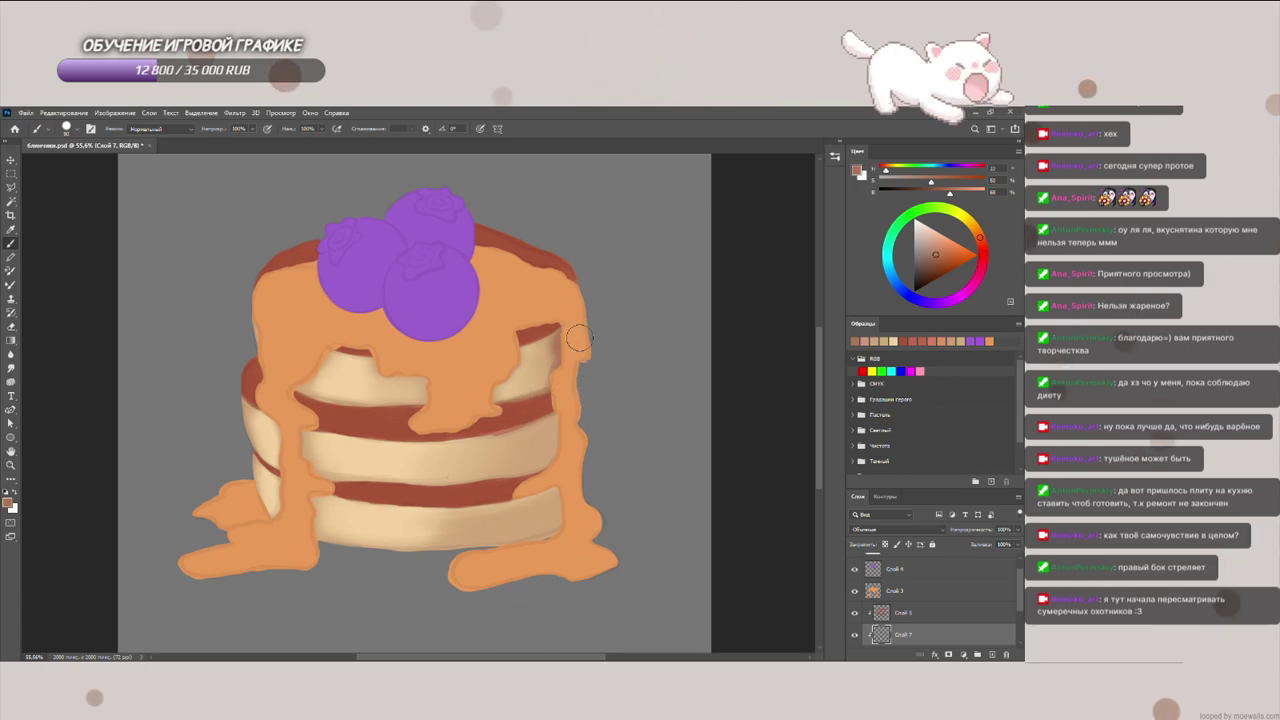
key(bracketleft)
key(bracketleft)
key(bracketleft)
key(bracketleft)
drag(552, 384, 508, 396)
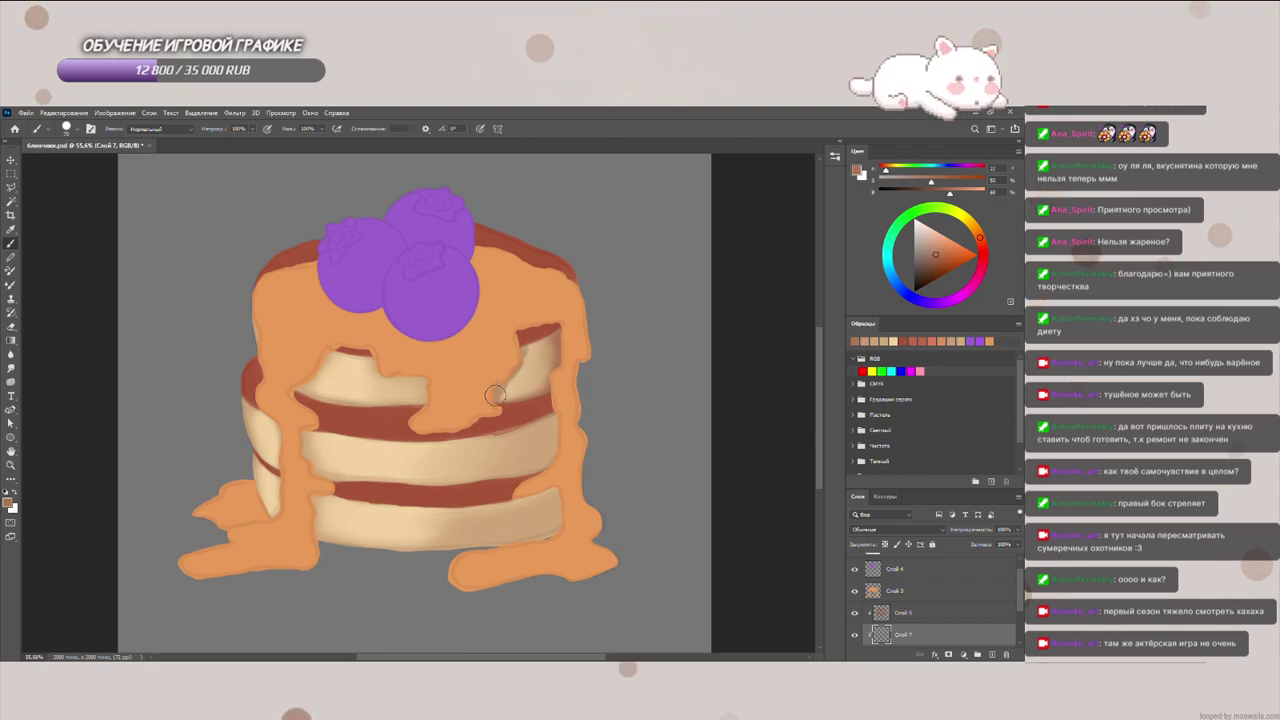
key([)
key([)
key([)
key([)
key([)
key([)
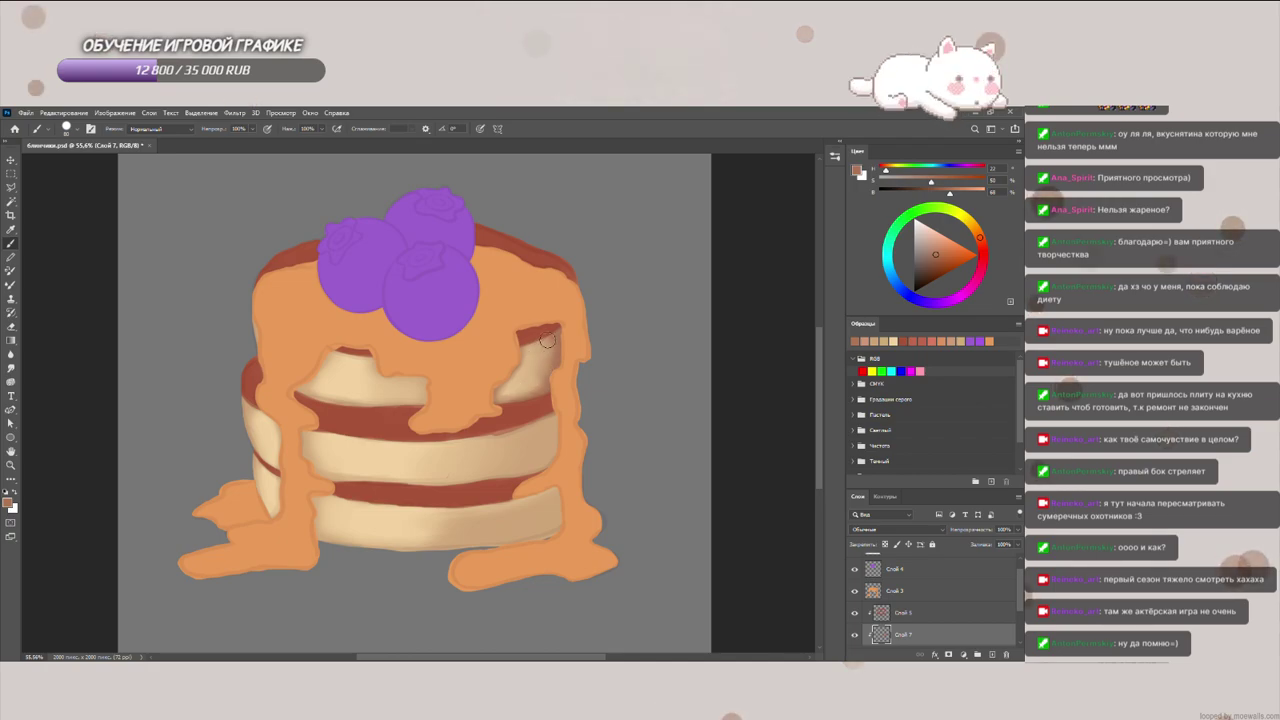
Step: Paint reddish-brown shadows beneath the syrup on the top pancake's front and along the bottom pancake's underside and right end
key(bracketright)
key(bracketright)
key(bracketright)
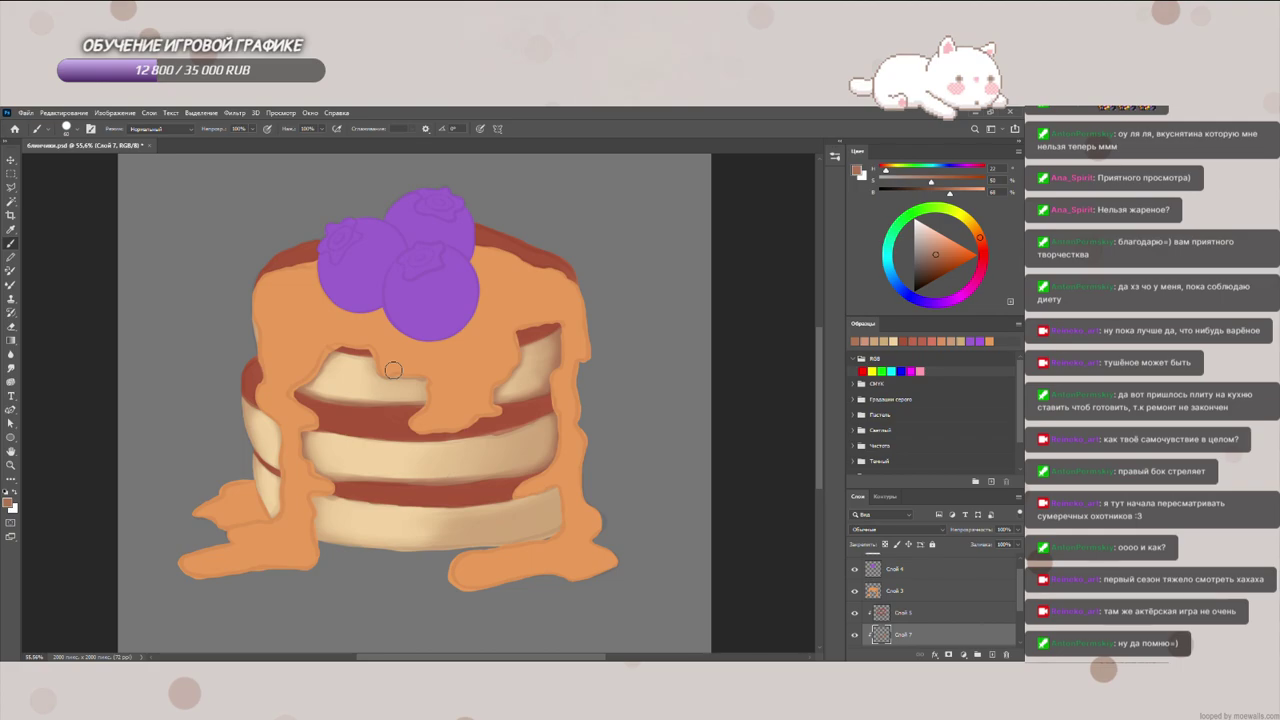
drag(424, 378, 373, 370)
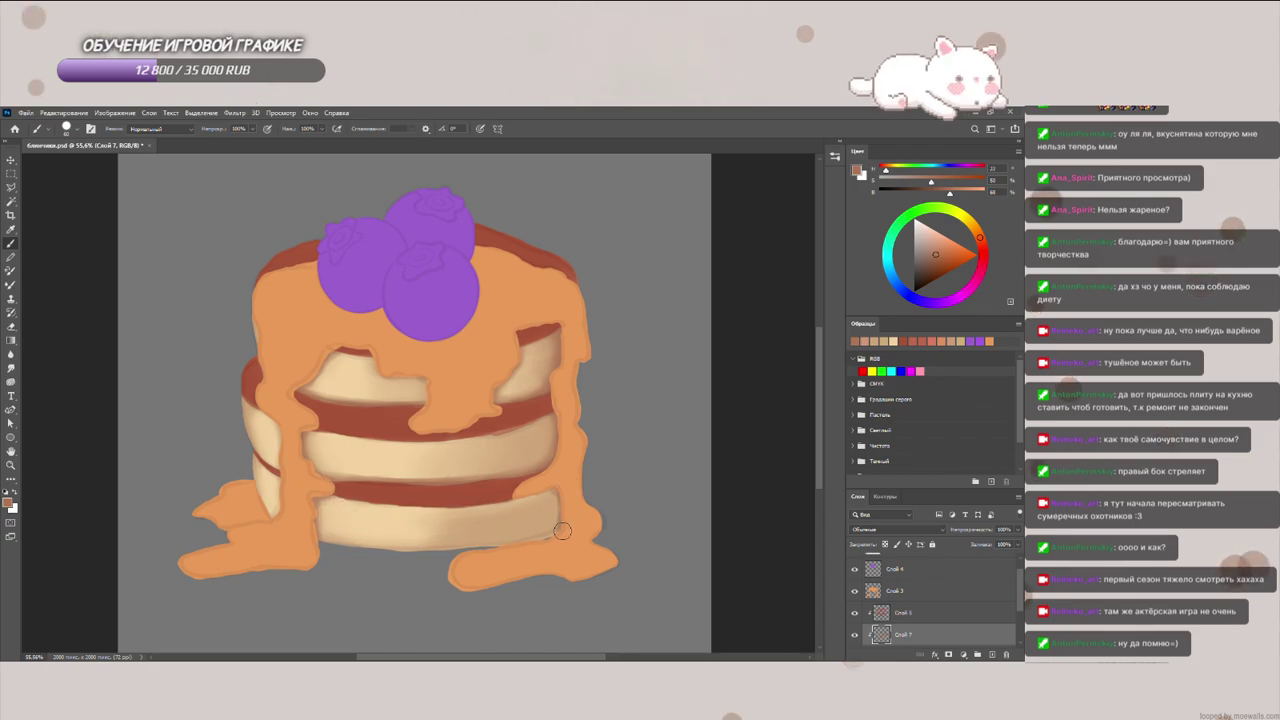
mouse_move(320, 536)
mouse_down()
mouse_move(533, 551)
mouse_move(399, 555)
mouse_move(575, 529)
mouse_up()
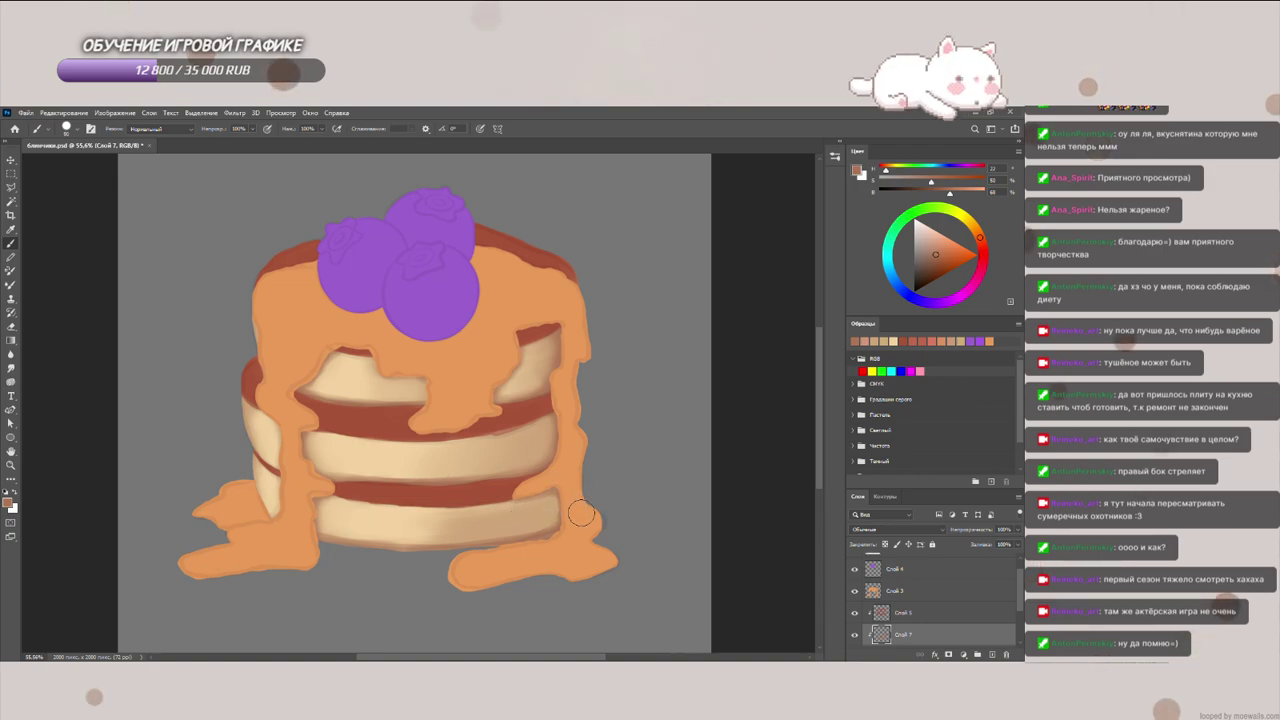
mouse_move(566, 494)
mouse_down()
mouse_move(575, 525)
mouse_move(559, 515)
mouse_move(577, 504)
mouse_move(490, 518)
mouse_up()
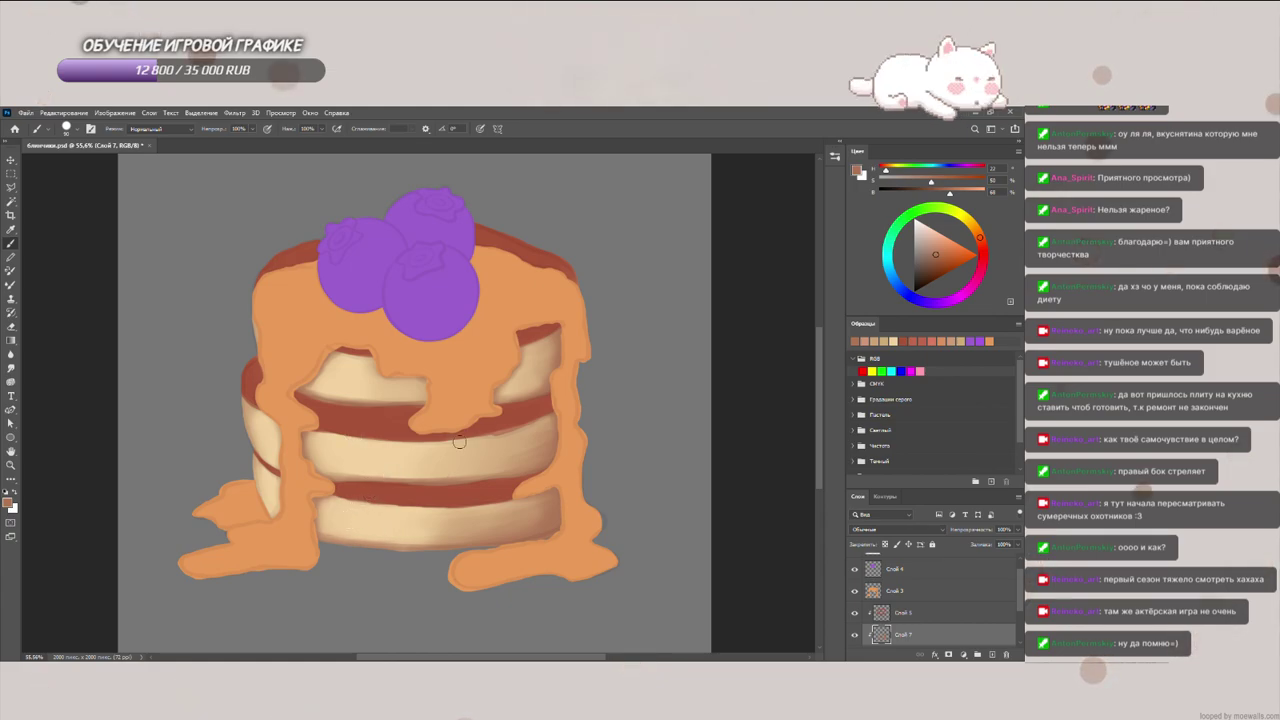
Step: Paint pale cream highlights on the fronts of the top and middle pancakes on a new clipped layer above the crust layer
alt+click(391, 451)
click(941, 233)
click(945, 236)
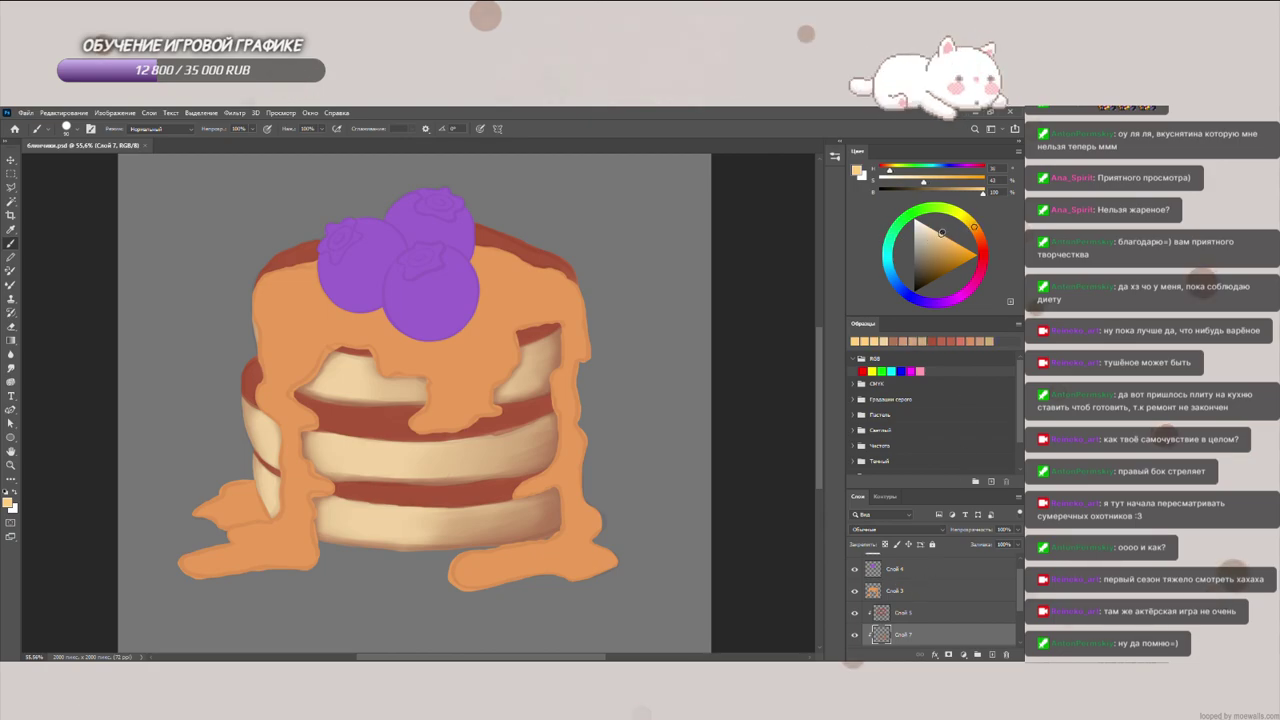
click(932, 229)
click(963, 615)
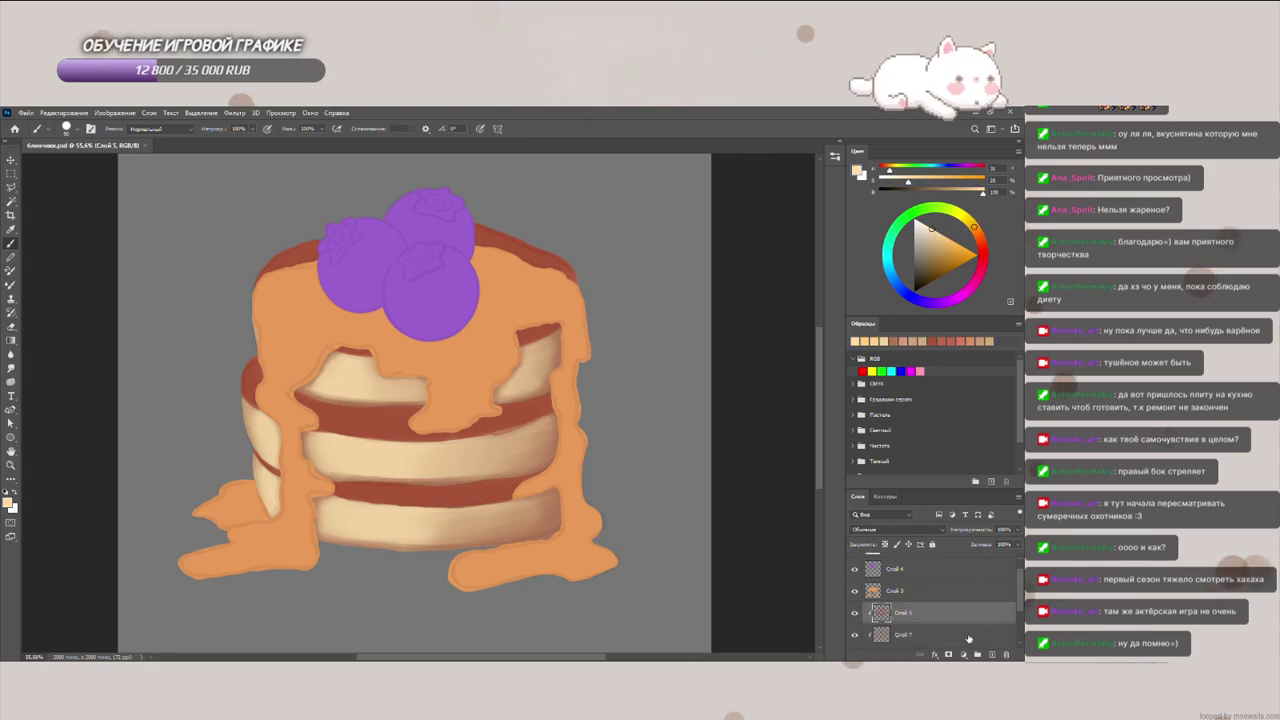
alt+click(881, 621)
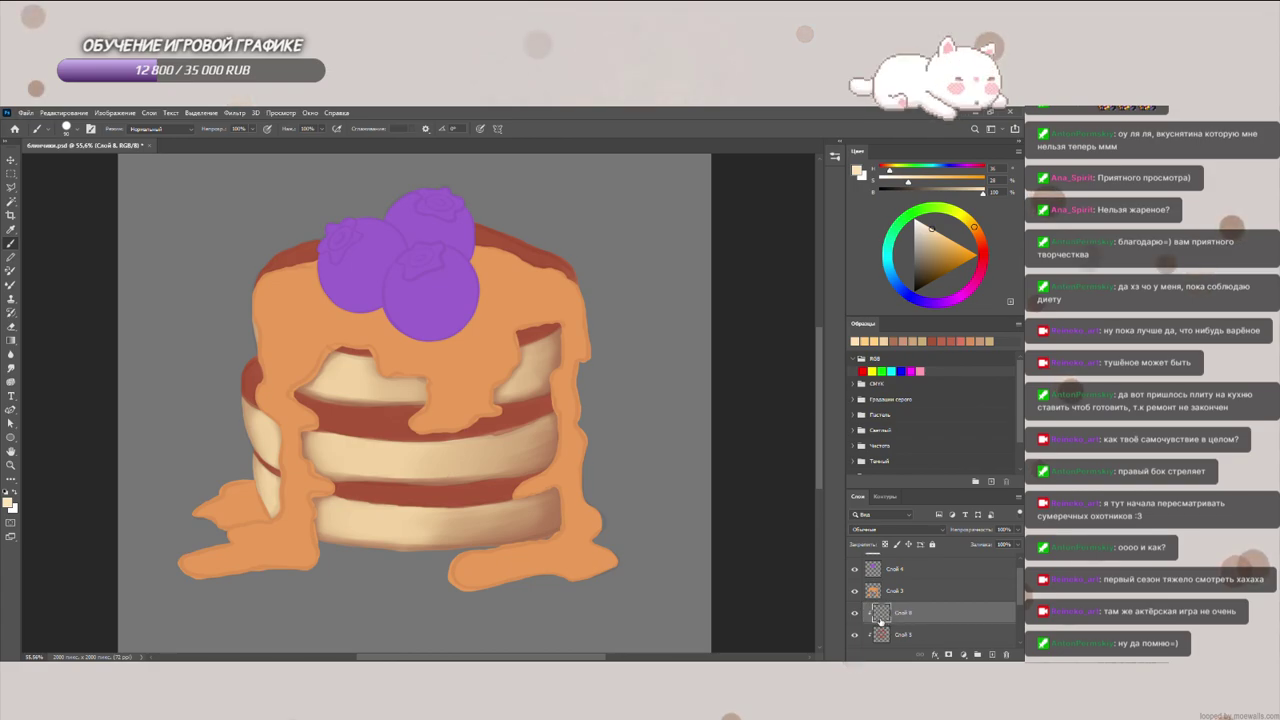
key(bracketright)
key(bracketright)
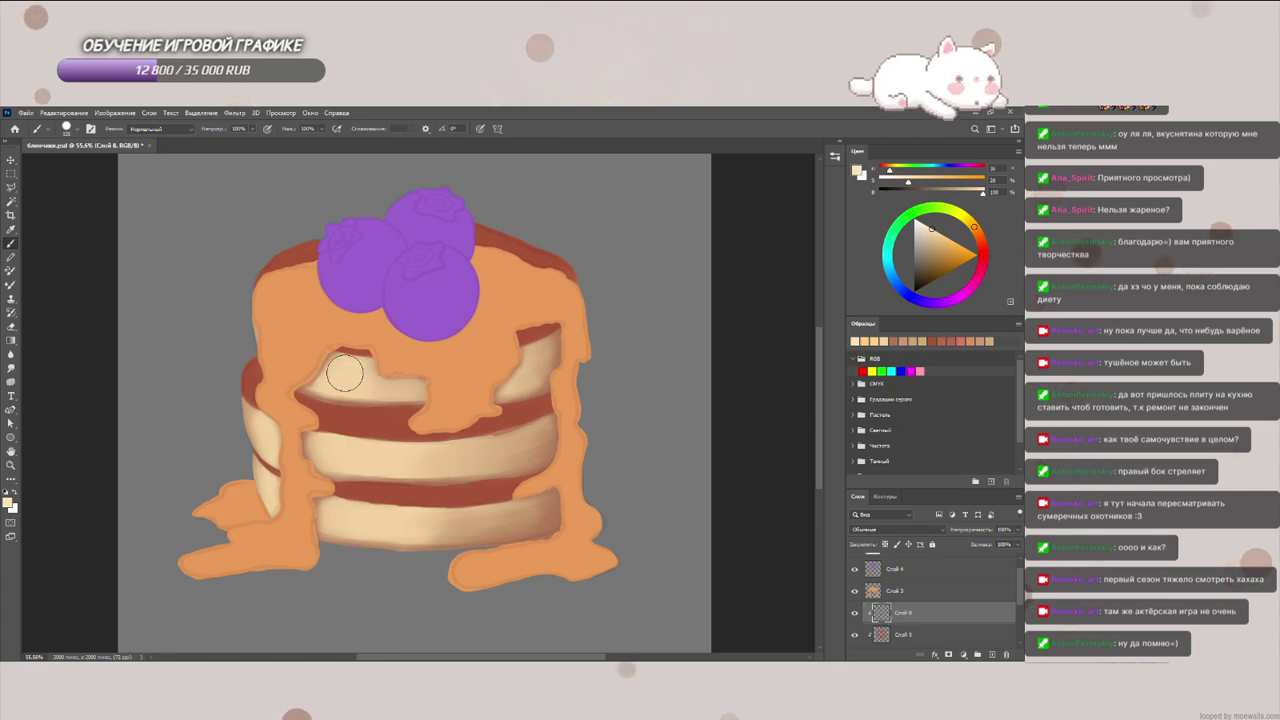
mouse_move(348, 371)
mouse_down()
mouse_move(382, 386)
mouse_move(349, 370)
mouse_move(369, 387)
mouse_up()
mouse_move(349, 455)
mouse_down()
mouse_move(327, 450)
mouse_move(434, 456)
mouse_up()
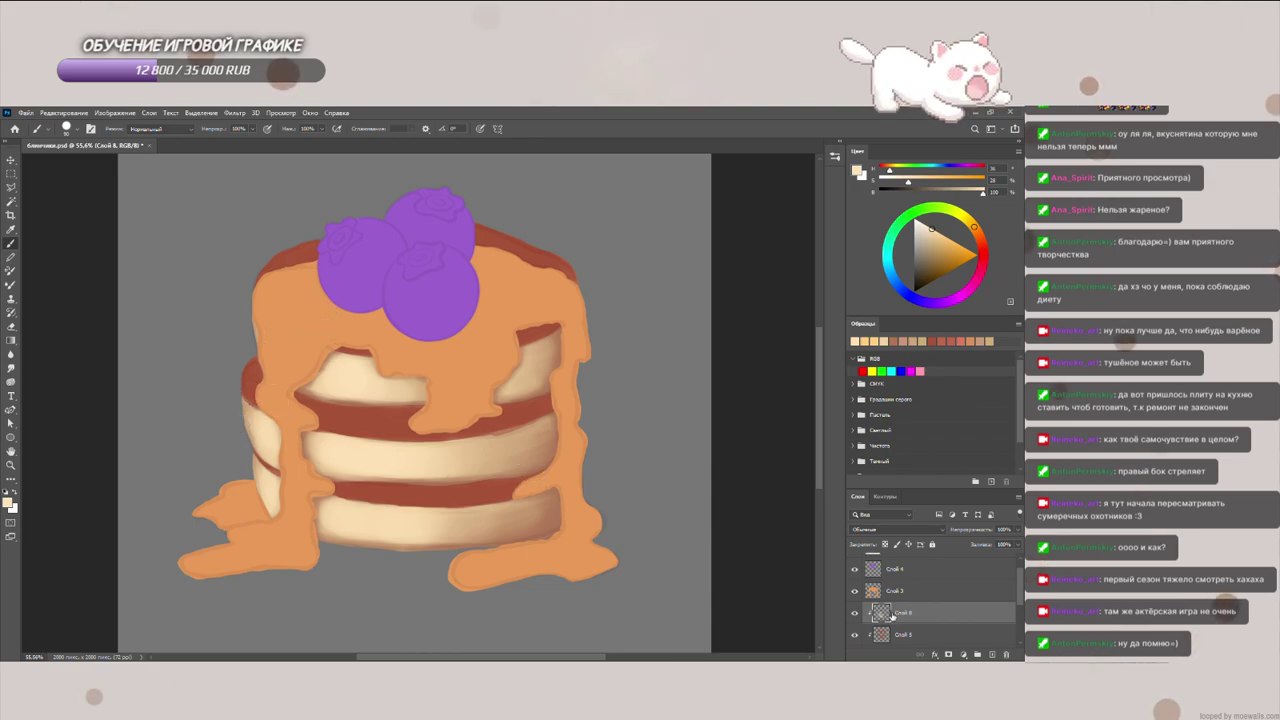
Step: Add another clipped layer directly above the cream highlights and reduce the brush to a fine-detail size
key(ctrl+shift+alt+n)
scroll(486, 391, up, 5)
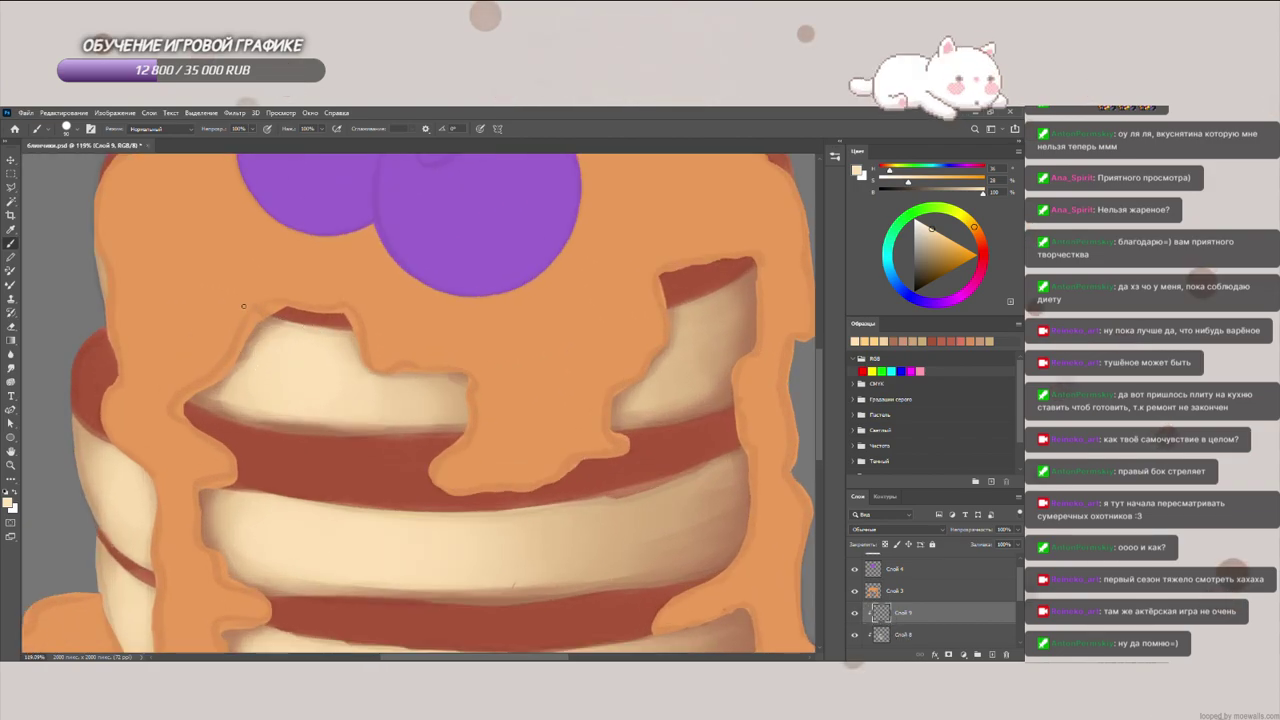
key(bracketleft)
key(bracketleft)
key(bracketleft)
key(bracketleft)
key(bracketleft)
key(bracketleft)
key(bracketleft)
key(bracketleft)
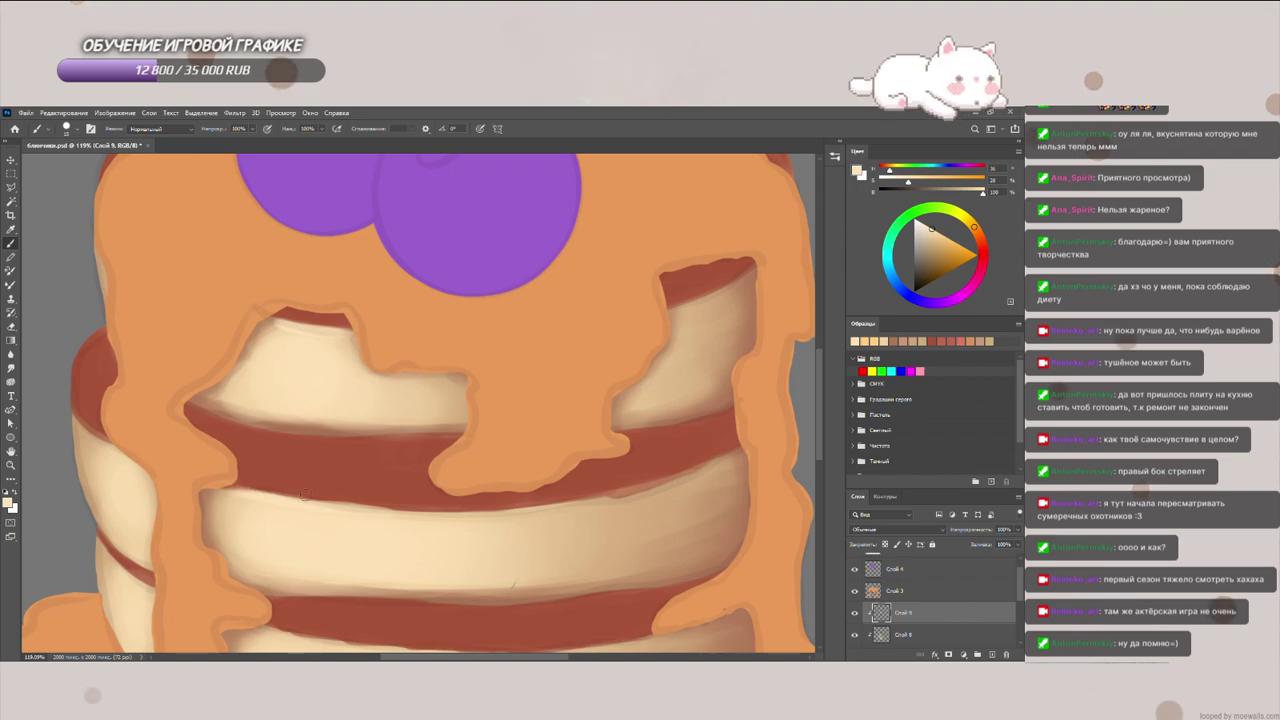
Step: Choose white as the painting colour and enlarge the brush for the highlights
click(914, 220)
key(bracketright)
key(bracketright)
key(bracketright)
key(bracketright)
key(bracketright)
key(bracketright)
key(bracketright)
key(bracketright)
key(bracketright)
mouse_move(287, 322)
mouse_down()
mouse_move(338, 314)
mouse_move(311, 334)
mouse_move(345, 335)
mouse_up()
key(ctrl+z)
key(ctrl+z)
key(ctrl+z)
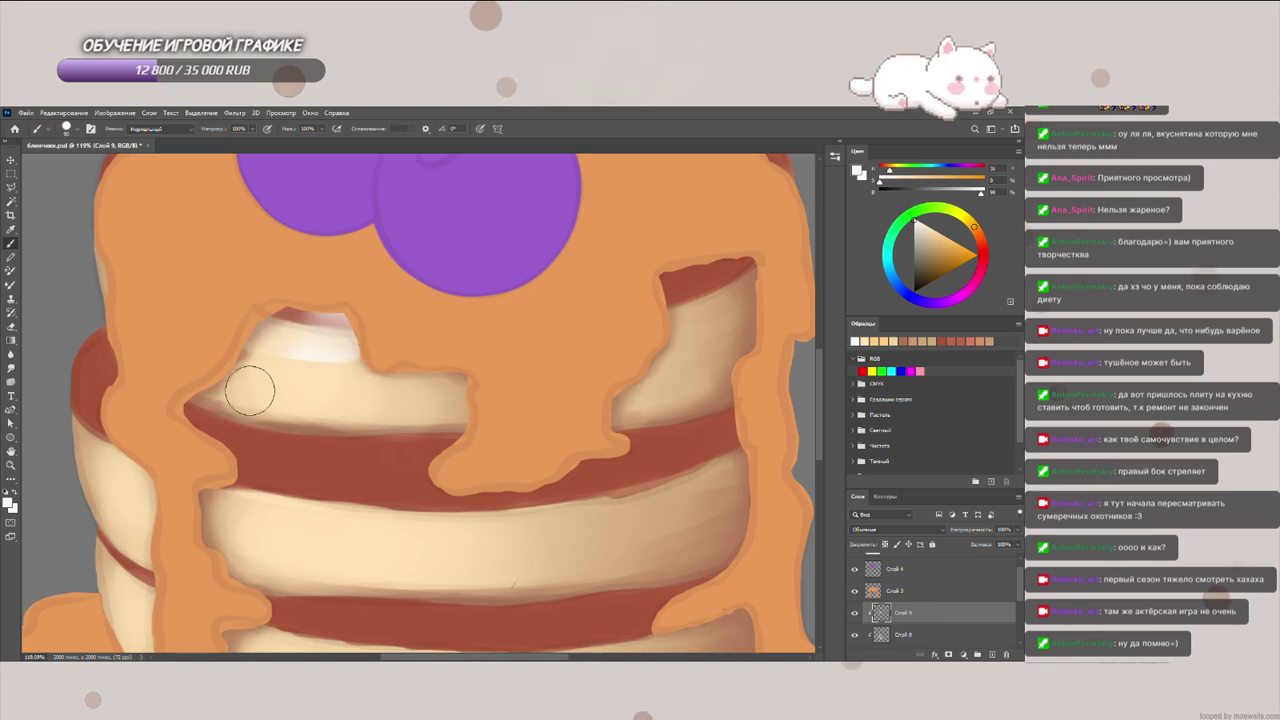
key(bracketright)
key(bracketright)
key(bracketright)
key(bracketright)
key(ctrl+z)
Step: Paint a thin white highlight along the upper edge of the top pancake's front, just below its crust
key(bracketleft)
key(bracketleft)
key(bracketleft)
key(bracketleft)
key(bracketleft)
mouse_move(294, 328)
mouse_down()
mouse_move(325, 335)
mouse_move(292, 328)
mouse_up()
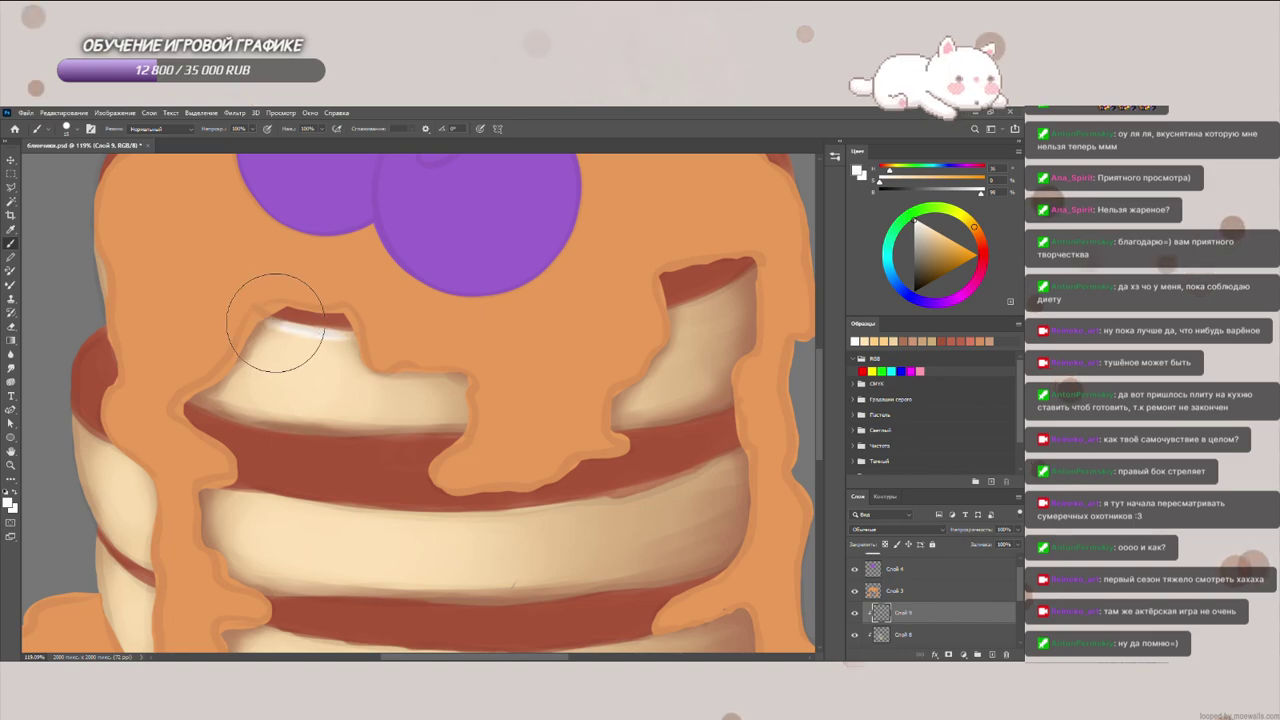
Step: Paint a thin white highlight with a smaller brush along the left half of the middle pancake's upper edge
key(bracketleft)
key(bracketleft)
key(bracketleft)
key(bracketleft)
key(bracketleft)
key(bracketleft)
key(bracketleft)
key(bracketleft)
drag(232, 488, 440, 515)
key(bracketright)
key(bracketright)
key(bracketright)
key(bracketright)
key(bracketright)
key(bracketright)
key(bracketleft)
key(bracketleft)
key(bracketleft)
key(bracketleft)
key(bracketleft)
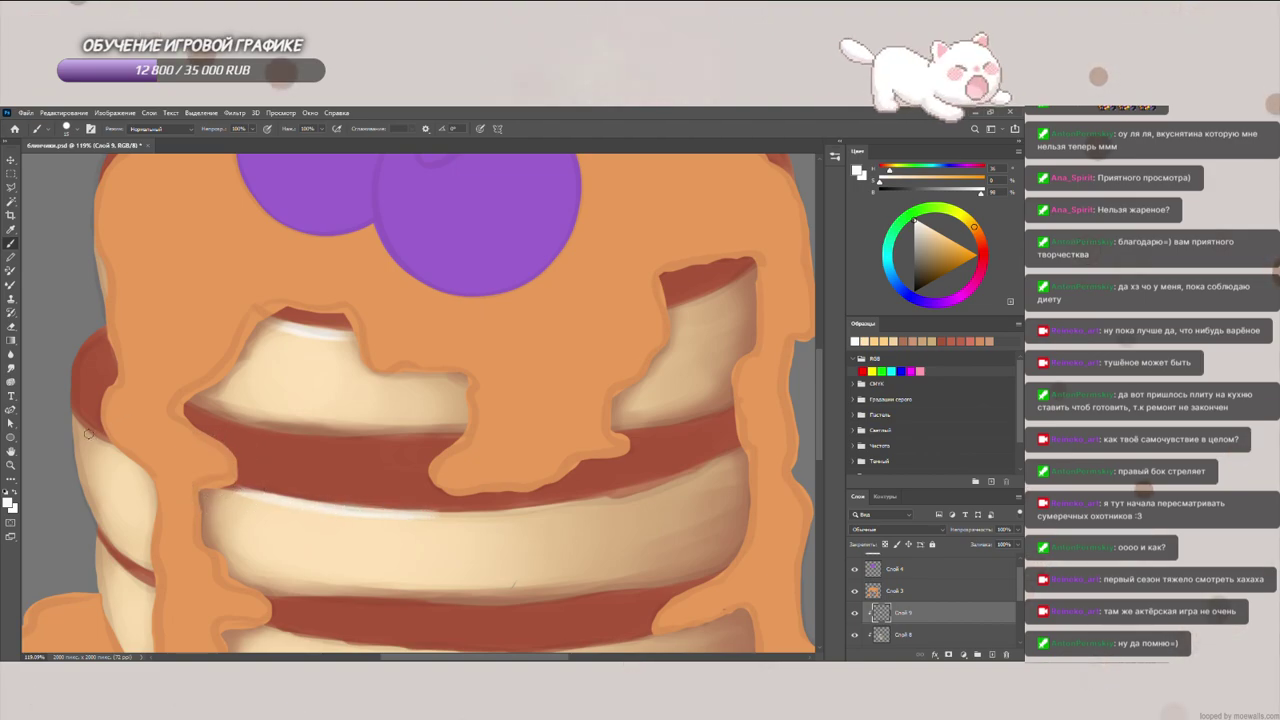
Step: Add a white edge highlight to the middle pancake's small section left of the syrup drip
drag(90, 434, 120, 450)
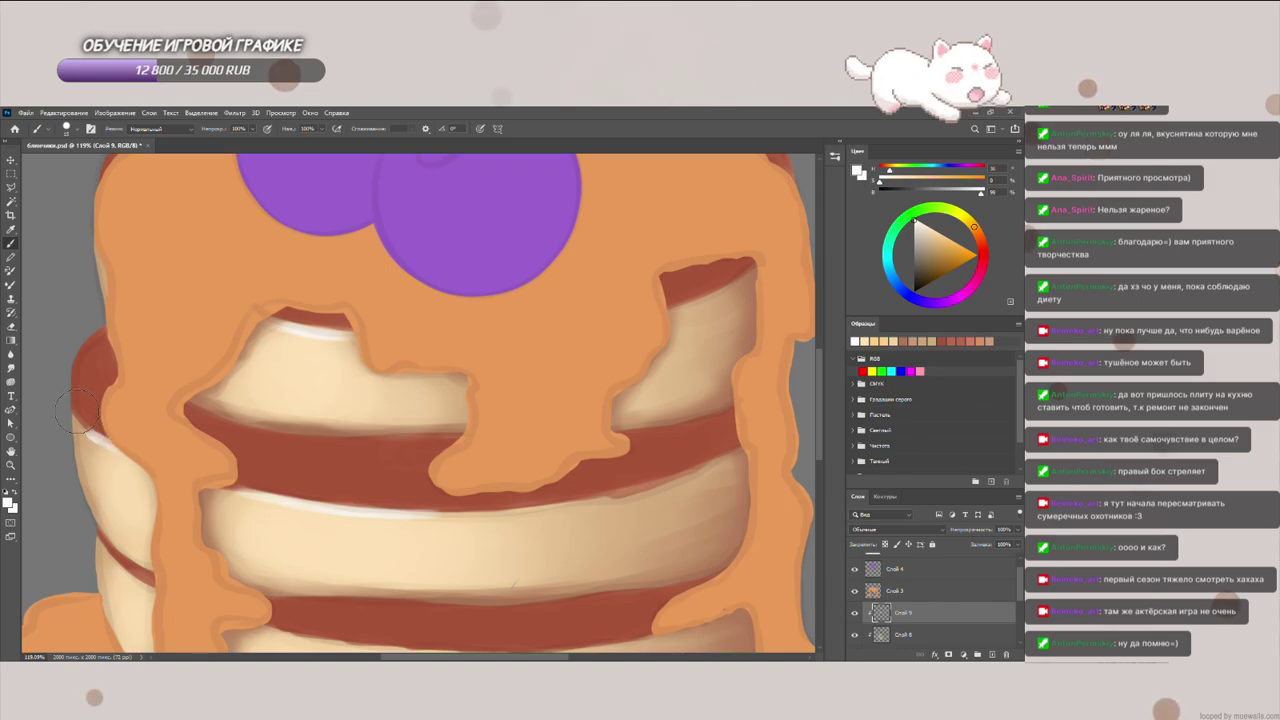
key(bracketright)
key(bracketright)
key(bracketright)
key(bracketright)
key(bracketright)
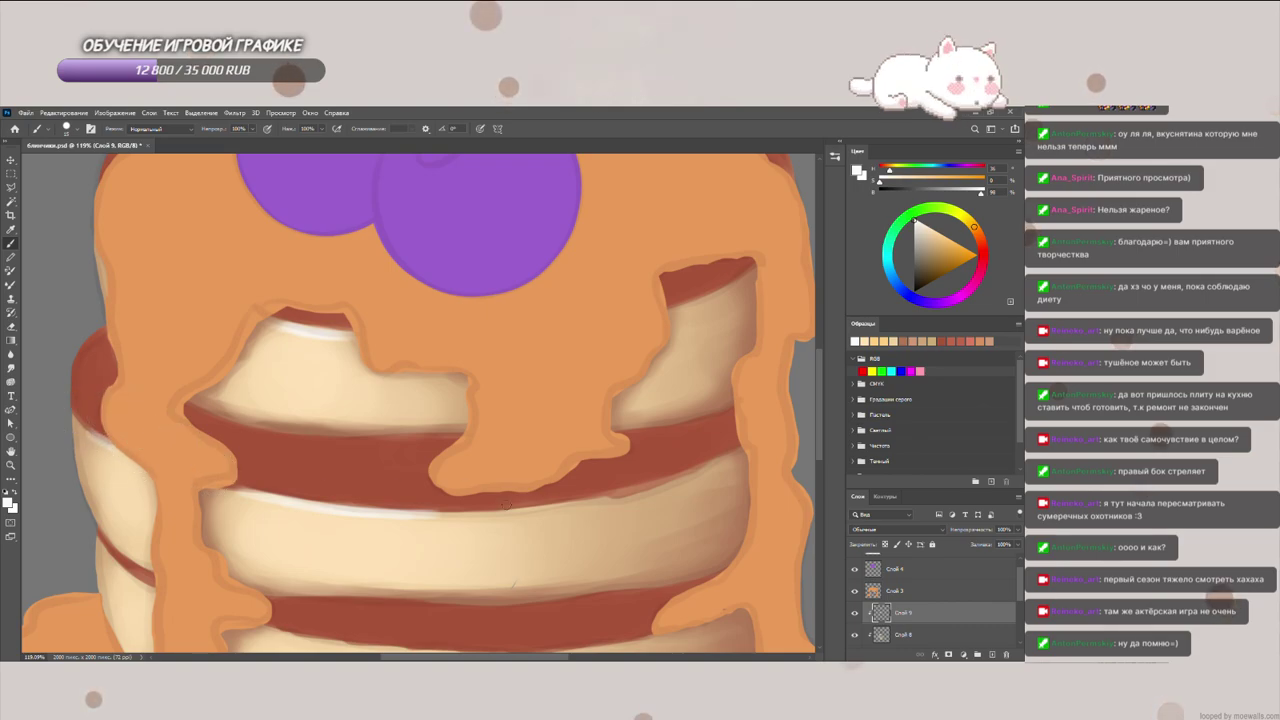
Step: Extend the middle pancake's white upper-edge highlight toward the right, beneath the central syrup drip
mouse_move(430, 514)
mouse_down()
mouse_move(547, 510)
mouse_move(483, 516)
mouse_move(747, 459)
mouse_move(617, 506)
mouse_up()
key(bracketright)
key(bracketright)
key(bracketright)
key(bracketright)
key(bracketright)
key(bracketright)
key(bracketleft)
key(bracketleft)
key(bracketleft)
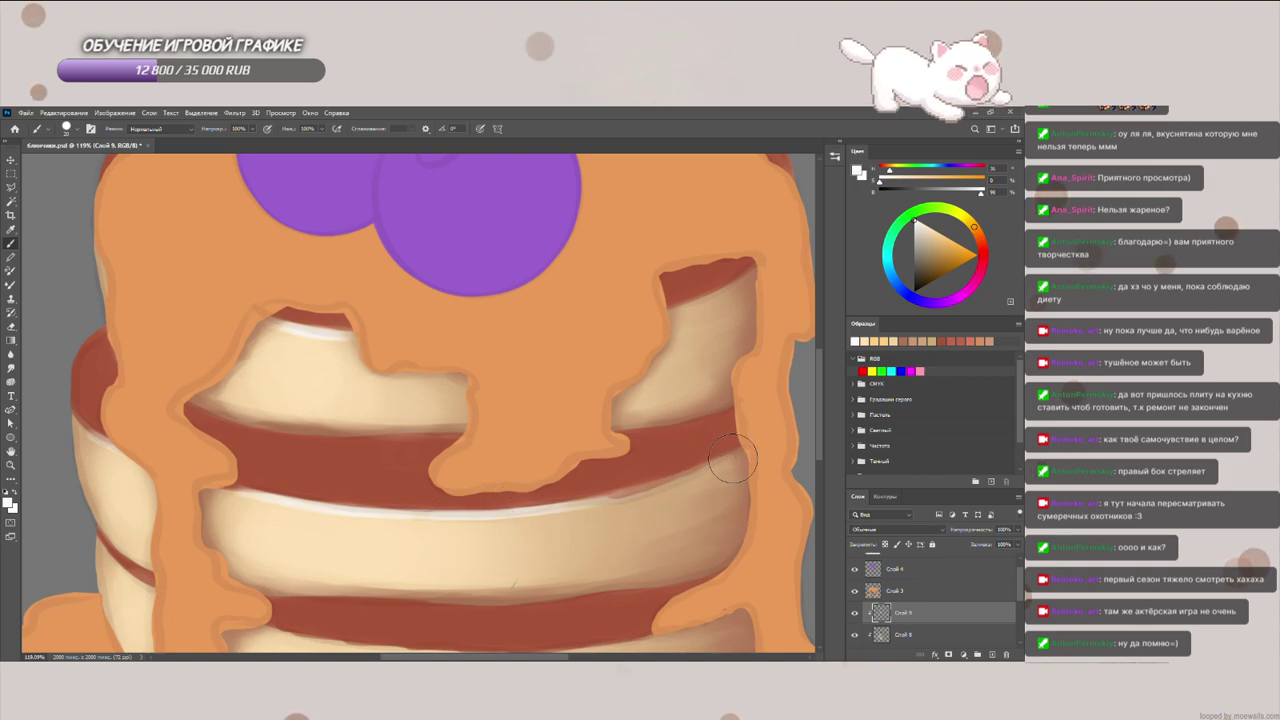
Step: Paint a white highlight along the bottom pancake's upper edge below the crust, tapering it toward the right
drag(683, 531, 767, 400)
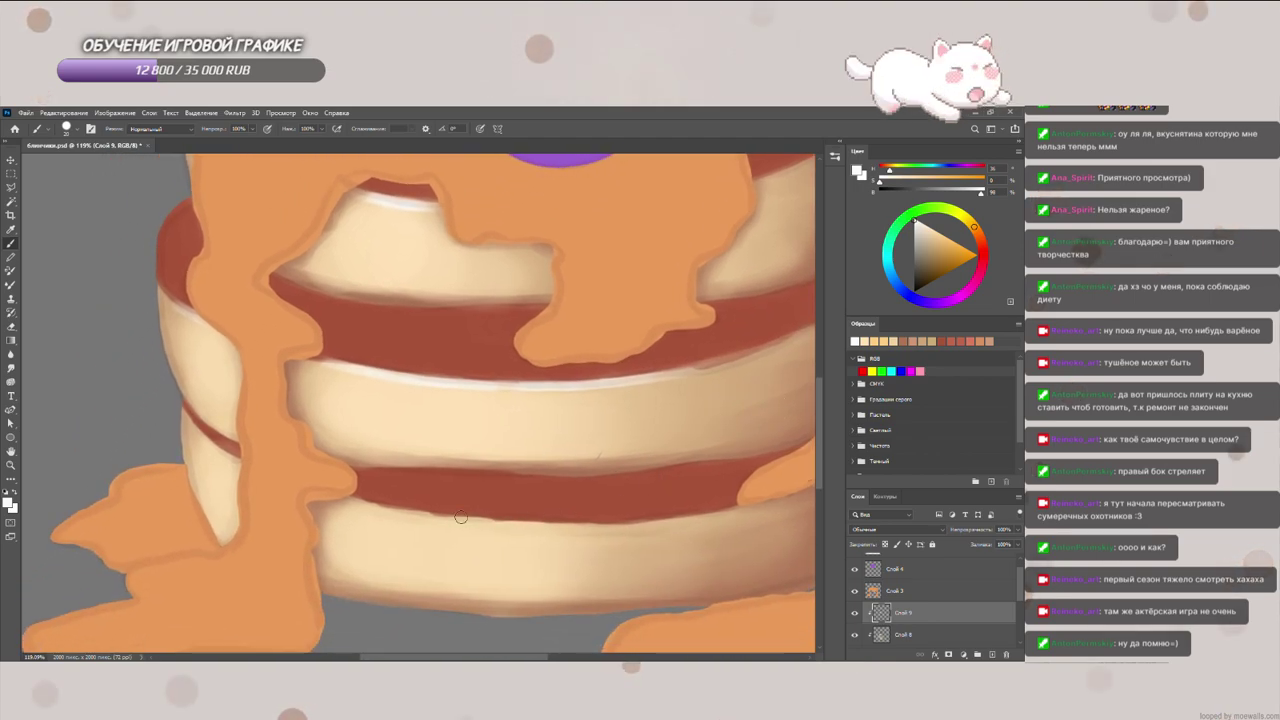
drag(369, 511, 515, 526)
drag(557, 526, 604, 527)
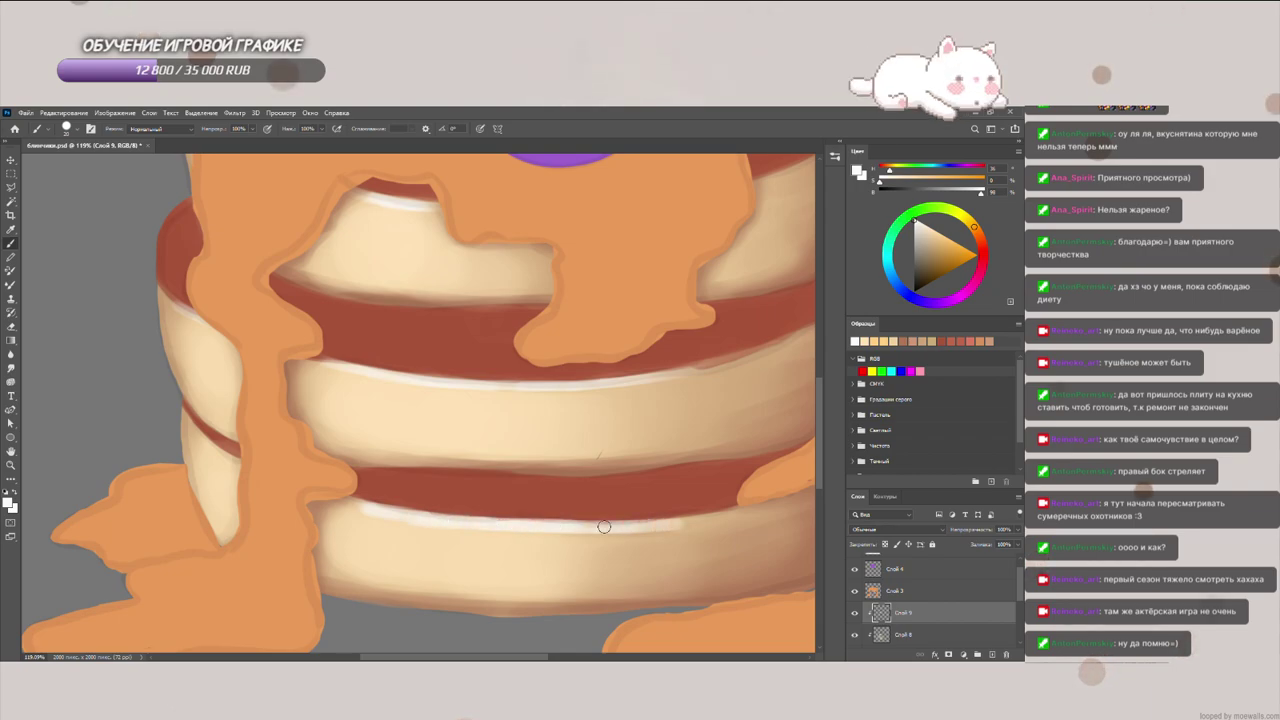
drag(360, 503, 424, 512)
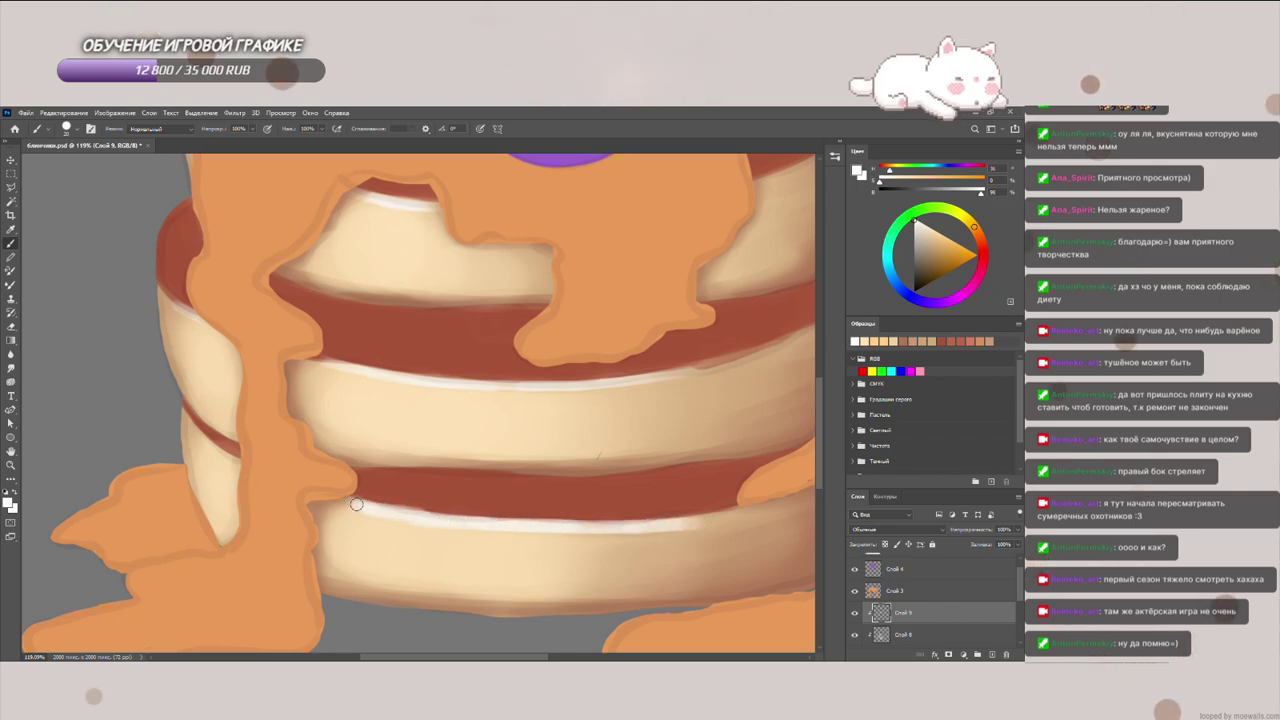
drag(499, 526, 730, 522)
key(bracketright)
key(bracketright)
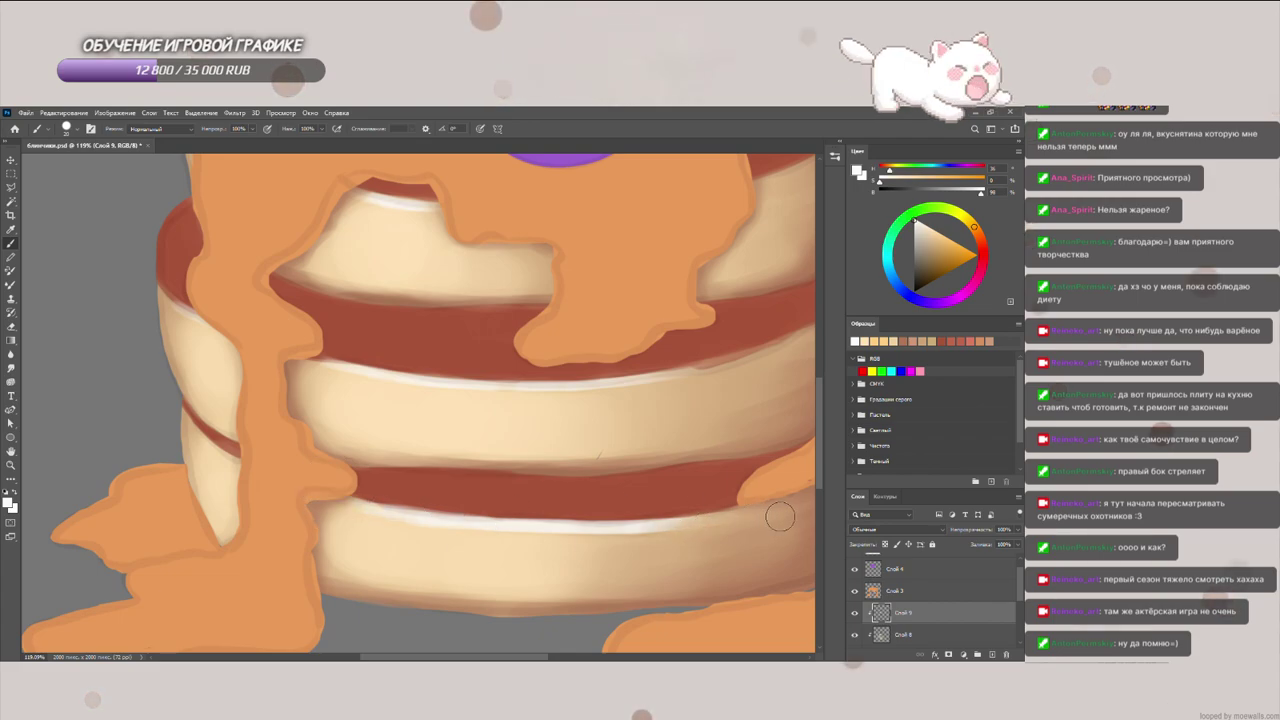
drag(757, 504, 640, 525)
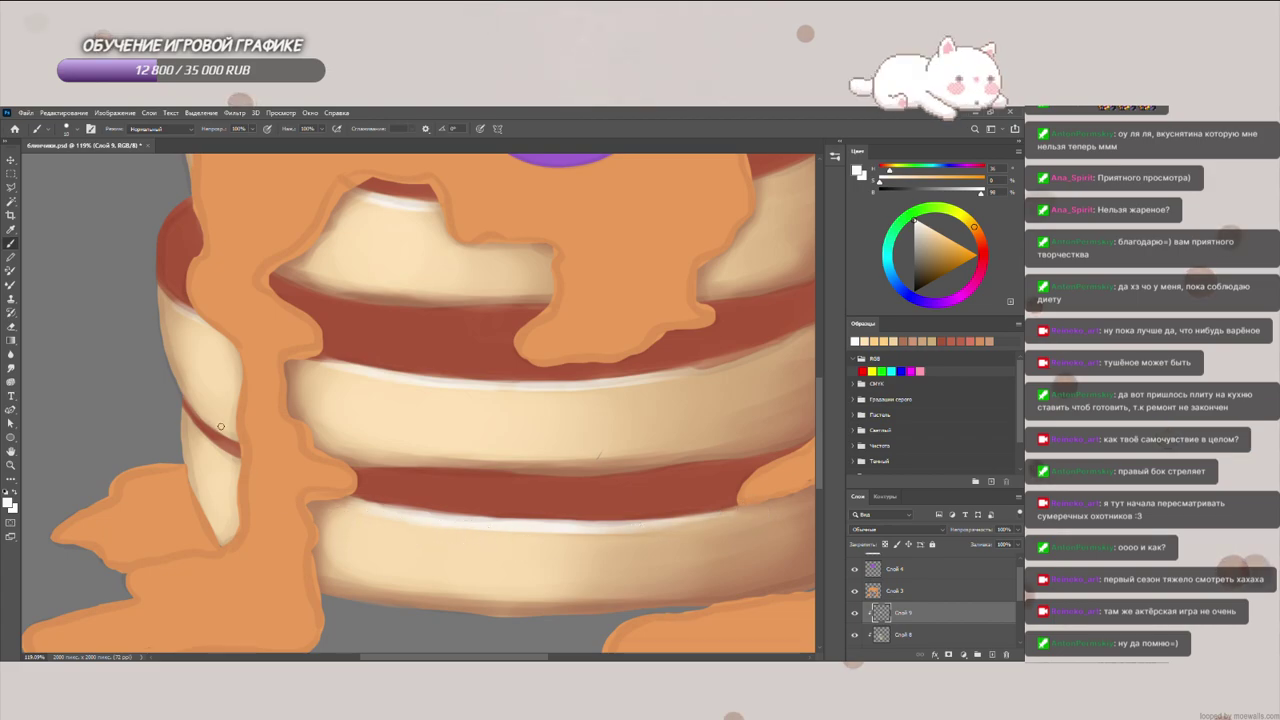
Step: Paint white edge highlights on the bottom and middle pancake sections left of the syrup drip
drag(241, 462, 196, 431)
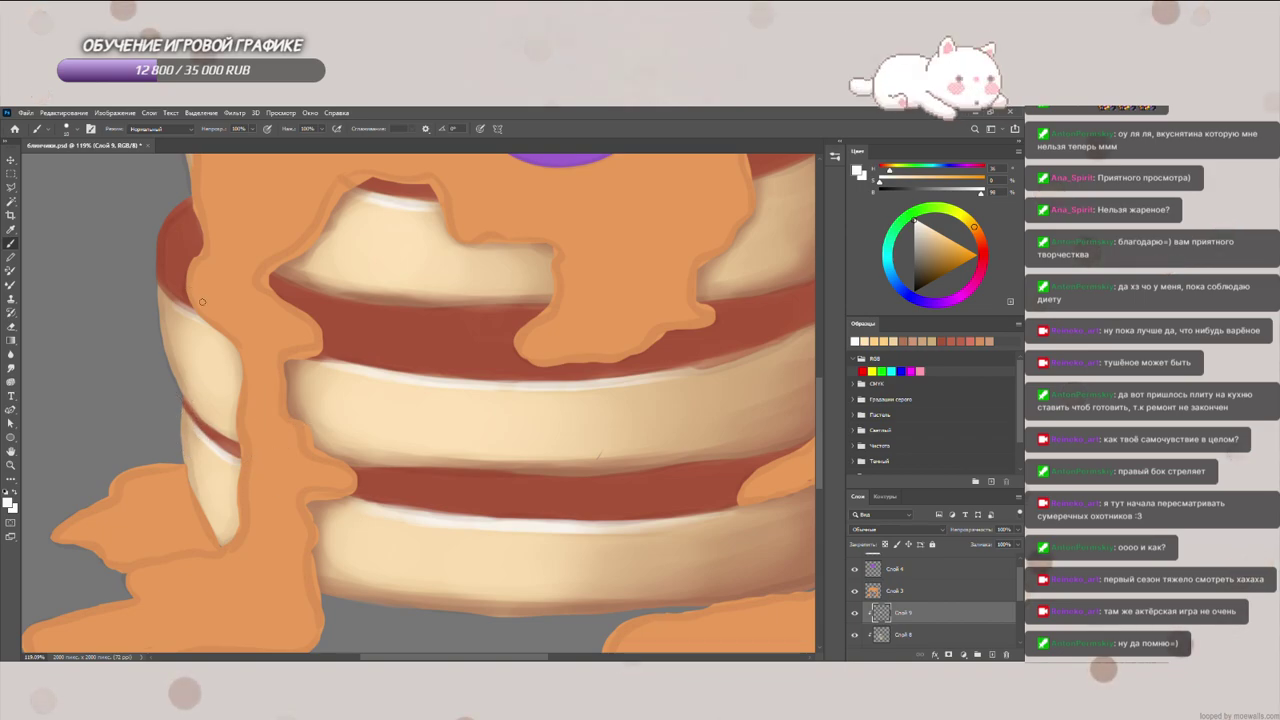
drag(190, 311, 162, 290)
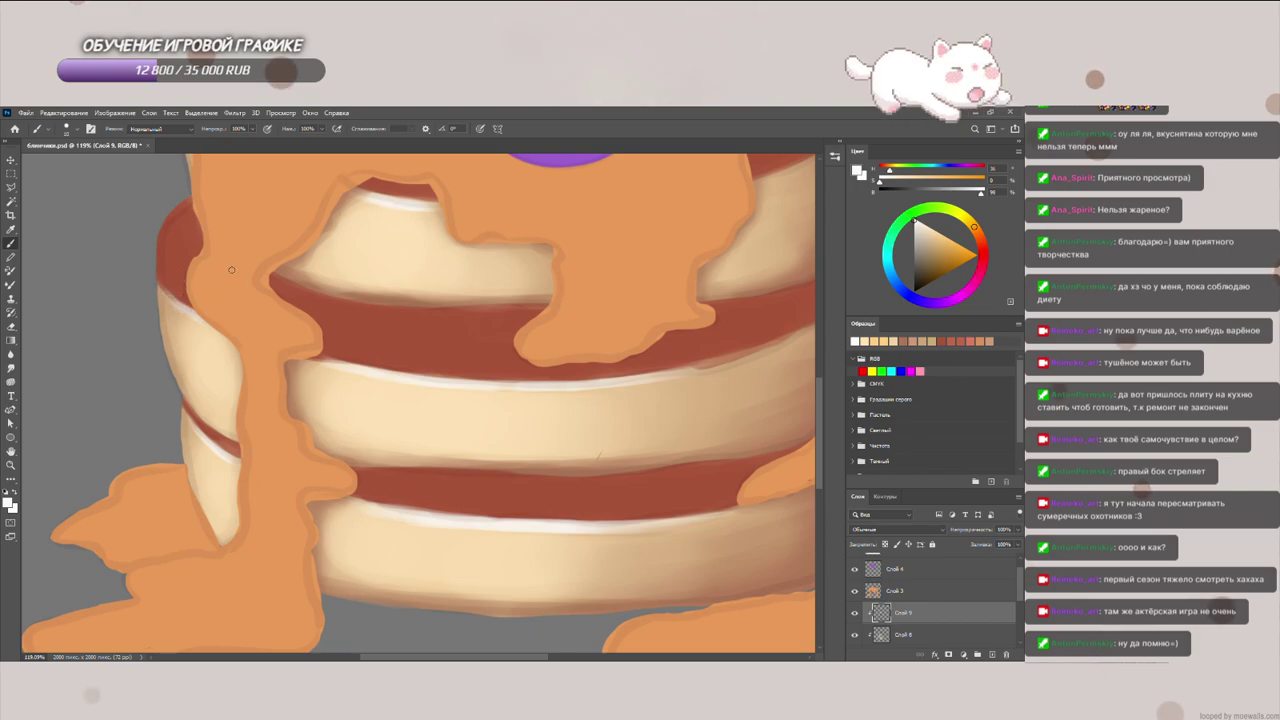
scroll(466, 369, down, 4)
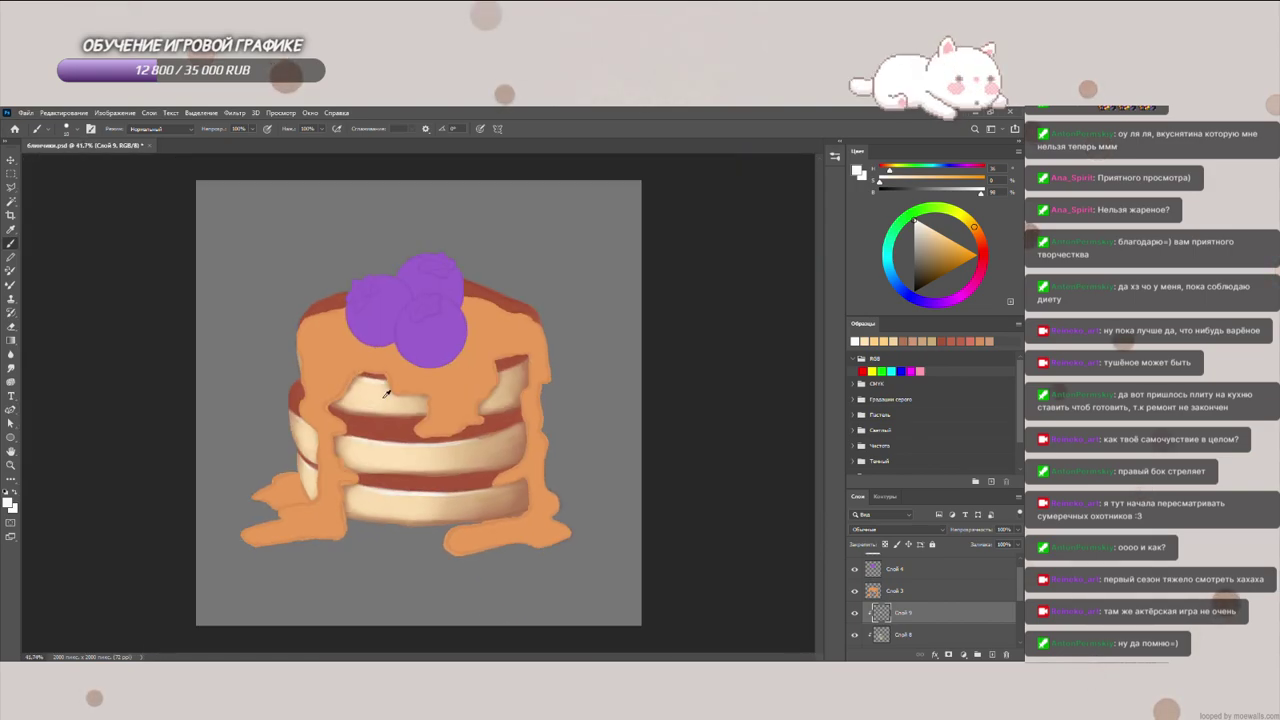
scroll(386, 393, up, 3)
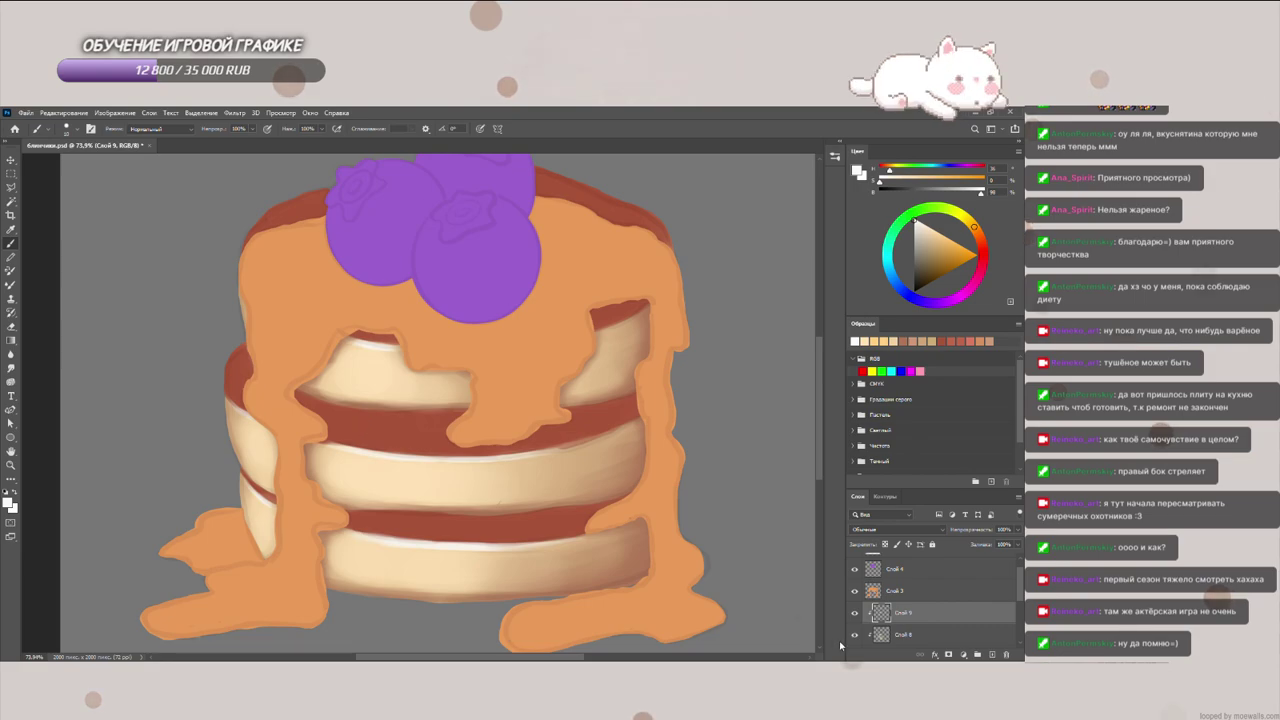
Step: Add a clipped layer directly above the crust layer and choose a dark purple for the shadows
scroll(908, 632, down, 1)
click(918, 635)
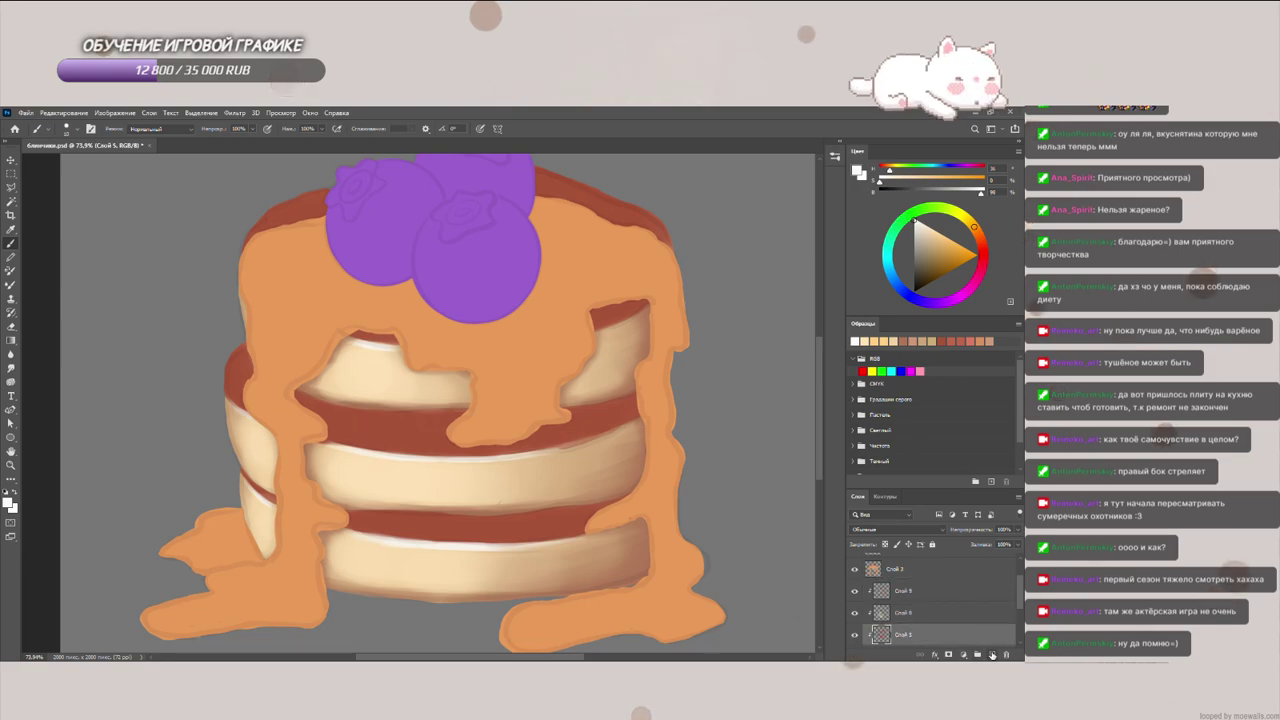
alt+click(400, 476)
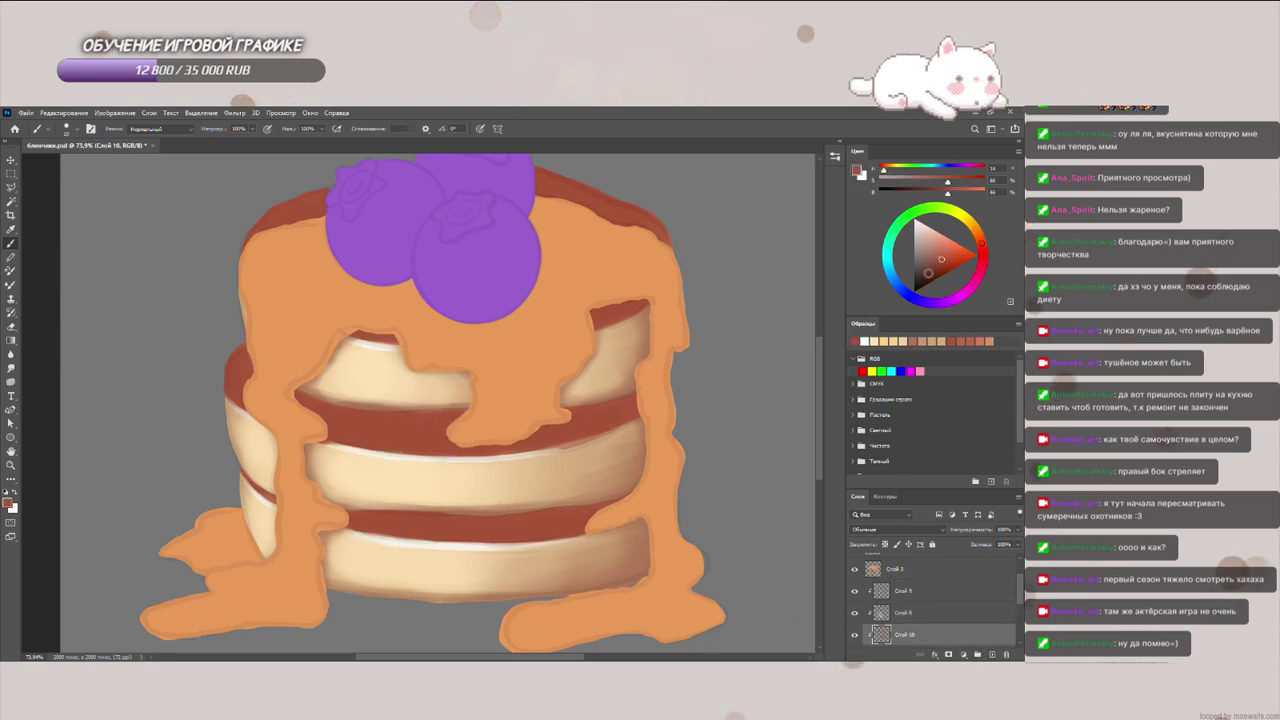
click(934, 272)
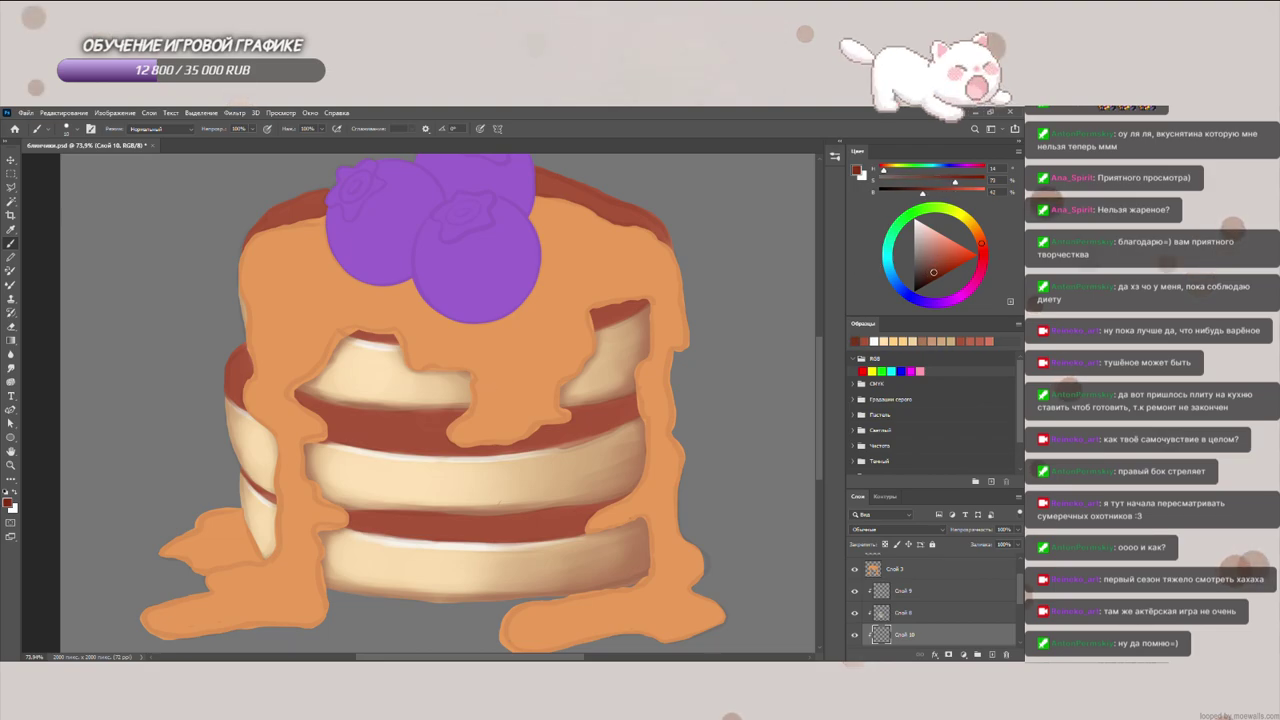
click(983, 265)
drag(952, 307, 941, 303)
click(926, 279)
Step: Paint a dark purple contact shadow on the middle pancake's crust along the top pancake's lower edge, both sides of the syrup
scroll(413, 396, up, 4)
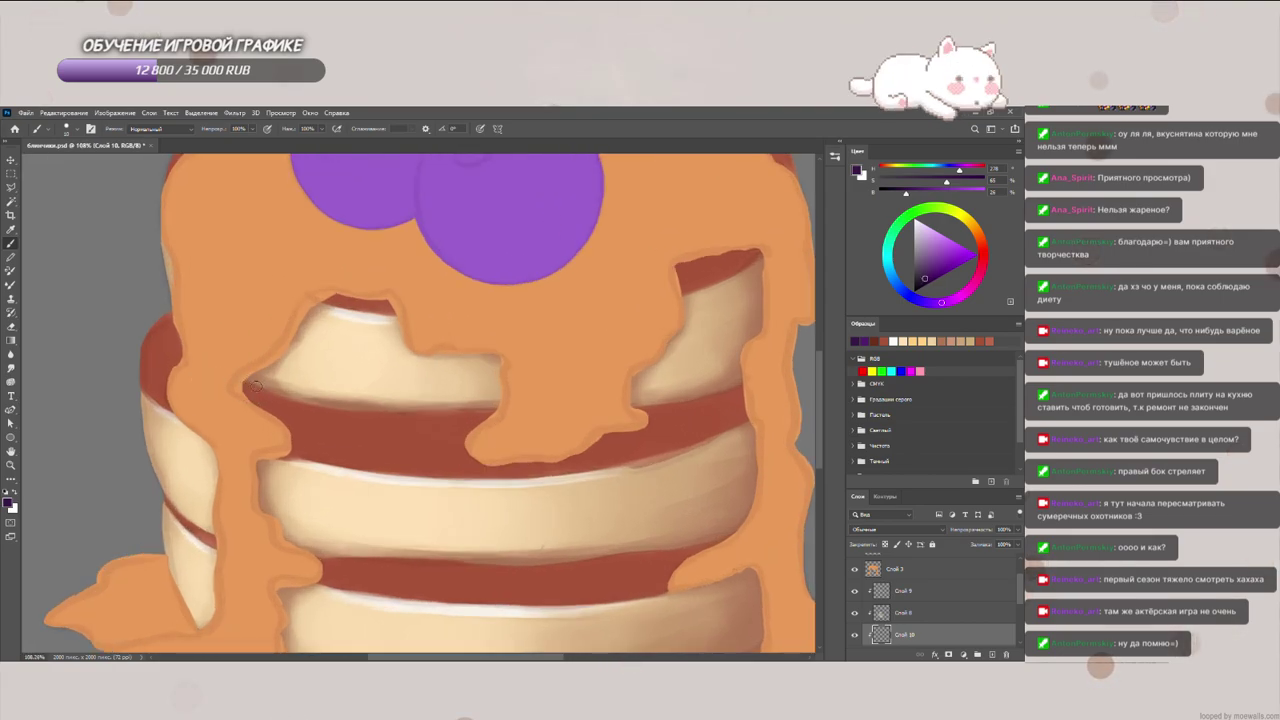
mouse_move(268, 389)
mouse_down()
mouse_move(246, 382)
mouse_move(325, 403)
mouse_up()
drag(246, 382, 318, 400)
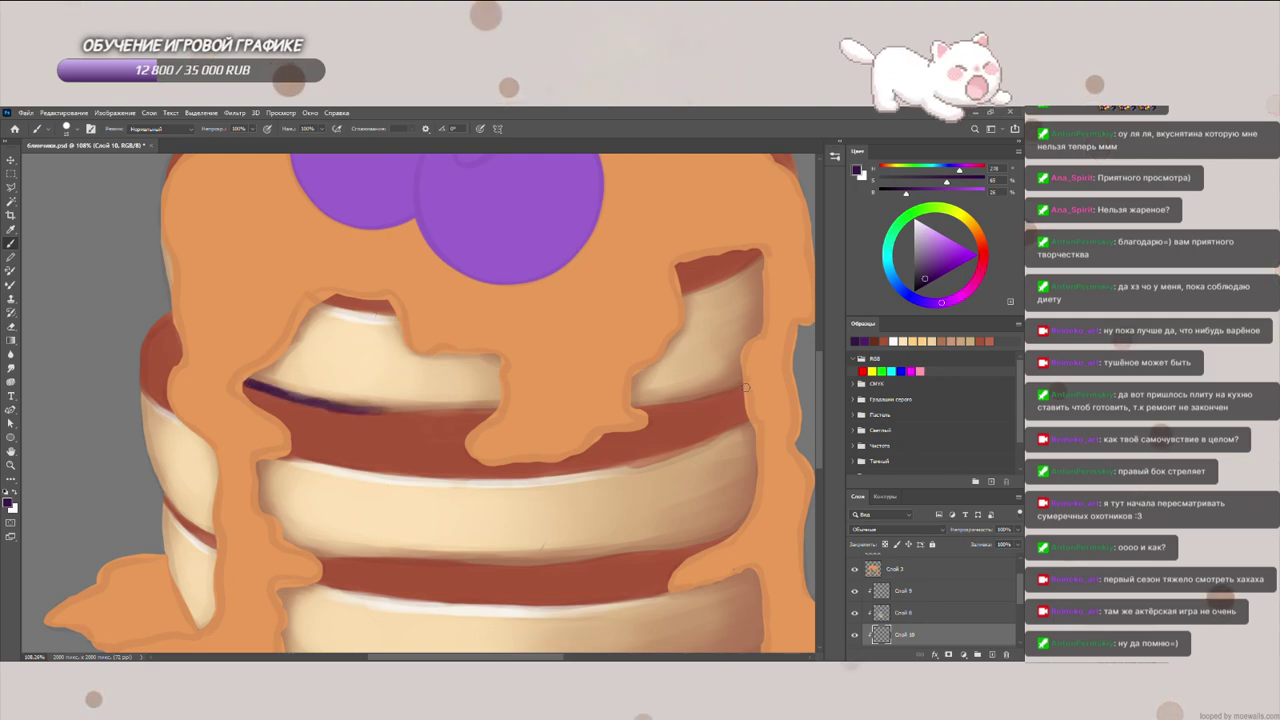
mouse_move(716, 391)
mouse_down()
mouse_move(630, 409)
mouse_move(736, 390)
mouse_up()
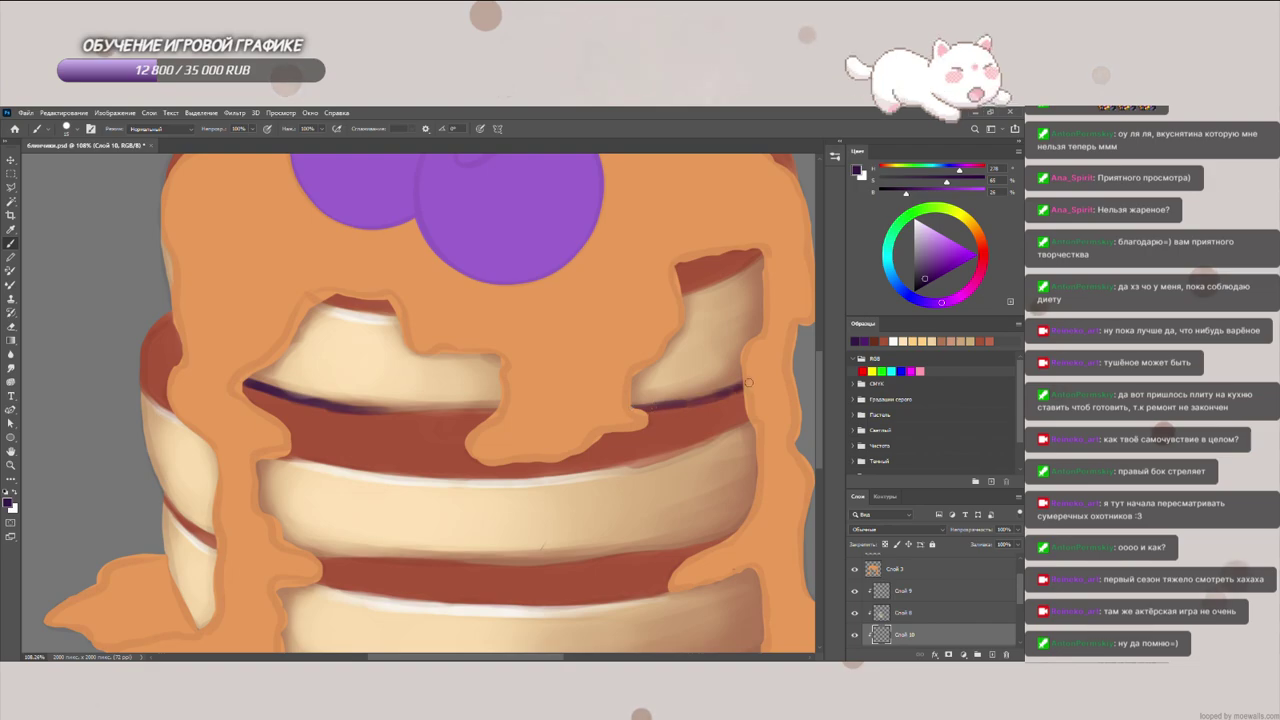
drag(457, 412, 496, 411)
mouse_move(404, 414)
mouse_down()
mouse_move(496, 411)
mouse_move(420, 418)
mouse_up()
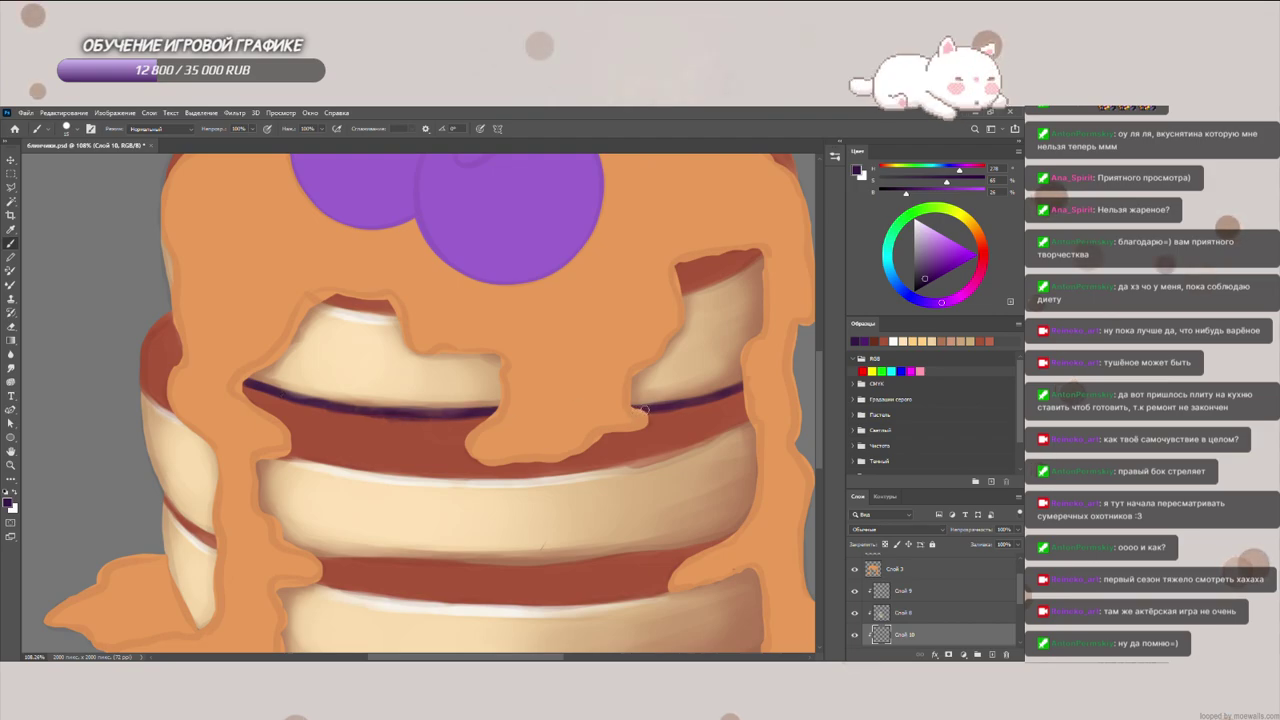
Step: Try the Soft Light and Overlay blend modes on the purple shadow layer and restore Normal
click(925, 529)
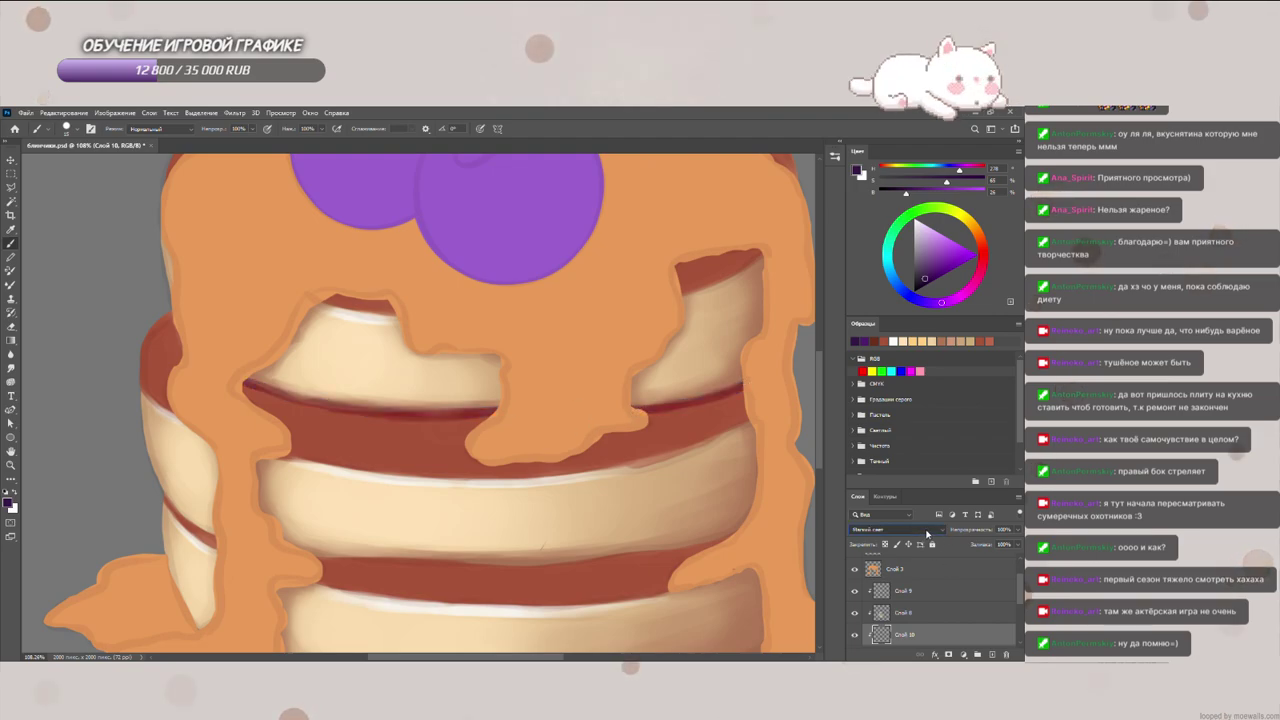
click(884, 415)
click(877, 534)
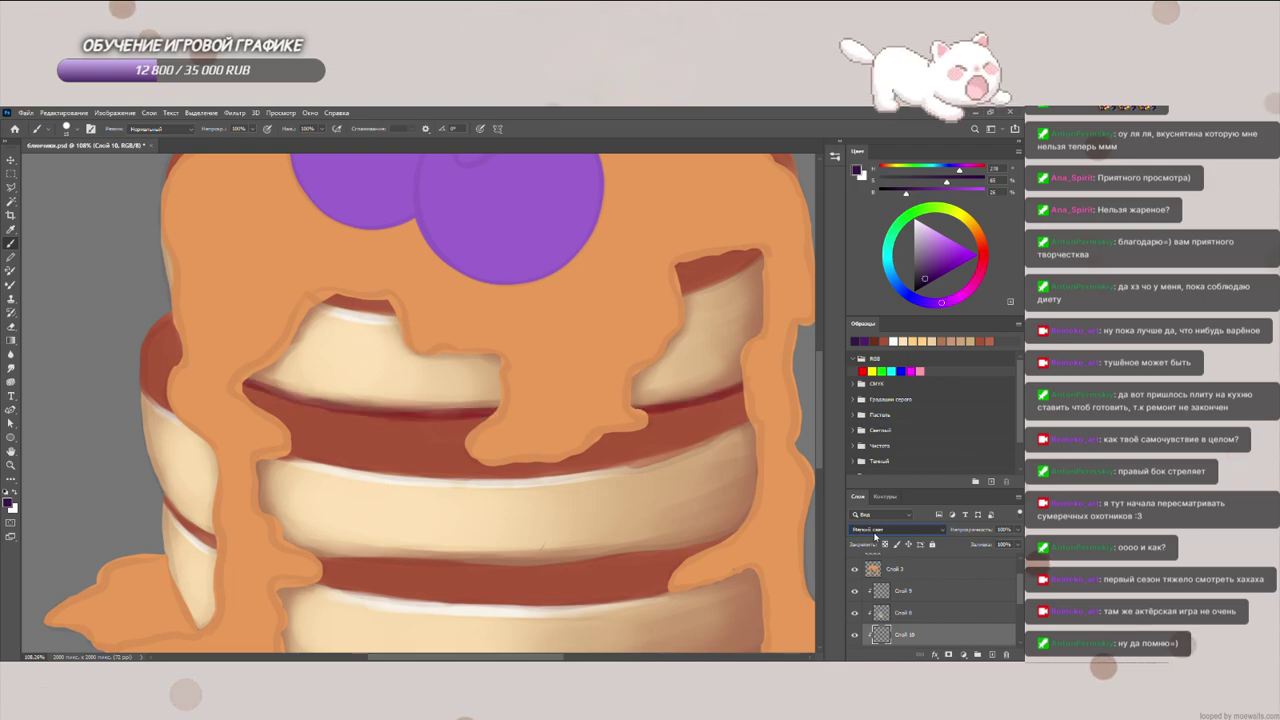
scroll(876, 530, down, 4)
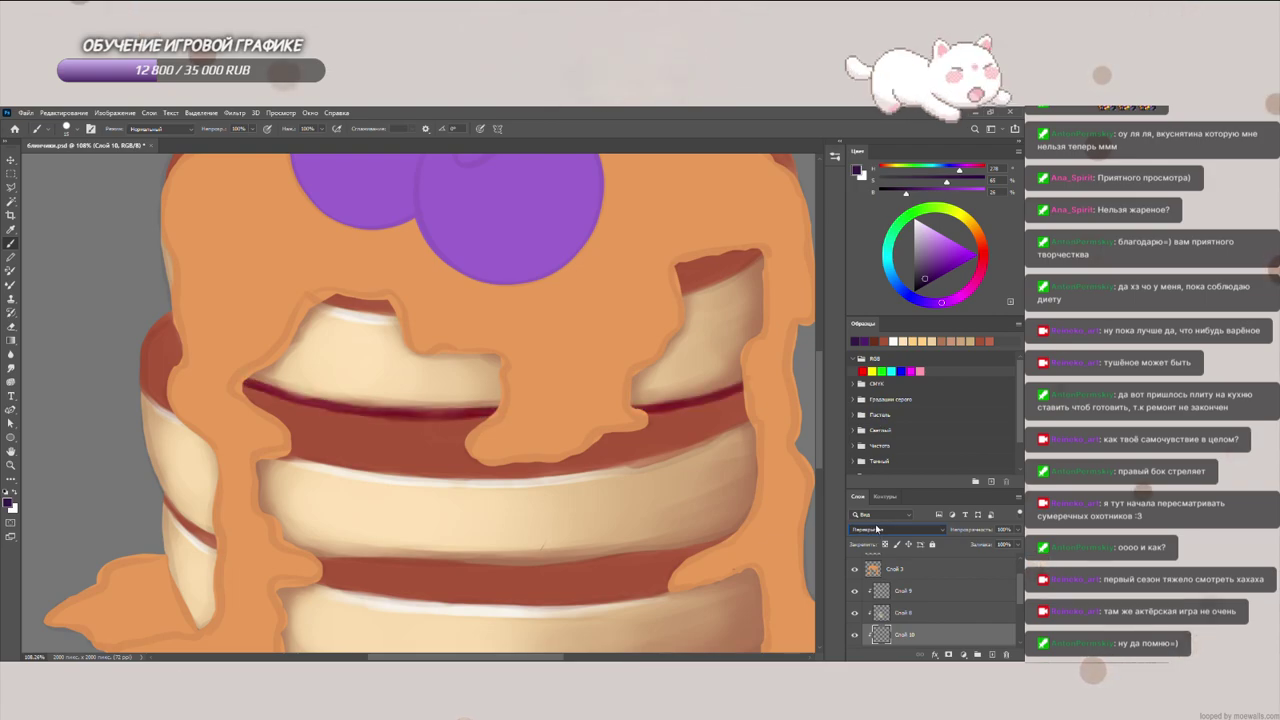
scroll(876, 530, up, 17)
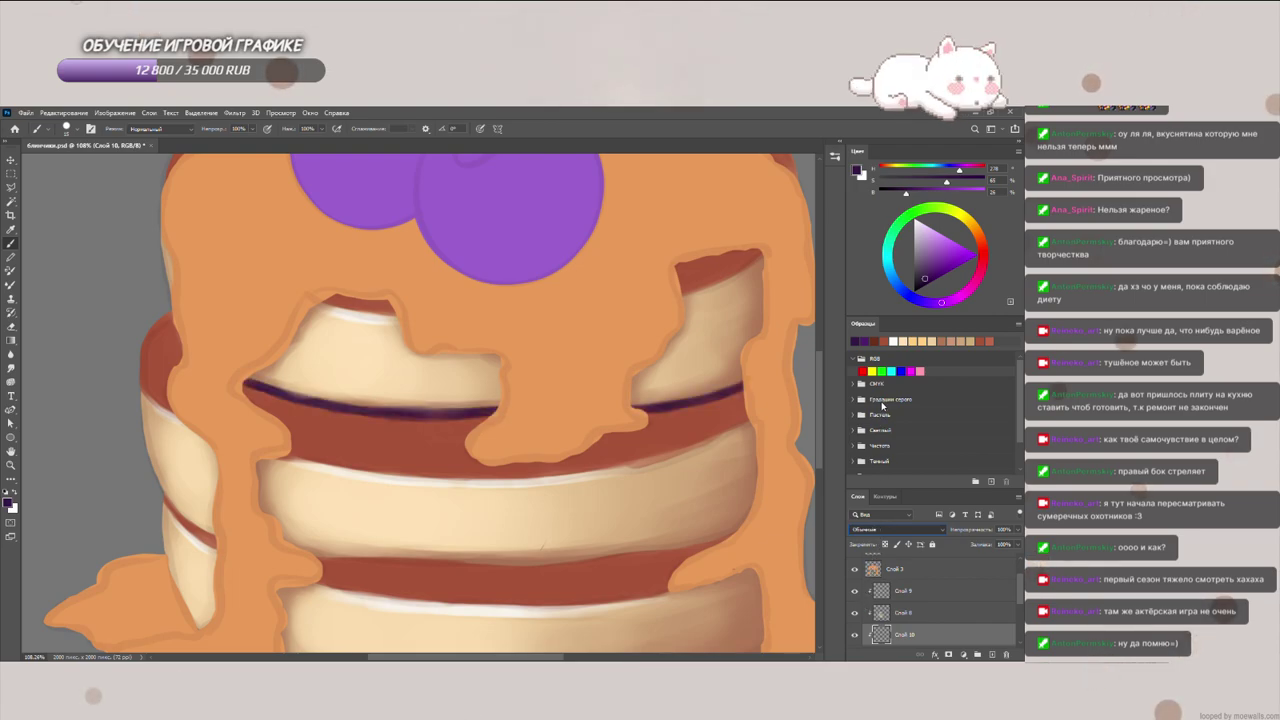
Step: Lower the purple shadow layer's opacity to 32% and paint the same contact shadow beneath the middle pancake
click(1018, 531)
drag(1018, 543, 985, 547)
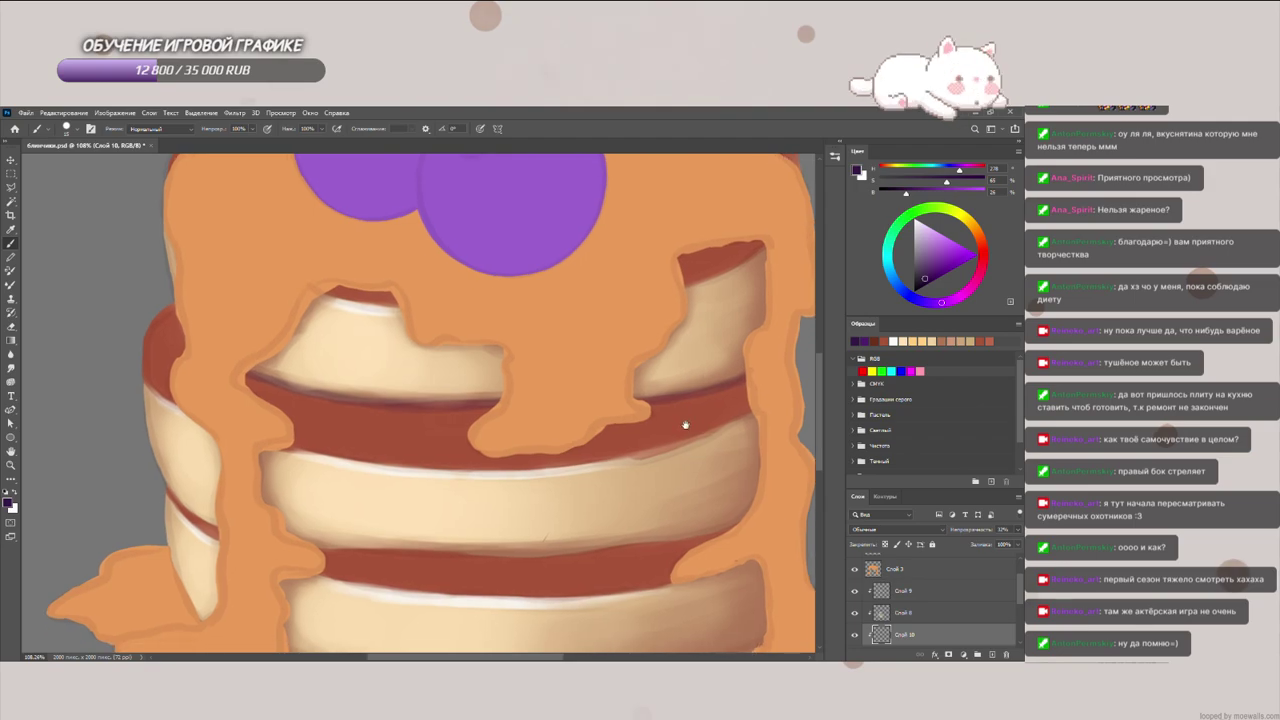
drag(683, 429, 687, 353)
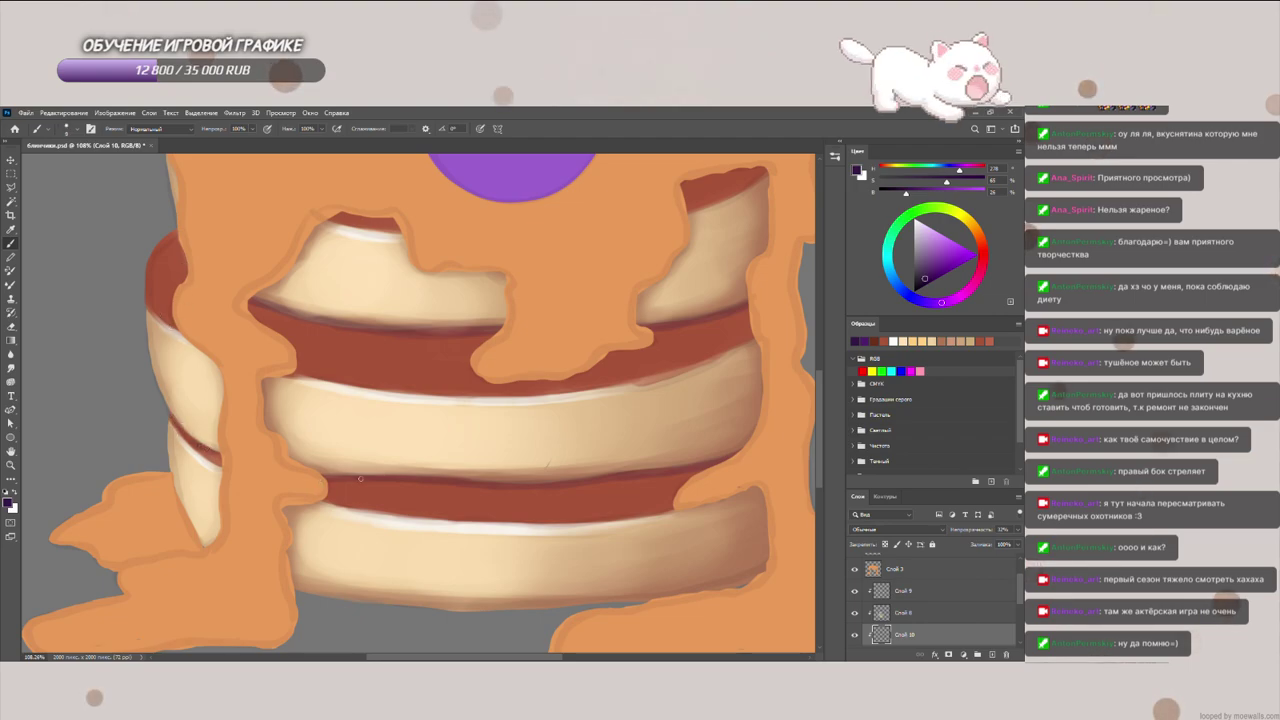
Step: Check the whole pancake stack and save the file
scroll(543, 412, down, 8)
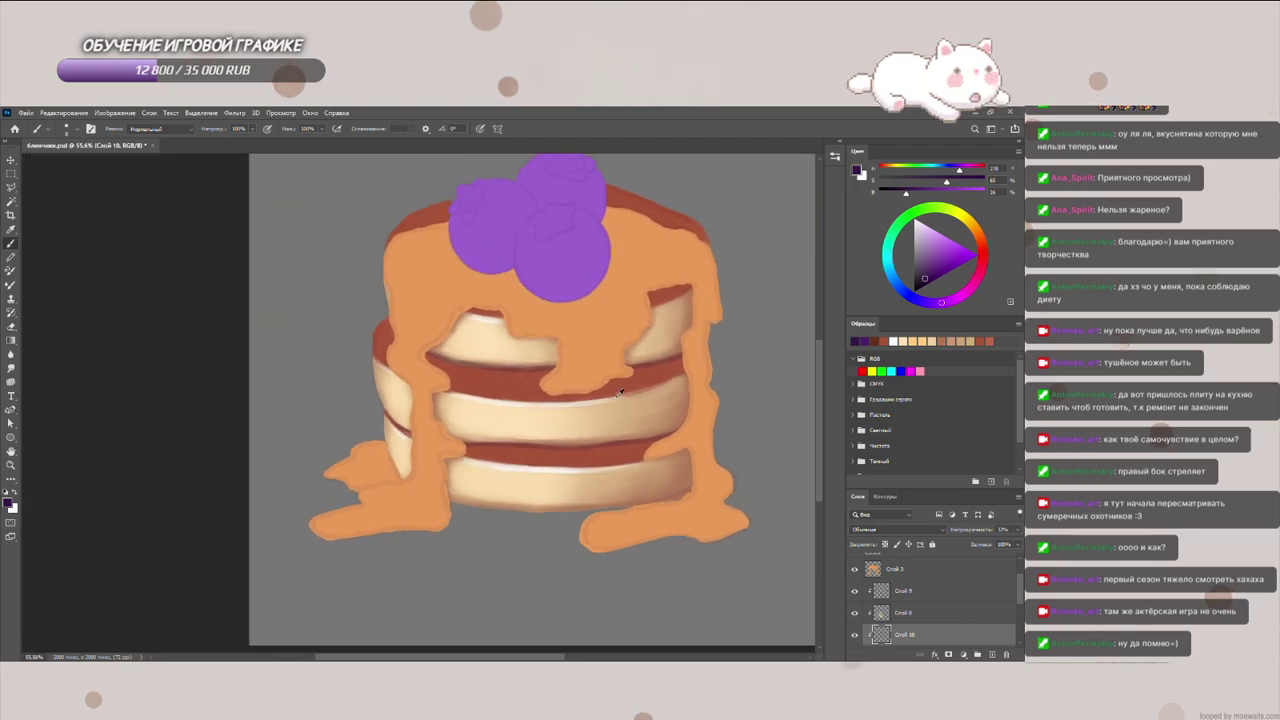
scroll(528, 384, down, 2)
scroll(441, 378, up, 5)
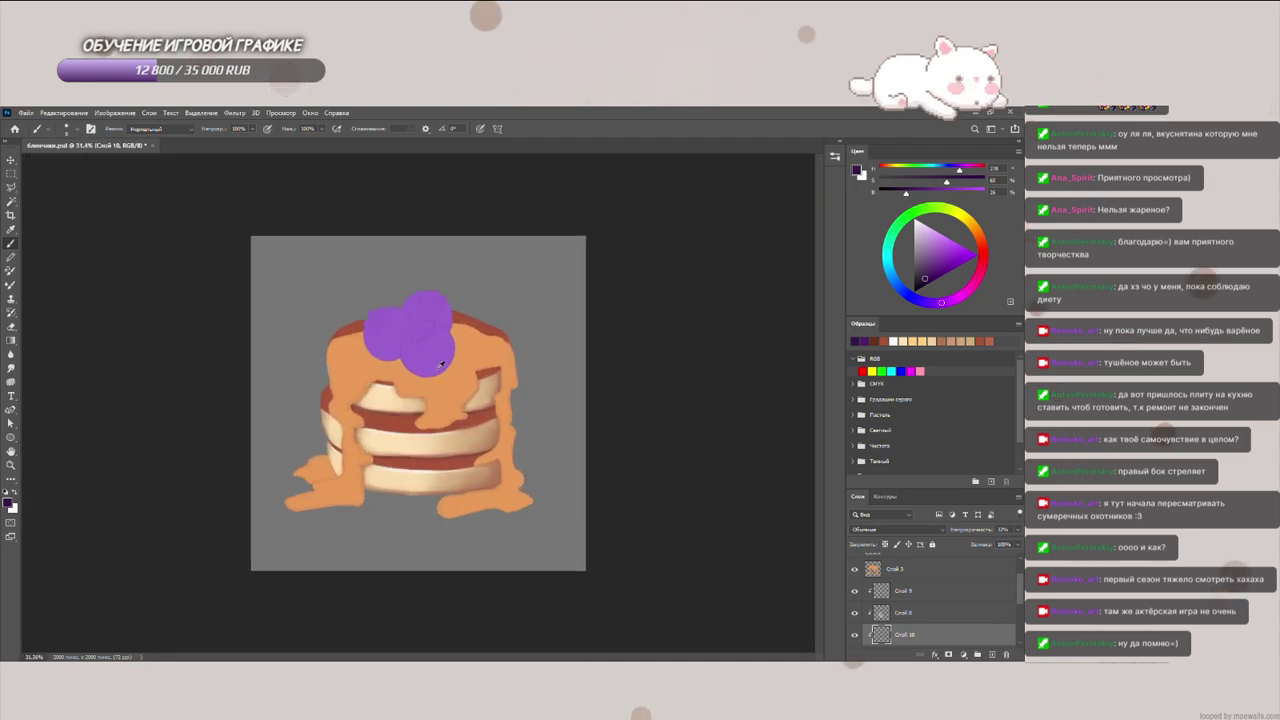
scroll(441, 378, up, 2)
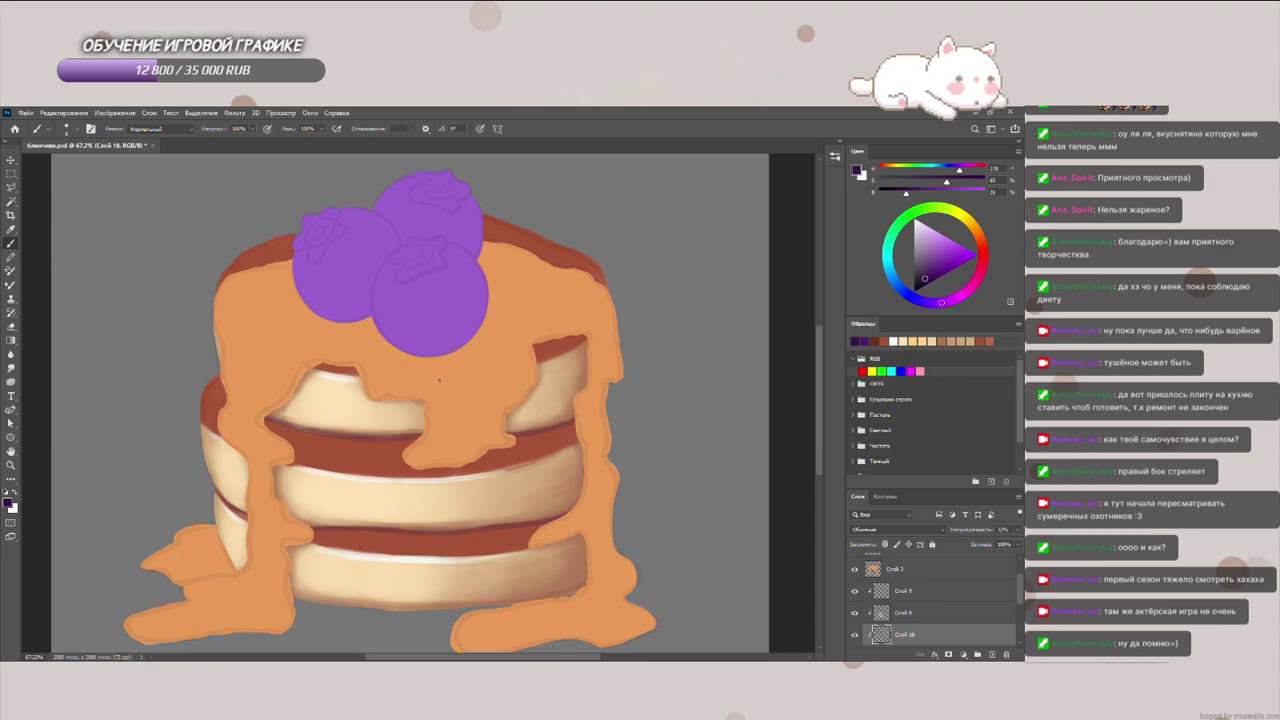
key(ctrl+s)
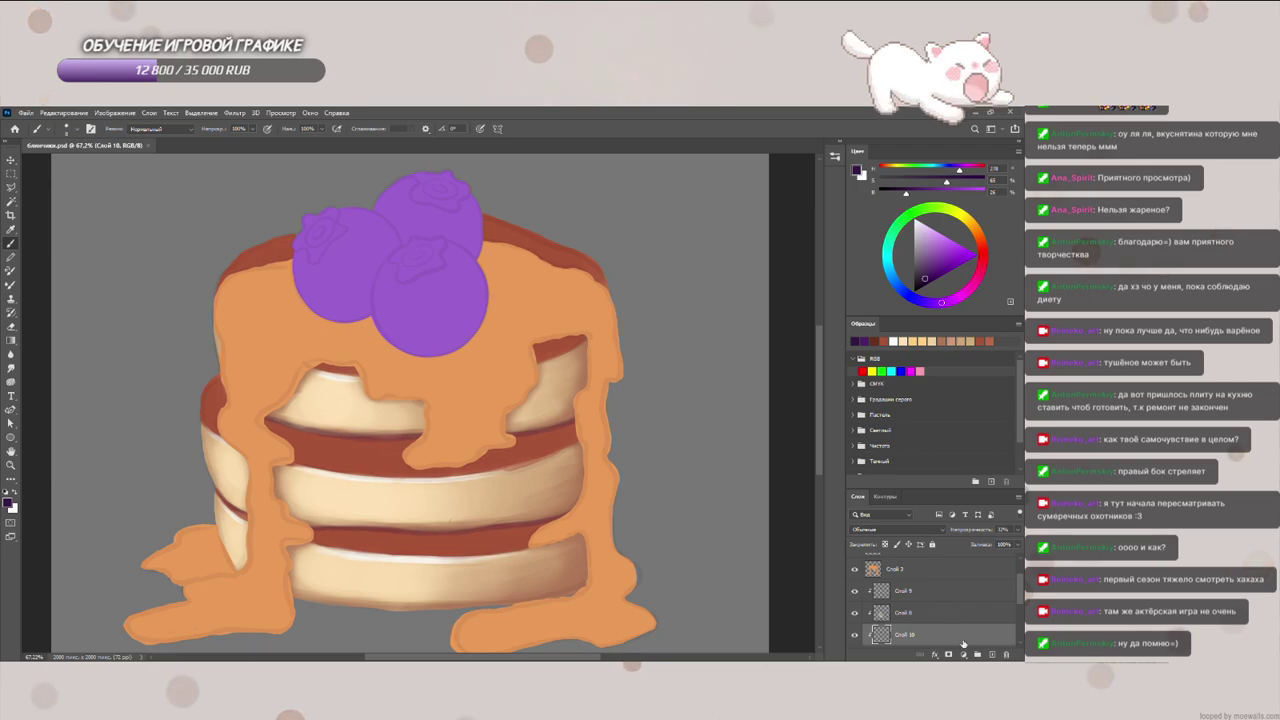
Step: Group the pancake base layer together with all its clipped shading and highlight layers
scroll(904, 625, up, 1)
click(908, 613)
scroll(909, 613, down, 5)
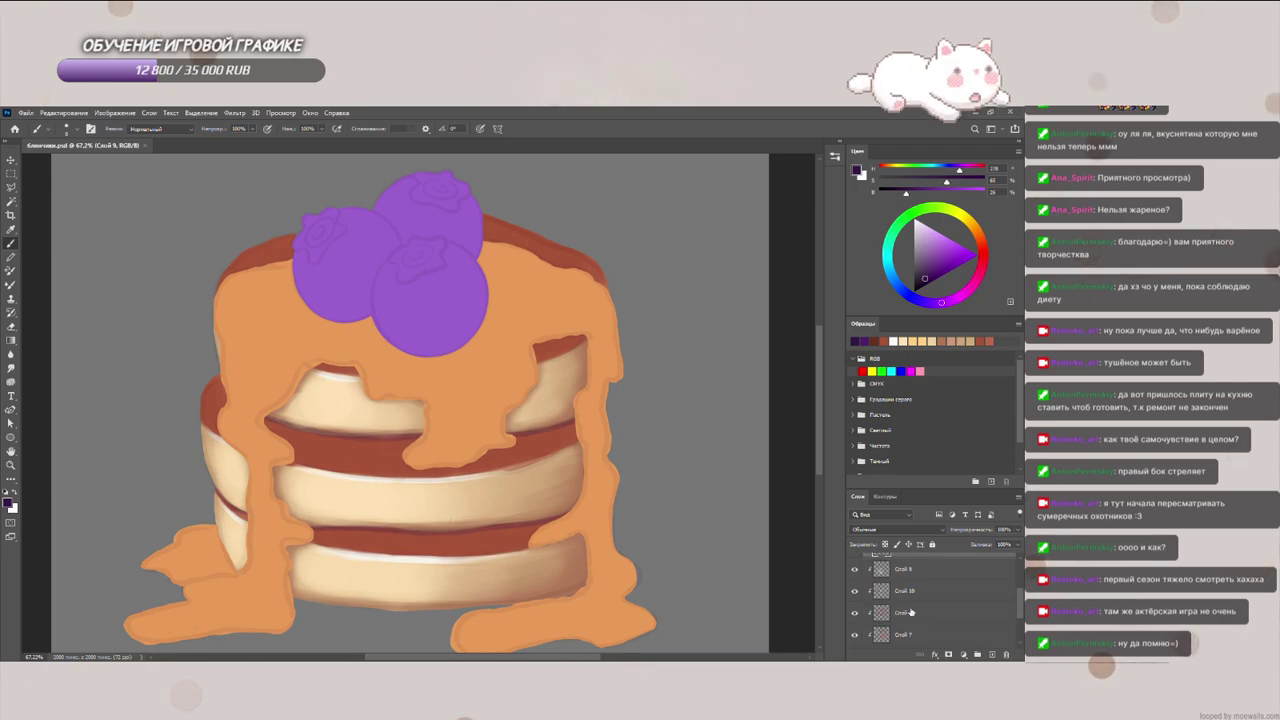
shift+click(907, 620)
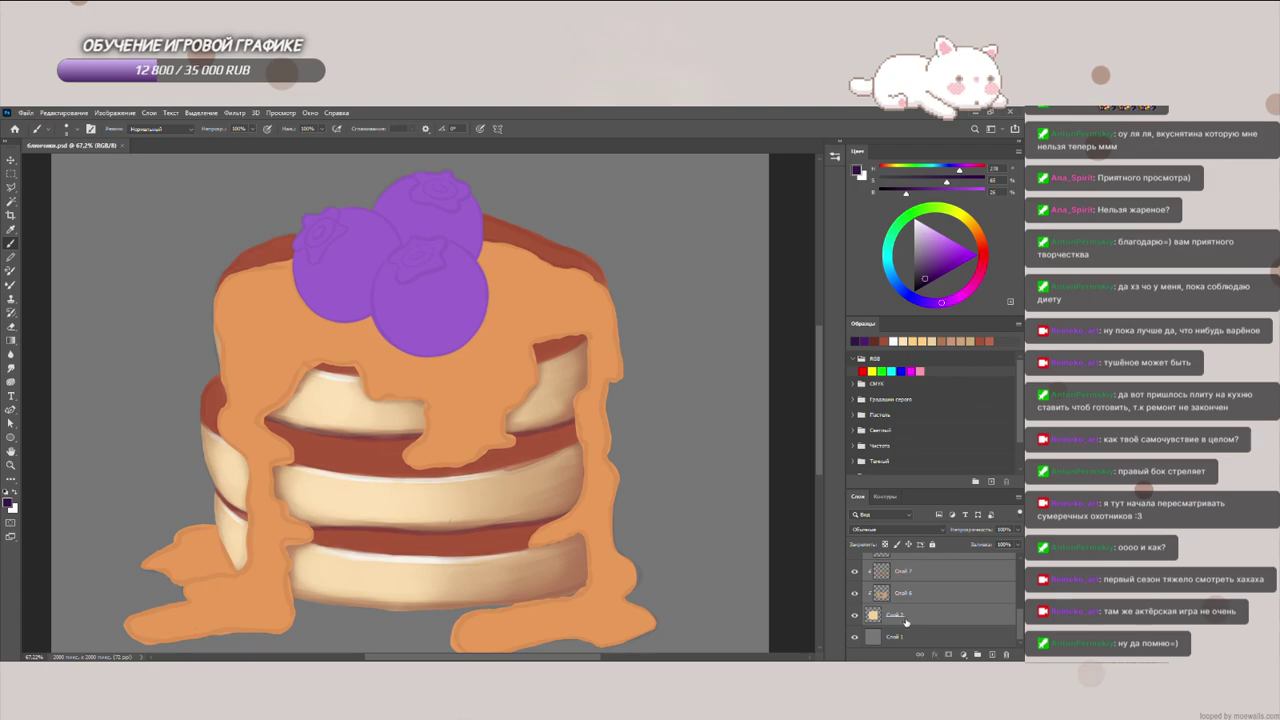
key(ctrl+g)
Step: Add a new layer above the syrup layer and clip it to the syrup
scroll(902, 616, up, 1)
click(903, 612)
click(992, 655)
alt+click(875, 619)
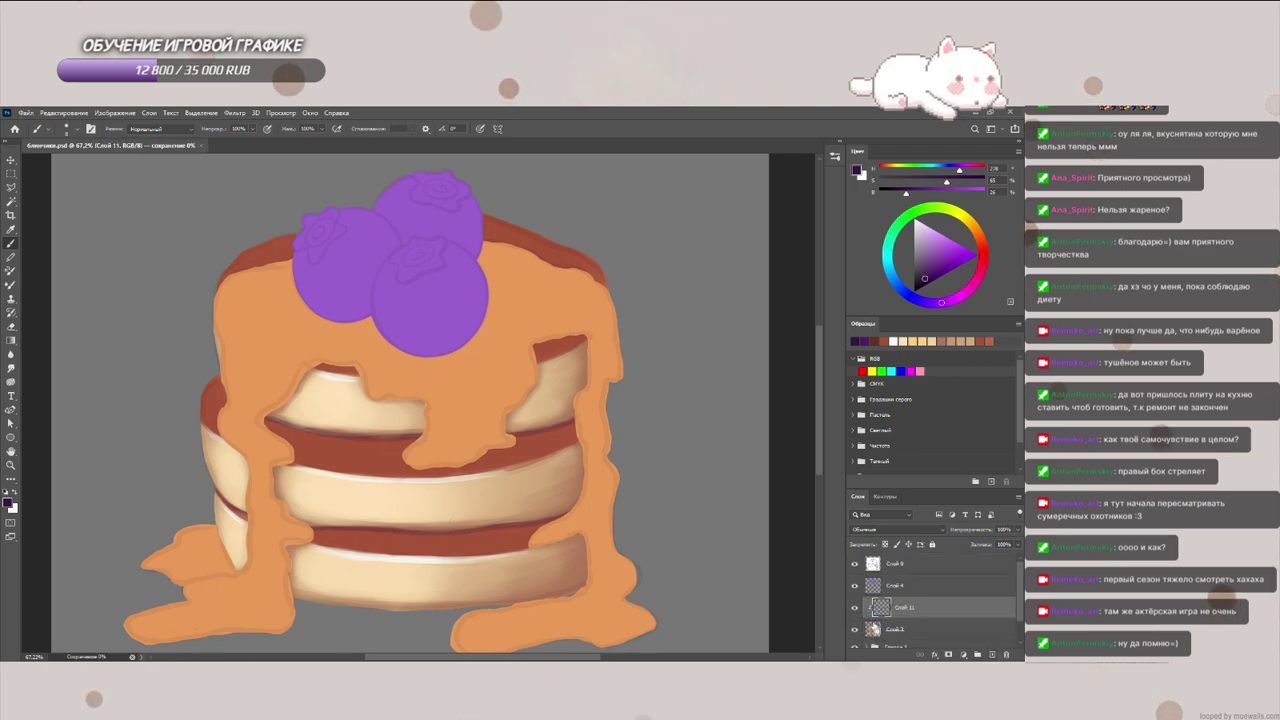
Step: Sample the syrup's orange, shift it to a darker reddish orange and paint a soft shadow on the syrup beside the berries
alt+click(517, 286)
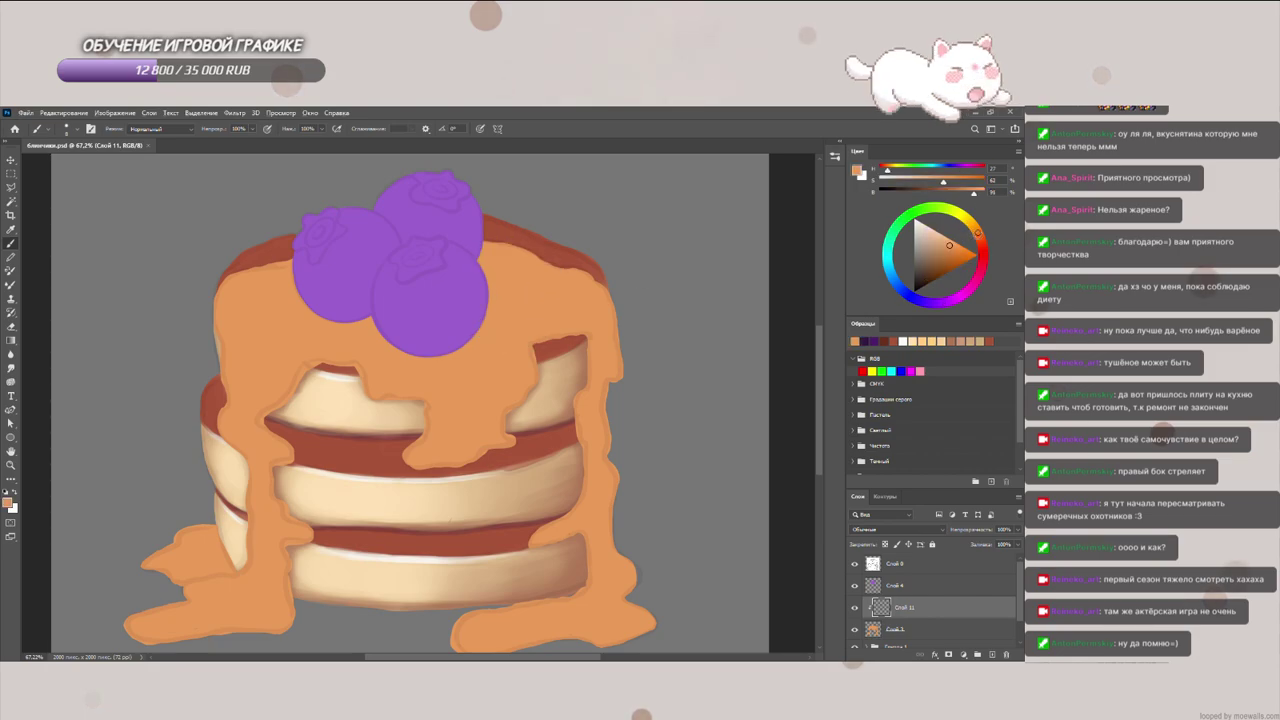
click(981, 241)
click(950, 253)
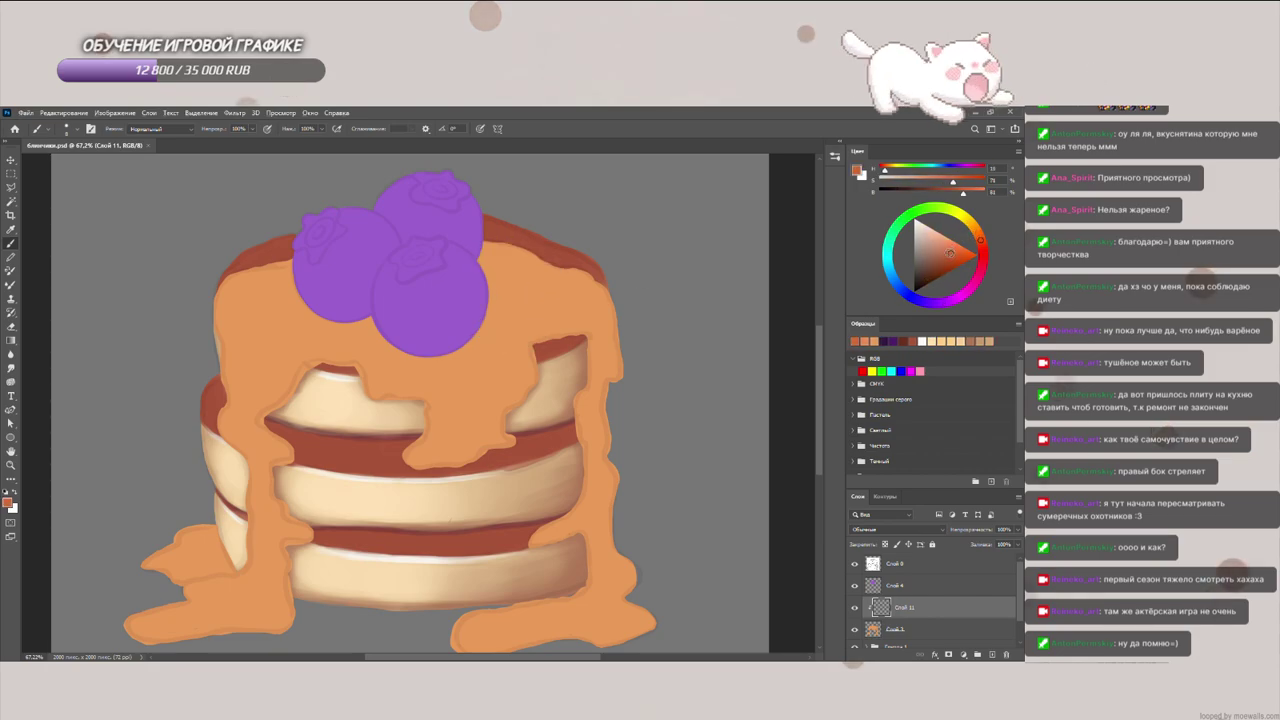
drag(471, 279, 485, 245)
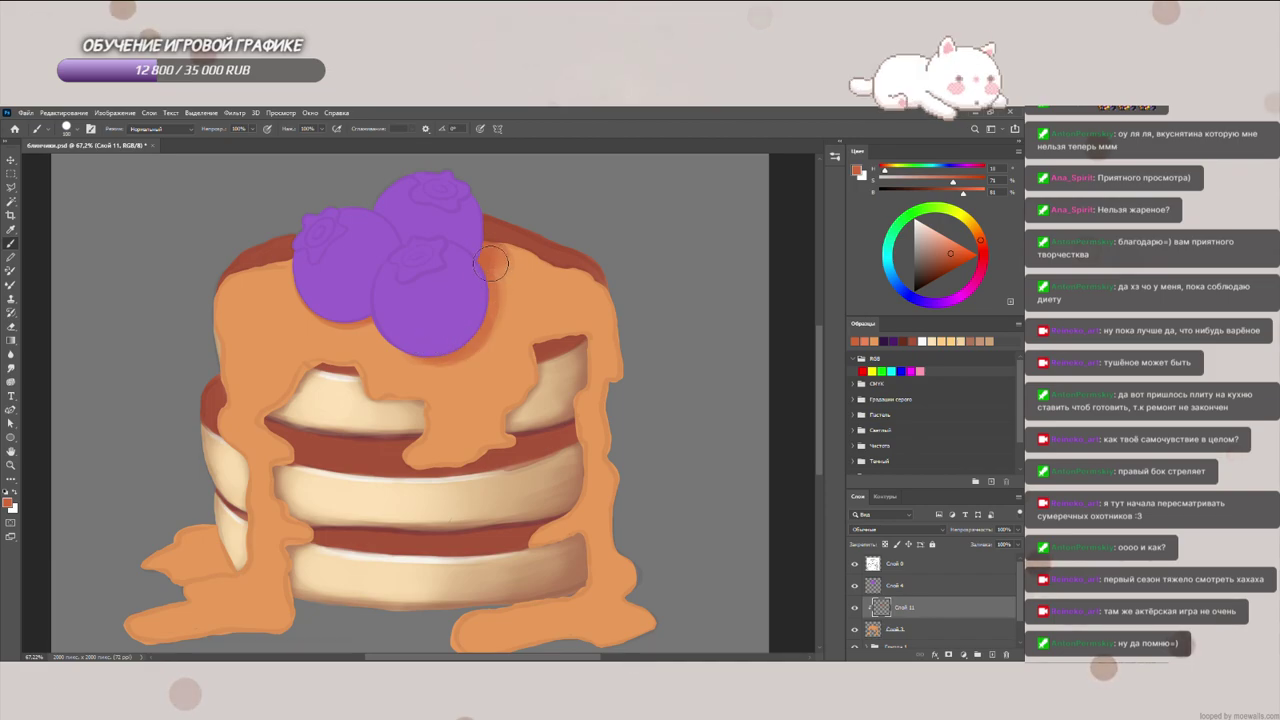
mouse_move(497, 268)
mouse_down()
mouse_move(512, 300)
mouse_move(500, 322)
mouse_up()
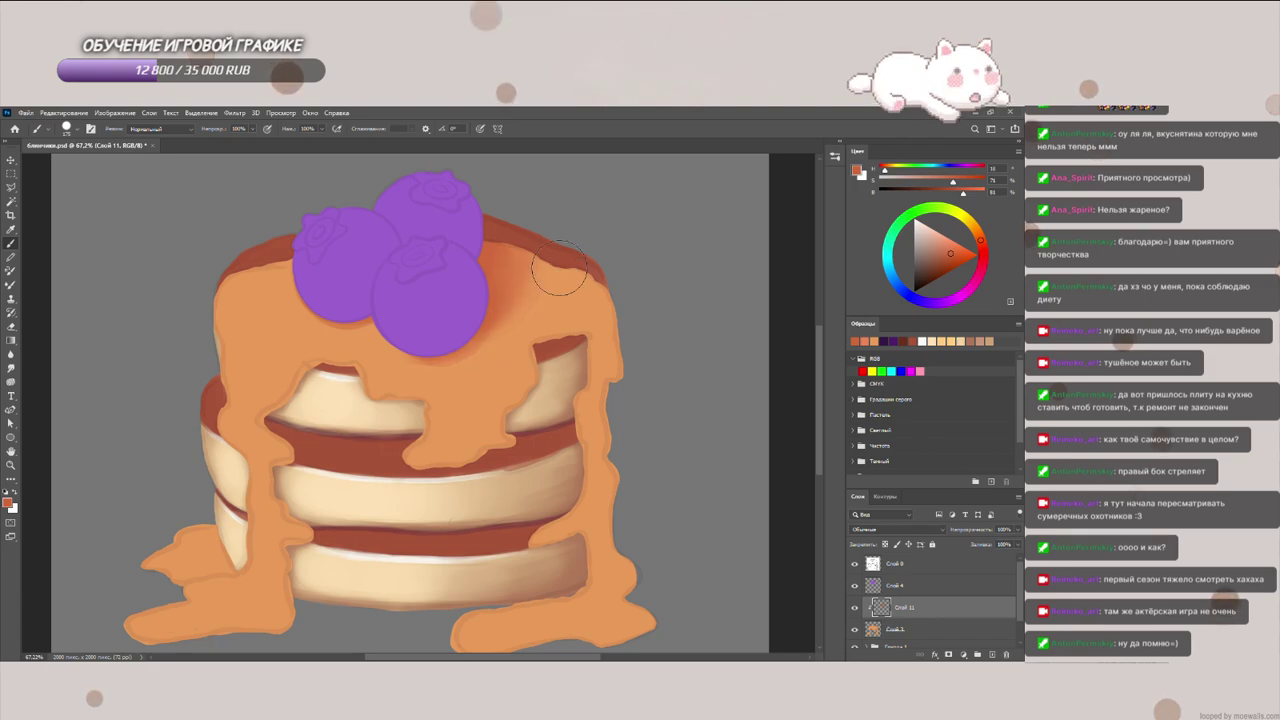
Step: Shade the outer edge of the syrup along the long drip on the stack's right side
drag(606, 280, 621, 376)
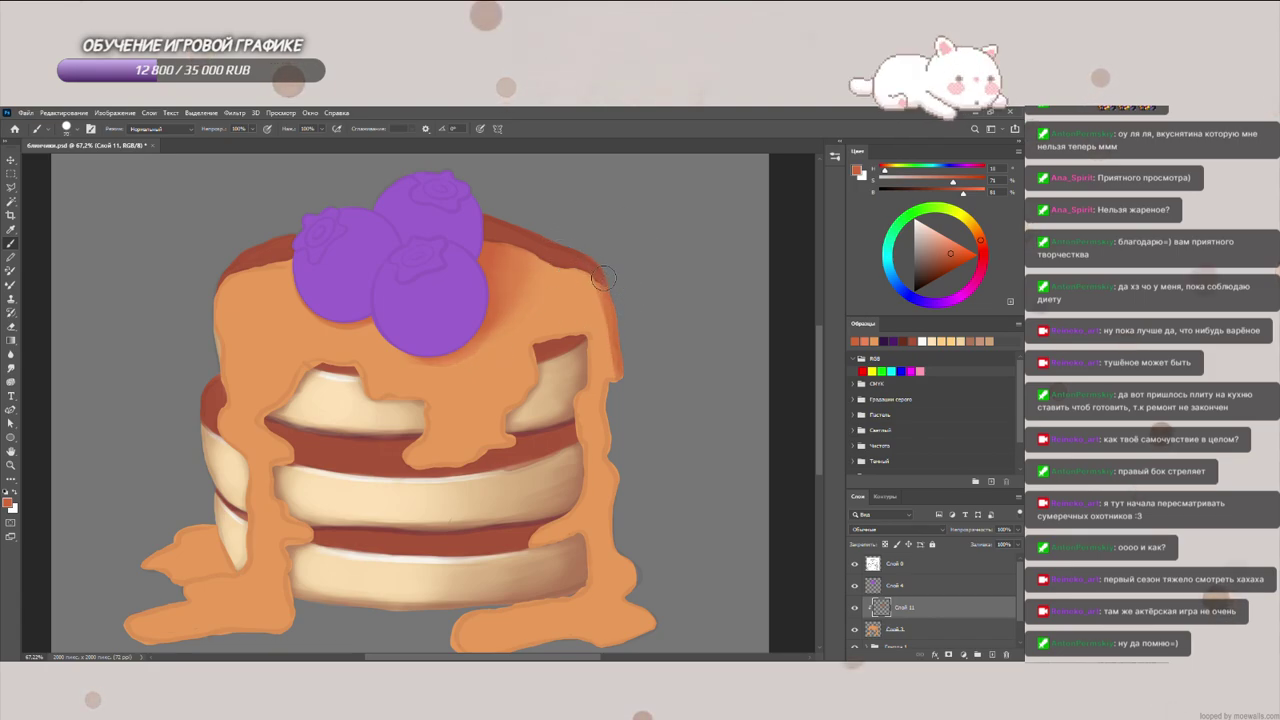
mouse_move(603, 281)
mouse_down()
mouse_move(621, 376)
mouse_move(606, 430)
mouse_up()
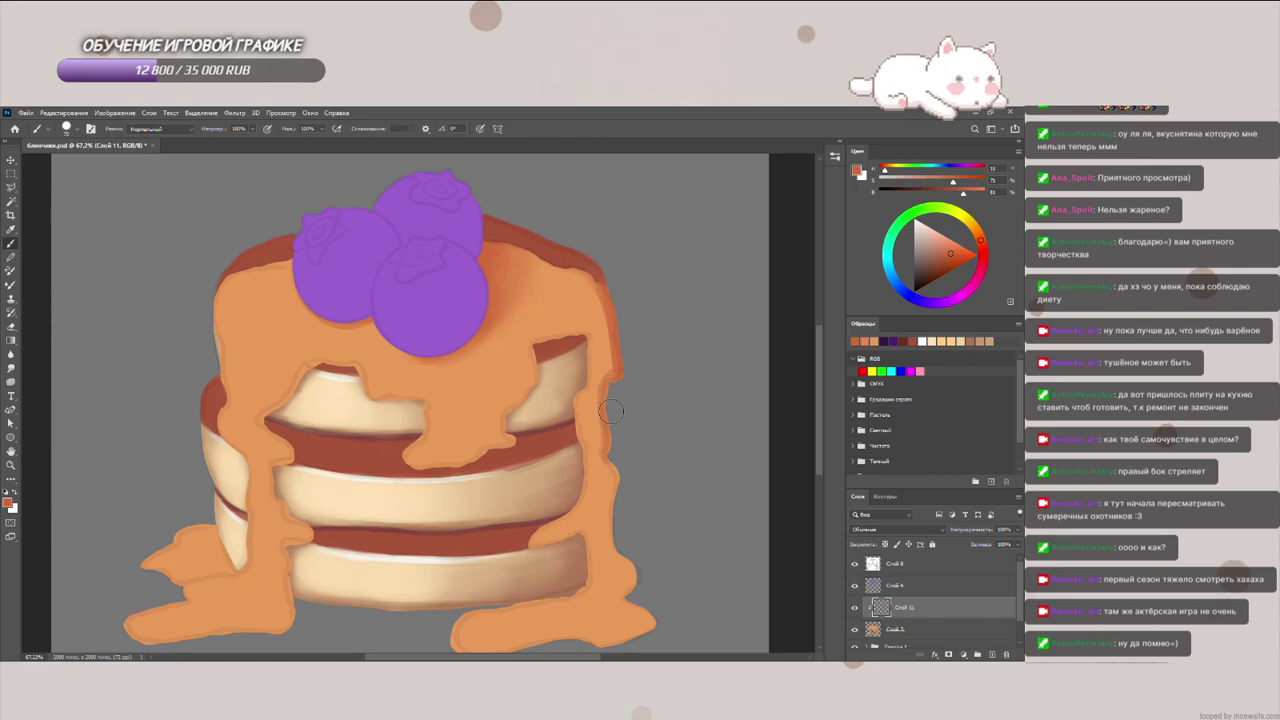
mouse_move(612, 474)
mouse_down()
mouse_move(614, 540)
mouse_move(640, 615)
mouse_up()
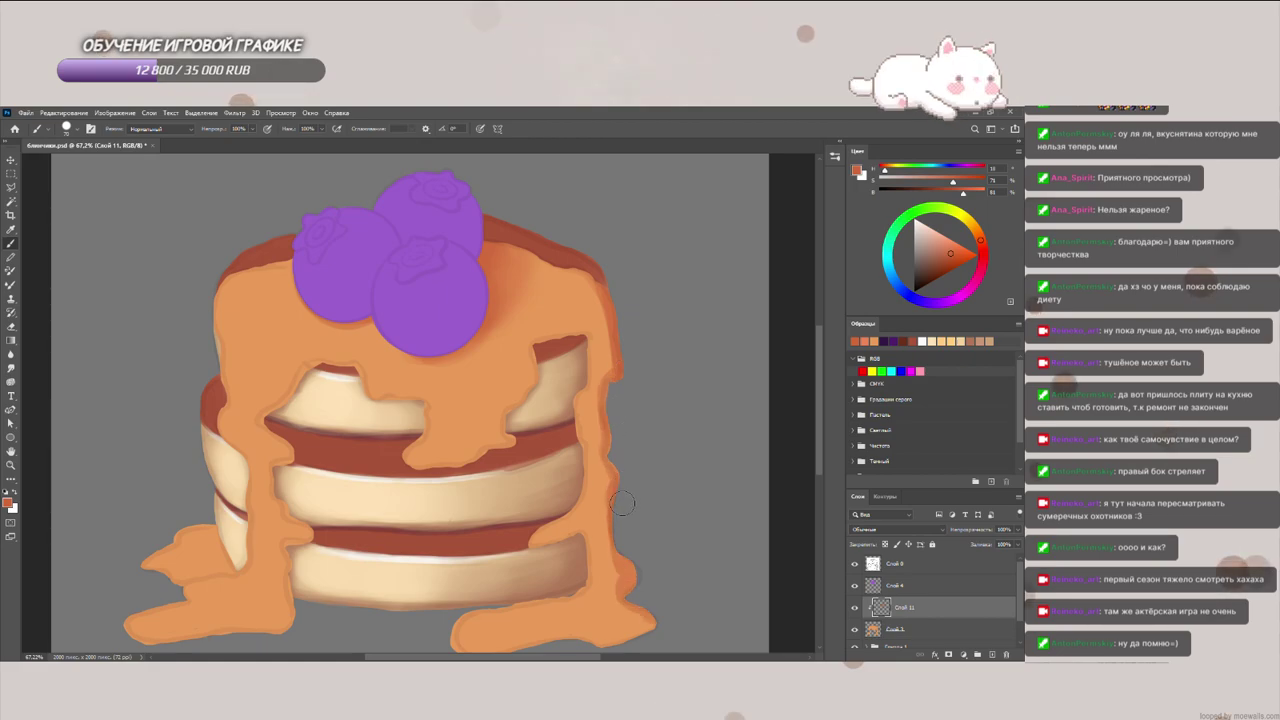
Step: Shade the underside of the right syrup puddle in reddish orange and clean up the drip's shading with the eraser
drag(673, 516, 679, 384)
mouse_move(656, 489)
mouse_down()
mouse_move(645, 505)
mouse_move(503, 519)
mouse_up()
mouse_move(646, 480)
mouse_down()
mouse_move(672, 487)
mouse_move(476, 518)
mouse_up()
key(e)
mouse_move(600, 479)
mouse_down()
mouse_move(641, 473)
mouse_move(630, 492)
mouse_move(608, 471)
mouse_up()
key(b)
key([)
key(e)
key(b)
key([)
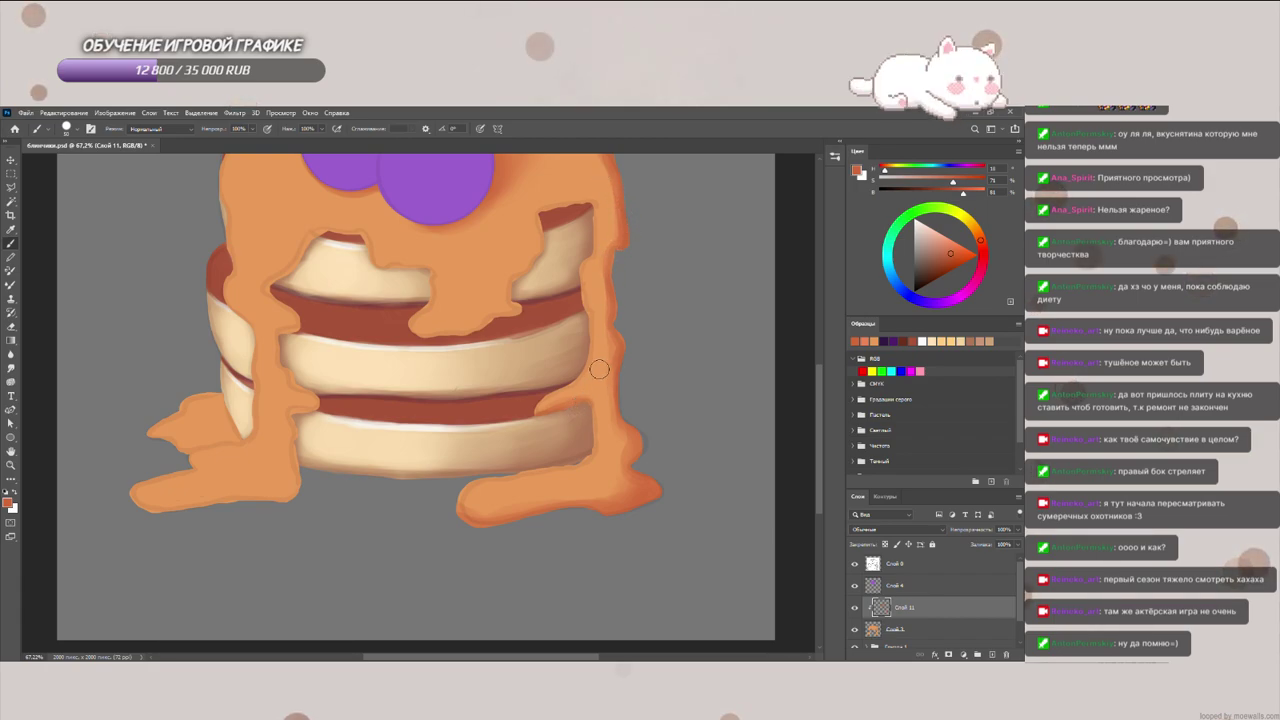
Step: Widen and deepen the soft shadow on the syrup's top surface to the right of the berries
scroll(610, 300, up, 3)
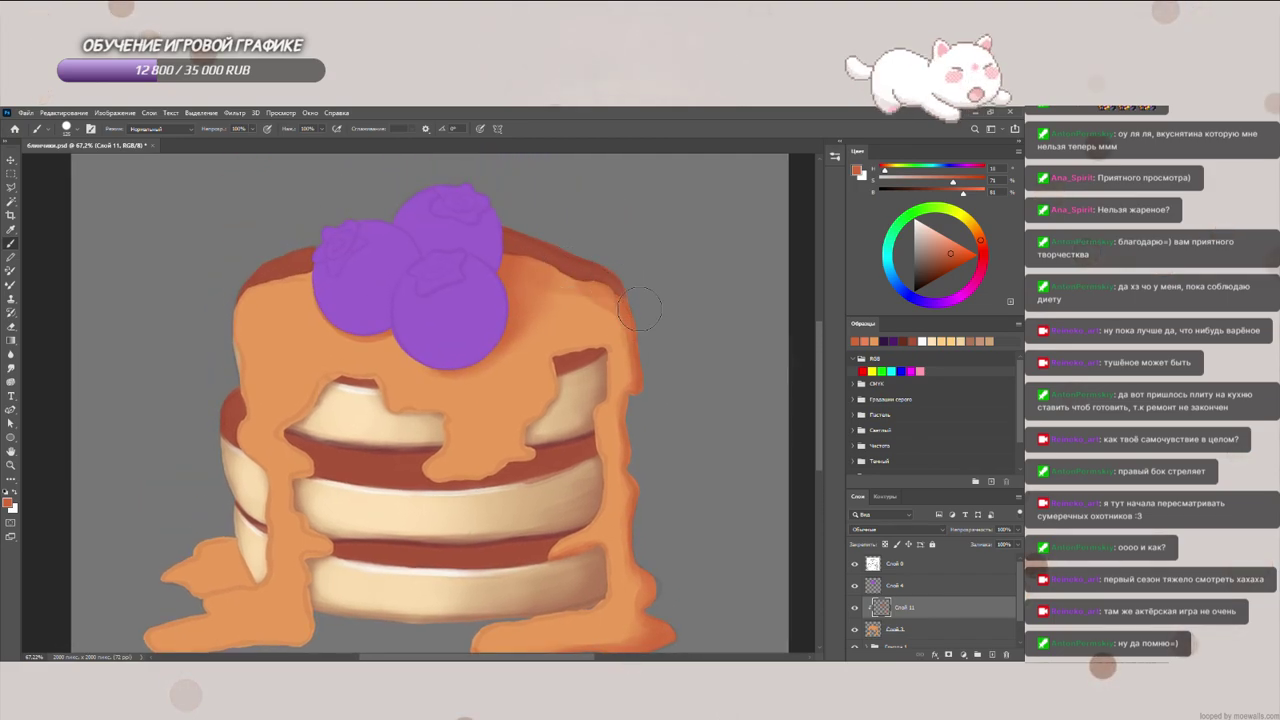
drag(553, 278, 565, 260)
mouse_move(546, 336)
mouse_down()
mouse_move(531, 338)
mouse_move(550, 330)
mouse_up()
Step: Shade the right edge of the central syrup drip with a smaller brush
key(bracketleft)
key(bracketleft)
key(bracketleft)
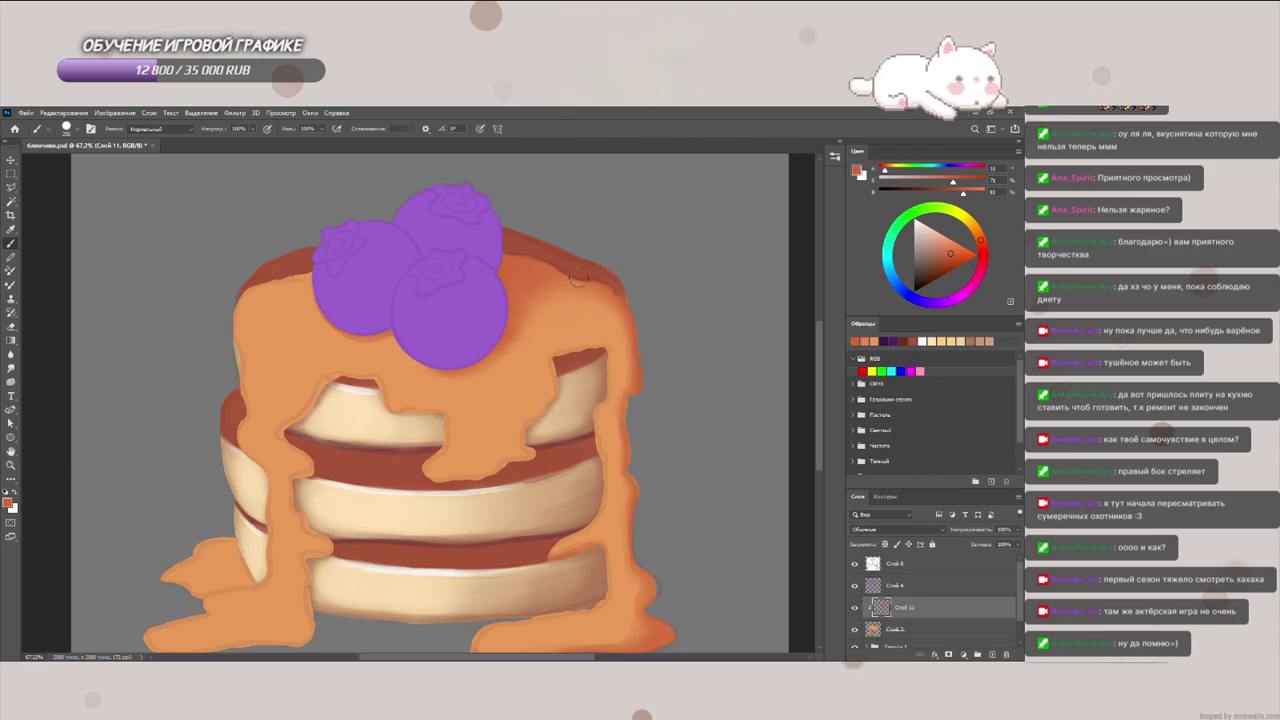
key(bracketleft)
key(bracketleft)
key(bracketleft)
key(bracketleft)
key(bracketleft)
key(bracketleft)
drag(559, 376, 526, 434)
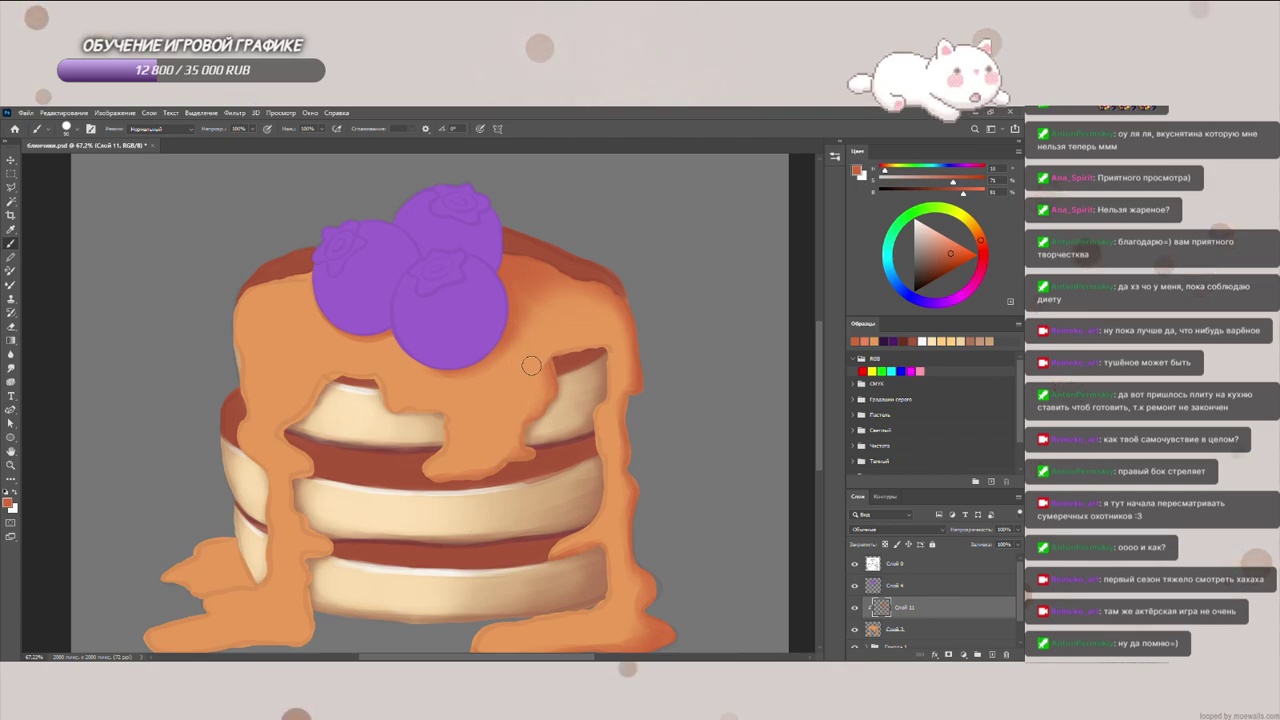
drag(556, 374, 529, 454)
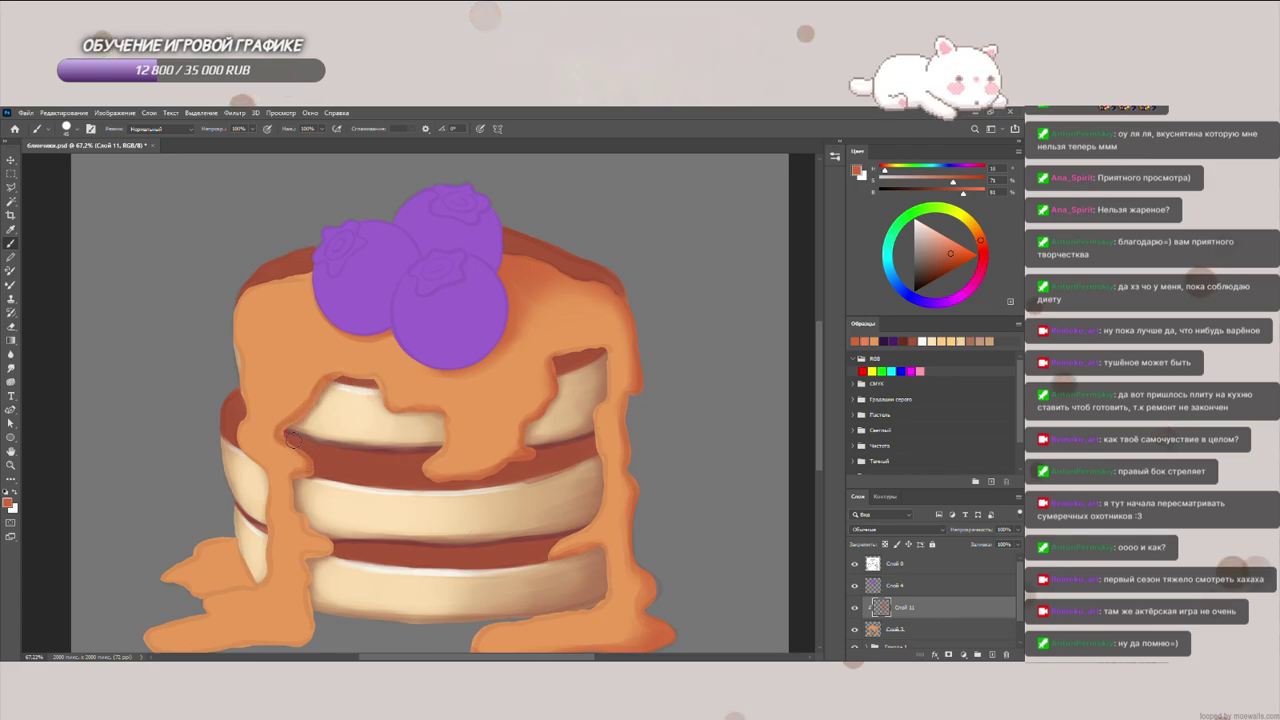
Step: Shade the lower edges of the left syrup drip and its two puddles in the same reddish orange
drag(412, 501, 432, 373)
drag(168, 511, 329, 502)
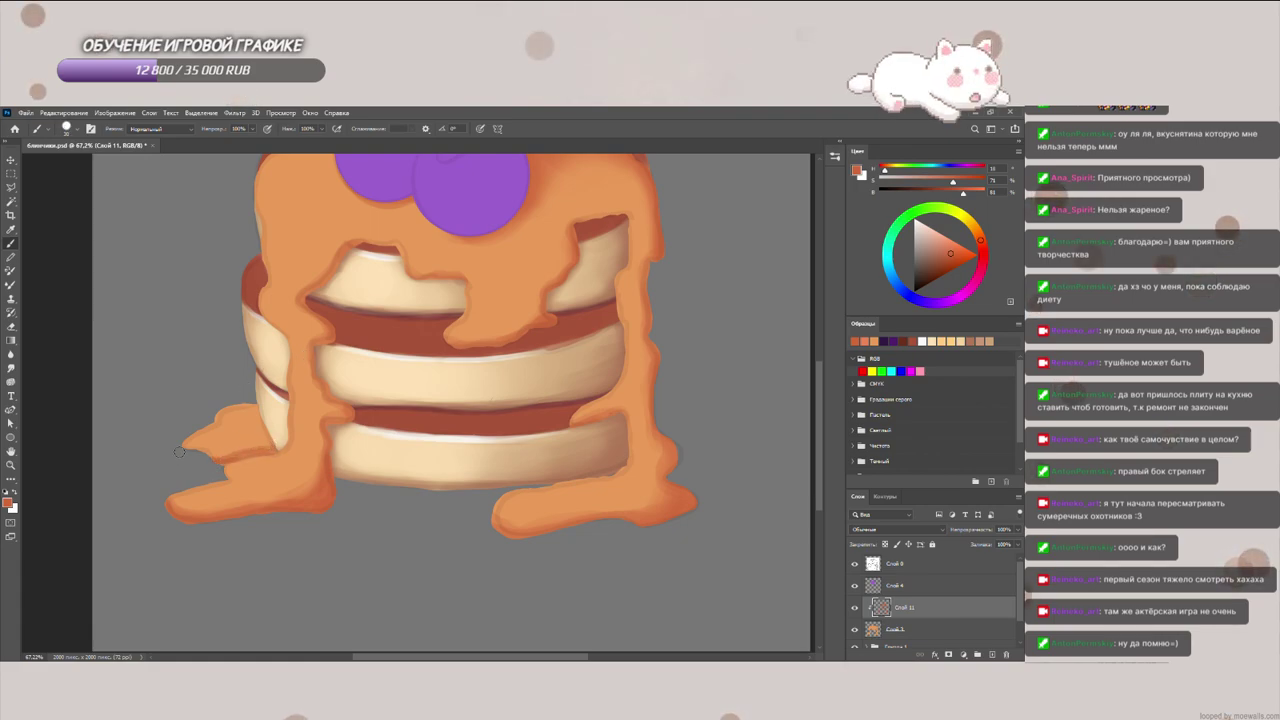
mouse_move(262, 440)
mouse_down()
mouse_move(268, 415)
mouse_move(252, 402)
mouse_up()
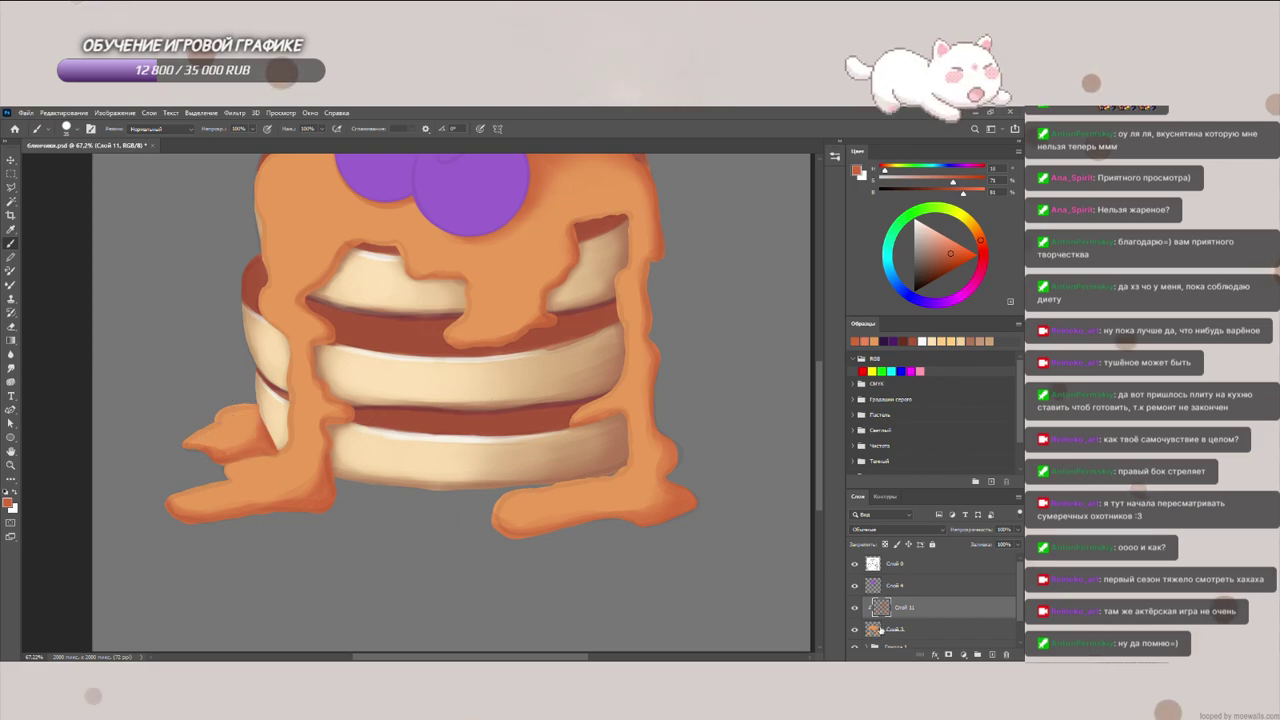
drag(1021, 590, 1018, 614)
click(928, 612)
click(867, 625)
scroll(1019, 614, down, 3)
ctrl+click(881, 620)
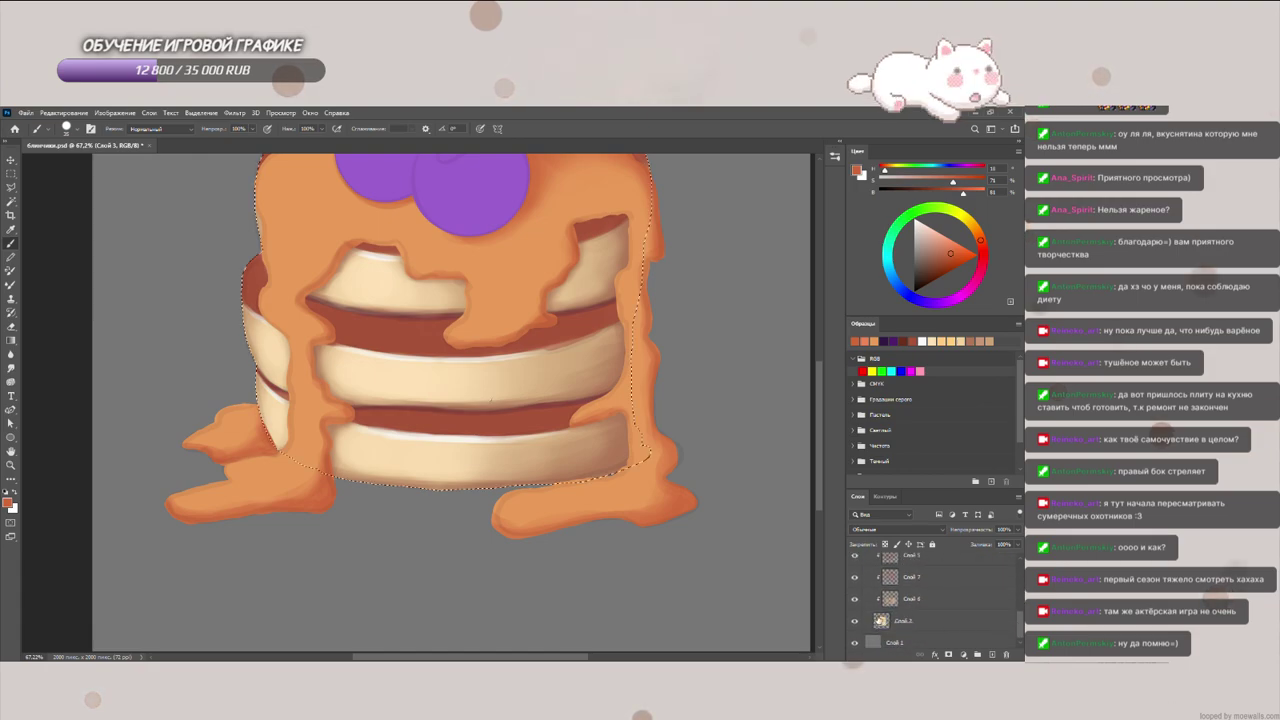
scroll(928, 622, up, 5)
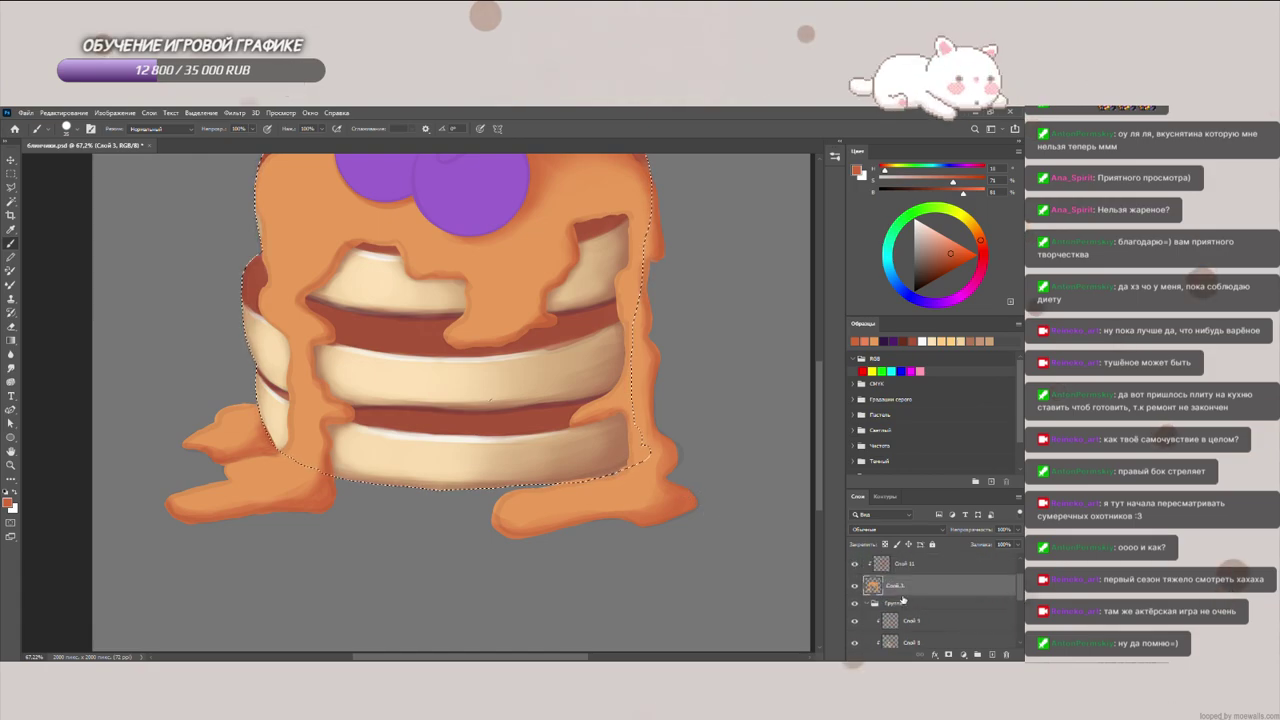
Step: Collapse the pancake layer group, clear the selection and make the syrup base layer active
click(865, 605)
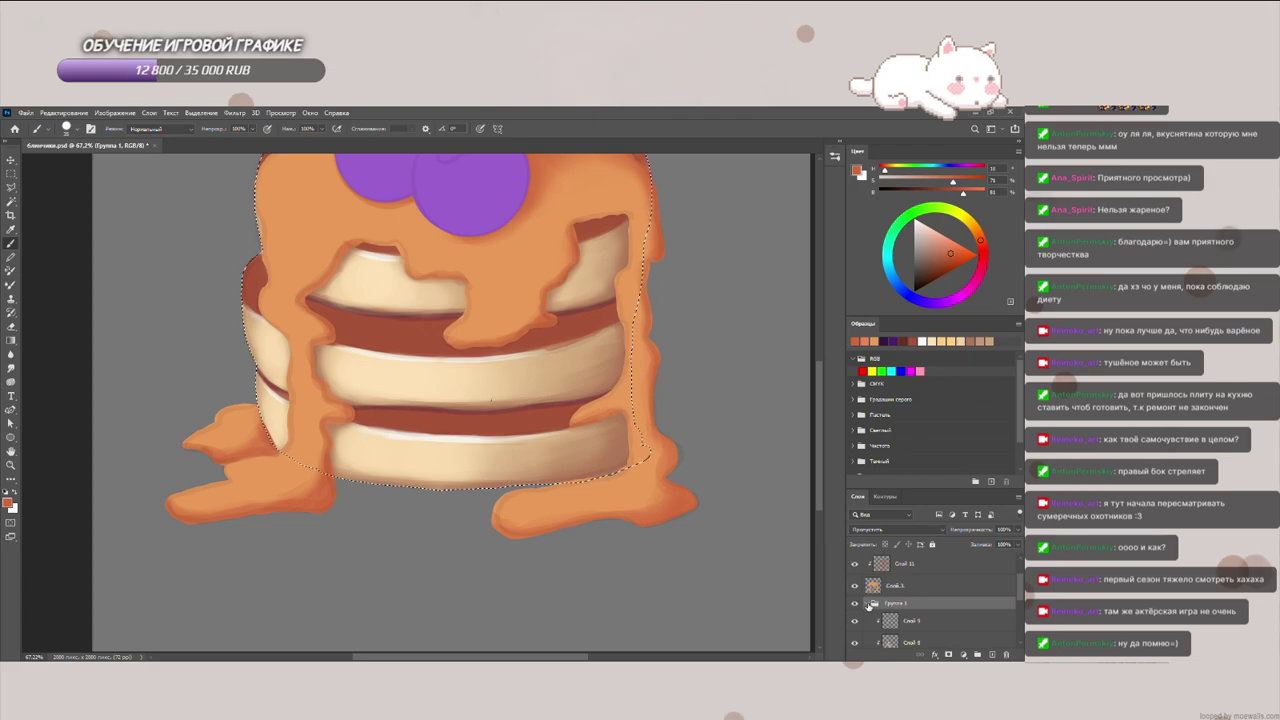
click(867, 604)
click(904, 580)
click(900, 601)
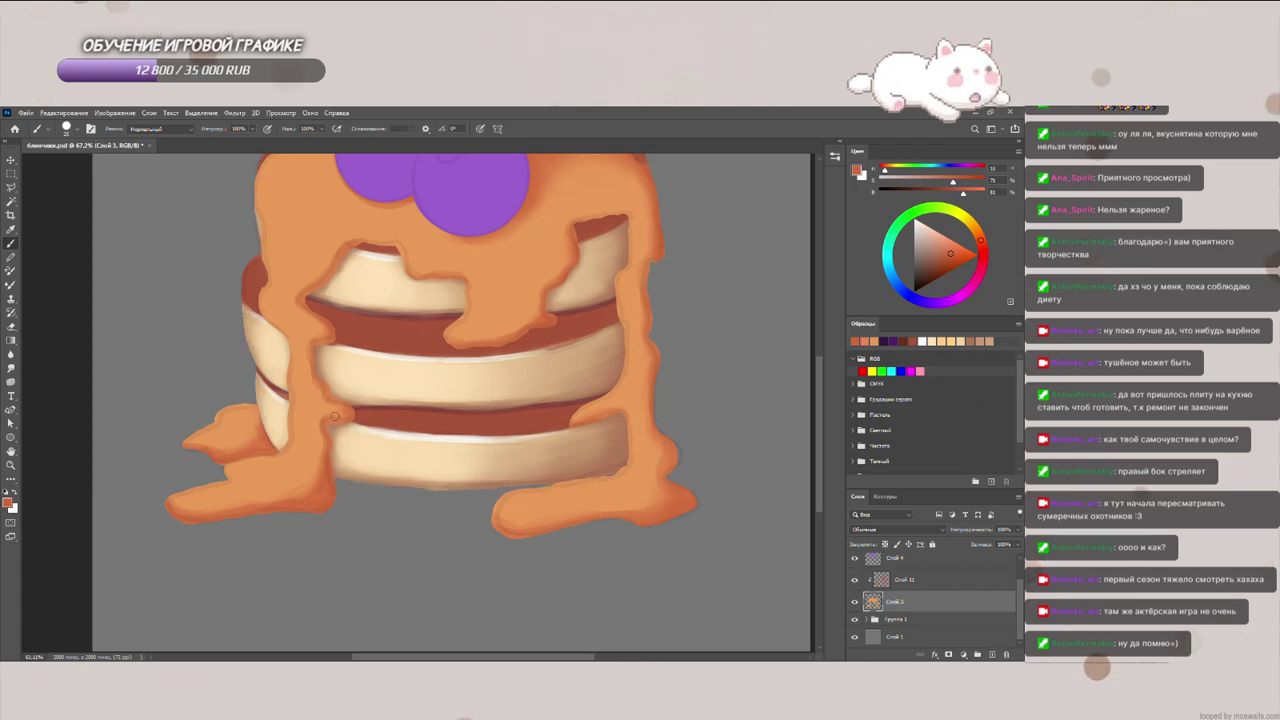
Step: Hide the line-art layer and refine the reddish edge shading of the drips on the clipped syrup shading layer
scroll(334, 416, down, 3)
scroll(430, 421, up, 1)
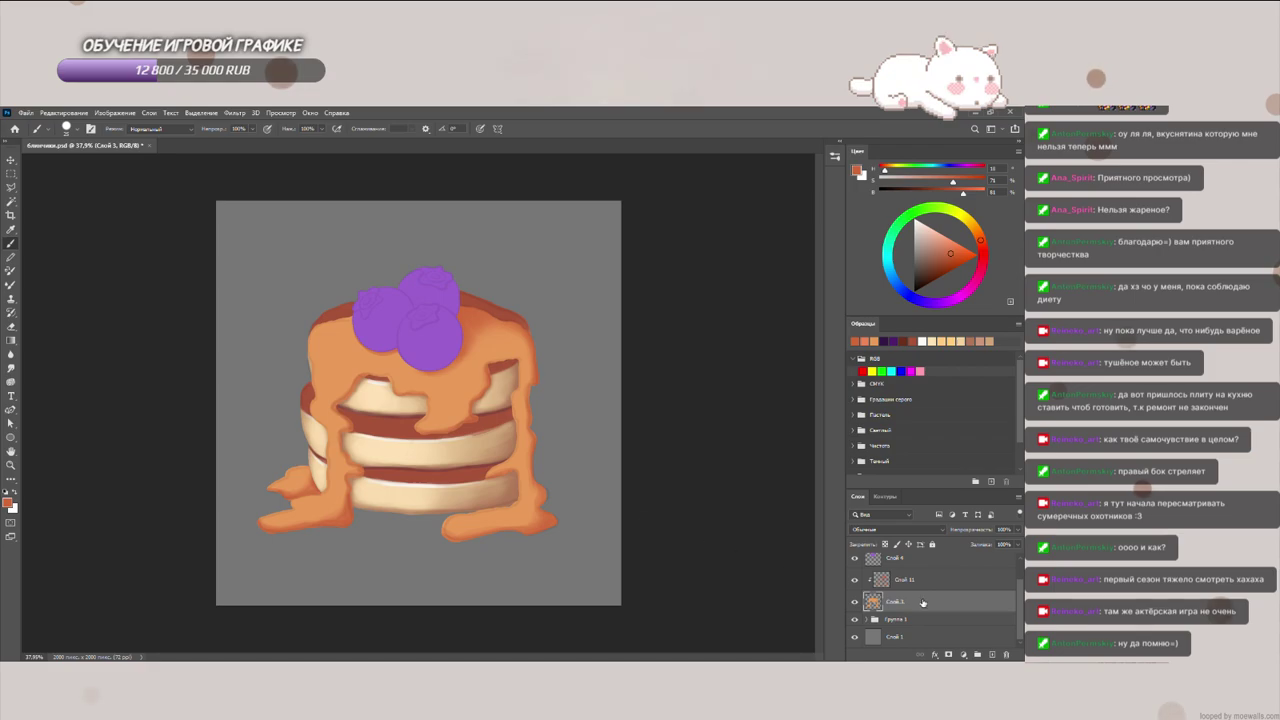
scroll(851, 567, up, 1)
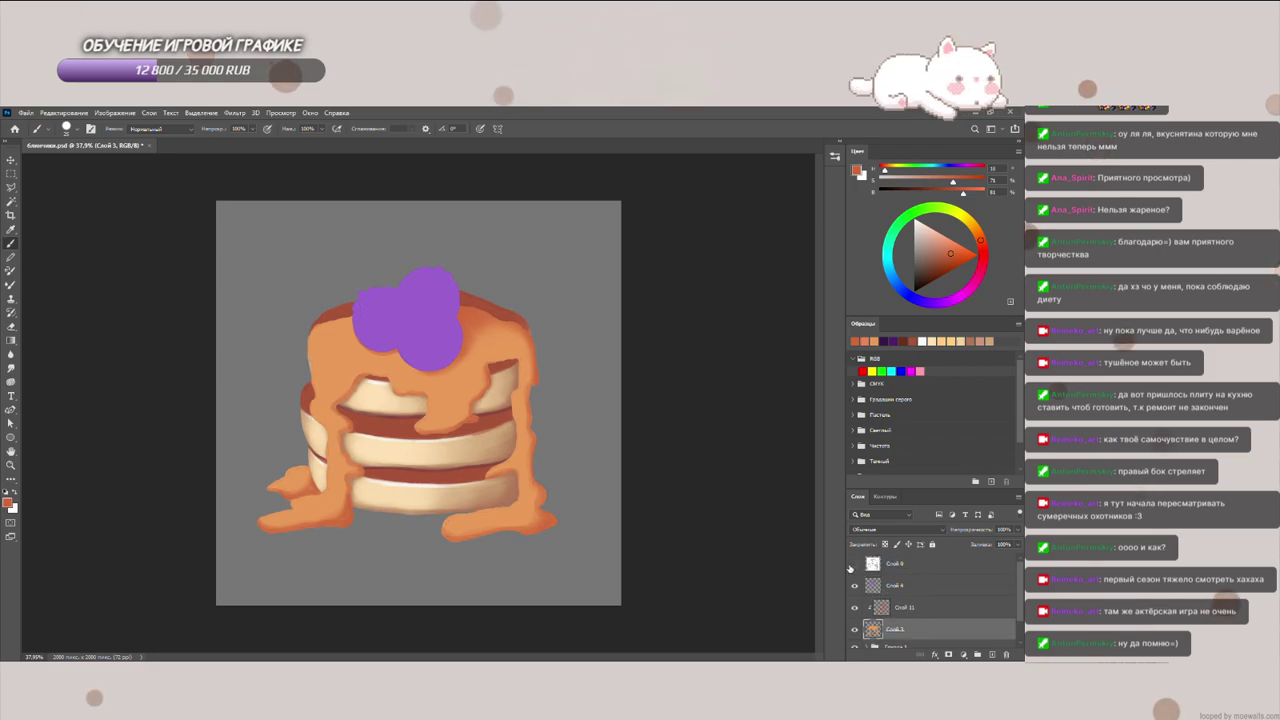
click(880, 607)
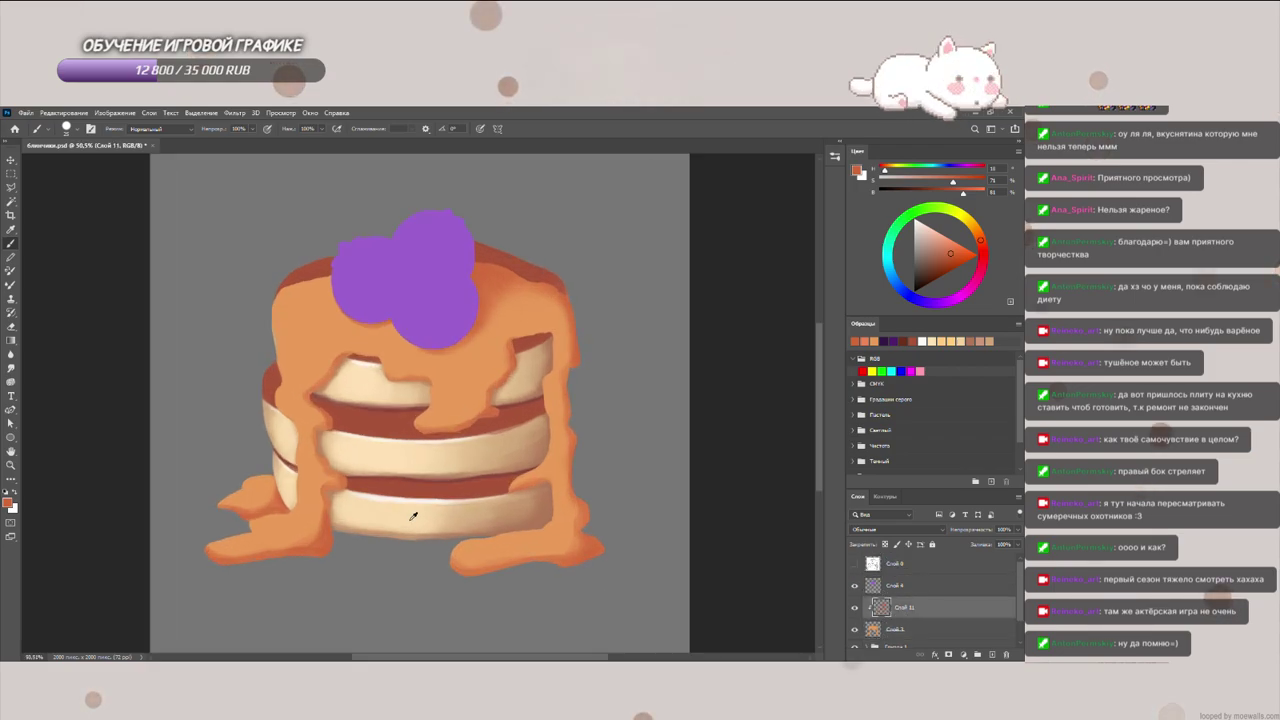
scroll(412, 517, up, 4)
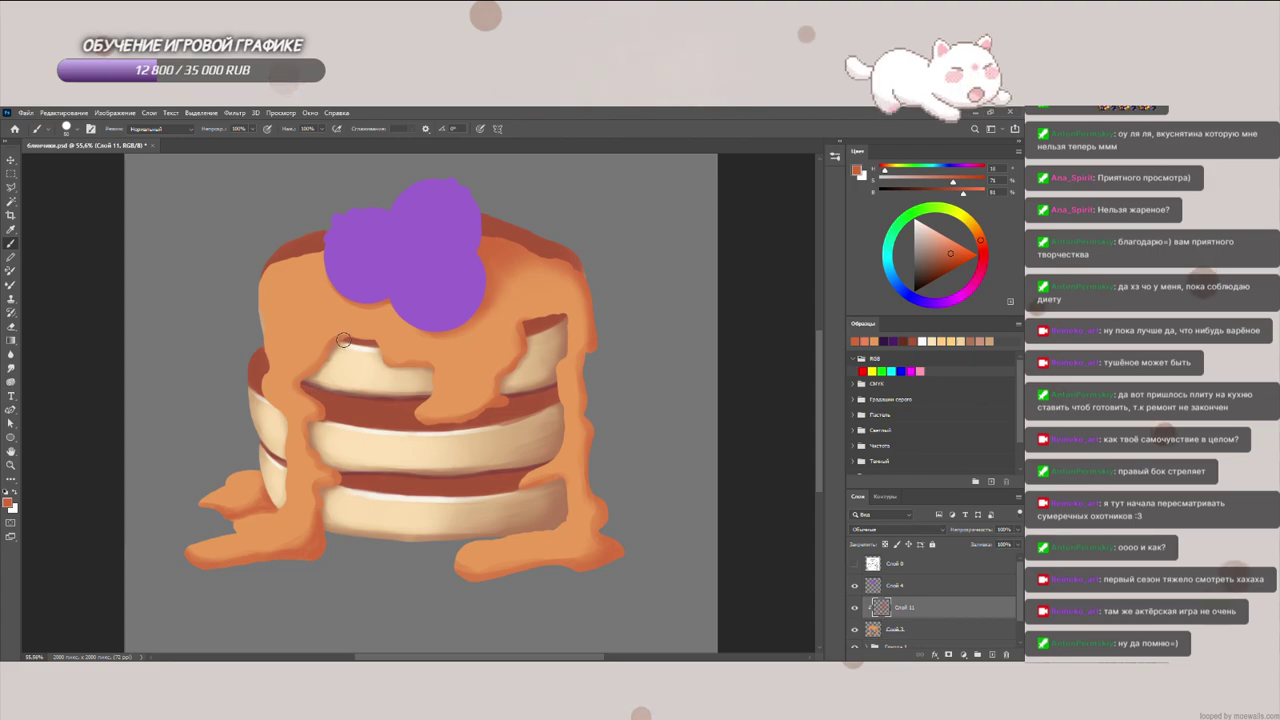
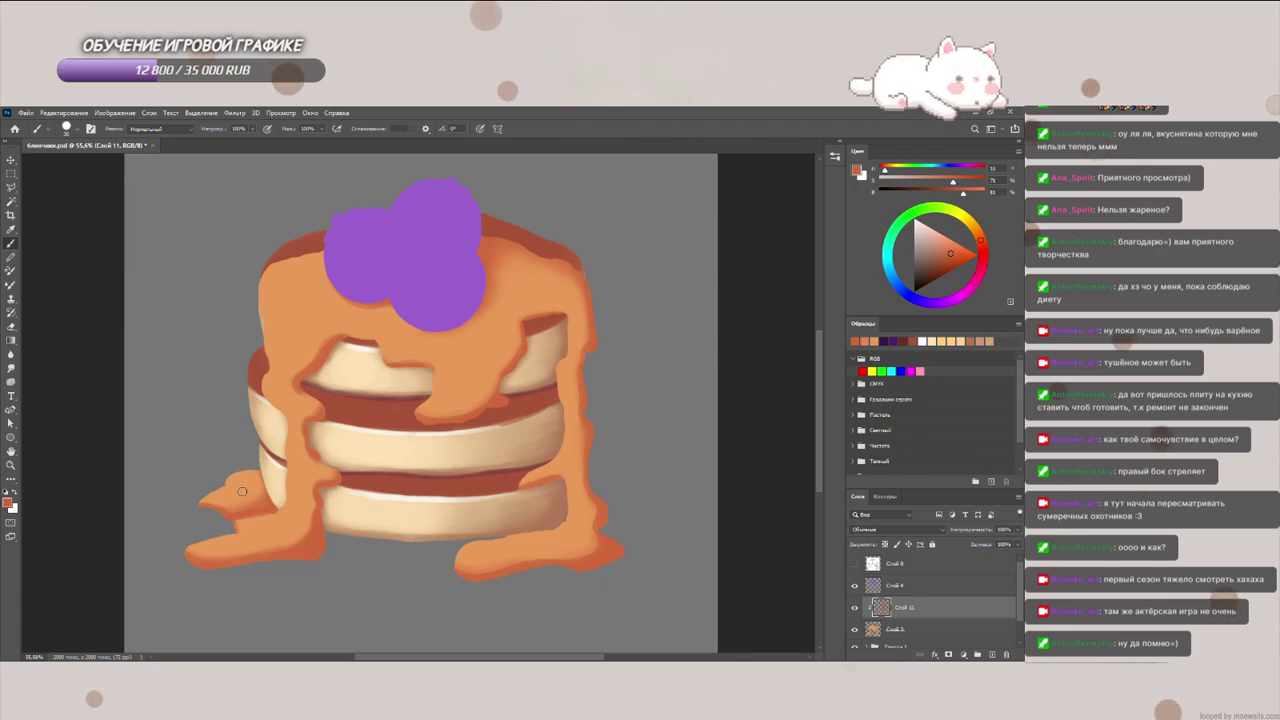
Step: Paint soft, wider syrup shading on a new clipped layer beneath the edge shading and reduce that layer's opacity
click(905, 629)
click(988, 653)
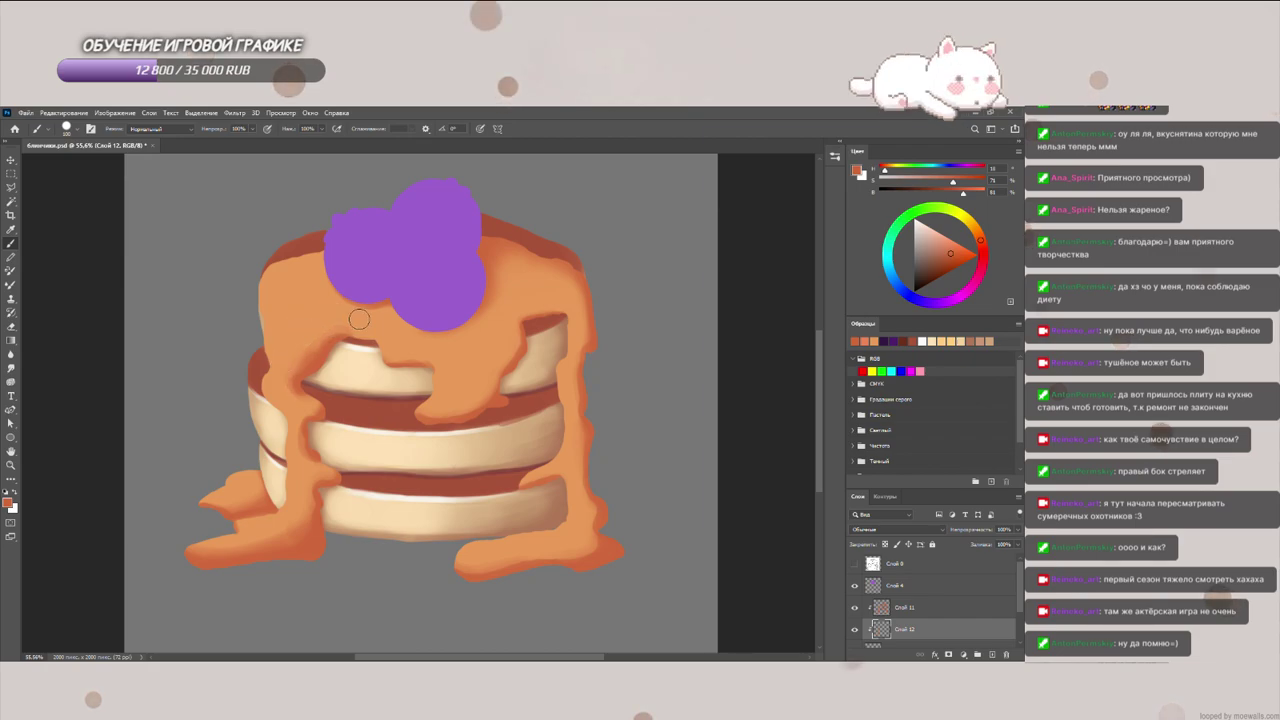
drag(291, 424, 290, 466)
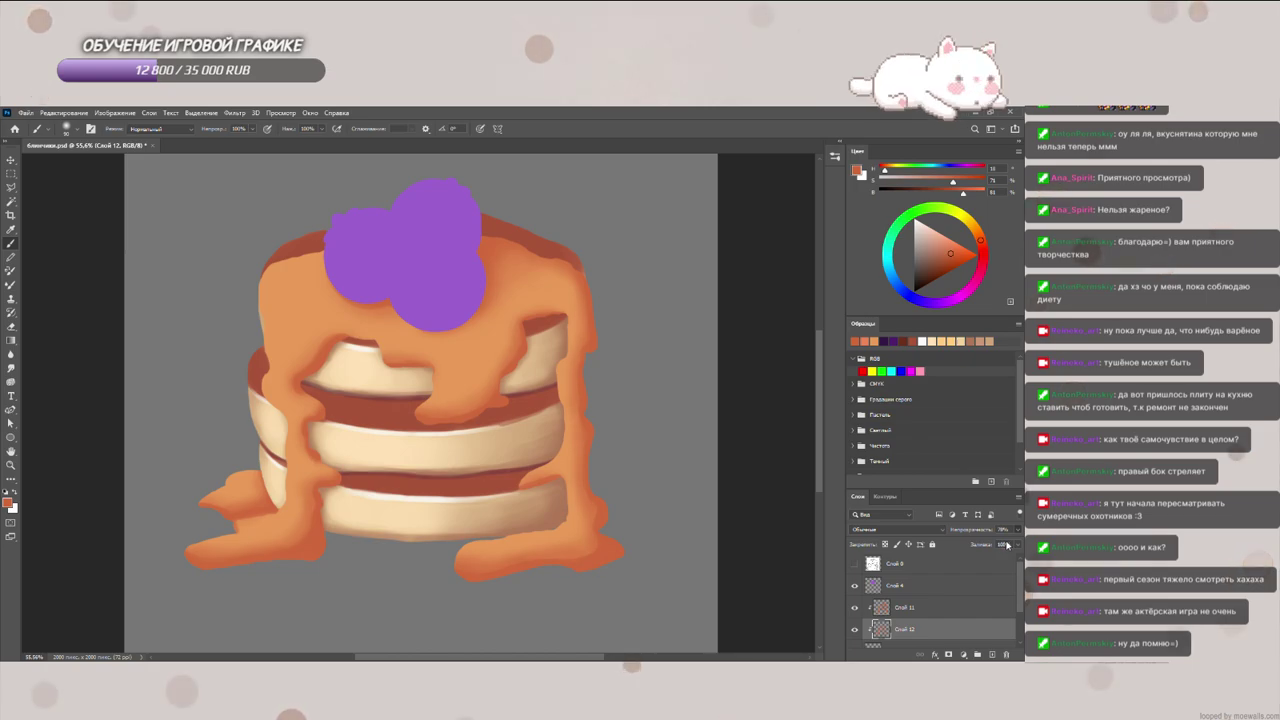
Step: Try several blend modes on the upper syrup shading layer and set it to Linear Burn (Линейный затемнитель)
click(905, 607)
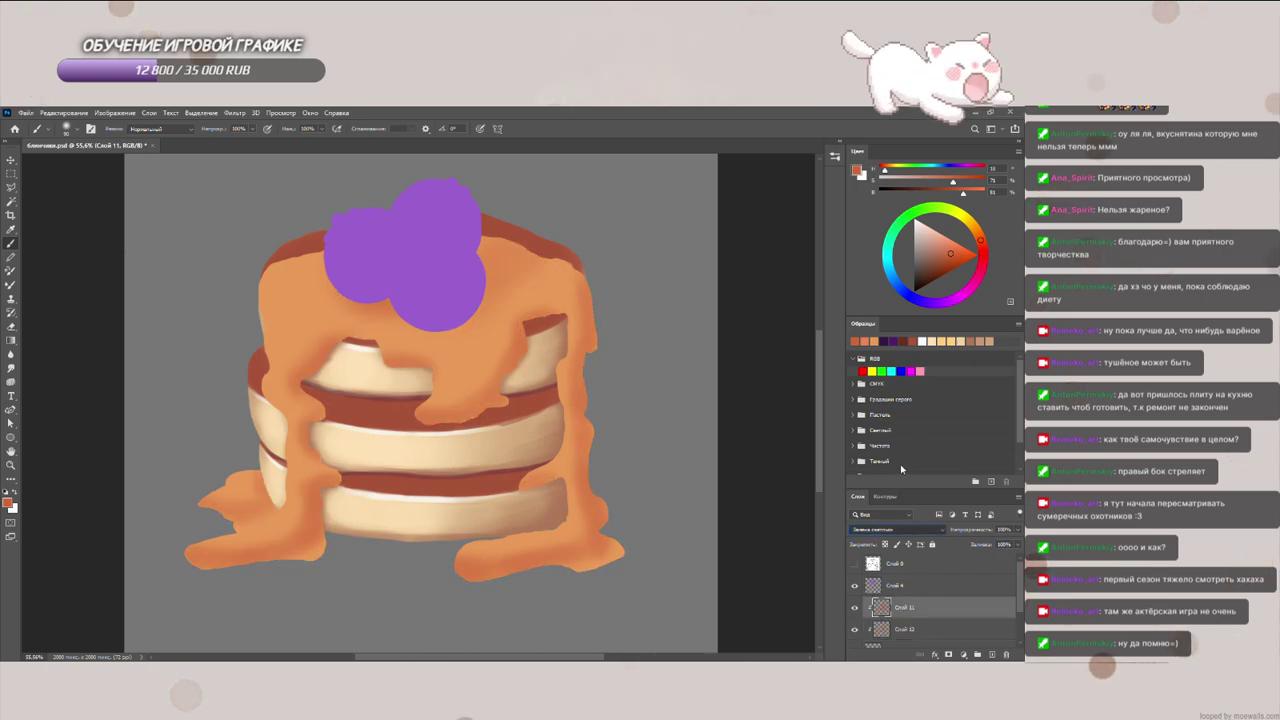
scroll(879, 530, down, 8)
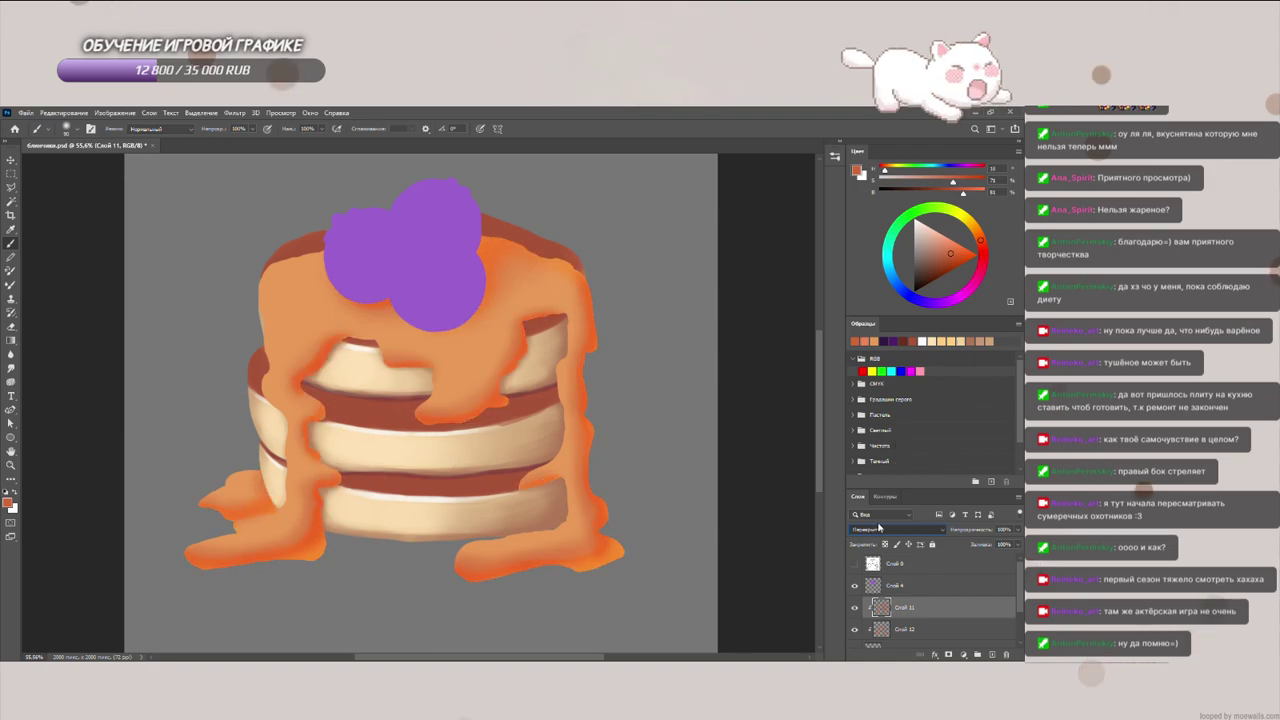
scroll(879, 530, down, 10)
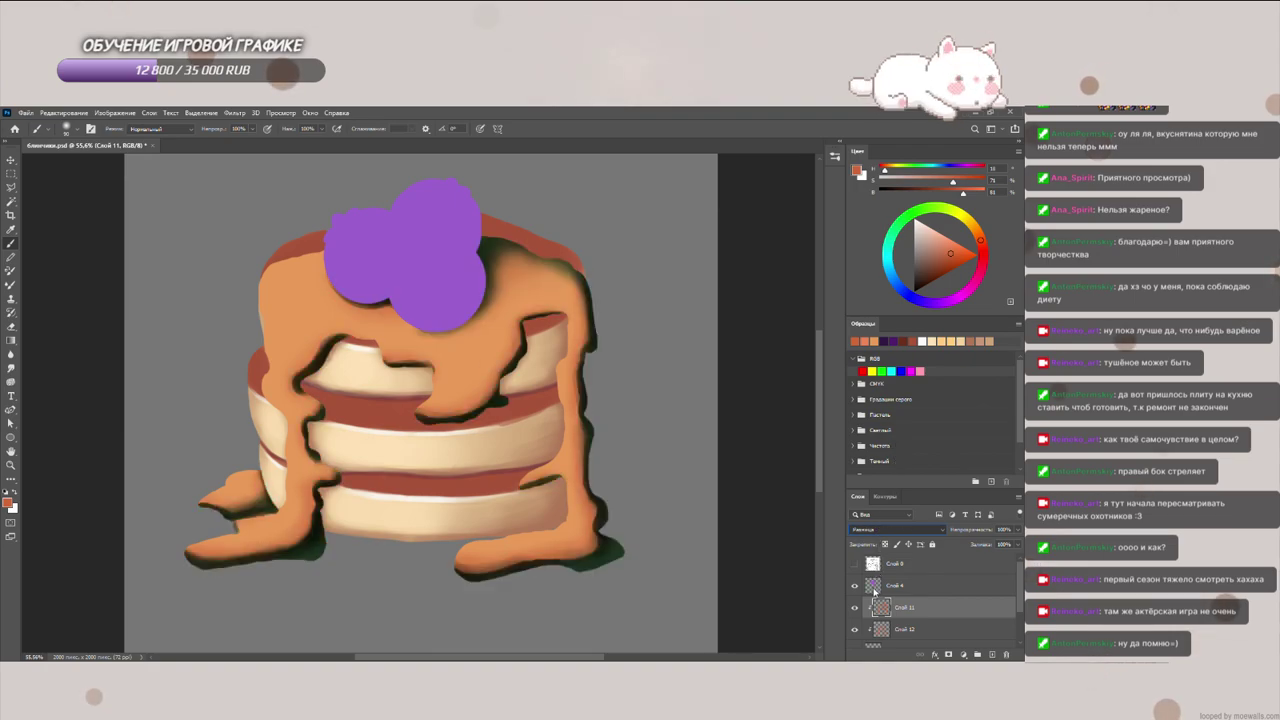
scroll(879, 530, up, 20)
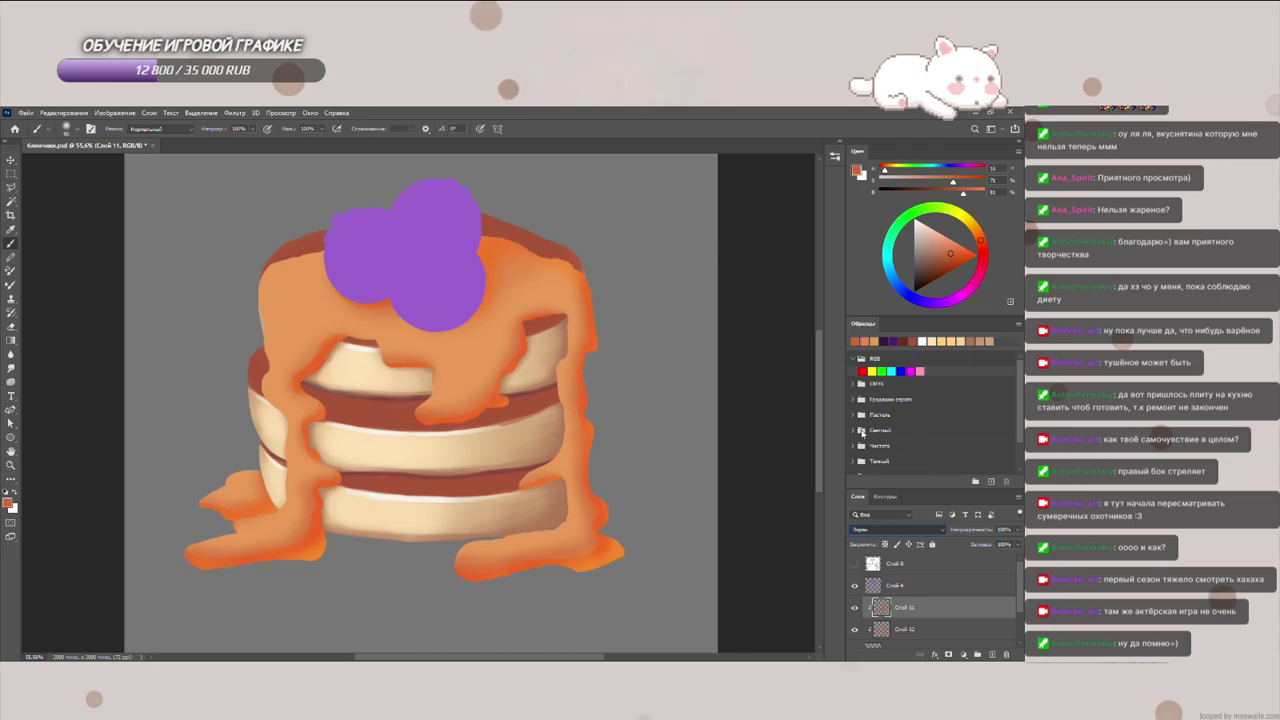
key(Down)
key(Down)
key(Down)
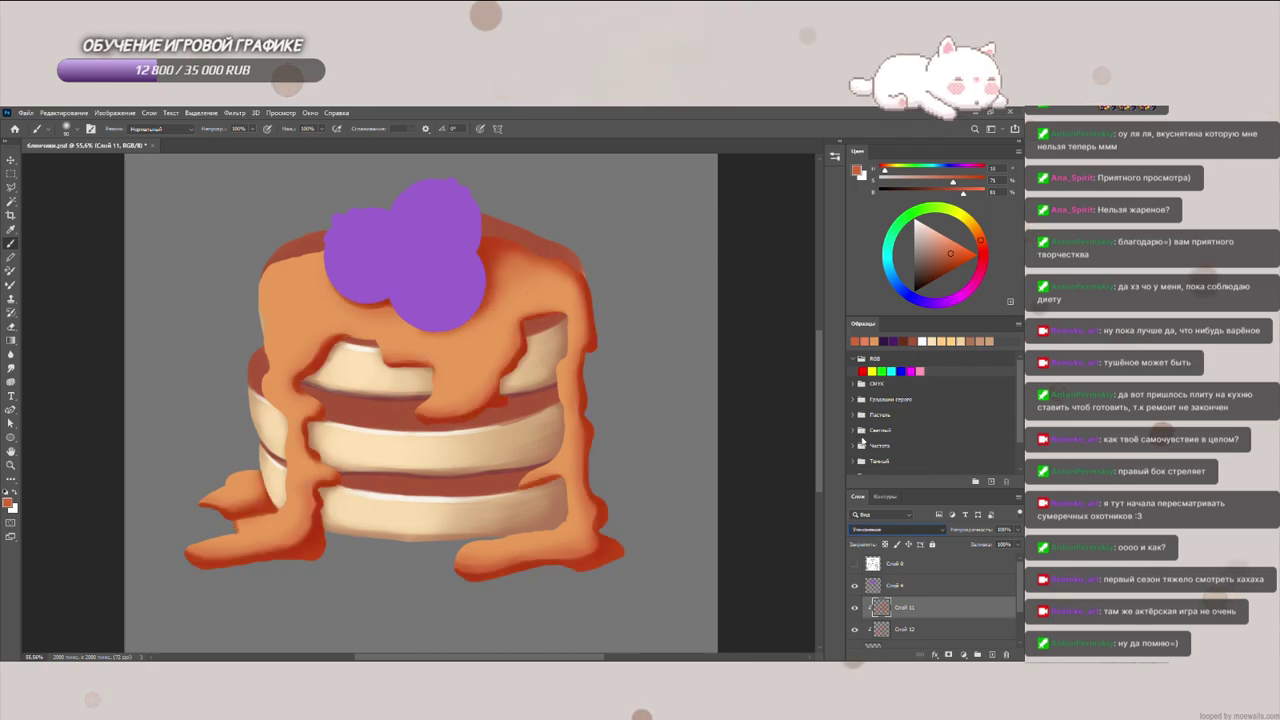
key(Down)
key(Down)
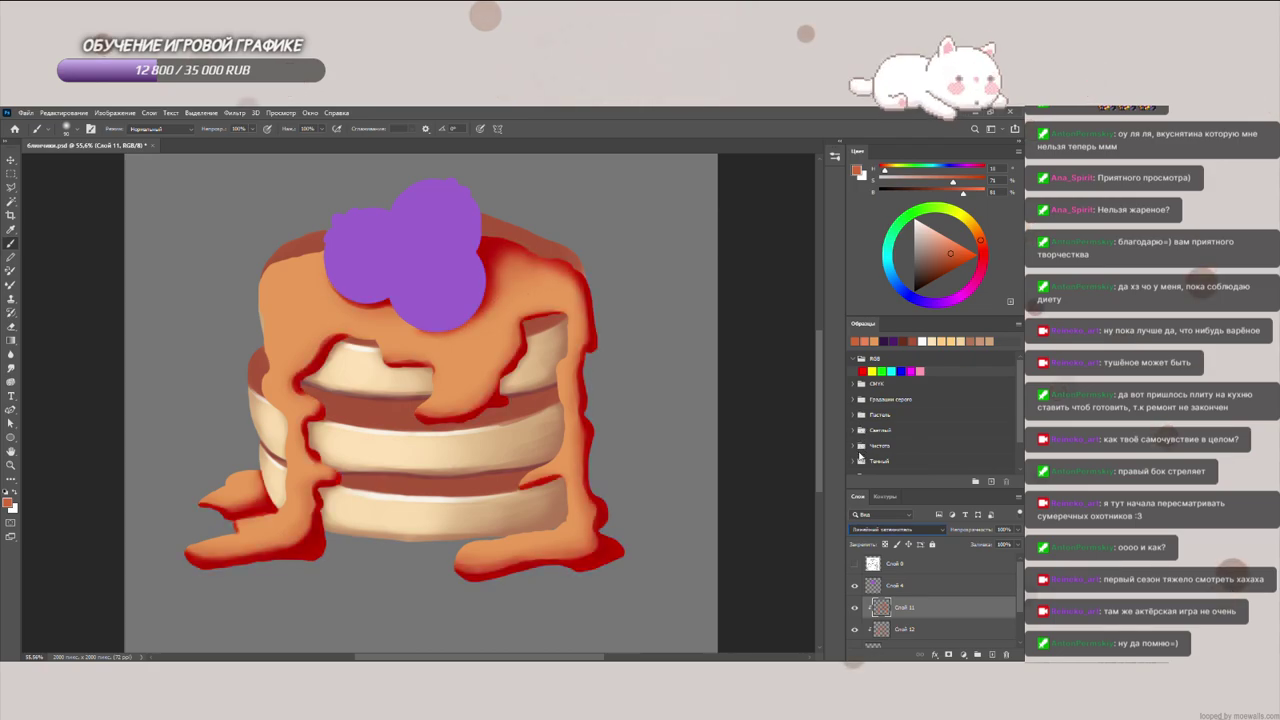
Step: Lower the Linear Burn shading layer's opacity and compare the syrup with that layer hidden and shown
click(1018, 531)
drag(1012, 545, 984, 547)
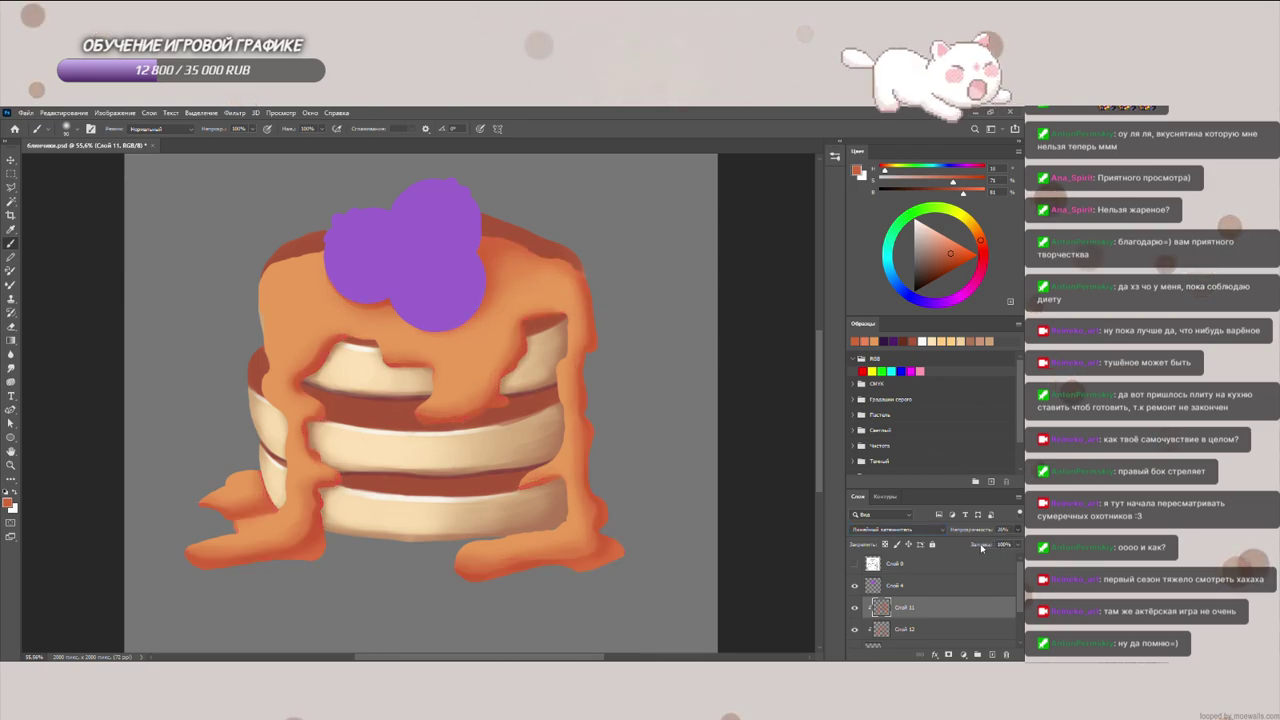
click(855, 608)
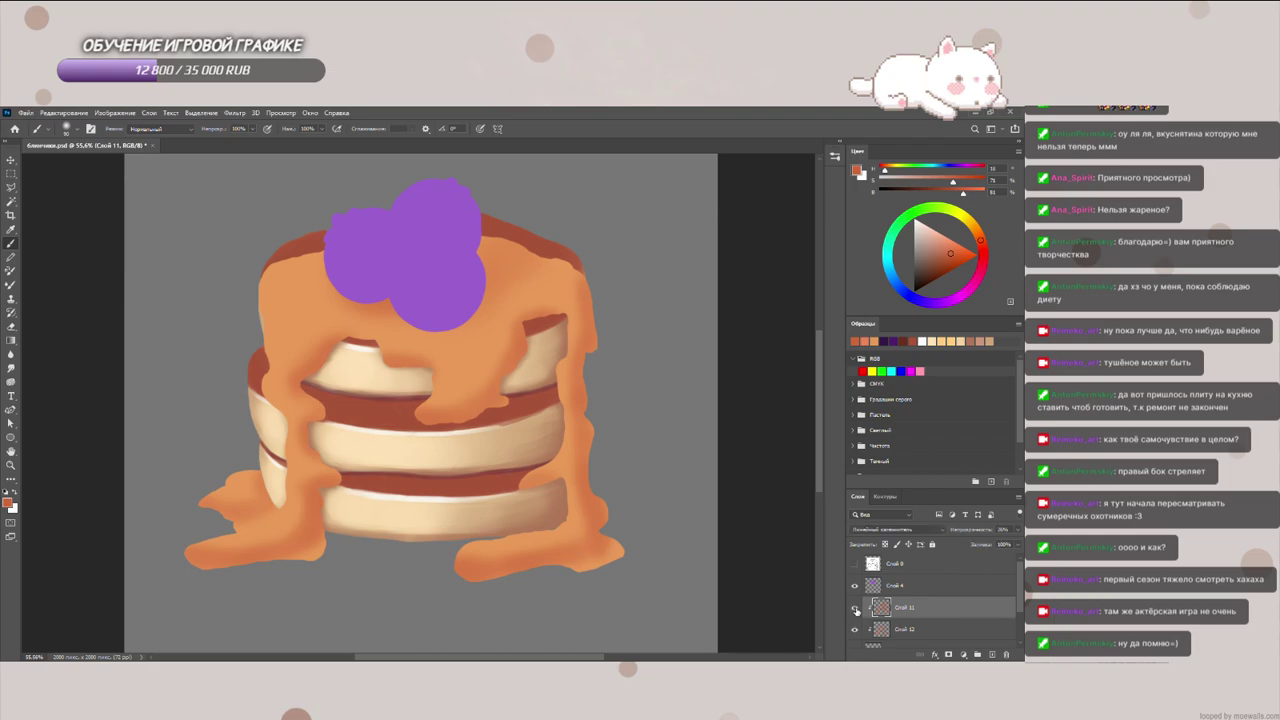
click(855, 608)
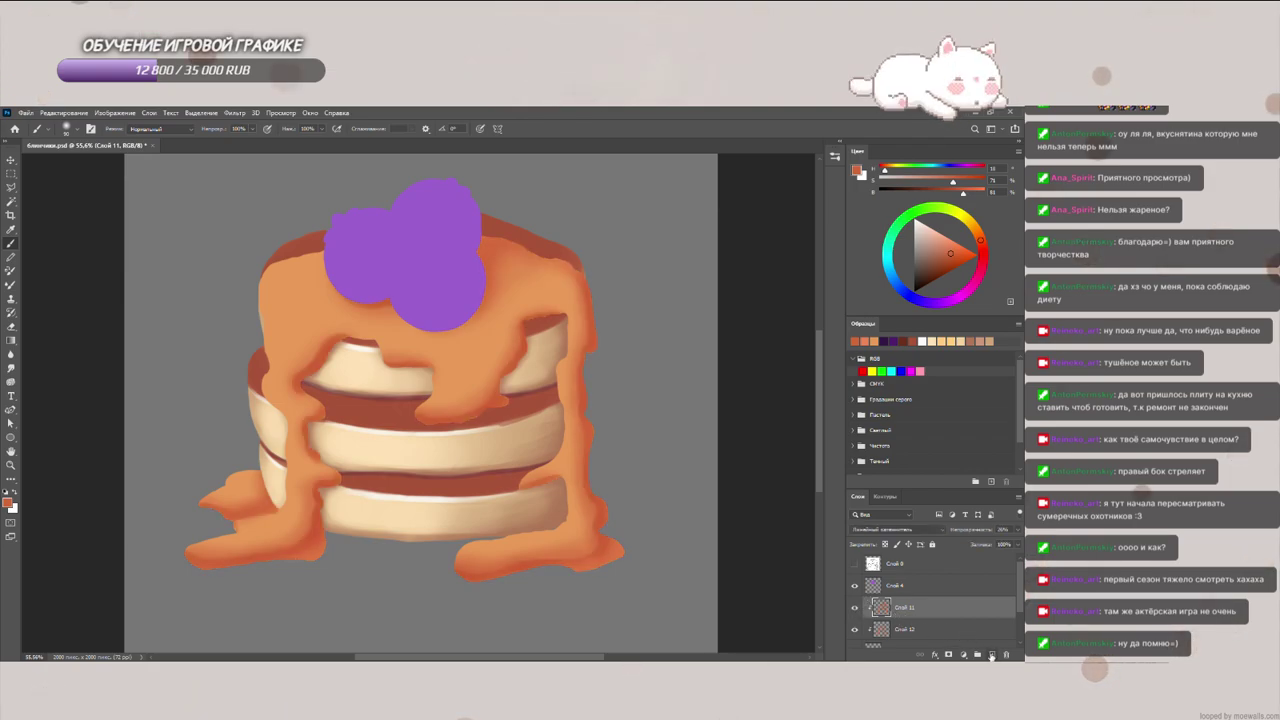
Step: Add a new layer above the Linear Burn shading and clip it to the syrup
alt+click(876, 617)
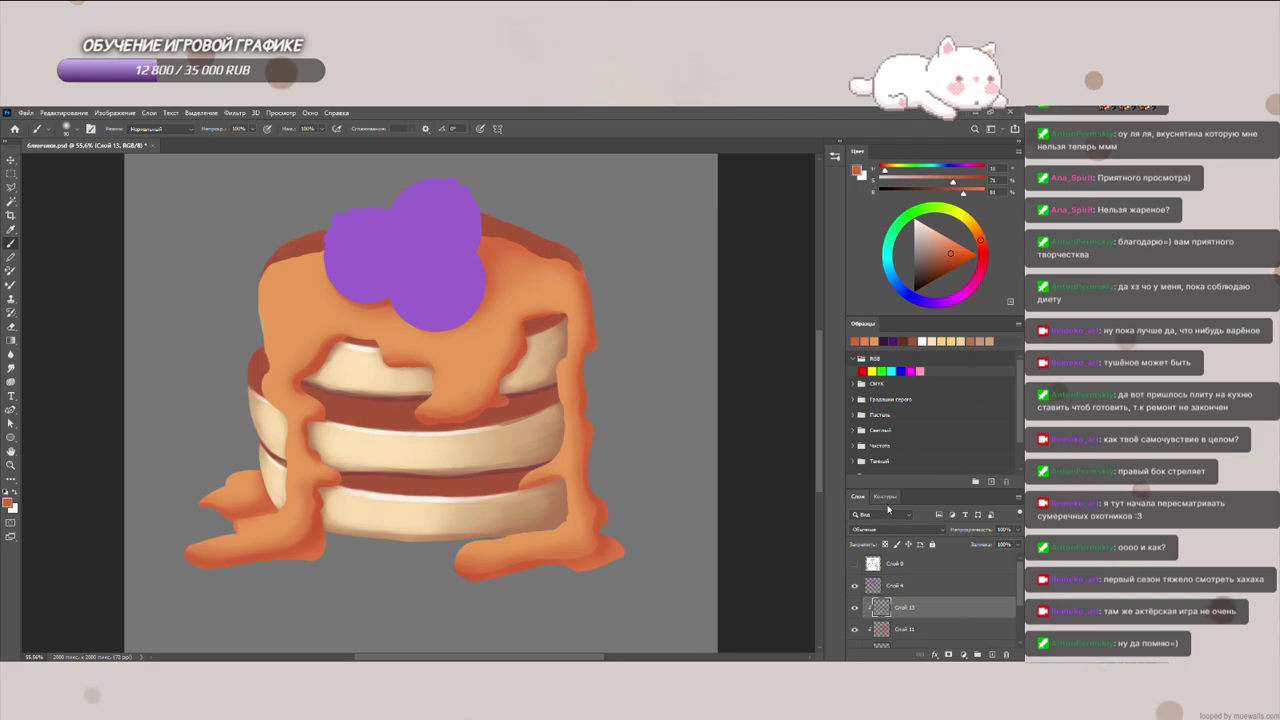
Step: Mix a golden yellow and paint soft highlights with a smaller brush along the syrup's left edge, left drip and front-left puddle
drag(950, 252, 945, 237)
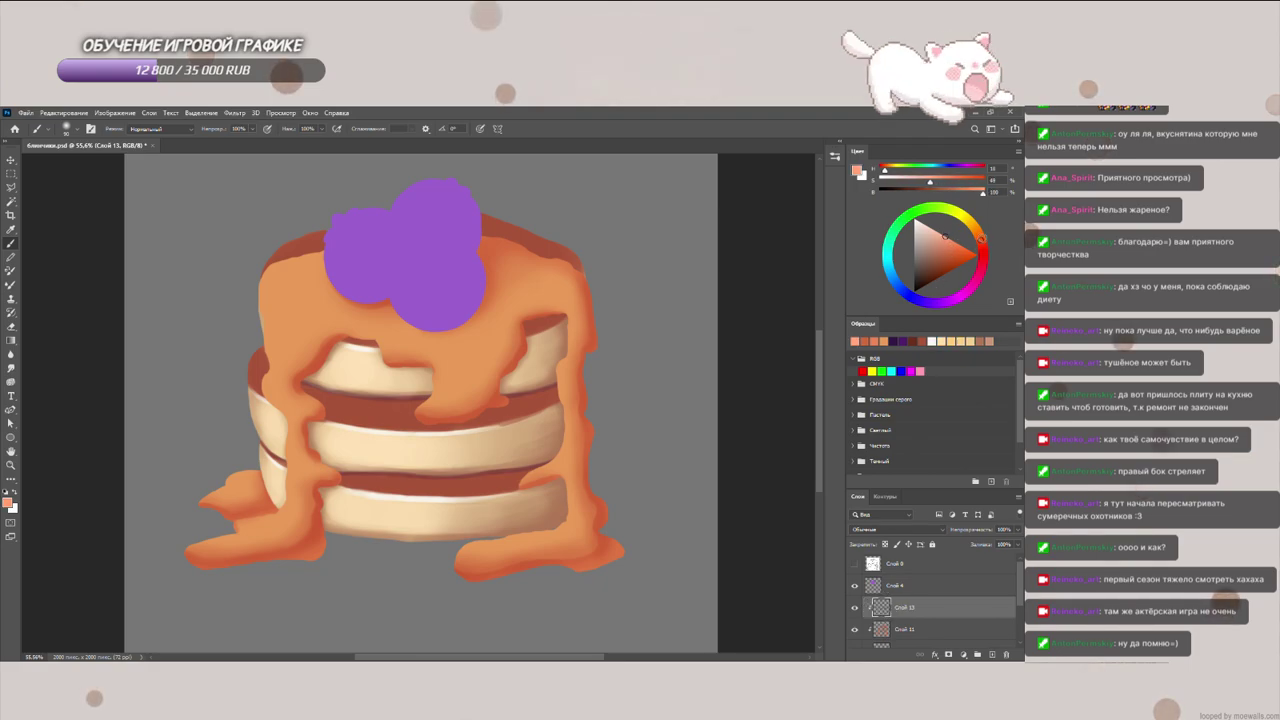
alt+click(445, 395)
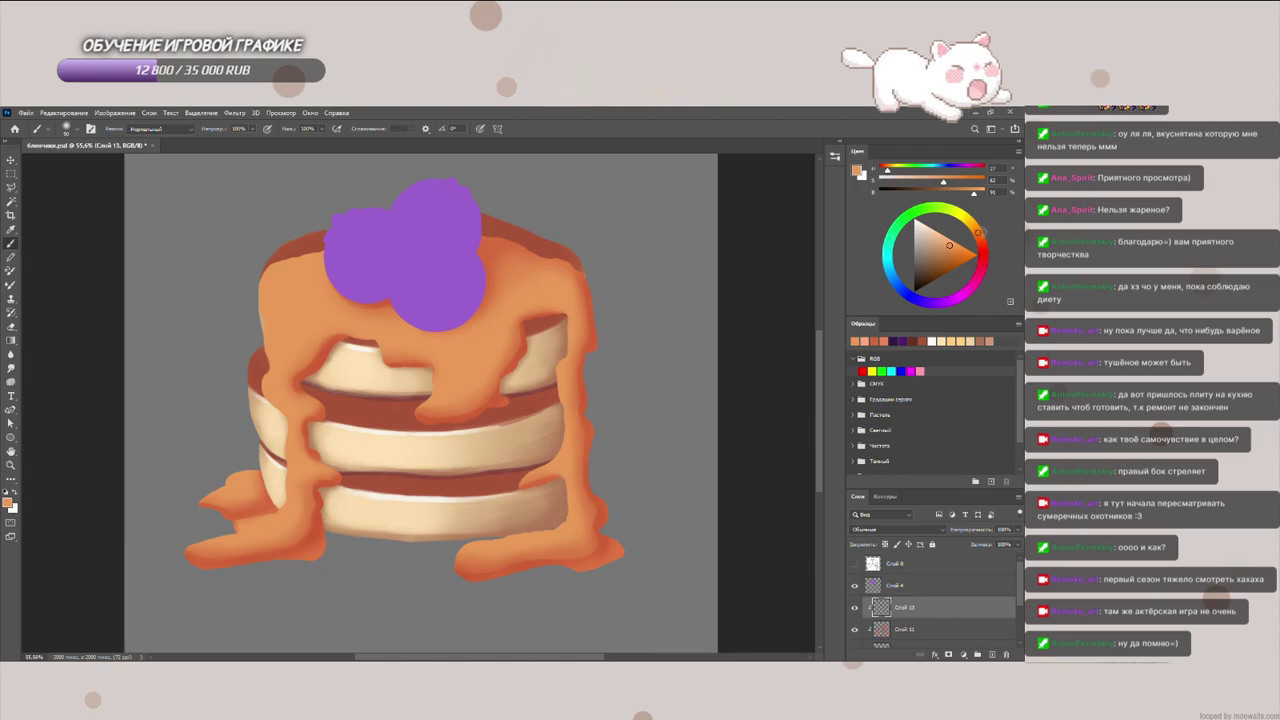
click(972, 224)
click(967, 246)
drag(966, 245, 963, 246)
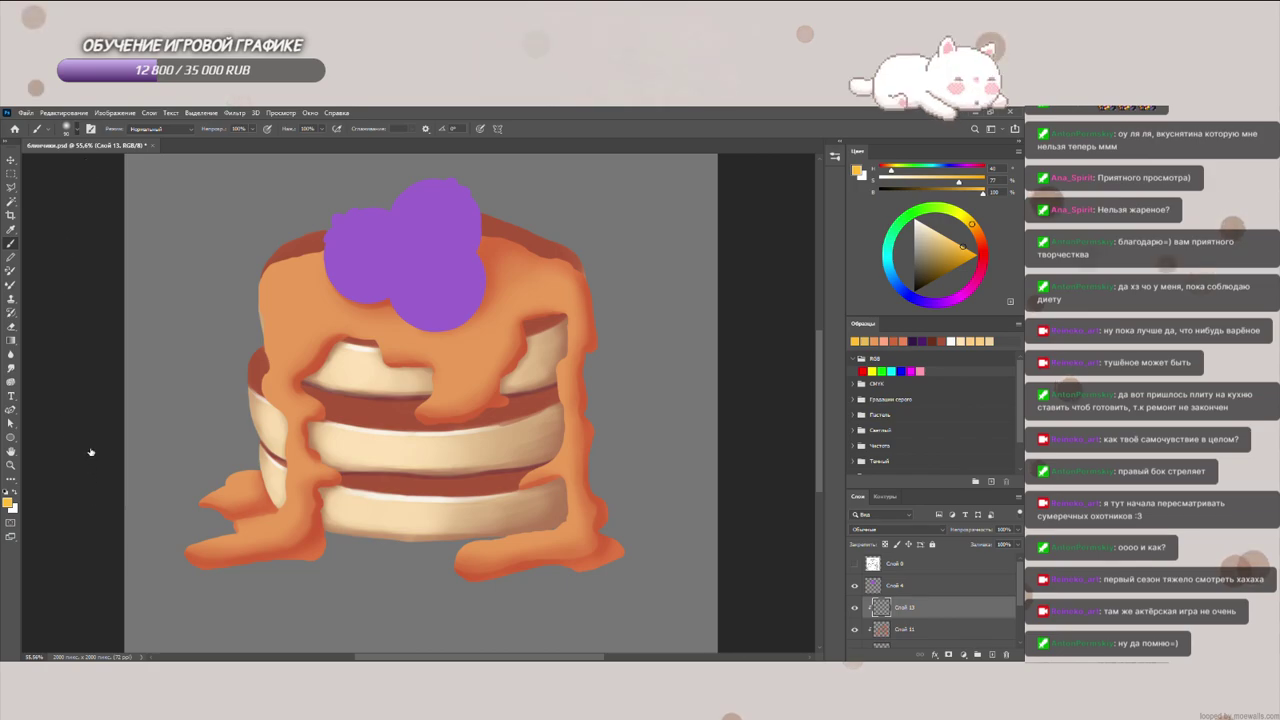
key(bracketleft)
key(bracketleft)
key(bracketleft)
mouse_move(281, 272)
mouse_down()
mouse_move(276, 332)
mouse_move(278, 286)
mouse_move(304, 269)
mouse_up()
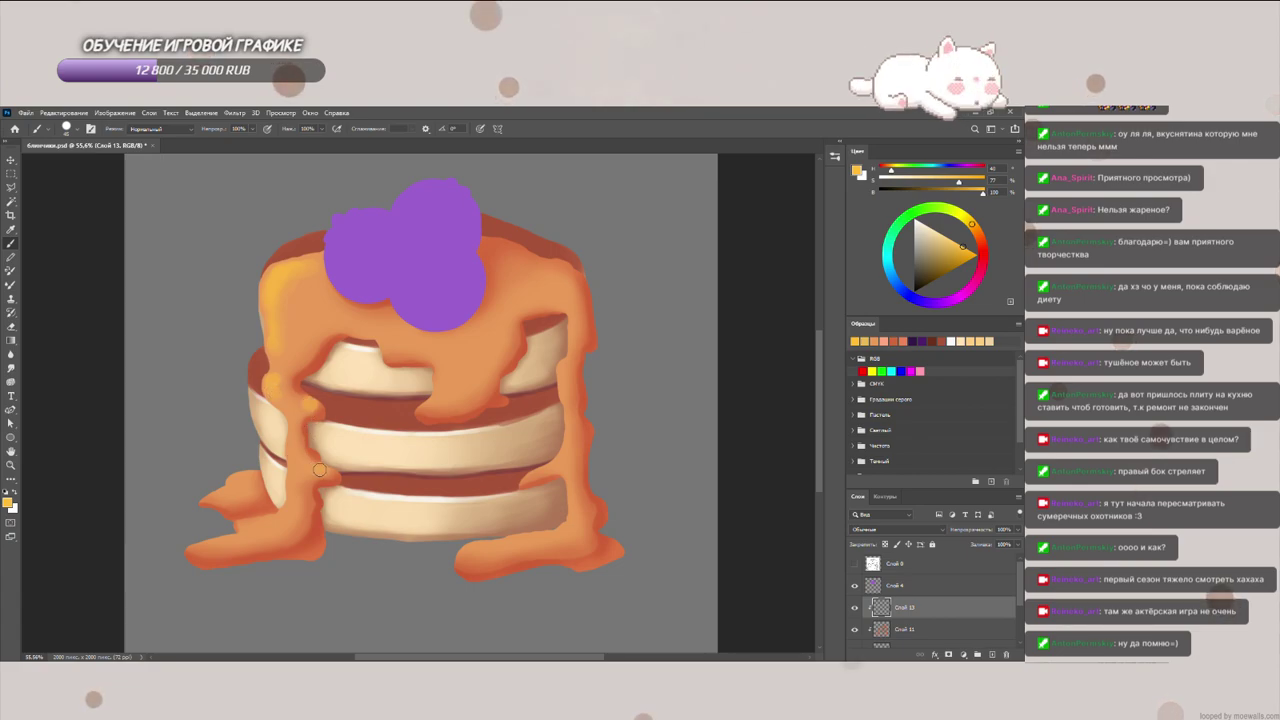
drag(273, 521, 243, 528)
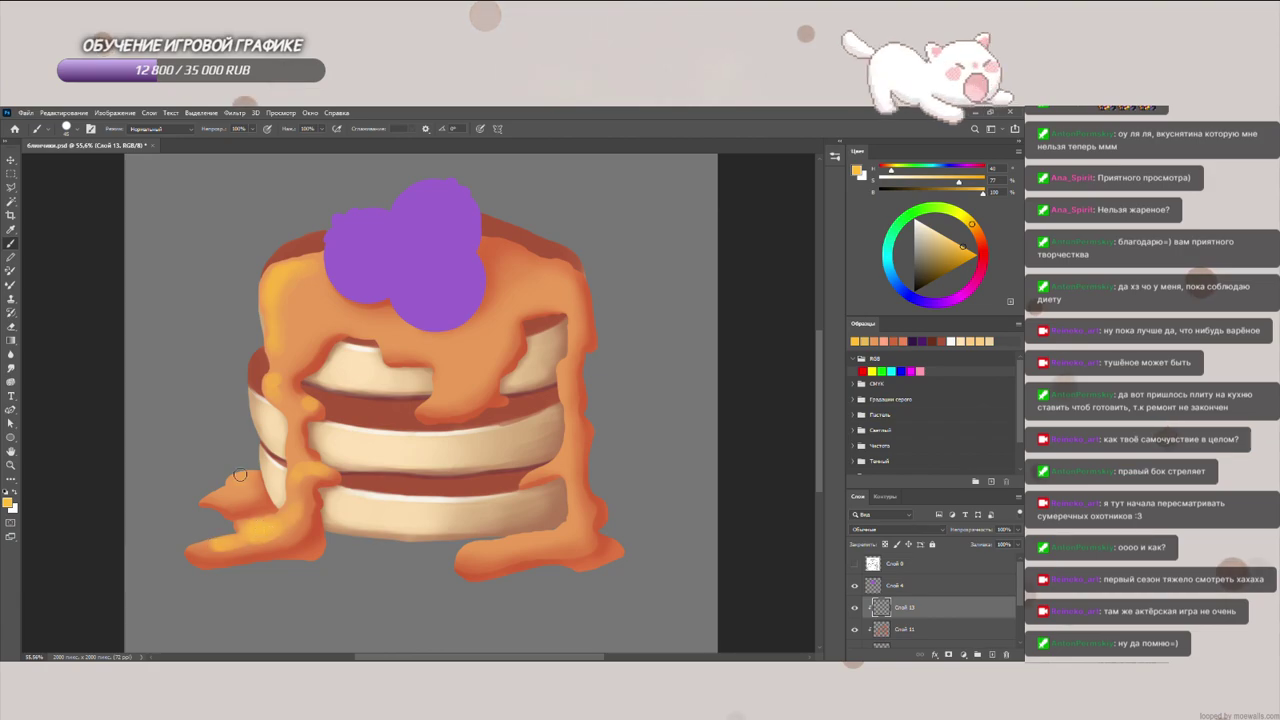
Step: Paint broader golden-yellow highlights with a larger brush on the central drip, the syrup's top surface and the right-hand drip
key(])
key(])
key(])
key(])
key(])
drag(455, 379, 458, 380)
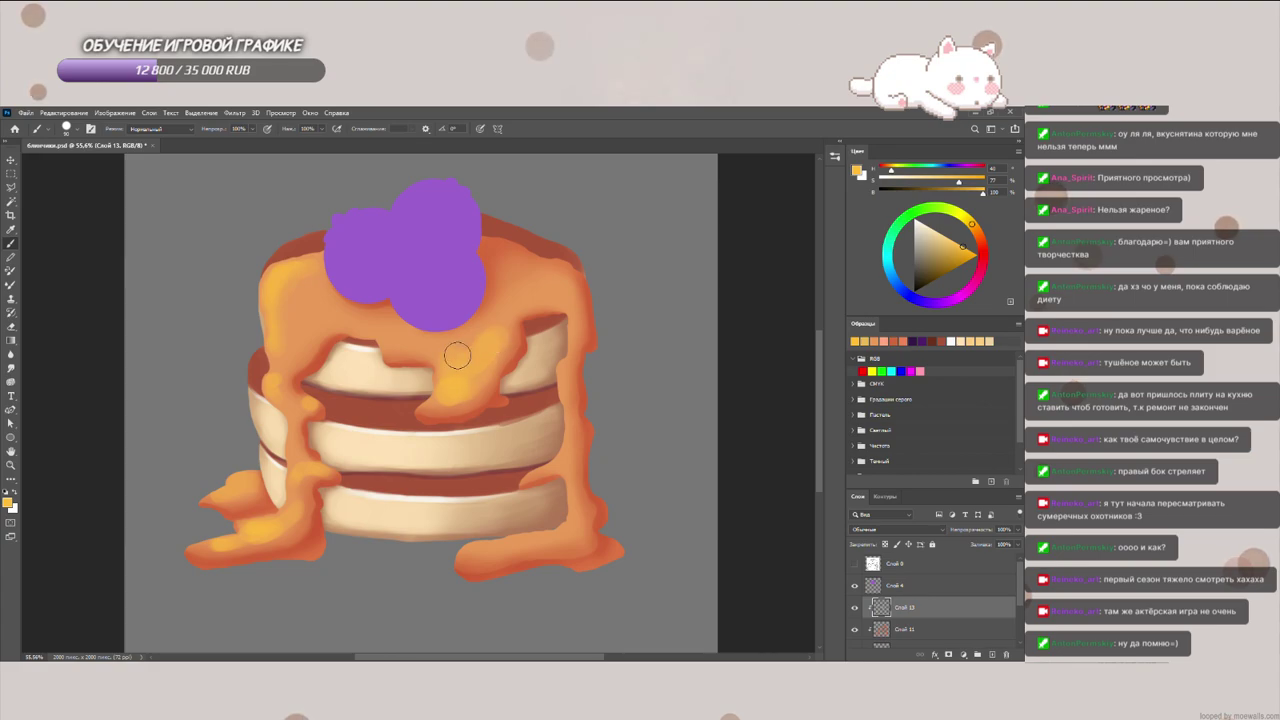
drag(304, 306, 347, 323)
key([)
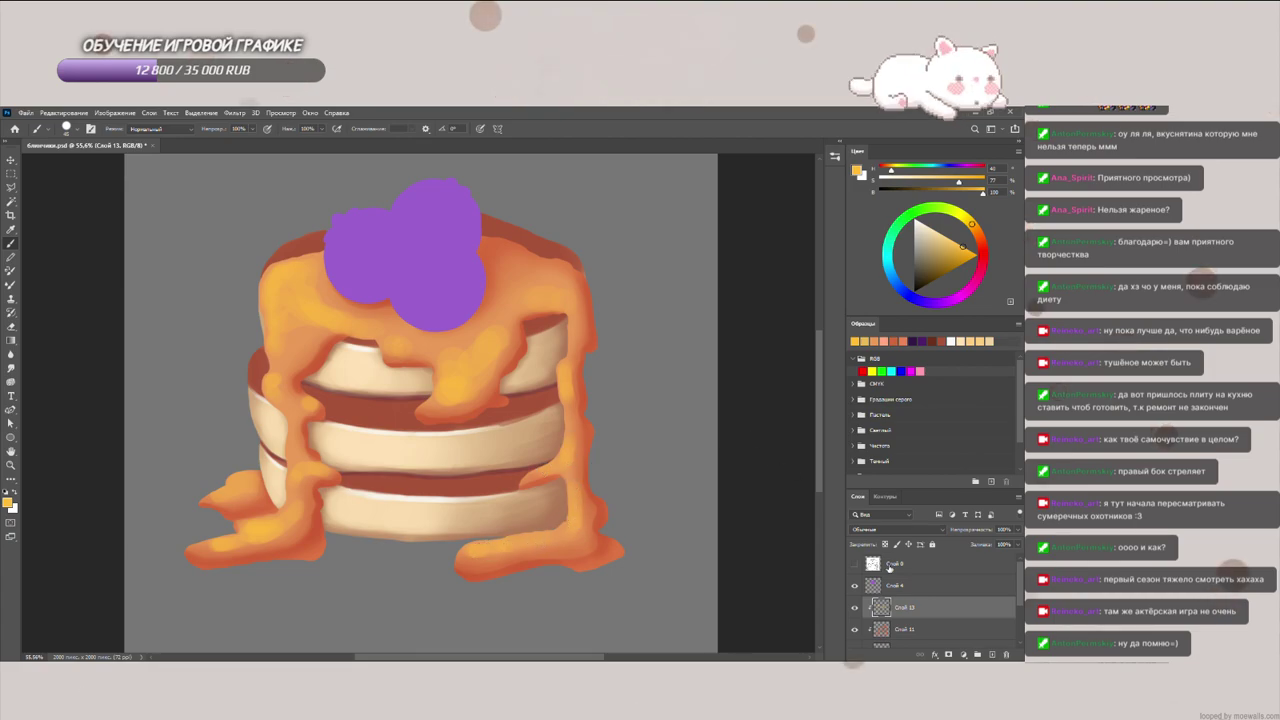
Step: Set the yellow highlight layer to Linear Dodge (Линейный осветлитель), blend the highlights into smooth shapes and lower the layer's opacity
scroll(884, 529, down, 10)
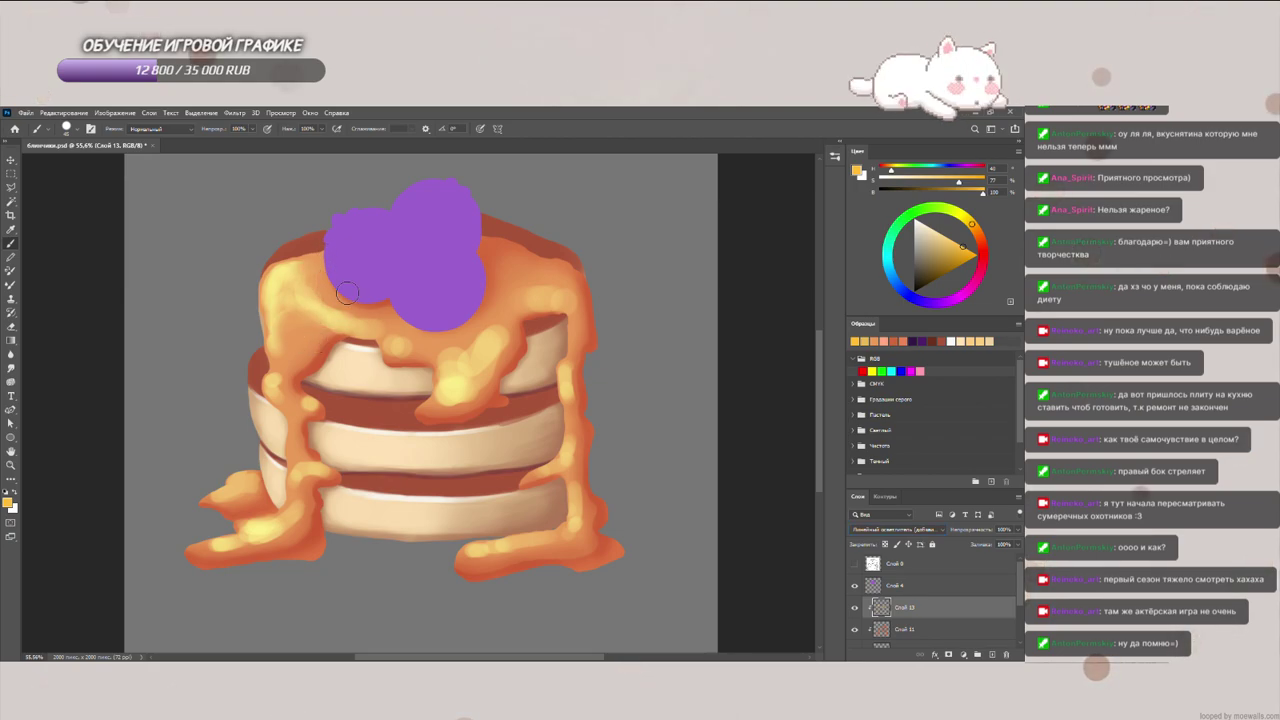
mouse_move(285, 280)
mouse_down()
mouse_move(281, 339)
mouse_move(276, 295)
mouse_move(280, 313)
mouse_move(305, 280)
mouse_move(341, 322)
mouse_up()
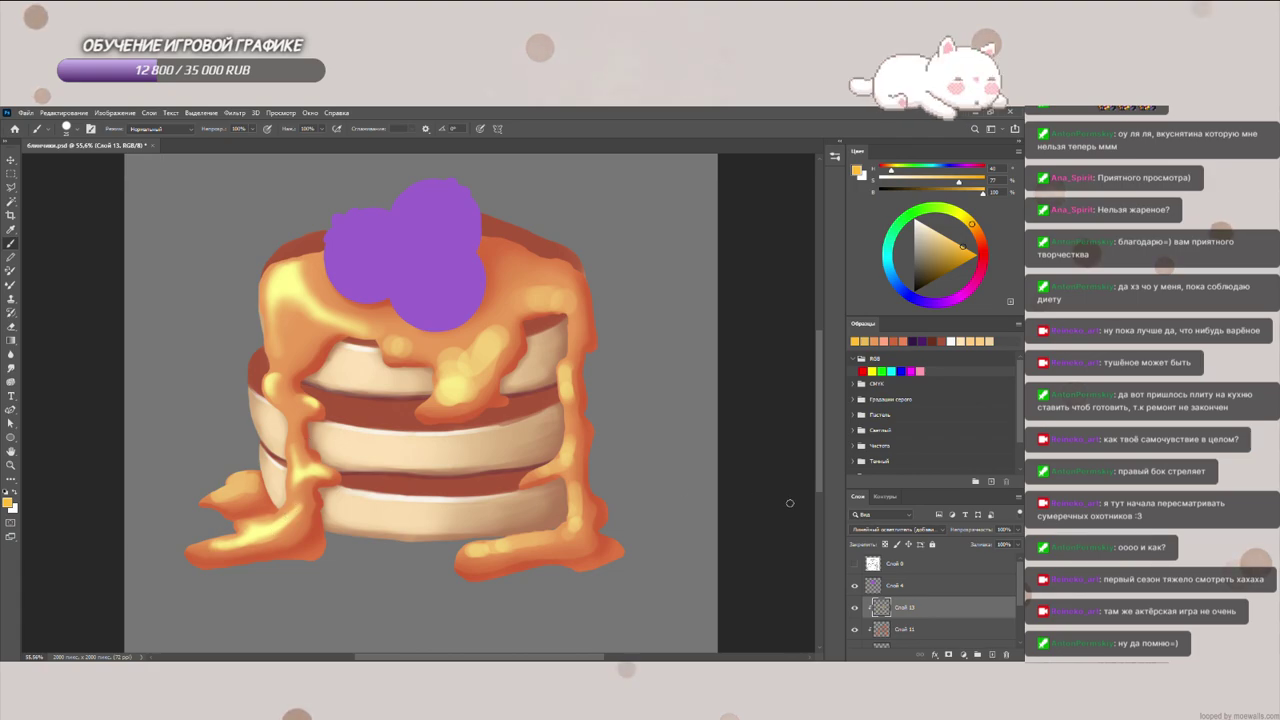
click(1017, 530)
drag(1017, 545, 994, 546)
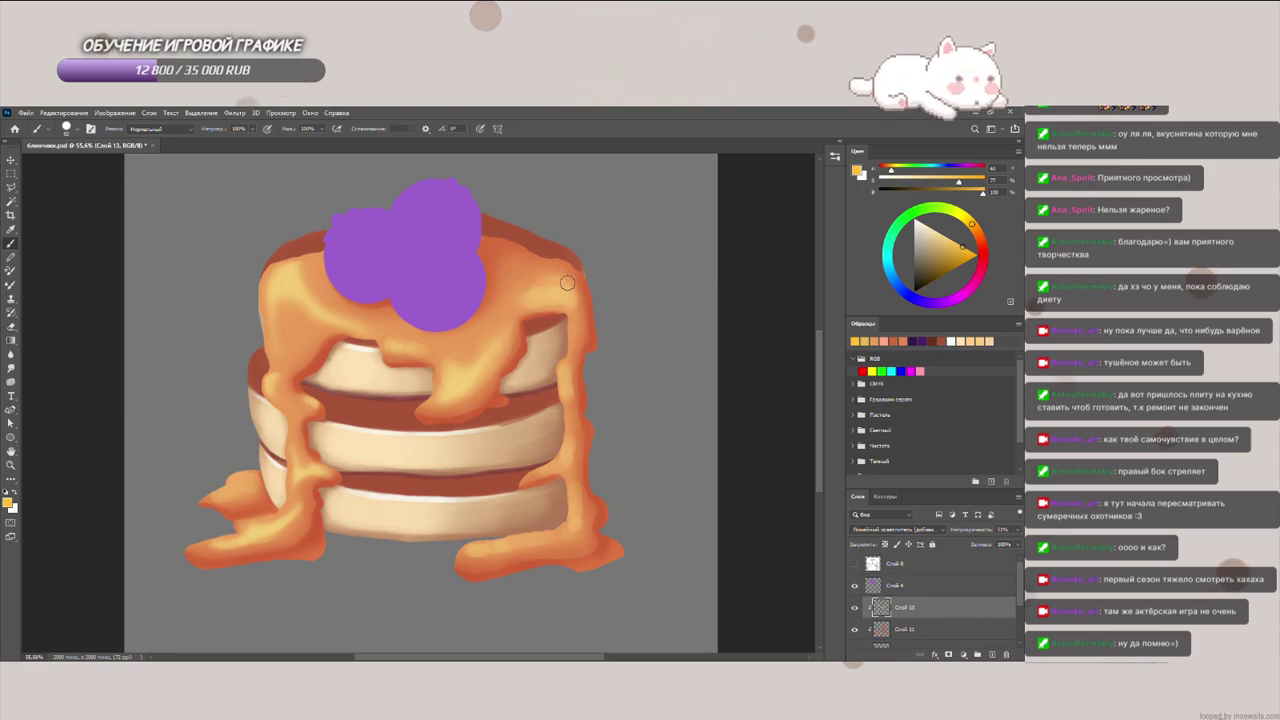
drag(567, 283, 560, 273)
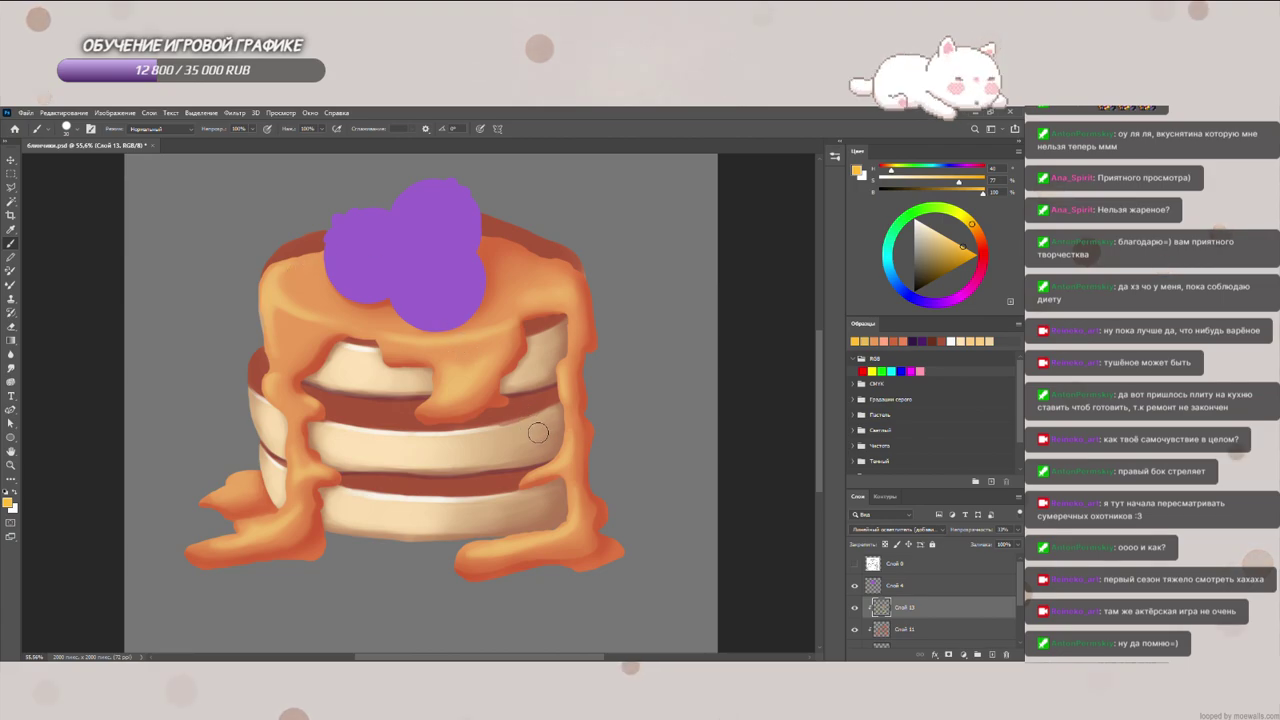
Step: Add a clipped layer above Слой 11 and paint dark purple shadows around the berries and along the syrup's right edge
click(929, 631)
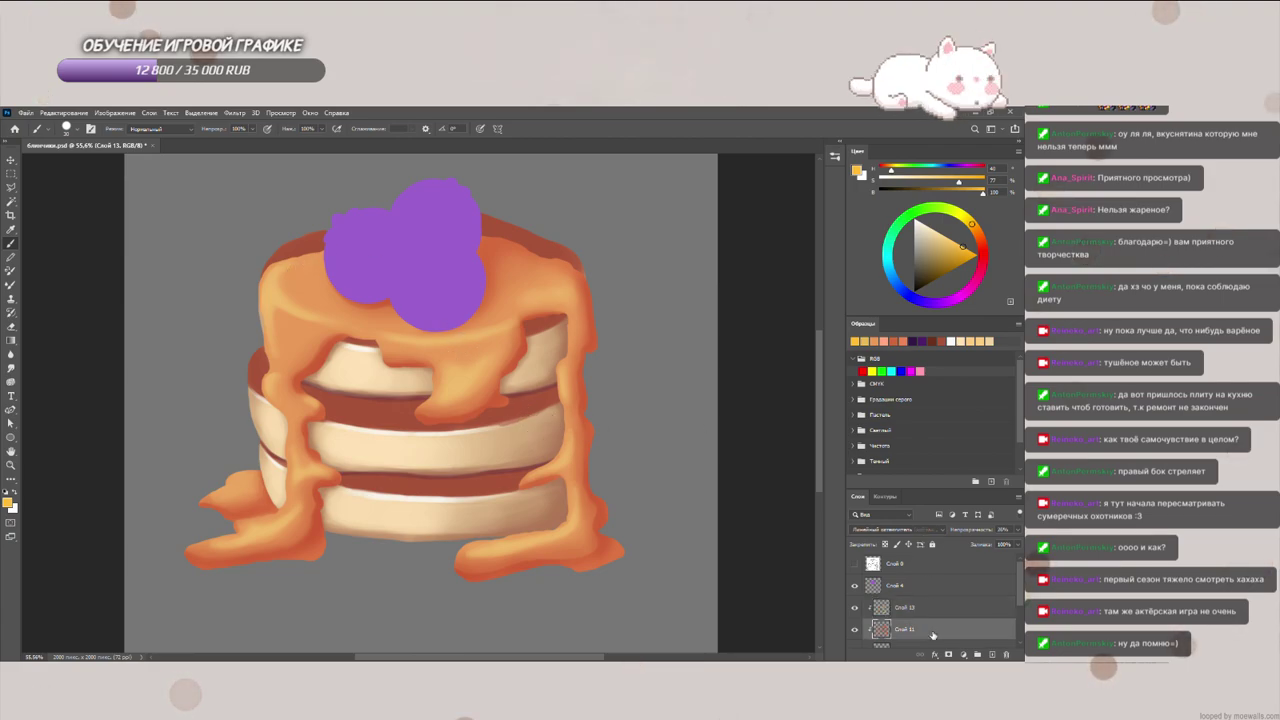
click(917, 341)
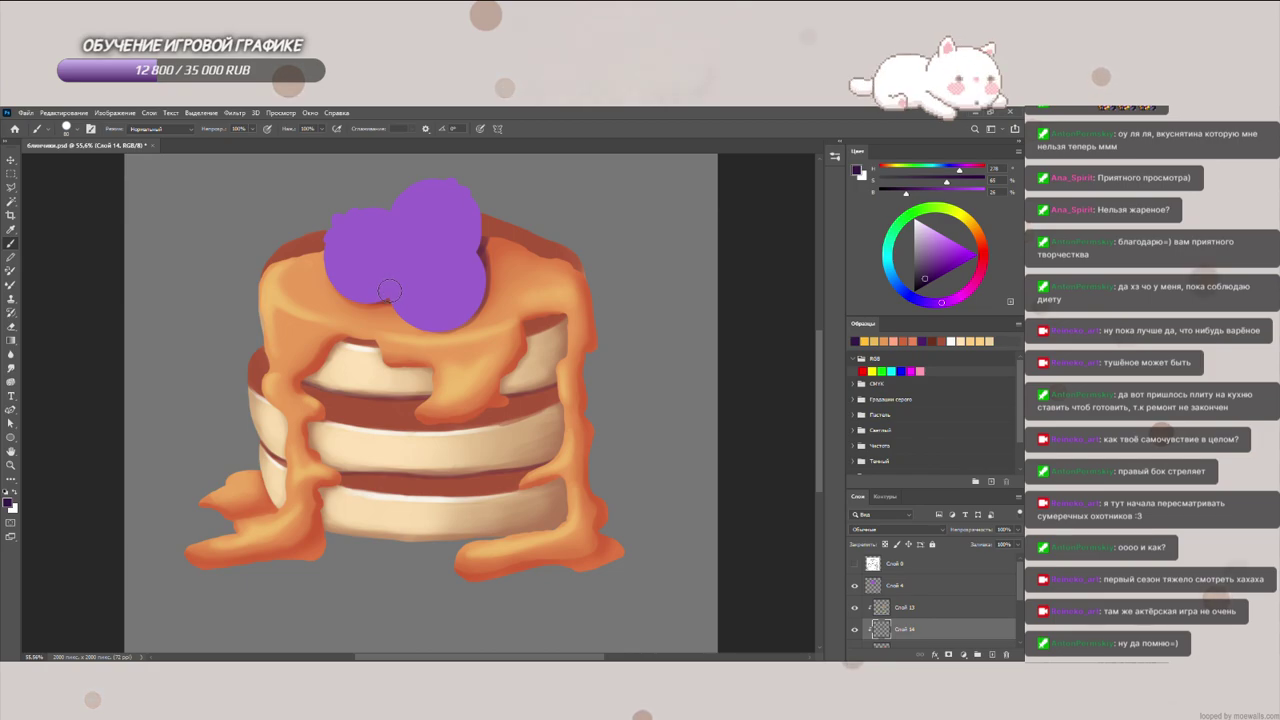
mouse_move(484, 234)
mouse_down()
mouse_move(488, 247)
mouse_move(553, 251)
mouse_up()
drag(602, 318, 597, 273)
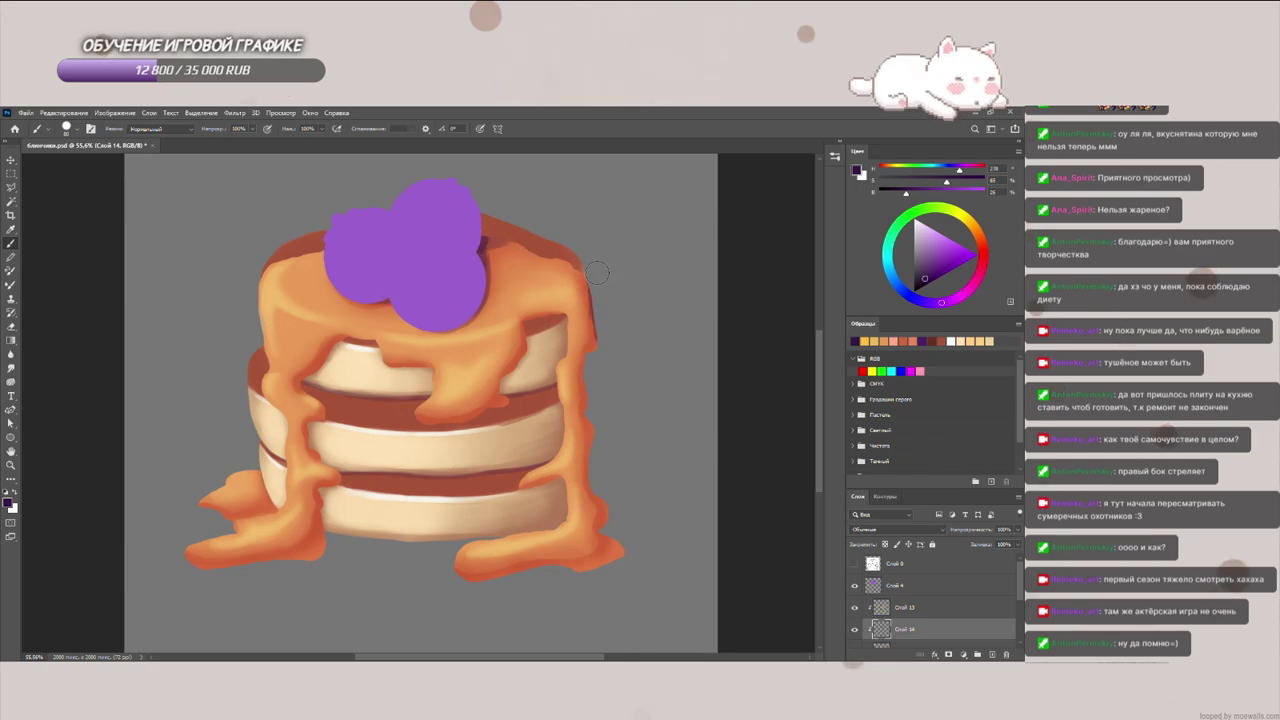
drag(604, 340, 600, 426)
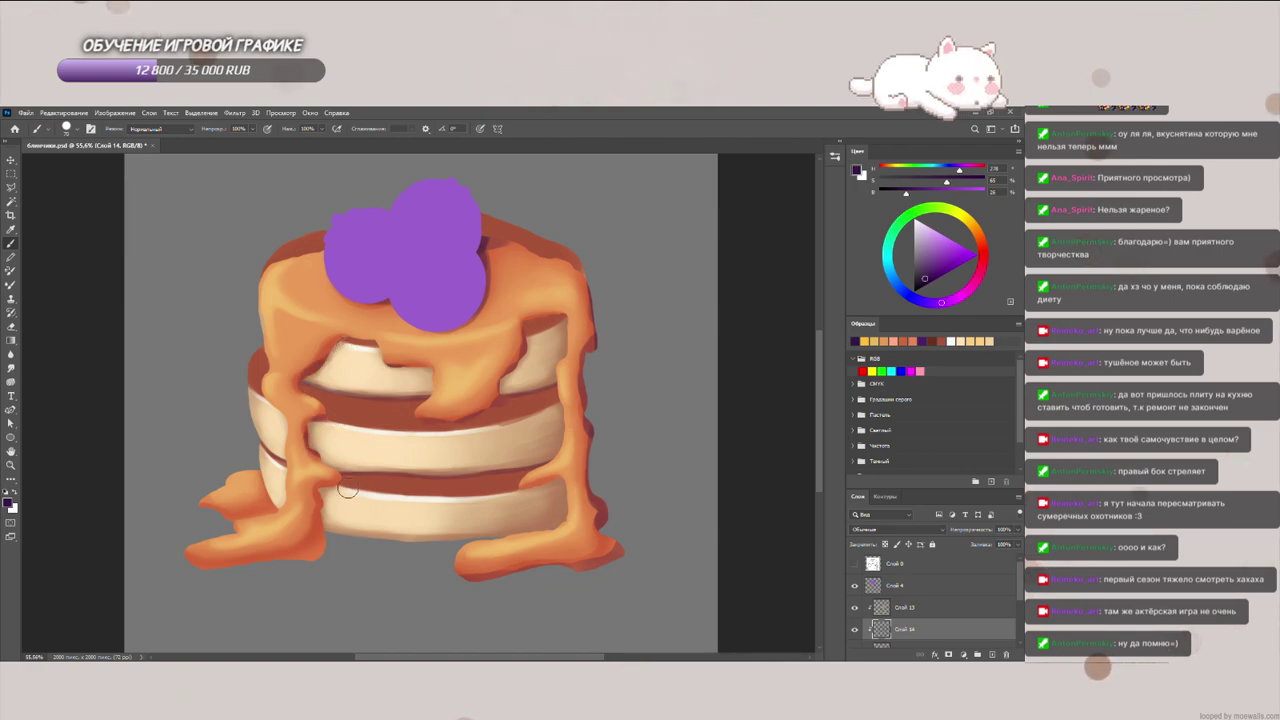
Step: Refine the dark purple shadows along the syrup's drip edges with a smaller brush and reduce the shadow layer's opacity
key(bracketleft)
key(bracketleft)
key(bracketleft)
key(bracketleft)
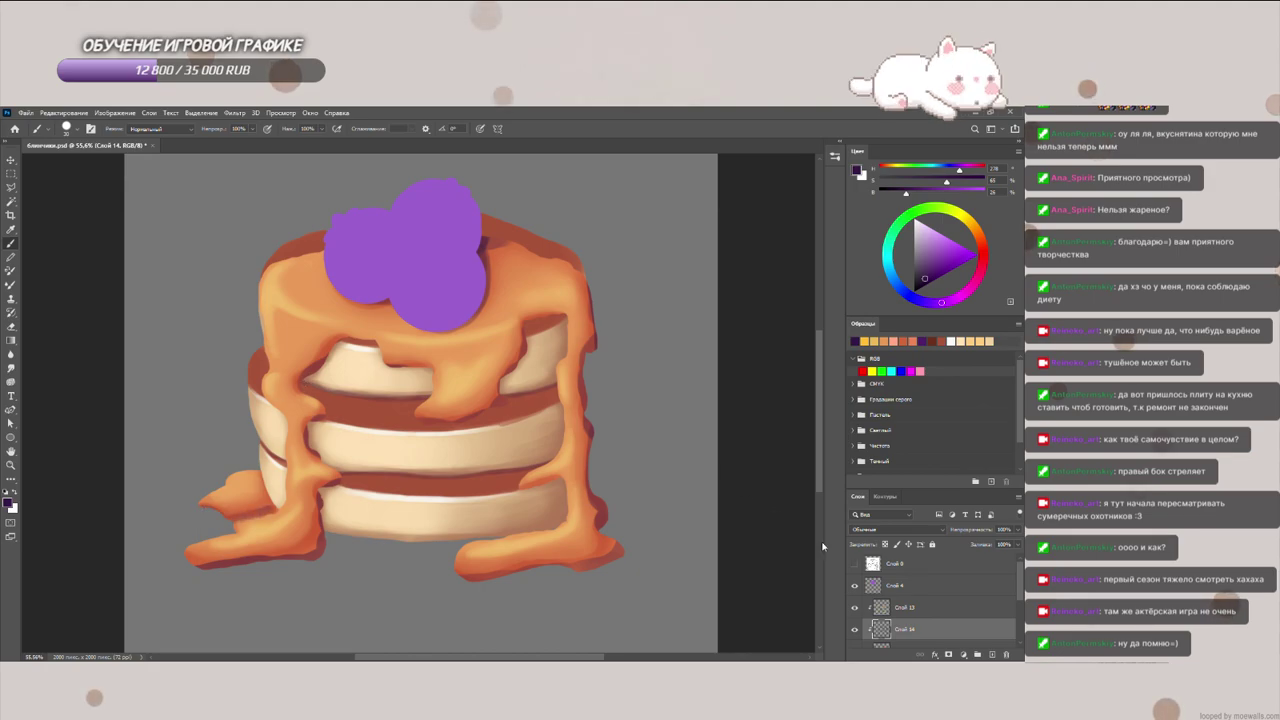
drag(1009, 542, 994, 547)
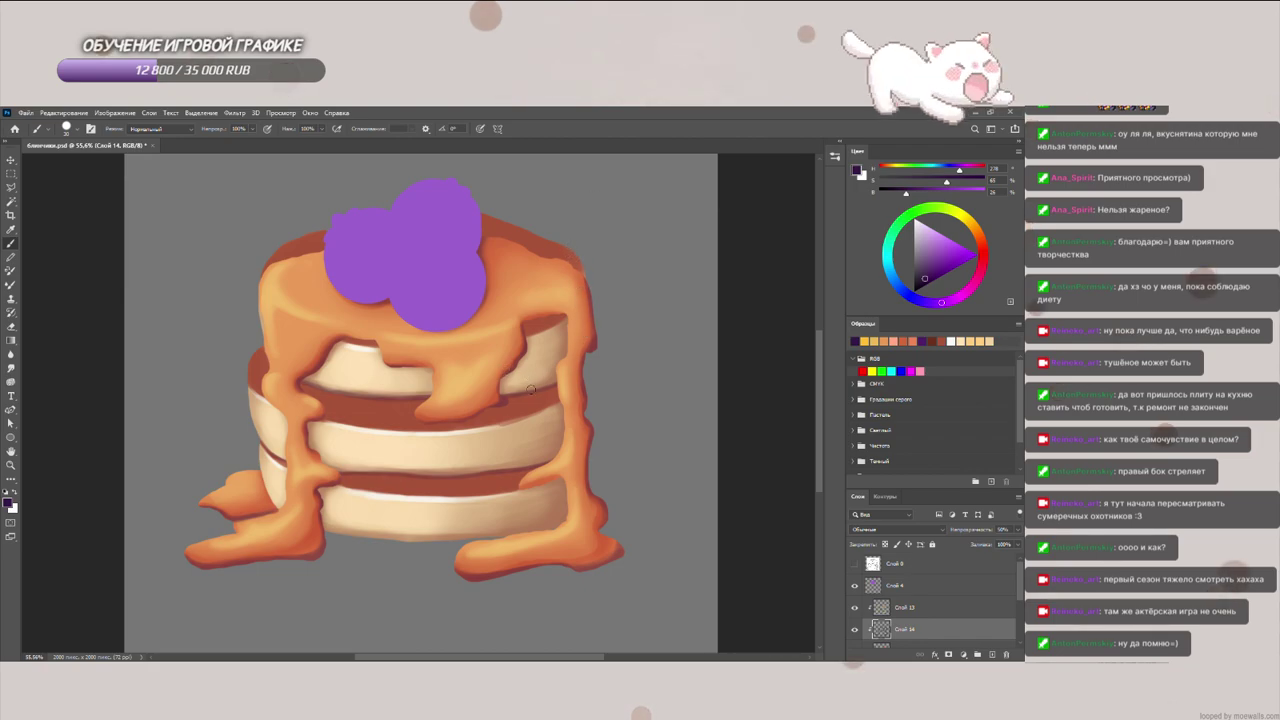
drag(1020, 536, 987, 543)
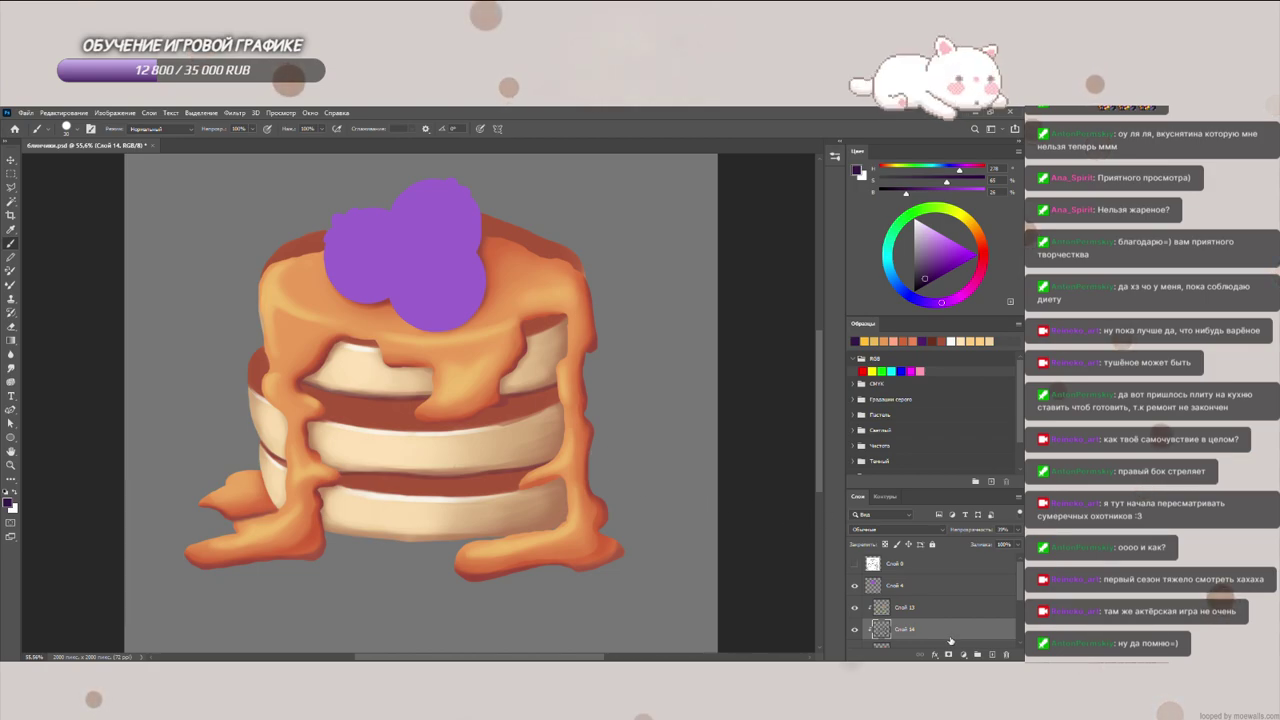
Step: Add a new top layer clipped to the syrup, saving the file, and paint thin pale cream glints along the syrup's edges and drips
key(alt+bracketright)
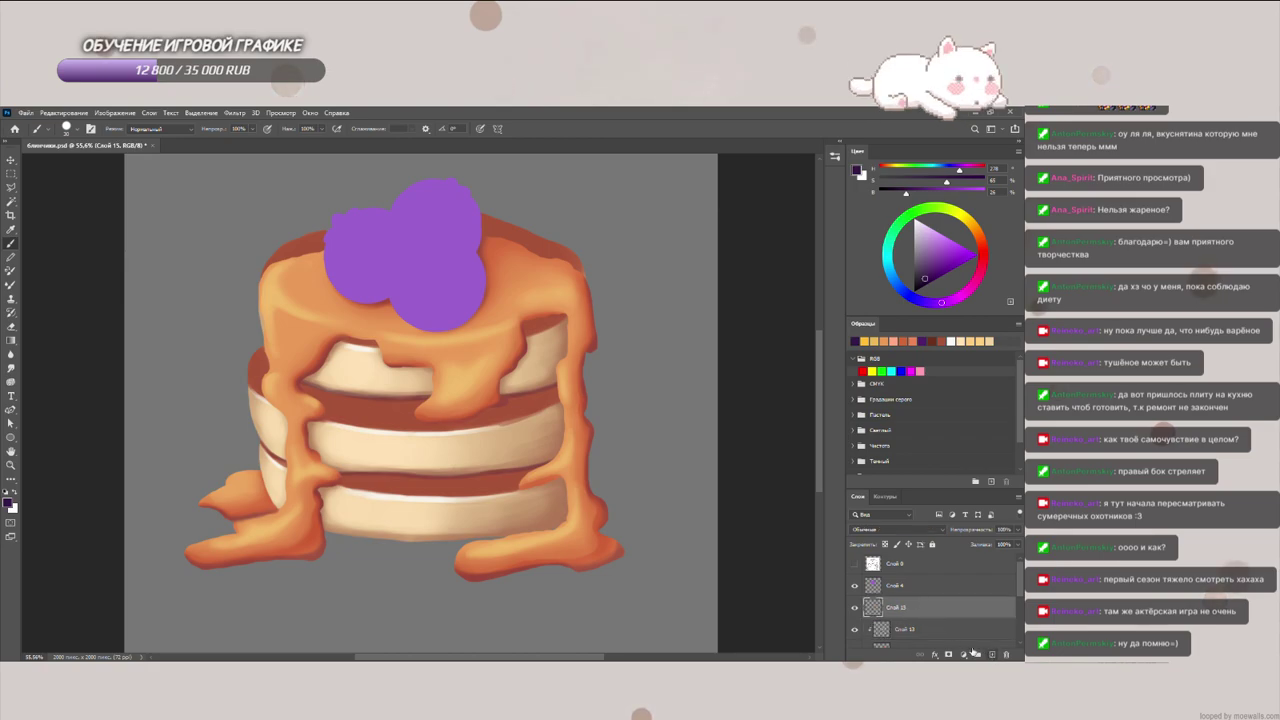
alt+click(890, 617)
key(ctrl+s)
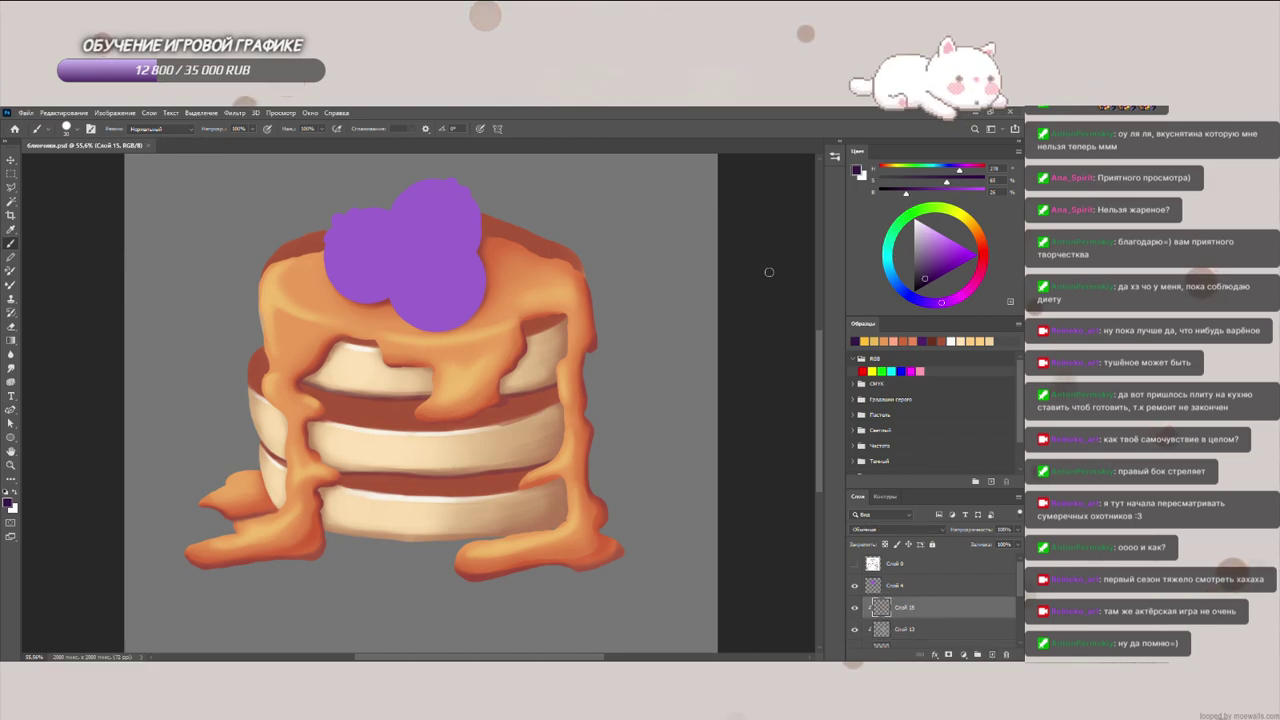
alt+click(271, 296)
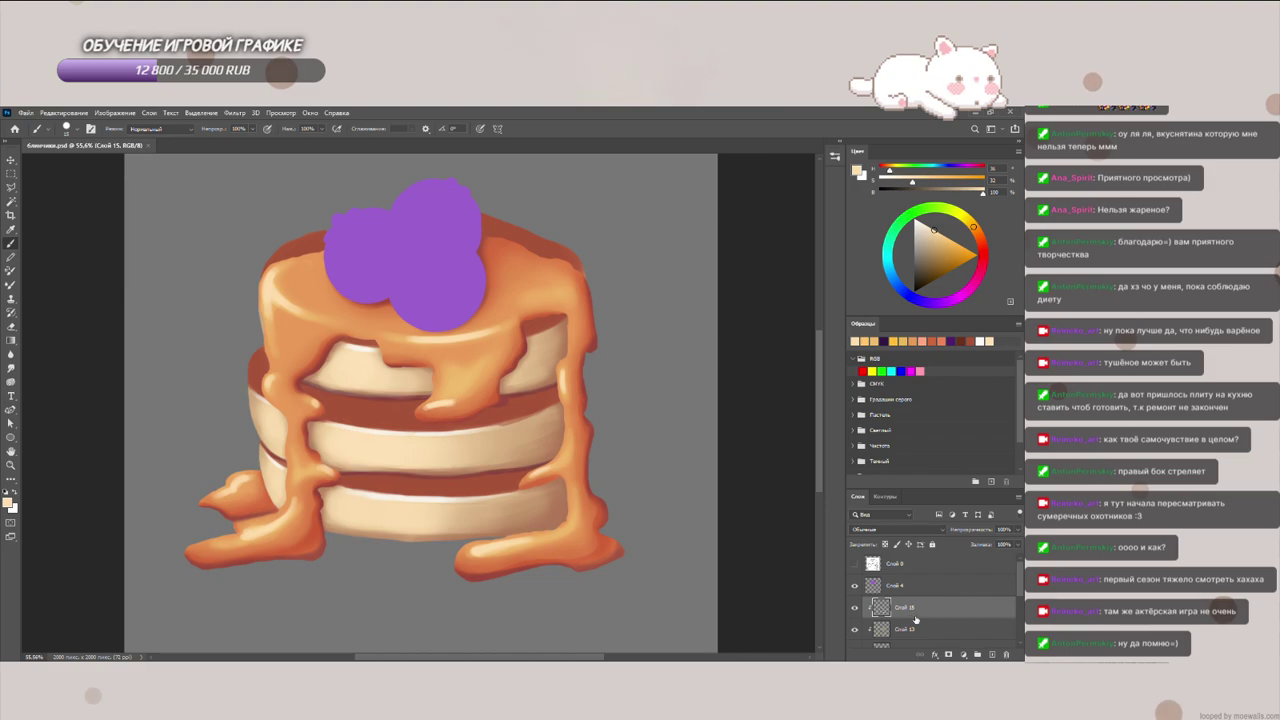
Step: Group the syrup layers and add a new layer clipped to the berry layer, Слой 4
scroll(900, 600, down, 5)
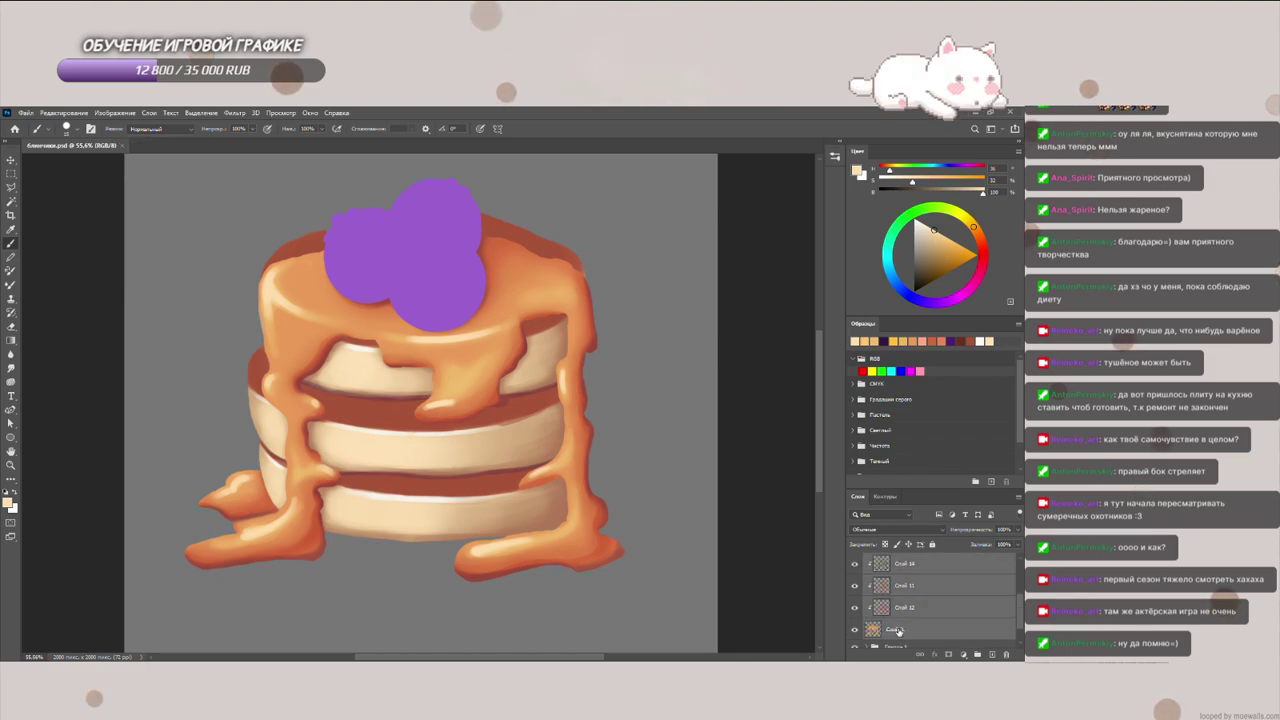
key(ctrl+g)
click(917, 586)
key(ctrl+shift+alt+n)
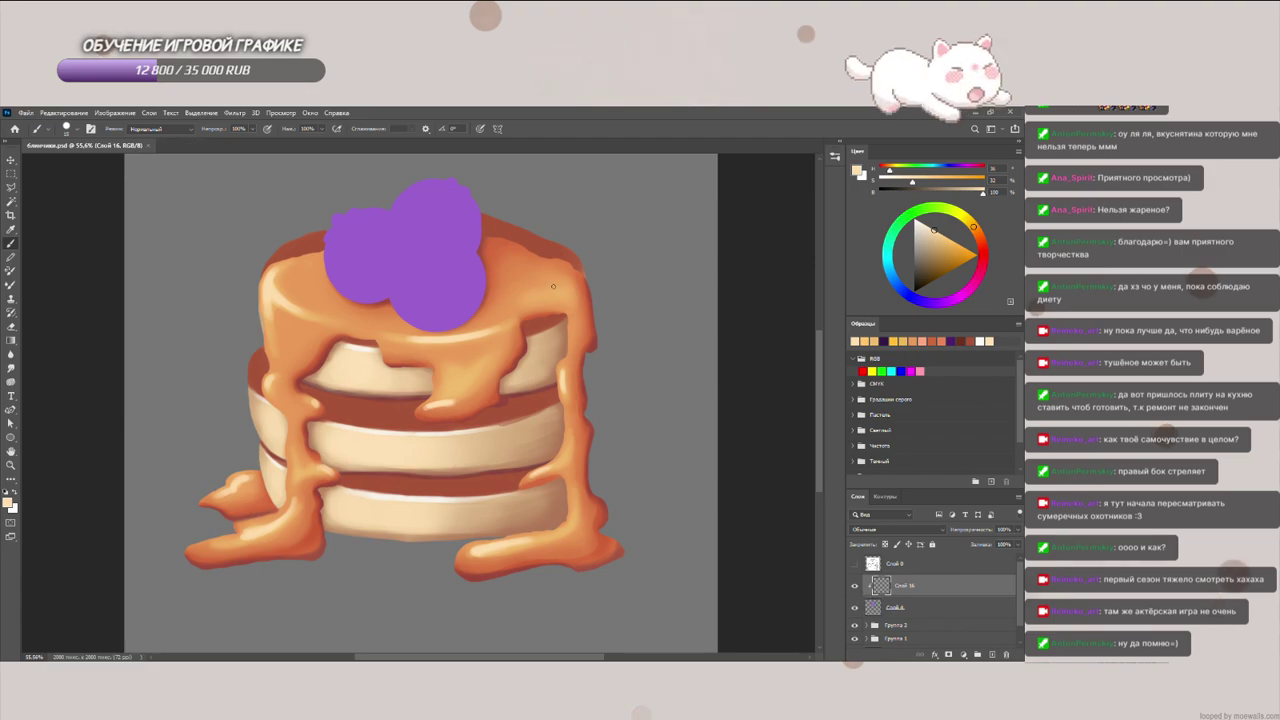
Step: Pick a dark blue-violet and show the sketch layer faintly over the berries as a guide for the clipped shading layer
alt+click(458, 277)
click(939, 258)
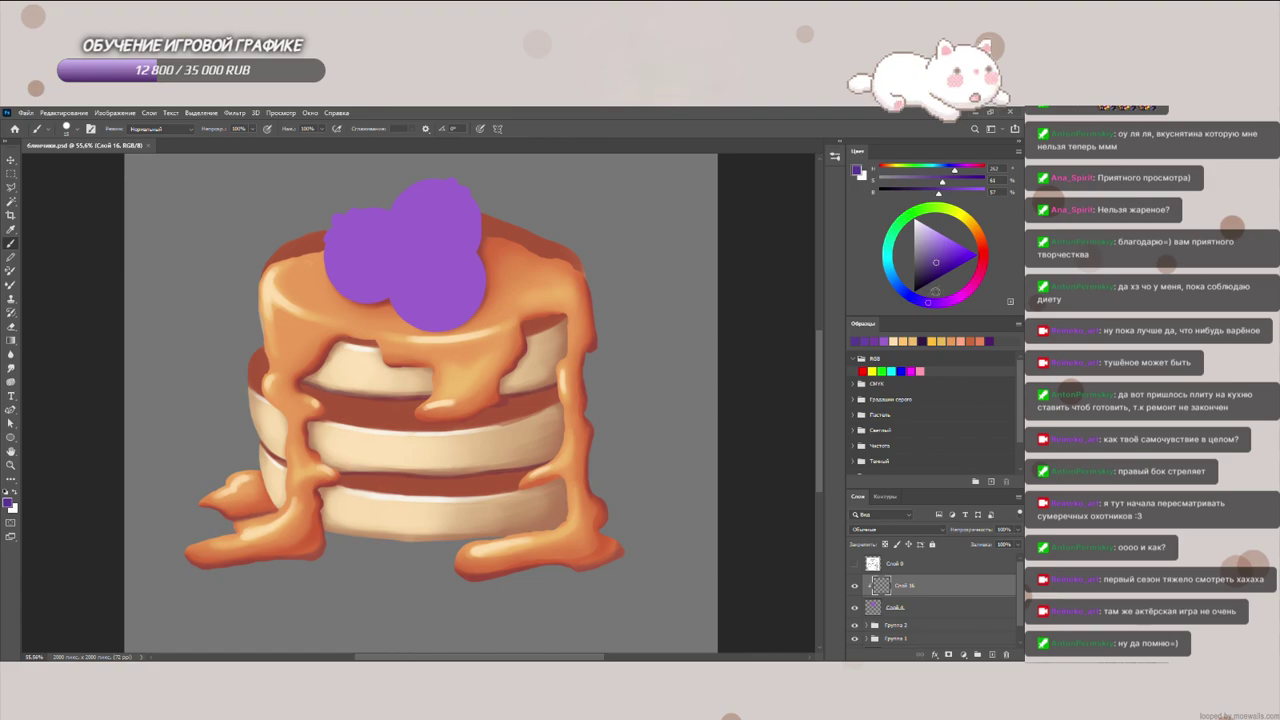
click(900, 565)
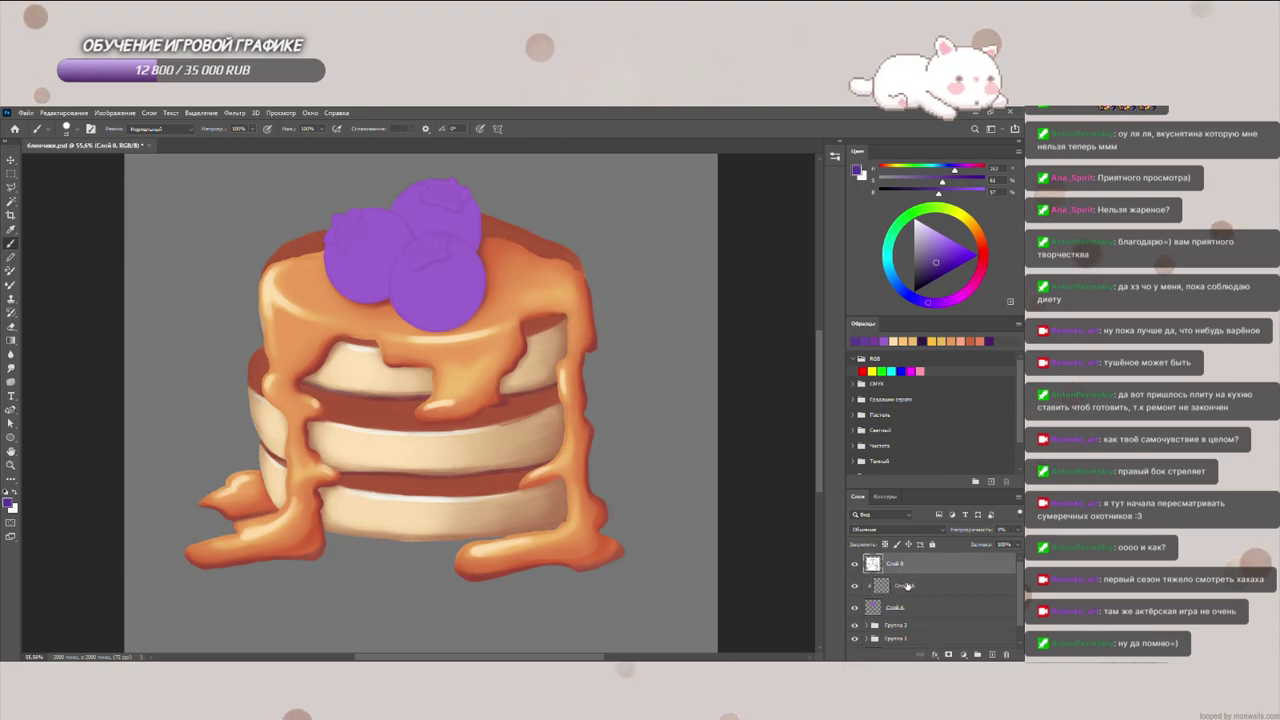
click(907, 586)
scroll(470, 406, up, 4)
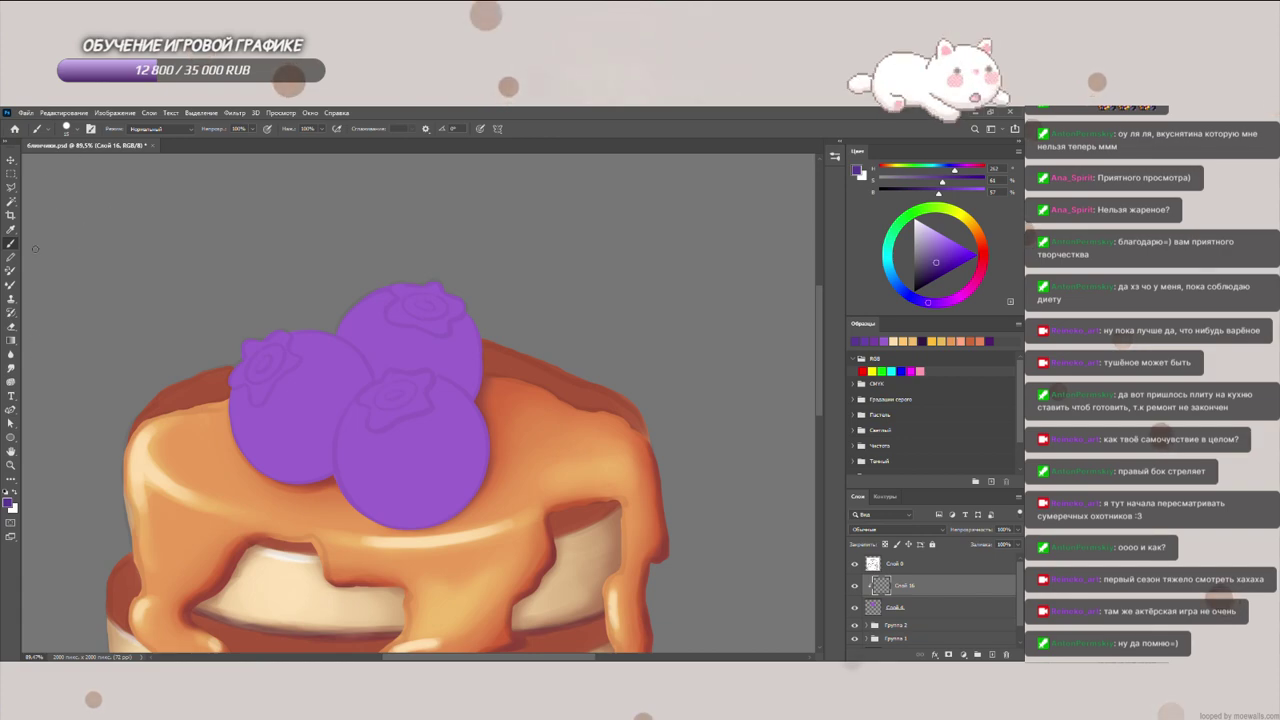
Step: Select the front berry with a freehand Lasso outline that follows its edge against the other two berries
click(11, 188)
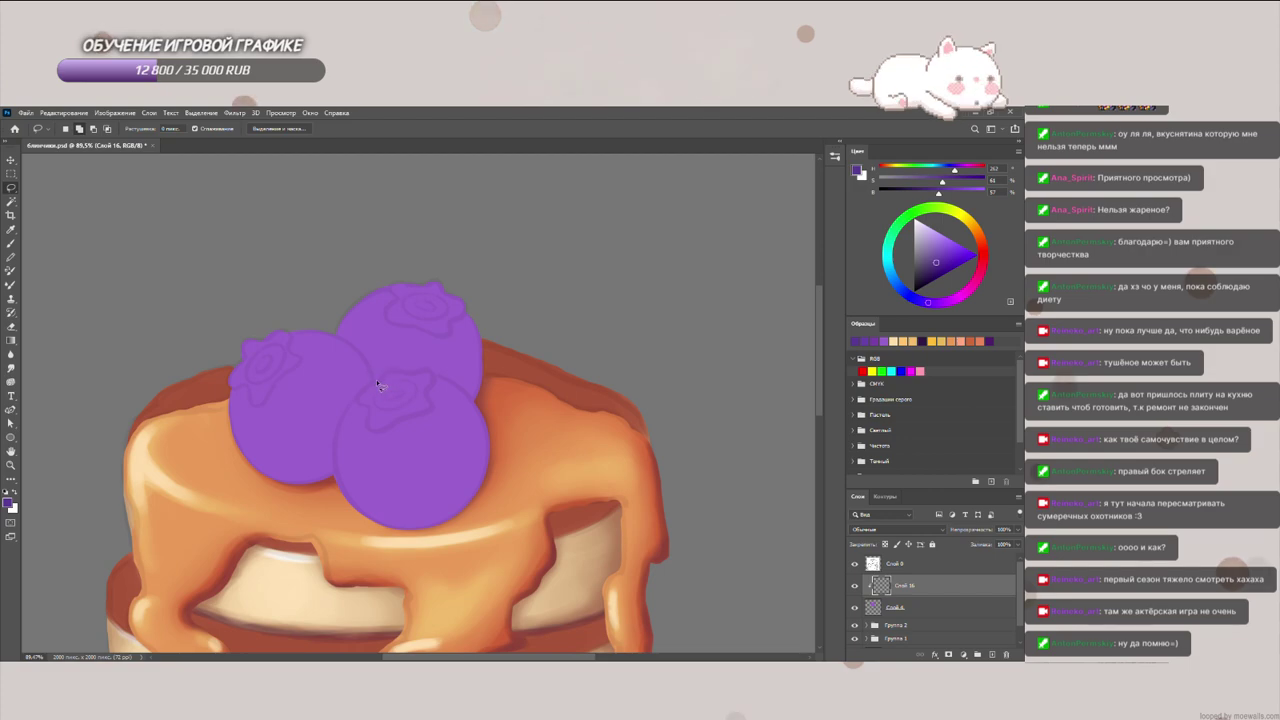
mouse_move(372, 388)
mouse_down()
mouse_move(333, 444)
mouse_move(345, 502)
mouse_up()
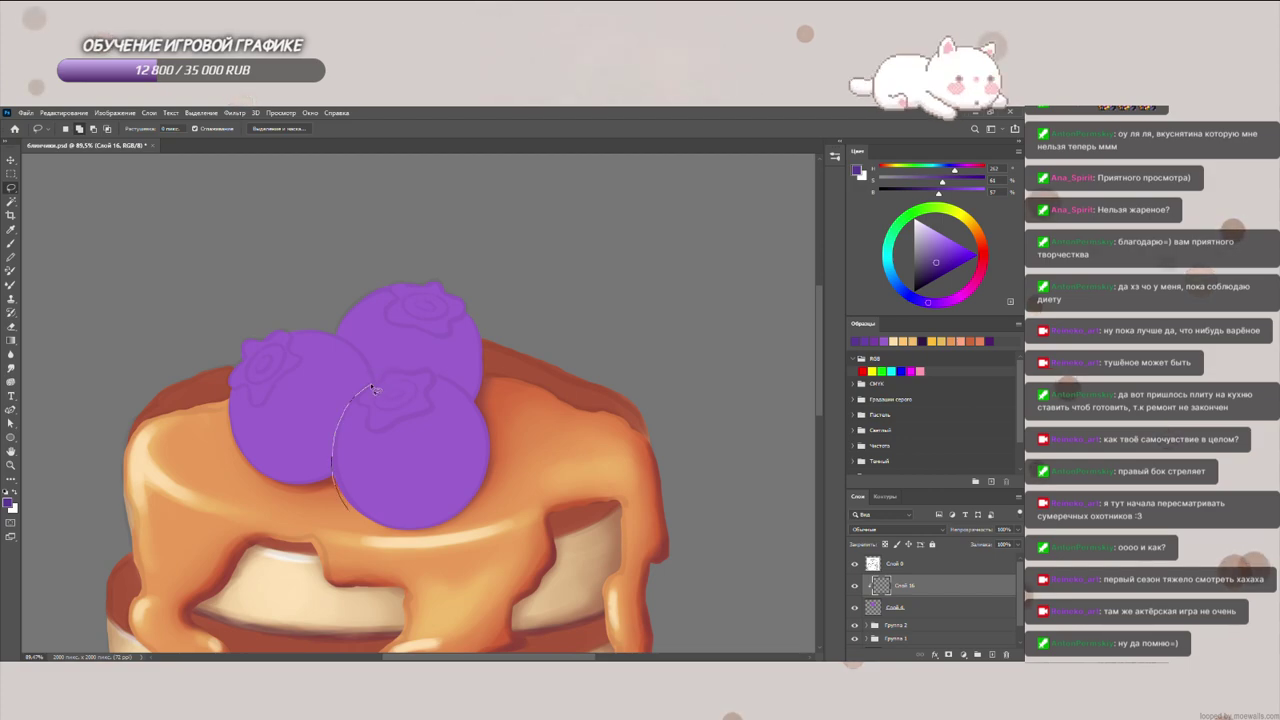
mouse_move(497, 412)
mouse_down()
mouse_move(441, 375)
mouse_move(374, 391)
mouse_up()
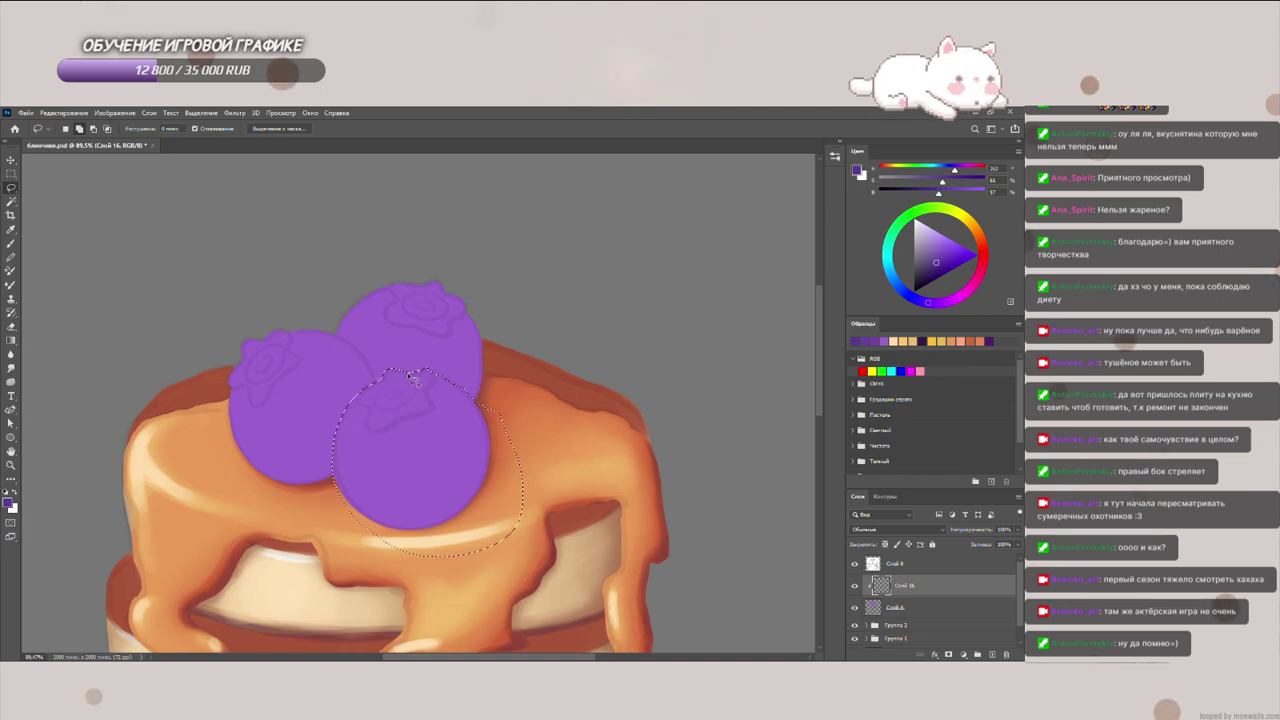
Step: Paint dark blue-violet shading on the lower and right sides of the selected front berry and blend it toward the lit side
click(11, 243)
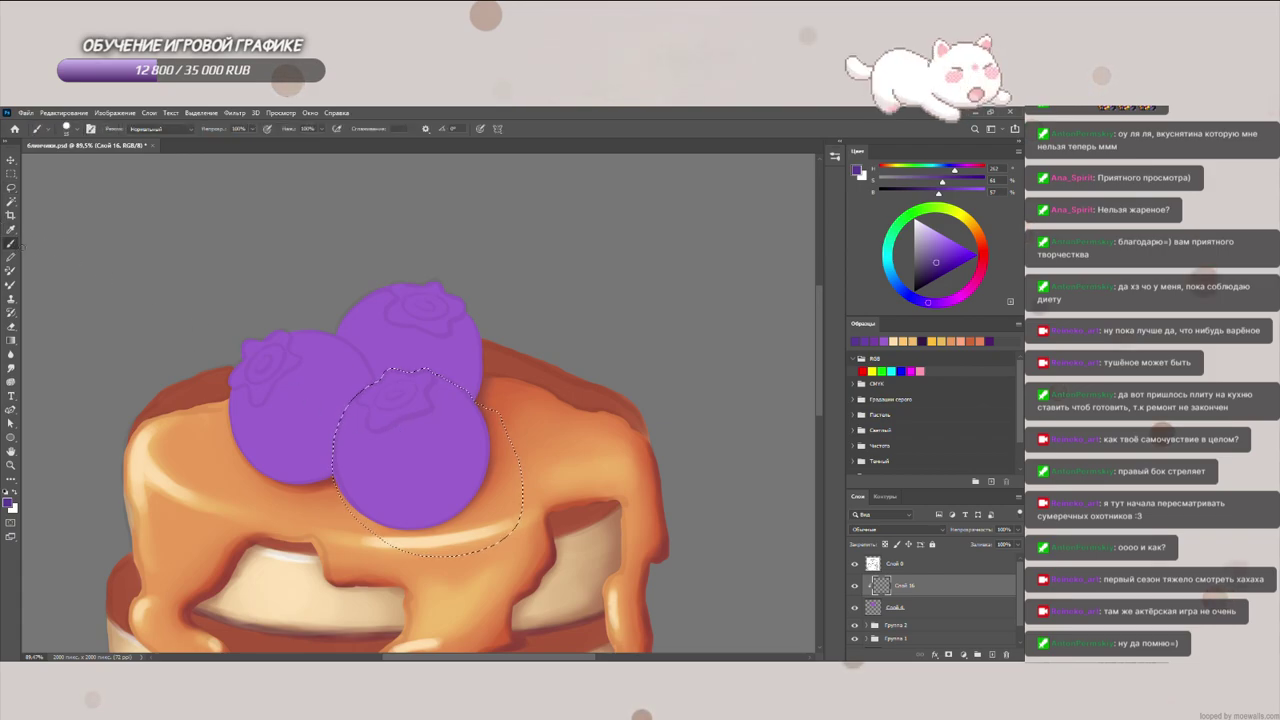
mouse_move(463, 388)
mouse_down()
mouse_move(360, 517)
mouse_move(356, 486)
mouse_move(416, 520)
mouse_move(377, 519)
mouse_up()
mouse_move(466, 440)
mouse_down()
mouse_move(371, 508)
mouse_move(351, 493)
mouse_move(462, 432)
mouse_move(372, 494)
mouse_move(443, 443)
mouse_up()
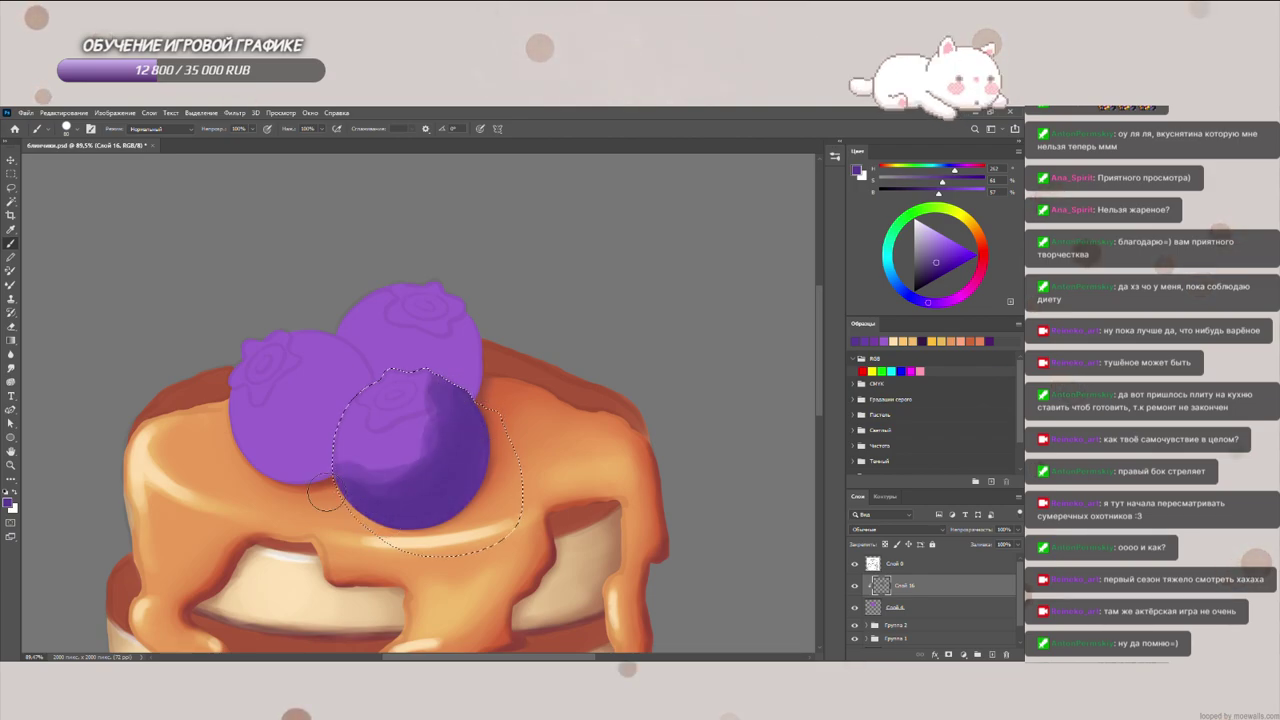
mouse_move(345, 455)
mouse_down()
mouse_move(448, 410)
mouse_move(386, 409)
mouse_move(378, 432)
mouse_move(363, 426)
mouse_move(383, 430)
mouse_move(397, 402)
mouse_move(351, 435)
mouse_move(373, 466)
mouse_up()
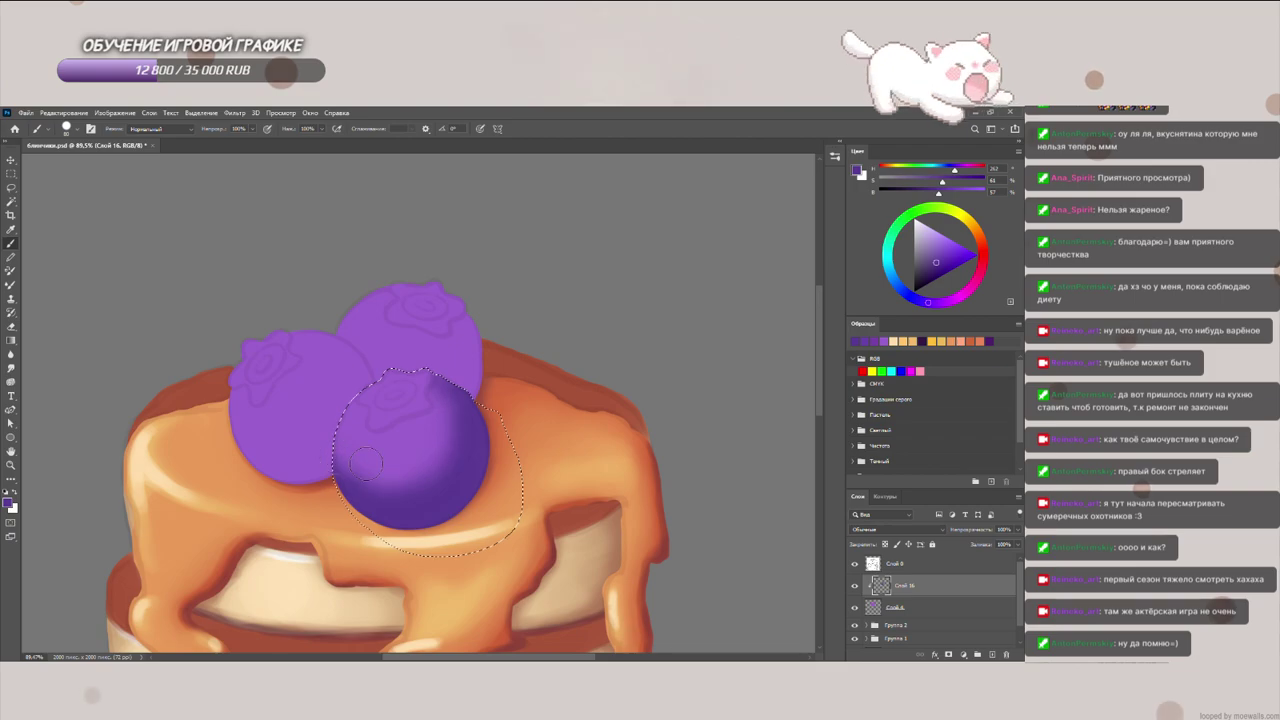
drag(368, 424, 436, 396)
Step: Repaint the front berry's shadow with a larger brush and soften its transition into the lighter purple
key(bracketright)
key(bracketright)
key(bracketright)
key(bracketright)
mouse_move(364, 488)
mouse_down()
mouse_move(462, 441)
mouse_move(452, 393)
mouse_move(457, 437)
mouse_up()
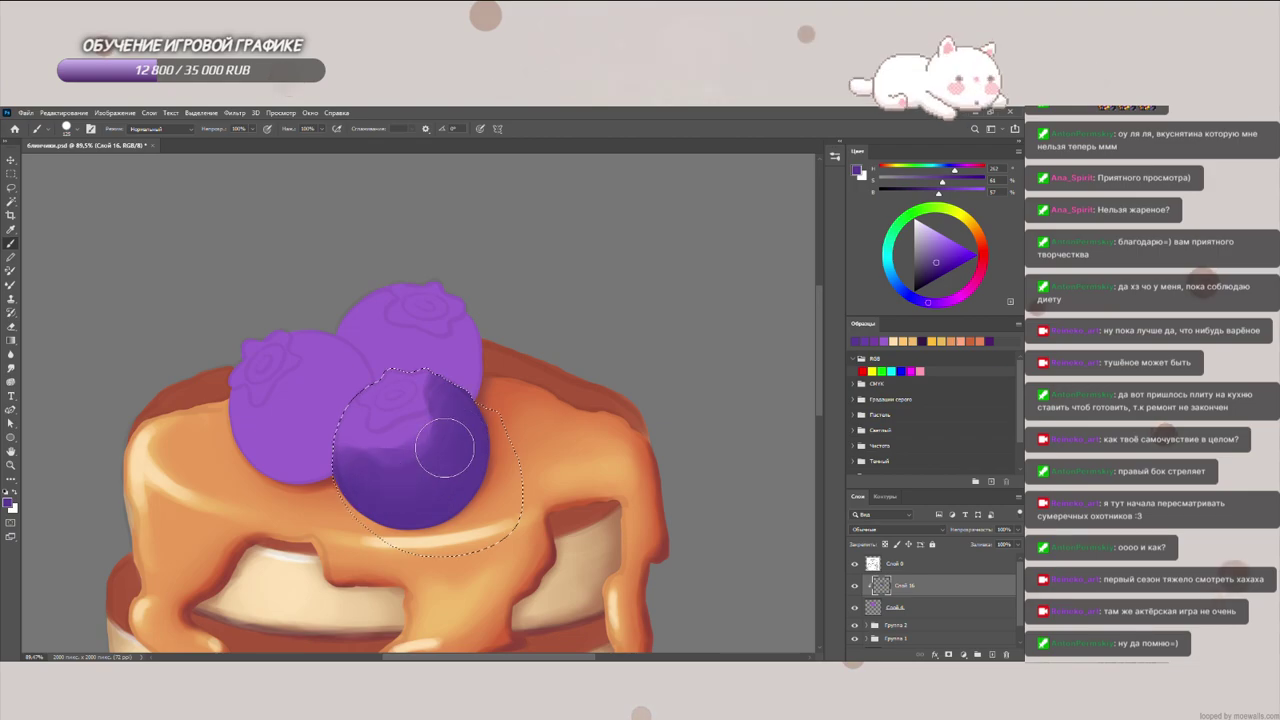
drag(368, 392, 358, 420)
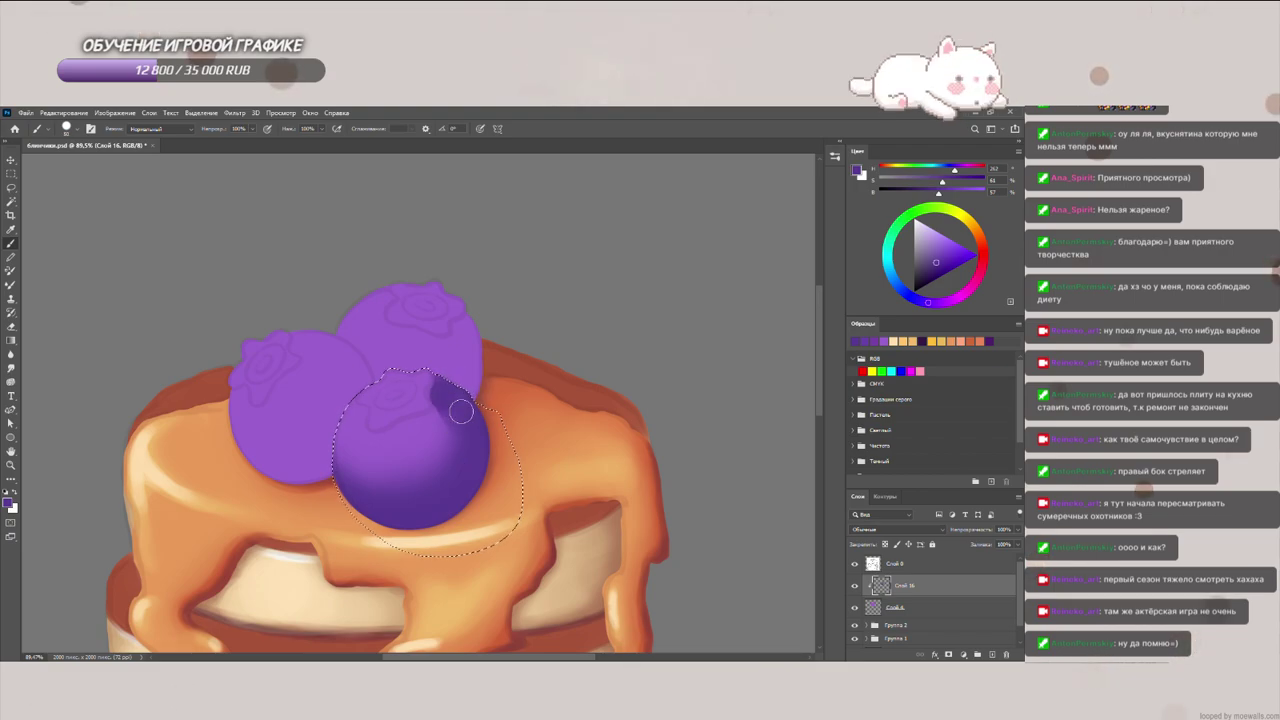
Step: Rework the shadow boundary on the front berry's right side and undo the last two strokes
mouse_move(448, 404)
mouse_down()
mouse_move(441, 496)
mouse_move(394, 440)
mouse_move(426, 429)
mouse_move(388, 441)
mouse_up()
drag(457, 421, 414, 500)
drag(448, 435, 447, 426)
key(ctrl+z)
key(ctrl+z)
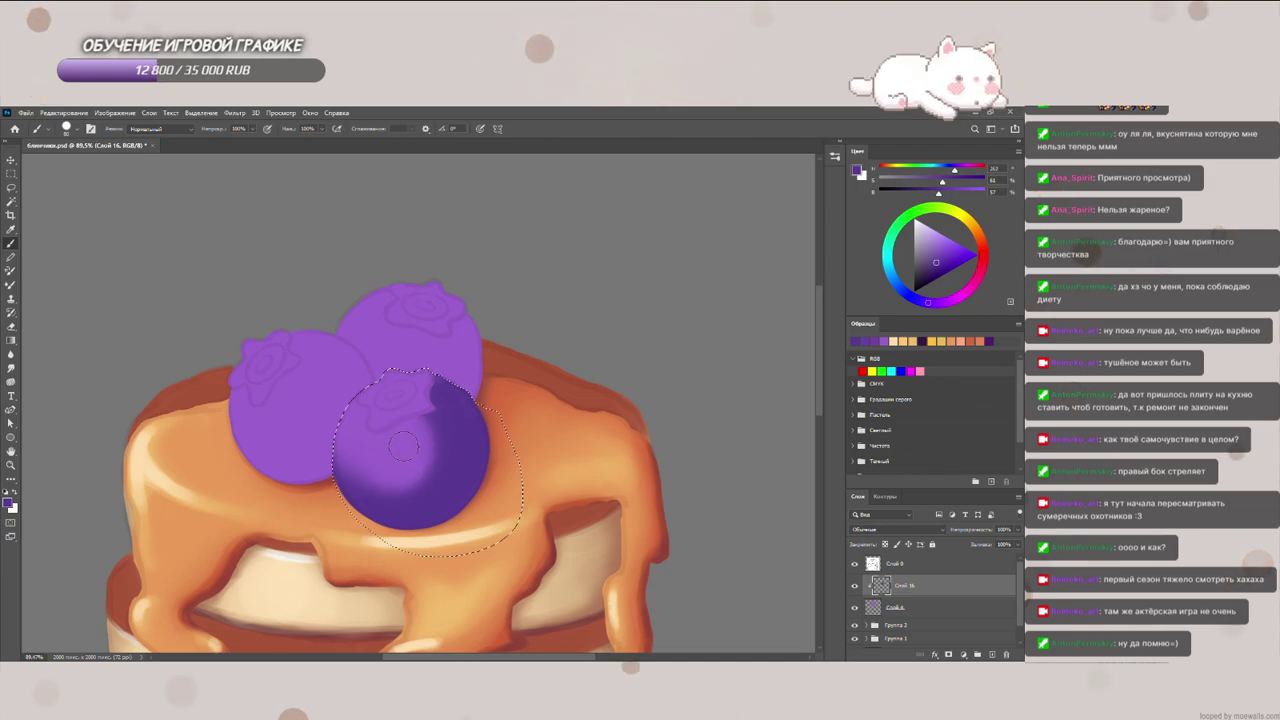
Step: Soften the front berry's shadow boundary into the lighter purple with a larger brush, and deselect the berry
key(bracketright)
key(bracketright)
key(bracketright)
key(bracketright)
key(bracketright)
key(bracketright)
mouse_move(457, 443)
mouse_down()
mouse_move(337, 500)
mouse_move(410, 453)
mouse_up()
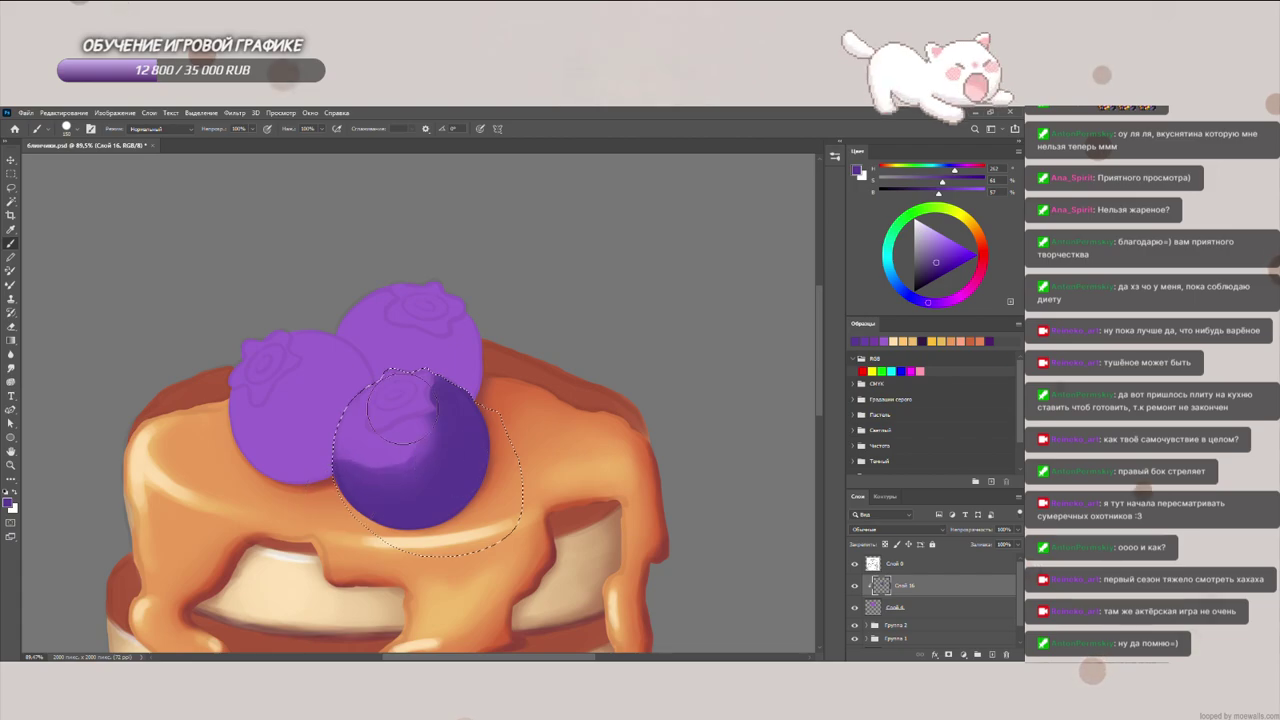
drag(412, 408, 366, 451)
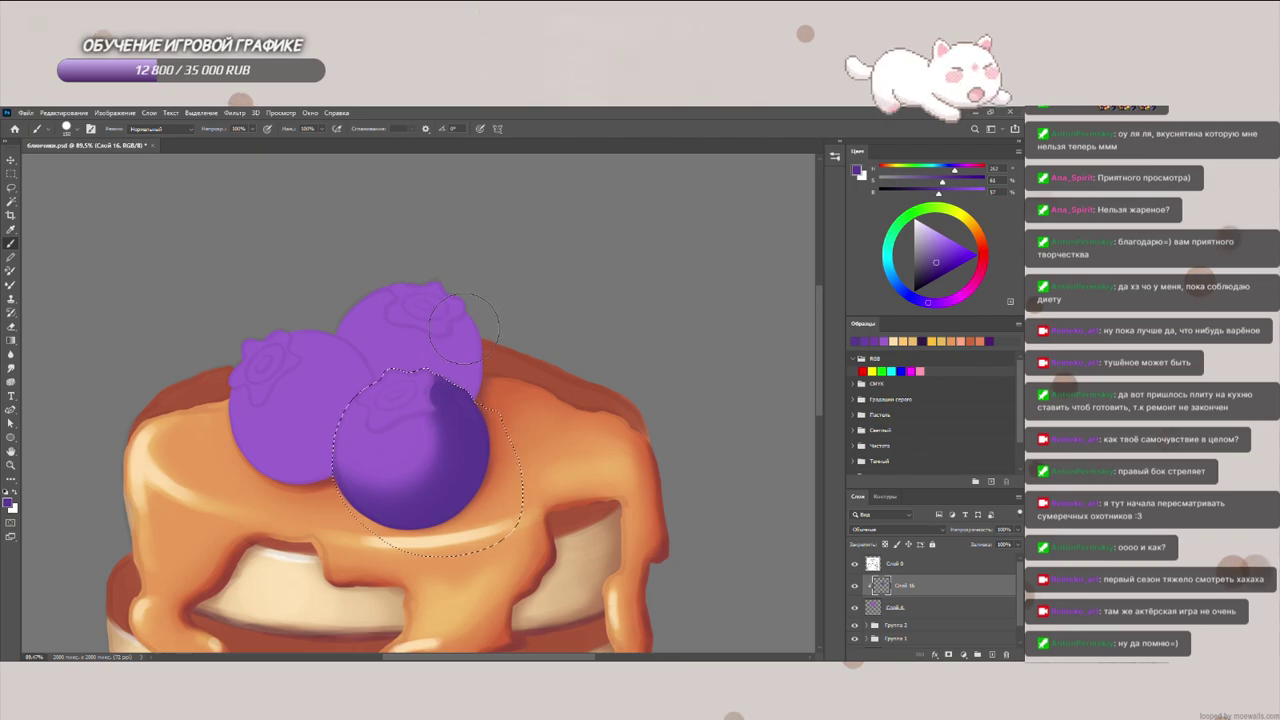
key(ctrl+d)
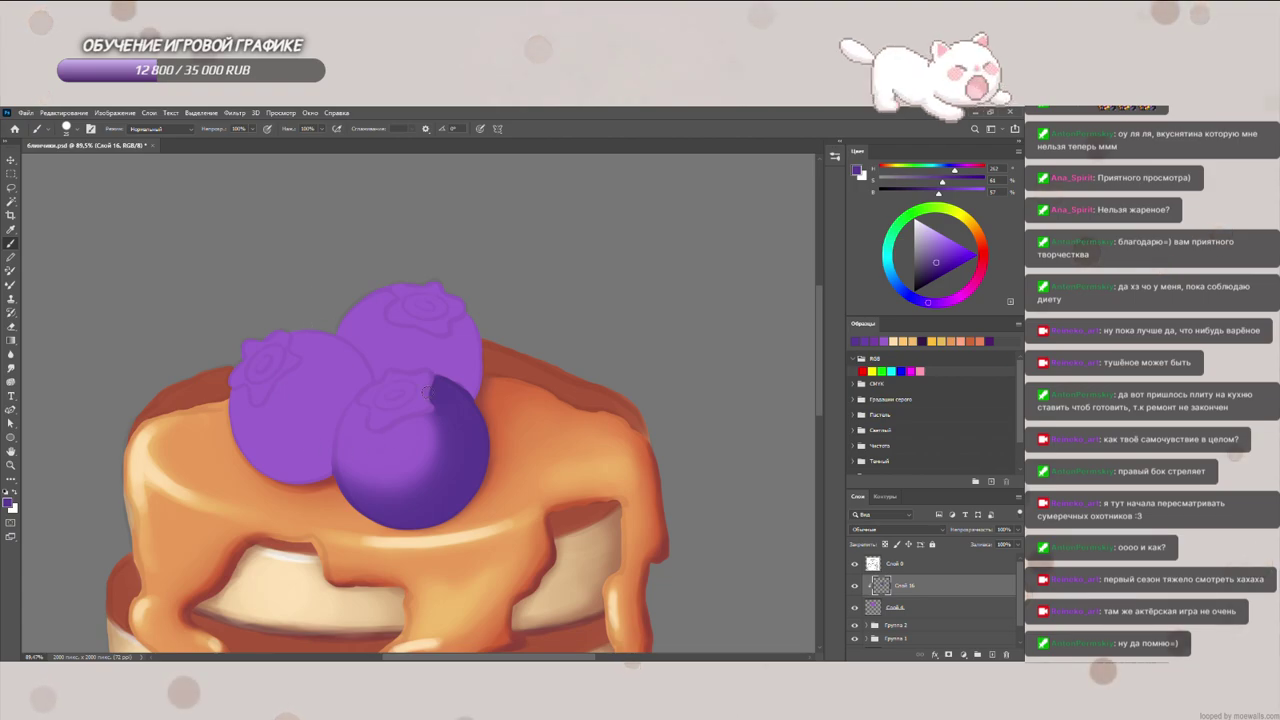
Step: Select the left berry with a freehand Lasso outline that follows its edge against the back and front berries
click(11, 188)
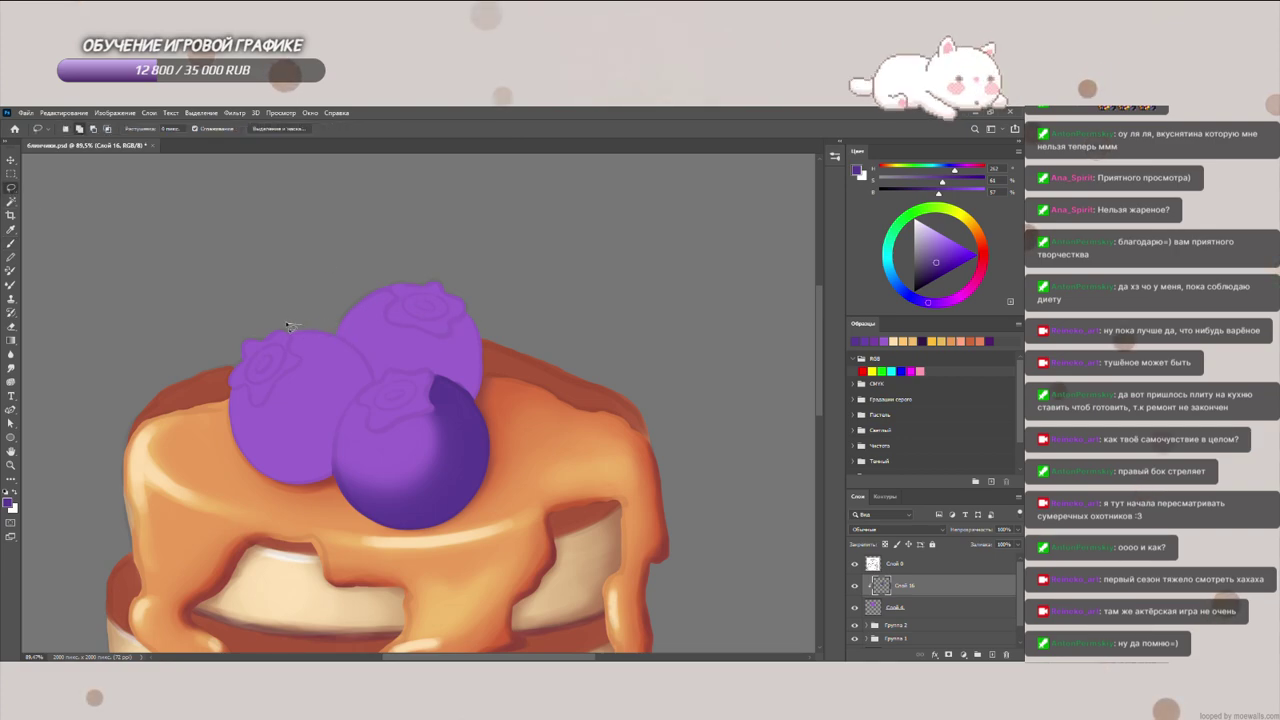
mouse_move(325, 331)
mouse_down()
mouse_move(373, 382)
mouse_move(333, 466)
mouse_up()
drag(218, 497, 288, 325)
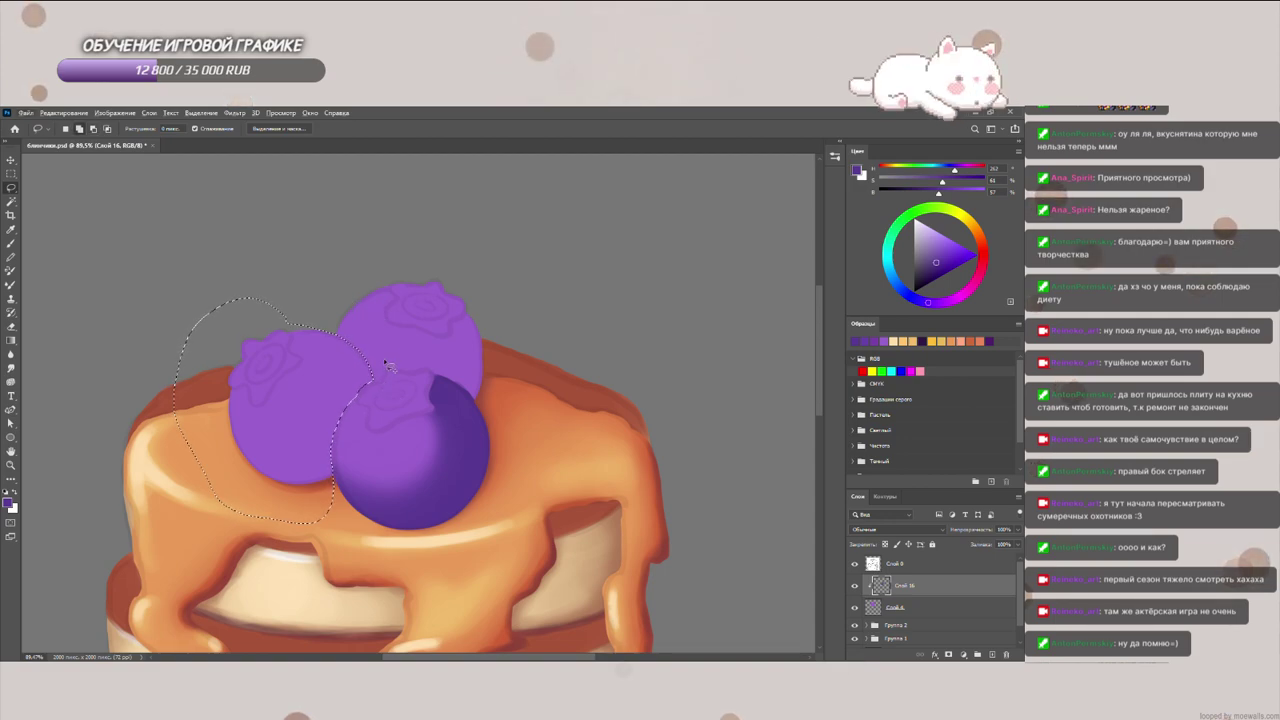
Step: Block in dark blue-violet shading on the right and lower sides of the selected left berry with an enlarged brush
click(12, 243)
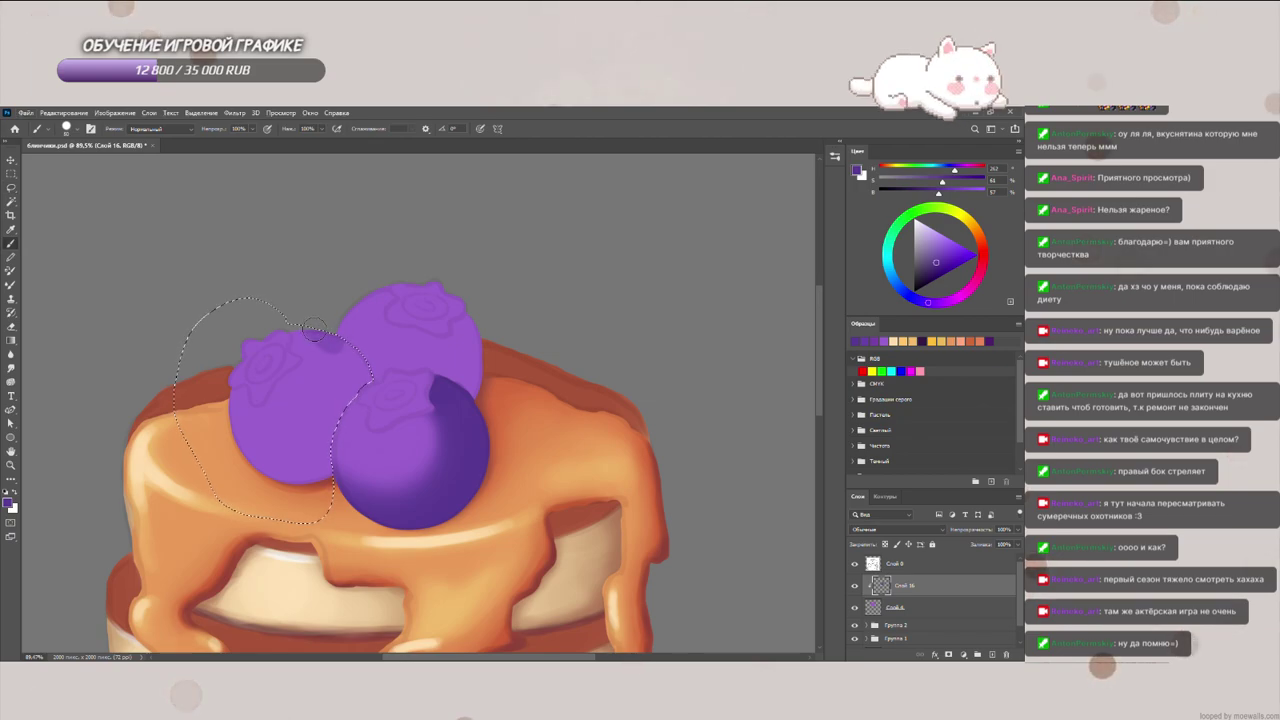
key(bracketright)
key(bracketright)
key(bracketright)
key(bracketright)
key(bracketright)
drag(358, 382, 268, 474)
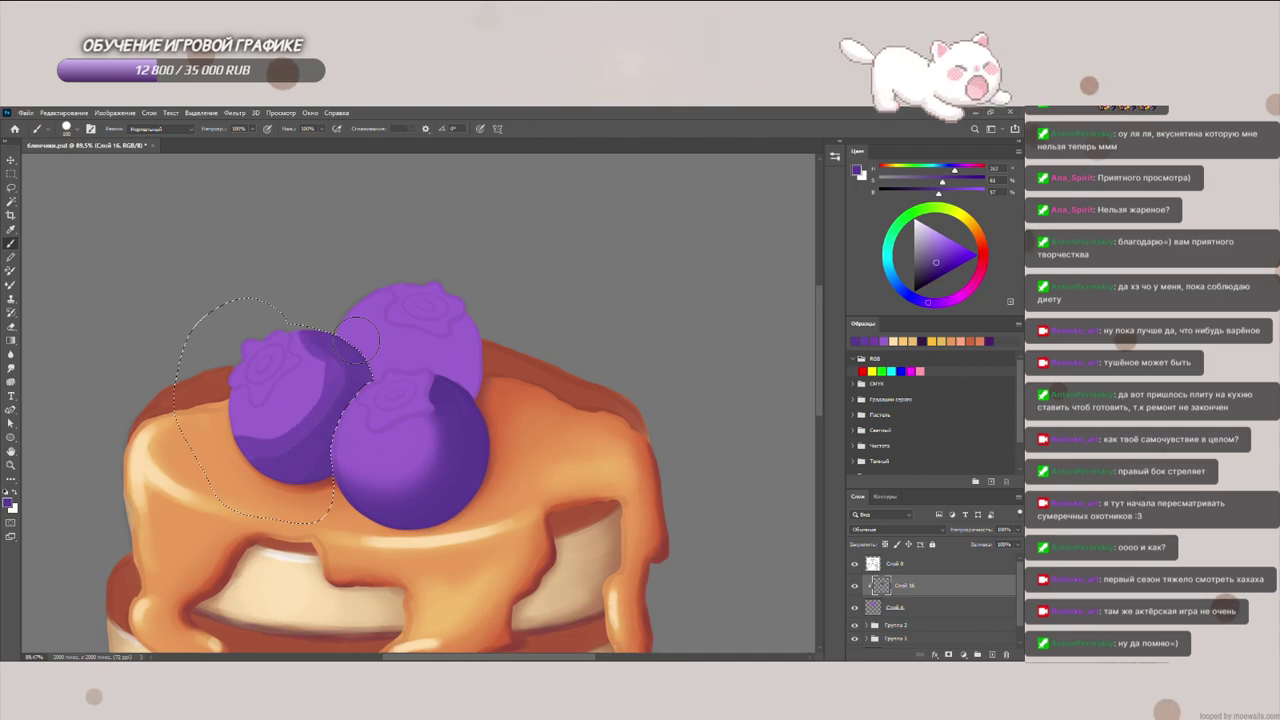
Step: Paint a dark shadow along the edge of the left berry's crown where it meets the berry body
mouse_move(306, 341)
mouse_down()
mouse_move(313, 372)
mouse_move(266, 402)
mouse_move(307, 355)
mouse_up()
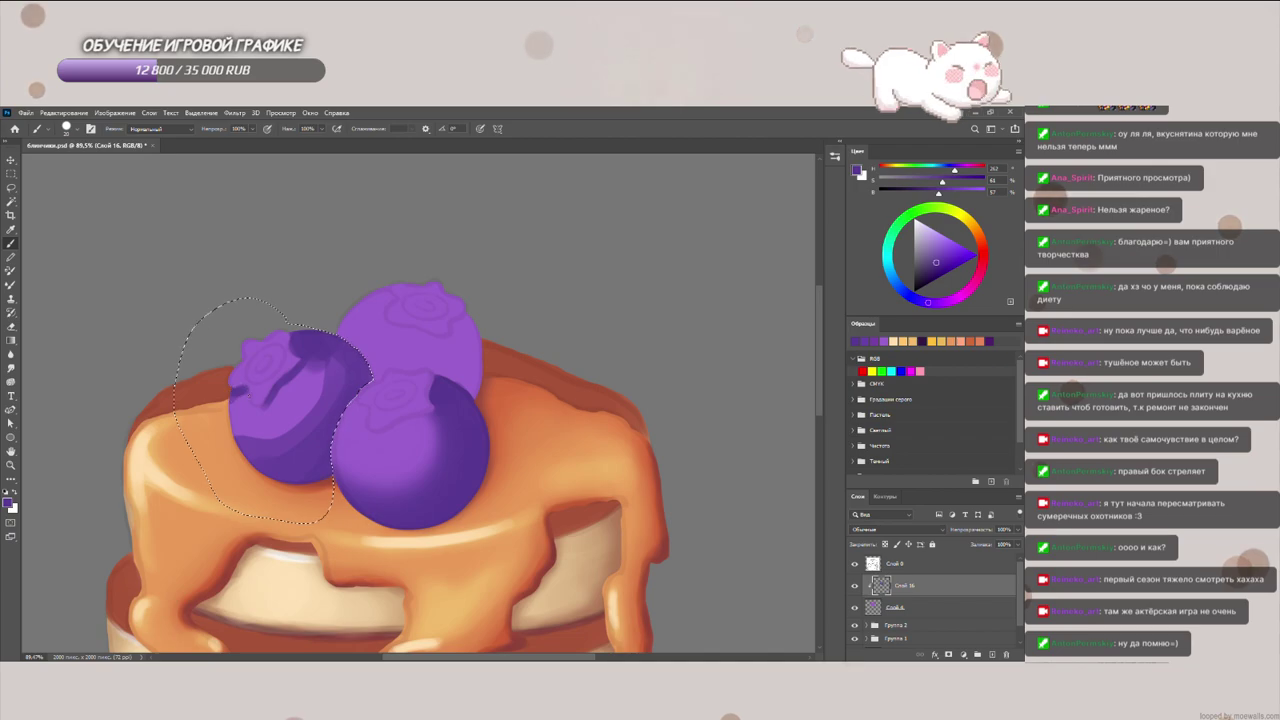
key(bracketleft)
key(bracketleft)
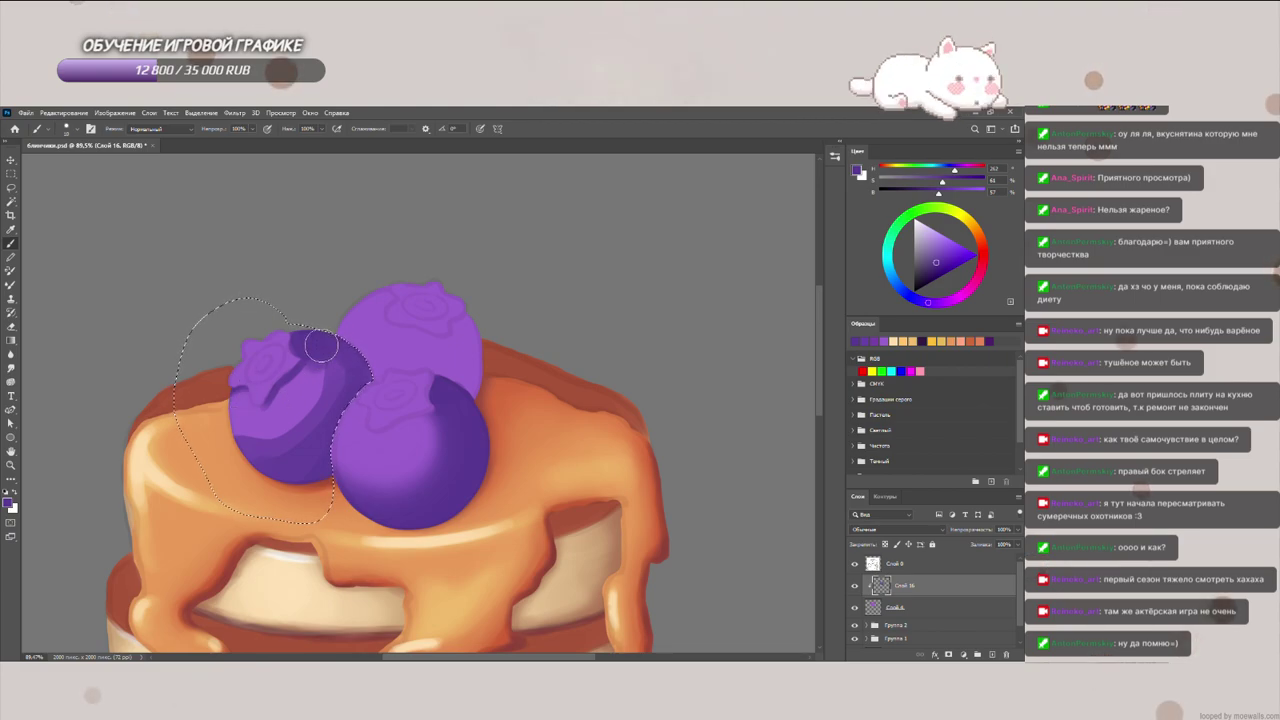
key(bracketright)
key(bracketright)
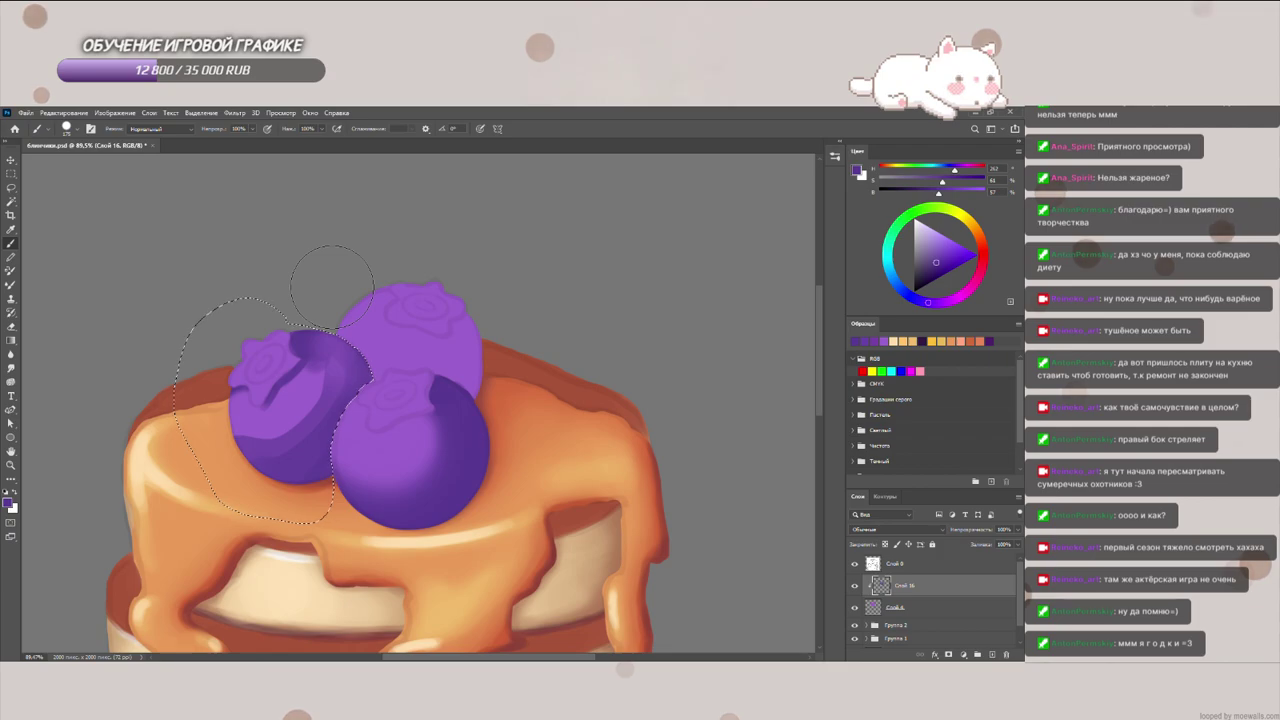
Step: Blend the left berry's shadow boundary smoothly from its upper edge down to the lower side
key(bracketleft)
key(bracketleft)
key(bracketleft)
mouse_move(346, 342)
mouse_down()
mouse_move(310, 440)
mouse_move(245, 460)
mouse_up()
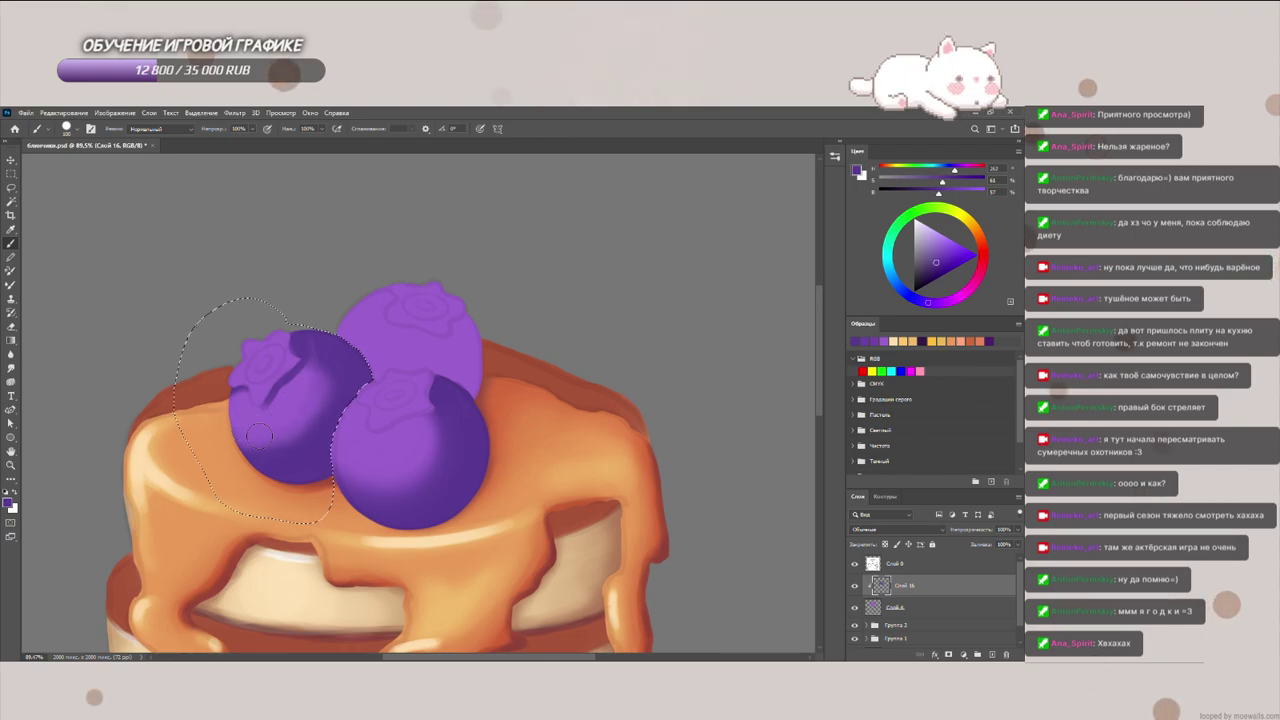
drag(298, 340, 310, 347)
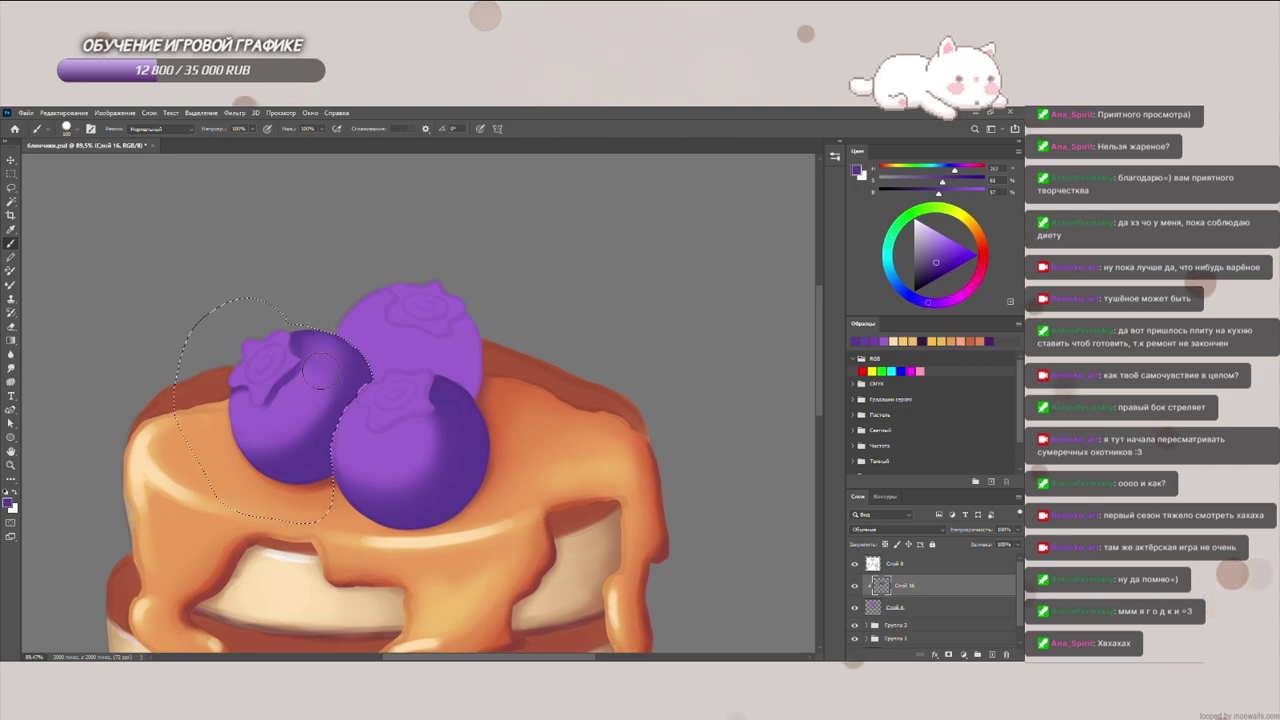
mouse_move(324, 356)
mouse_down()
mouse_move(280, 449)
mouse_move(244, 457)
mouse_move(262, 464)
mouse_move(356, 364)
mouse_move(219, 450)
mouse_up()
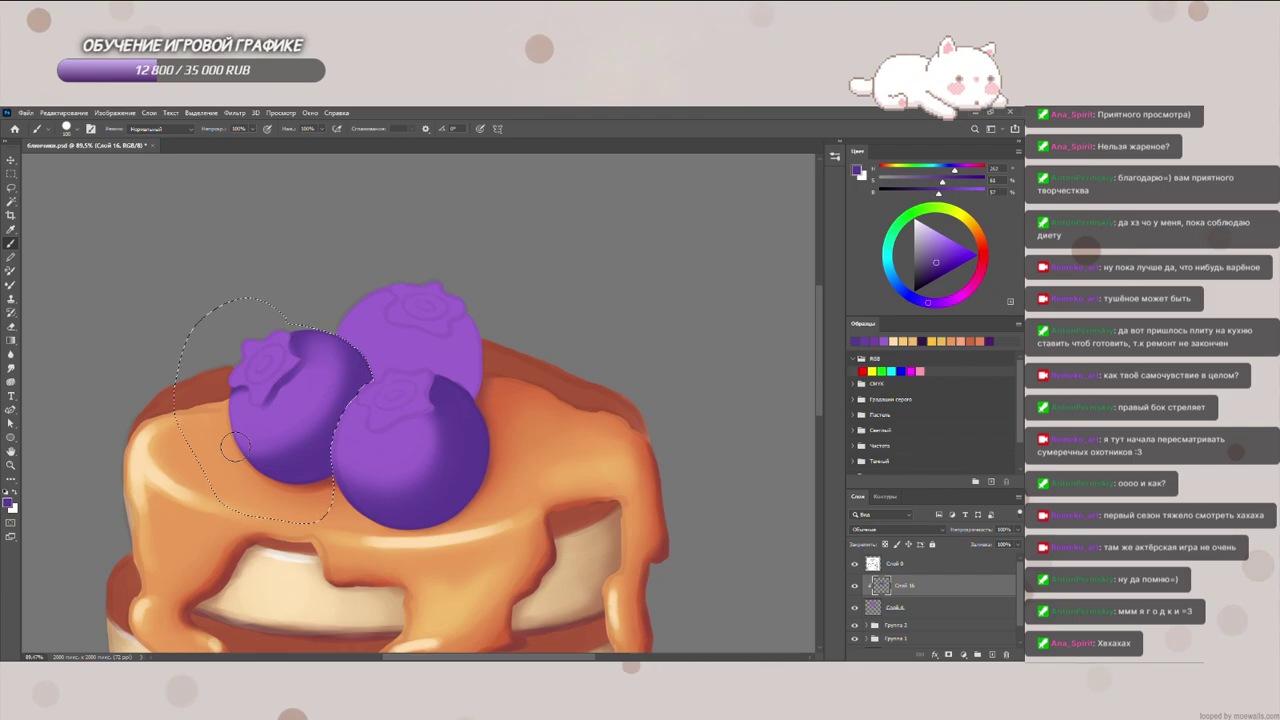
Step: Deepen the shadow on the left berry's underside with a larger soft brush
key(bracketright)
key(bracketright)
key(bracketright)
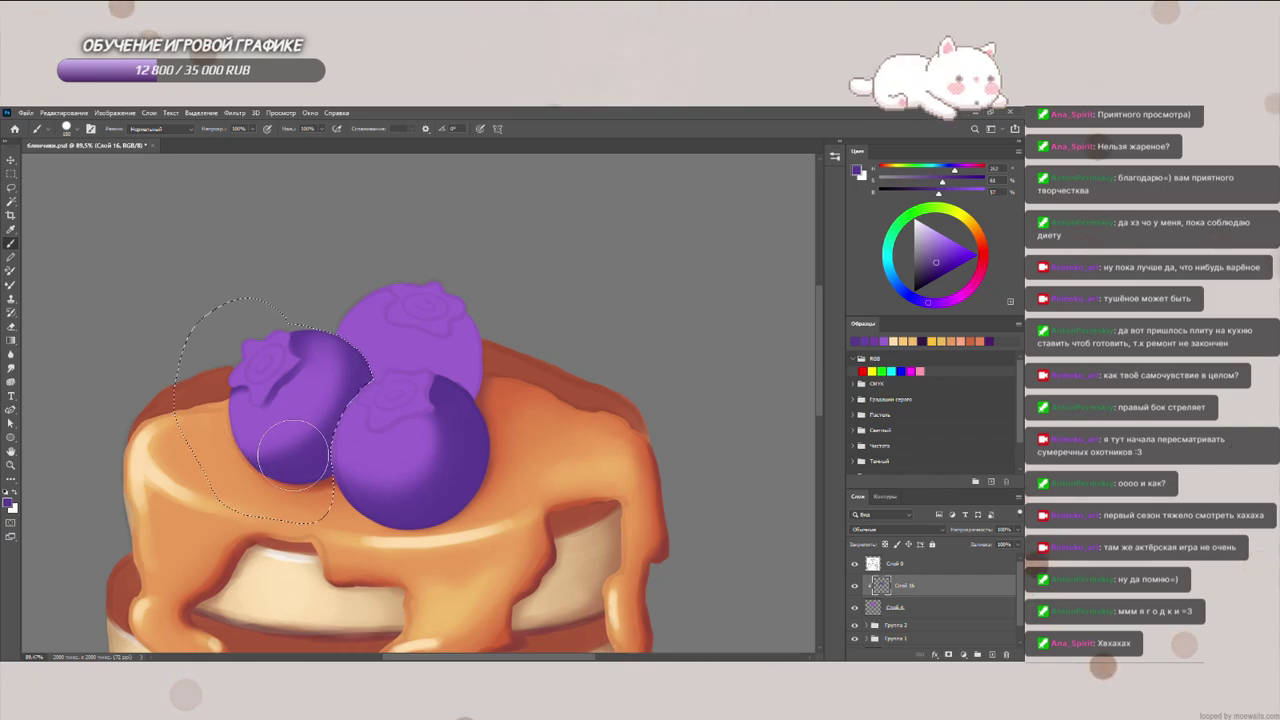
drag(318, 446, 298, 462)
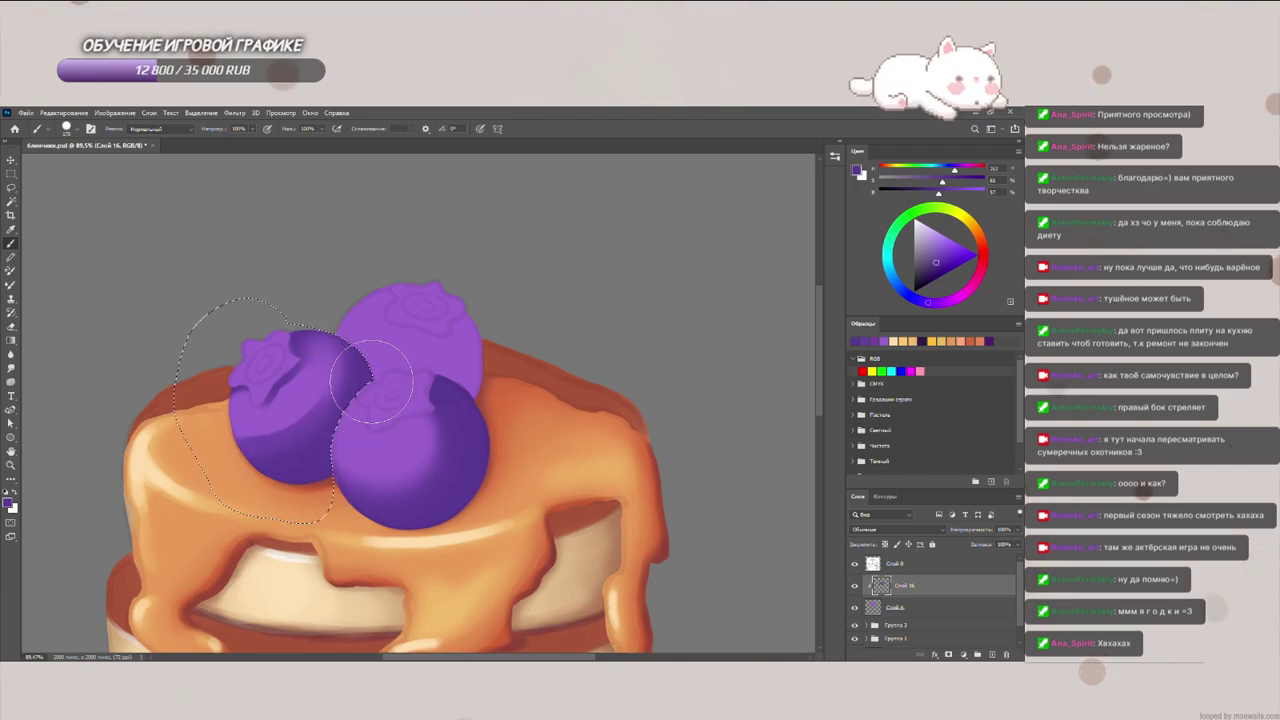
Step: Refine the left berry's shading beside the crown and along the upper right edge with a smaller brush
key(bracketleft)
key(bracketleft)
key(bracketleft)
key(bracketleft)
key(bracketleft)
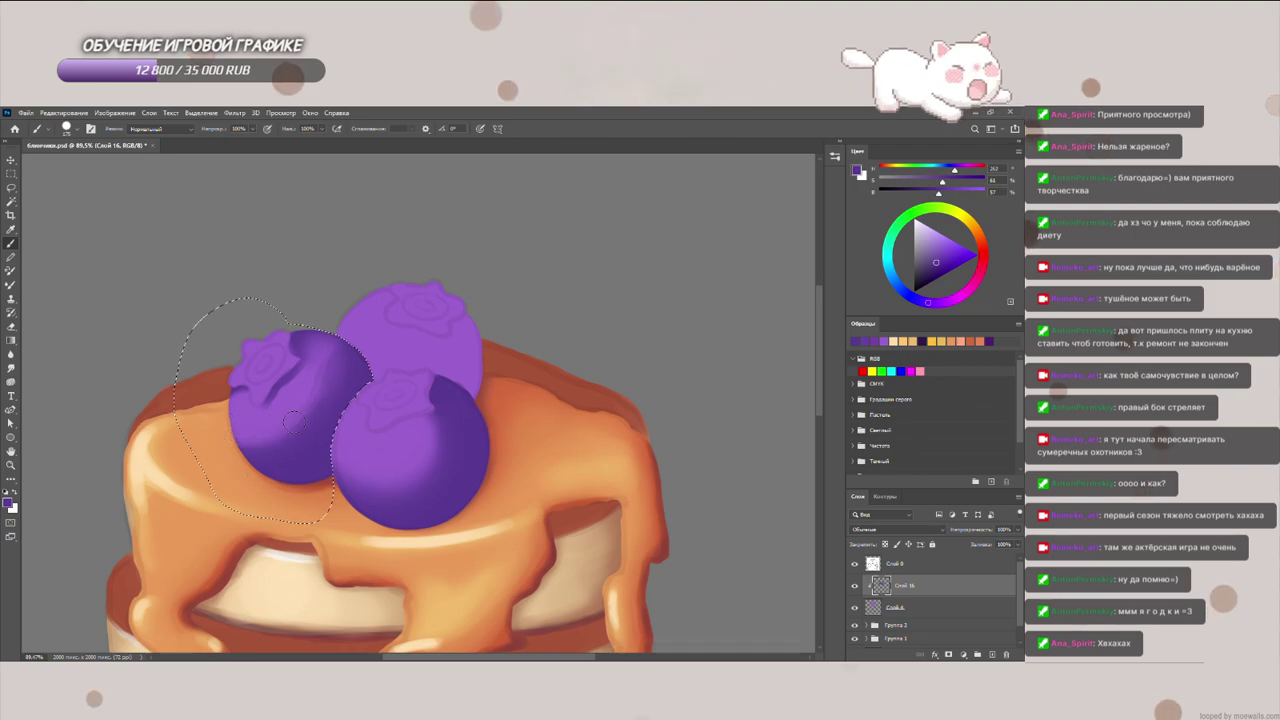
drag(320, 370, 316, 385)
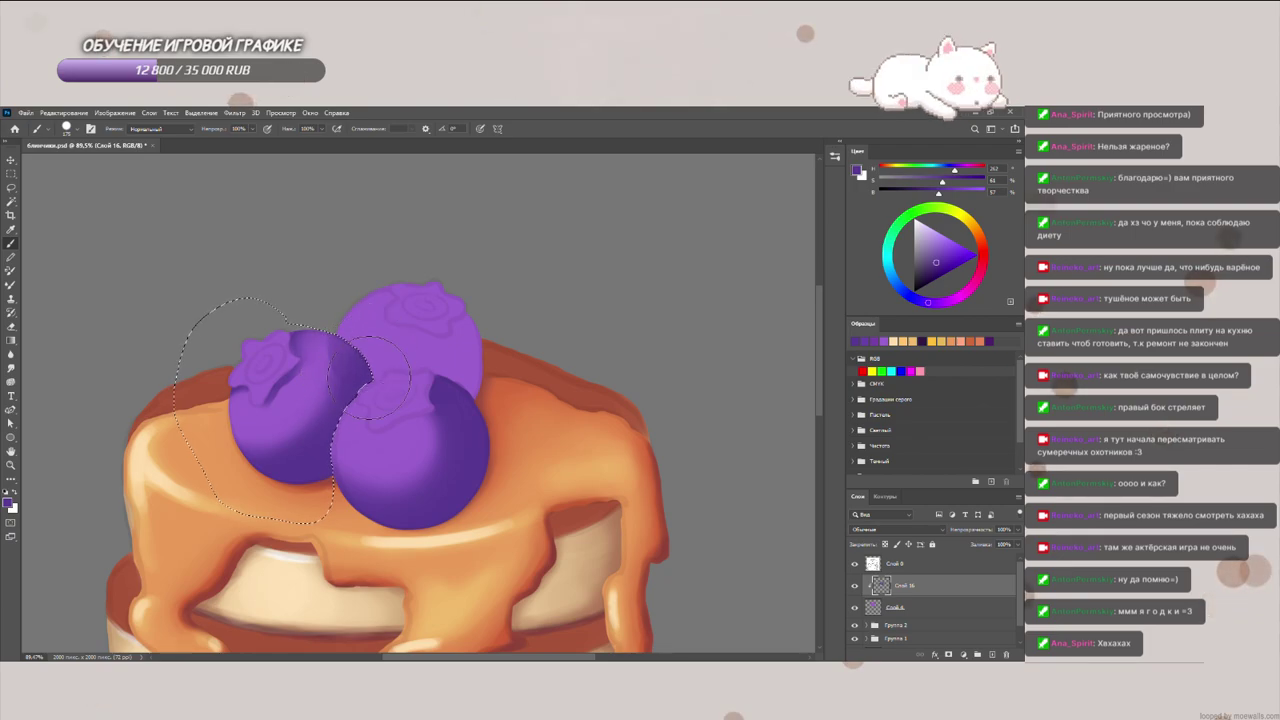
drag(308, 344, 324, 343)
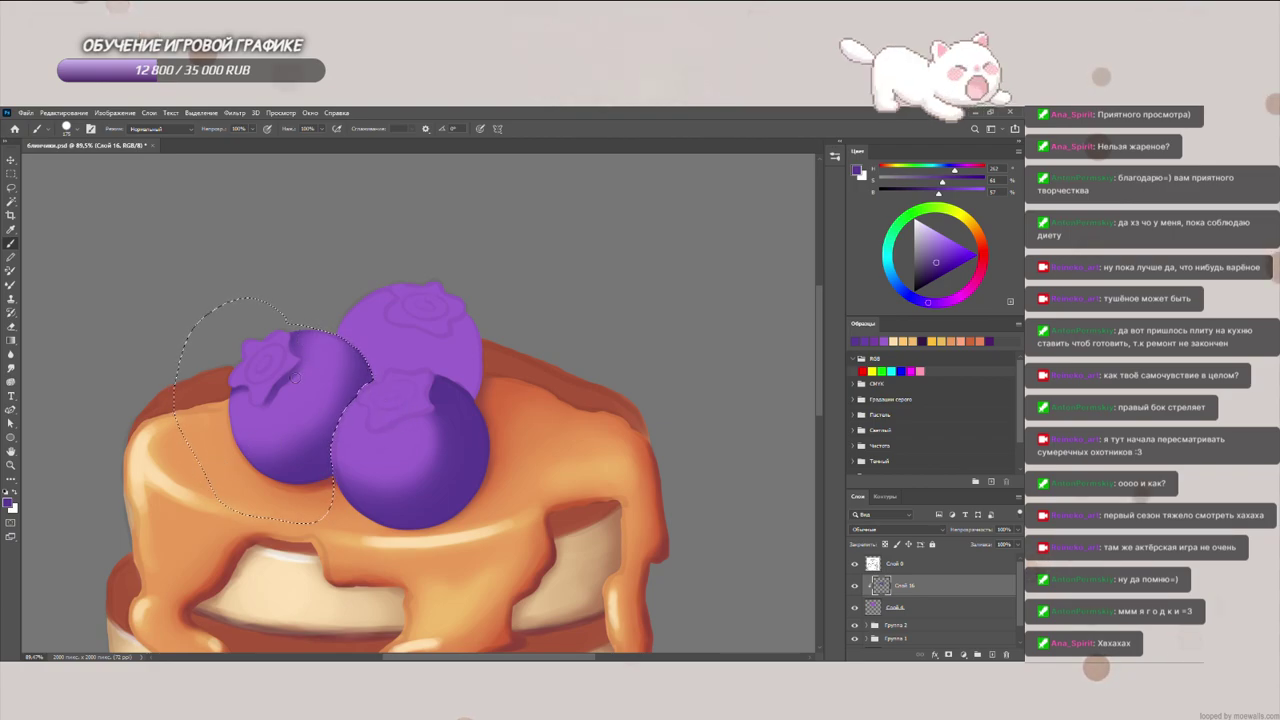
drag(309, 352, 299, 377)
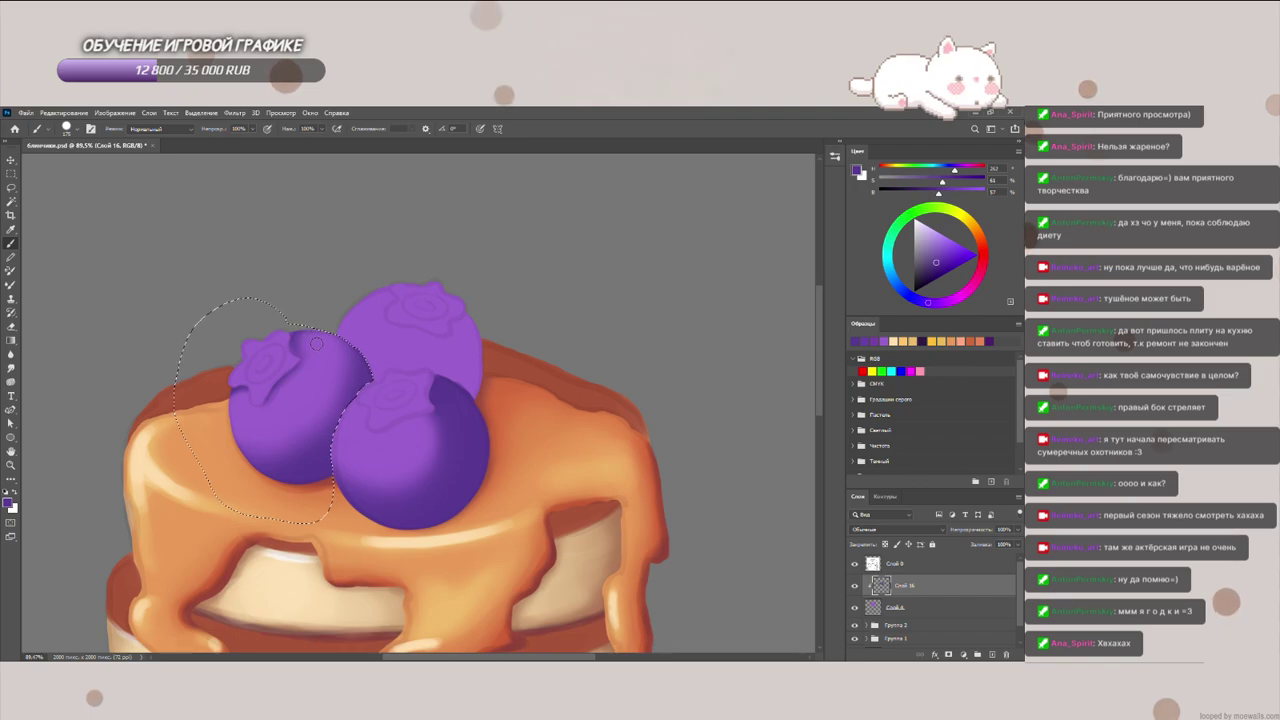
Step: Deselect the left berry and lasso the back berry along its edge against the other two berries
key(ctrl+d)
click(11, 188)
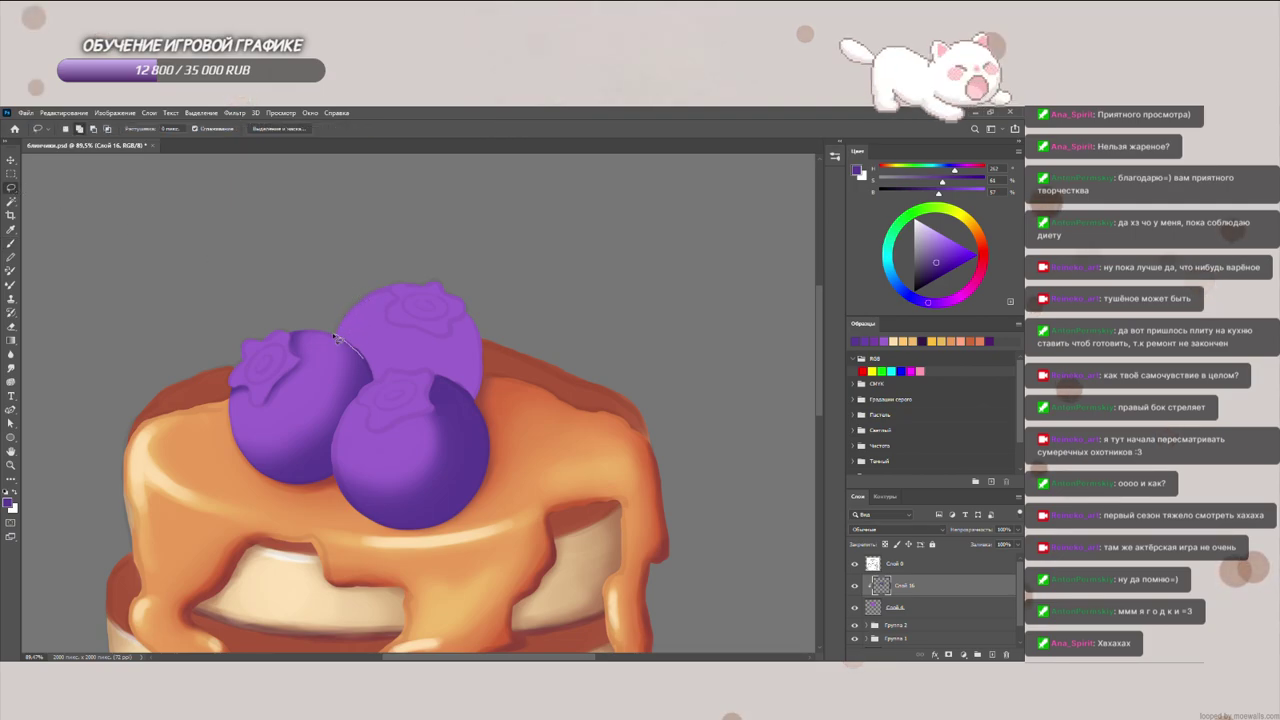
mouse_move(334, 336)
mouse_down()
mouse_move(375, 380)
mouse_move(432, 369)
mouse_move(474, 399)
mouse_move(511, 390)
mouse_move(334, 247)
mouse_up()
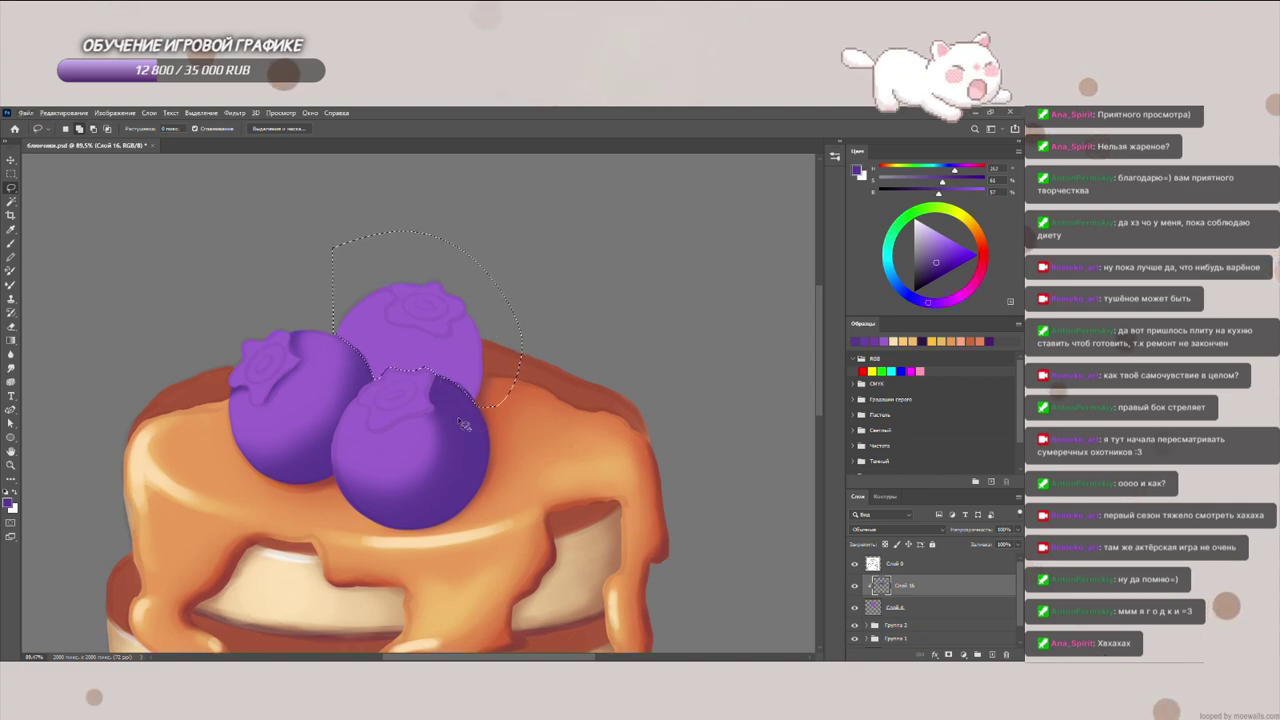
Step: Paint dark violet shading on the right side of the selected back berry and where it meets the left berry
key(b)
mouse_move(474, 306)
mouse_down()
mouse_move(454, 375)
mouse_move(490, 308)
mouse_move(395, 395)
mouse_move(458, 282)
mouse_move(395, 405)
mouse_move(384, 301)
mouse_up()
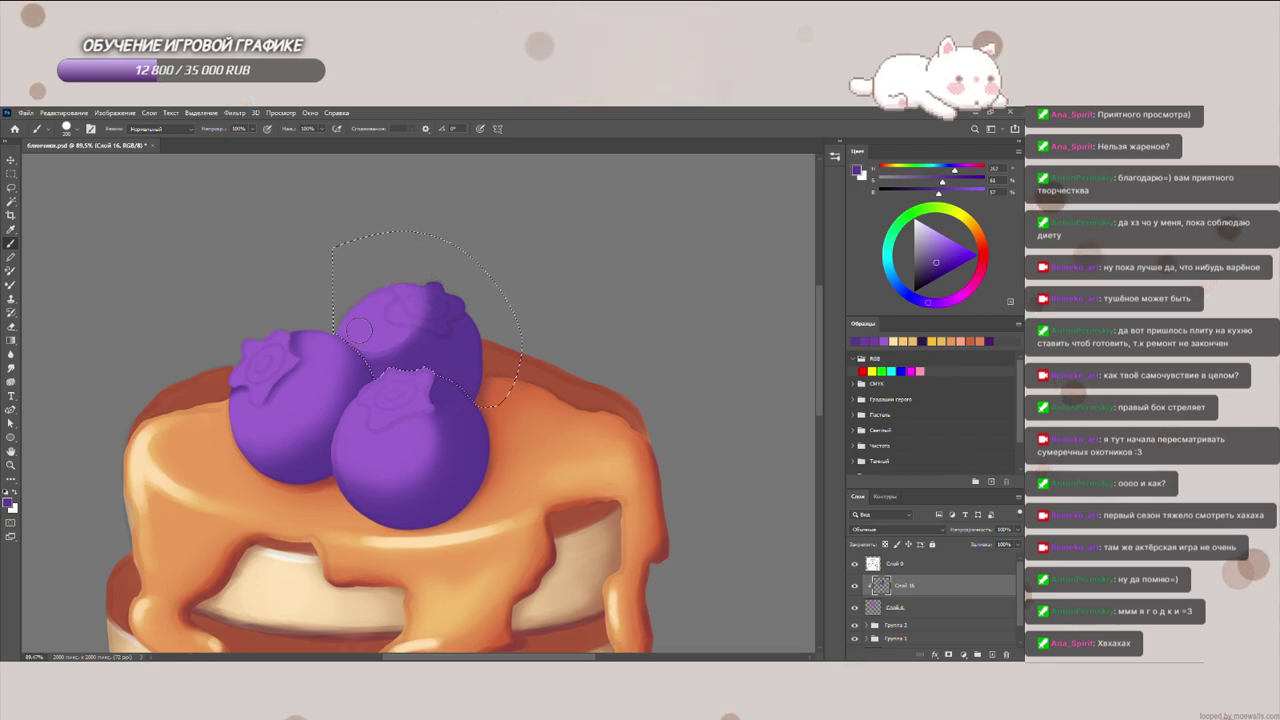
drag(335, 338, 370, 368)
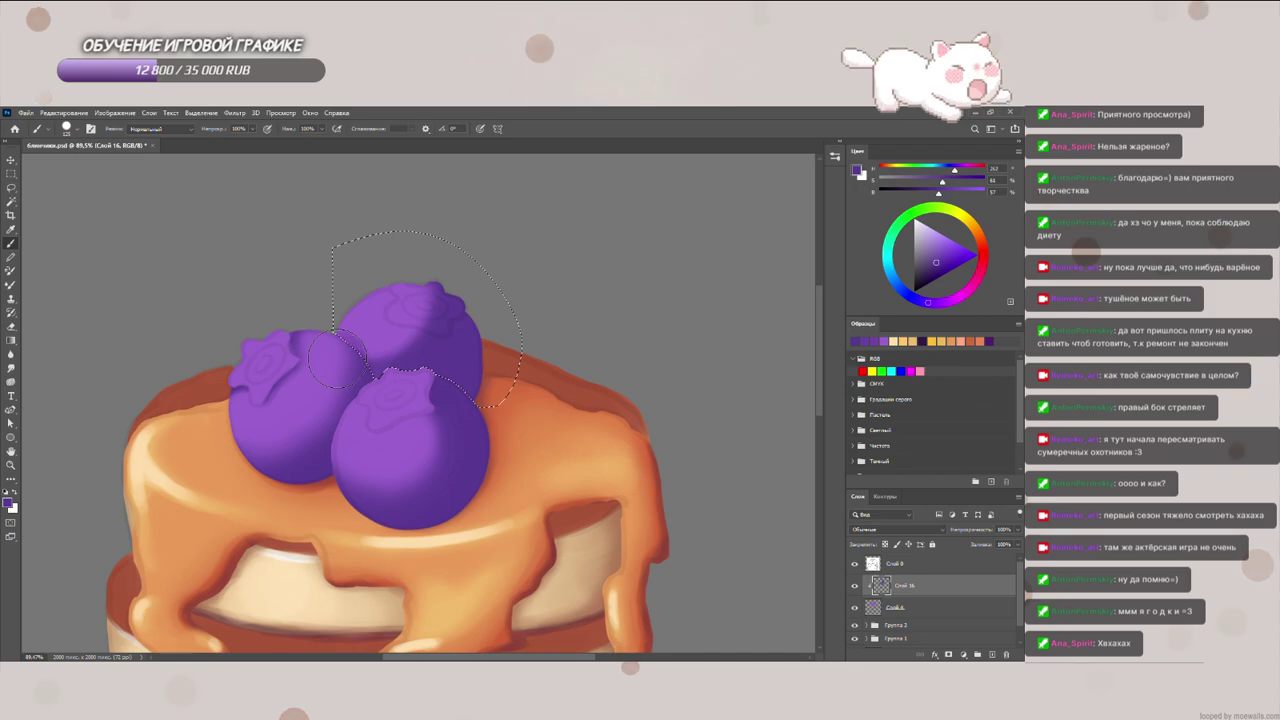
key(bracketleft)
key(bracketleft)
key(bracketleft)
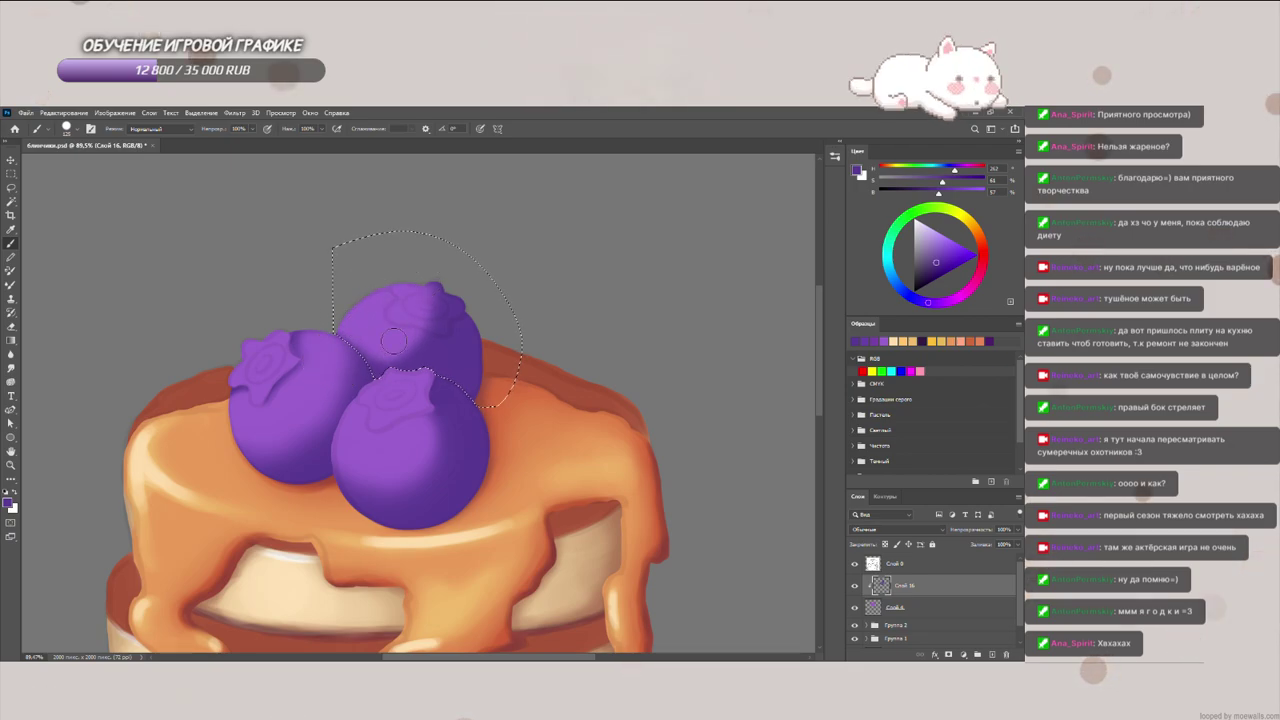
Step: Undo the last stroke, refine the back berry's shading around its crown, save the document and deselect
key(ctrl+z)
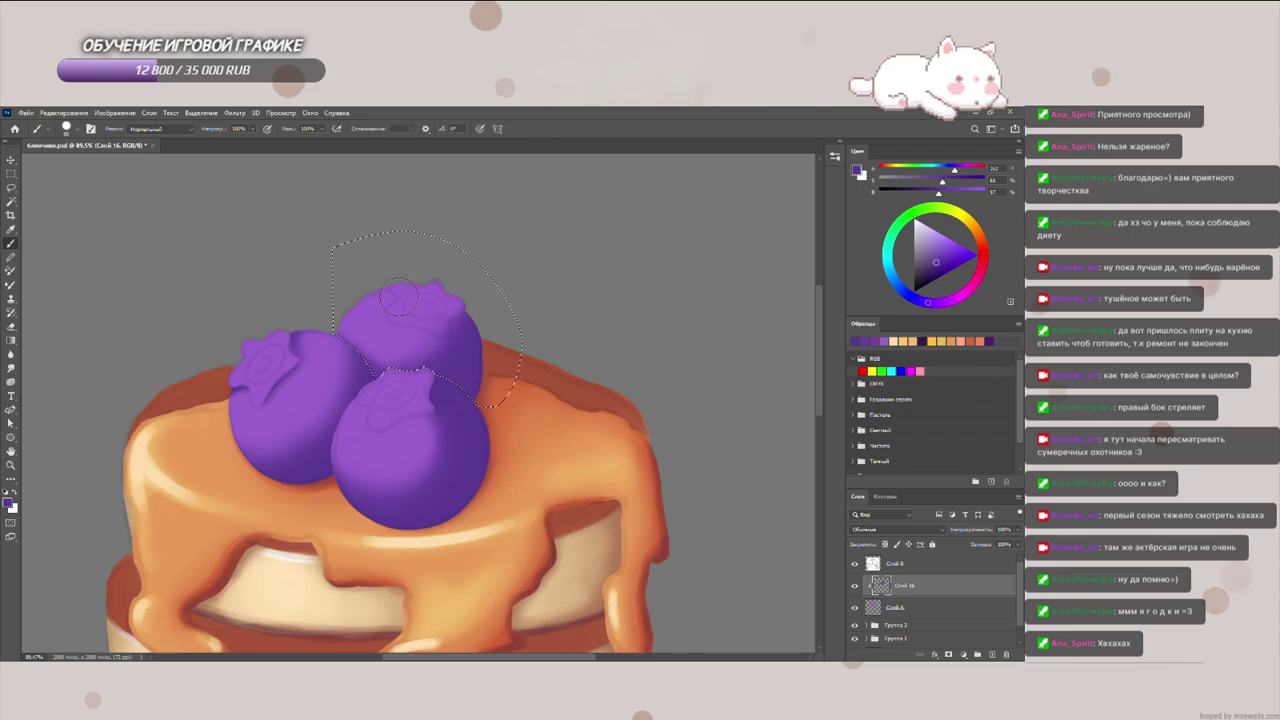
drag(402, 326, 422, 331)
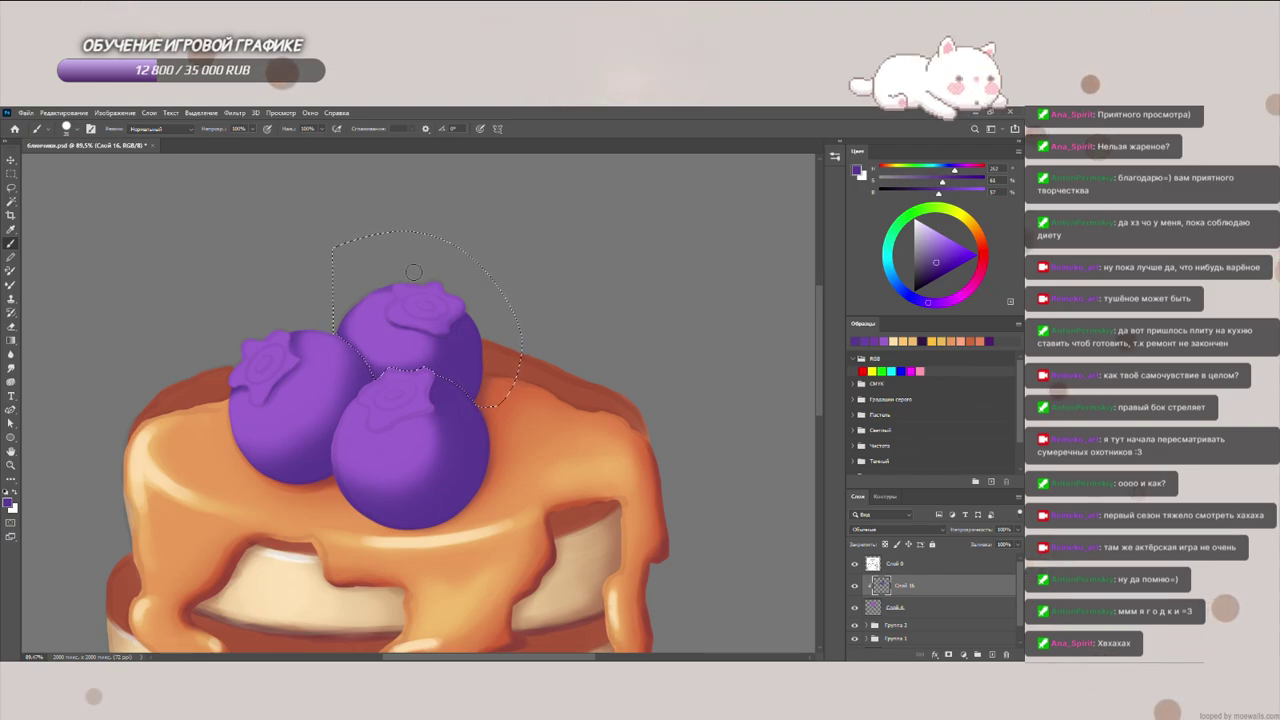
key(ctrl+s)
key(ctrl+d)
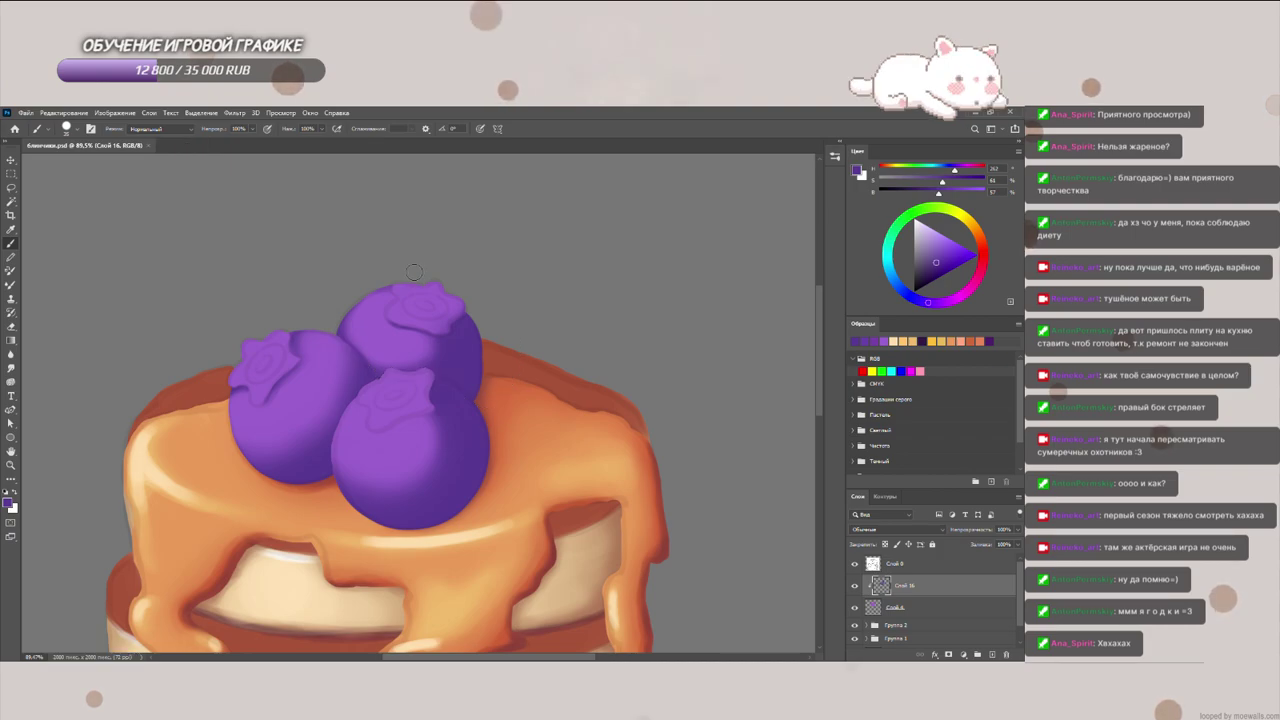
Step: Touch up the dark contact shadow between the left and front berries beside the front crown with a small brush
scroll(312, 338, up, 5)
scroll(375, 365, up, 3)
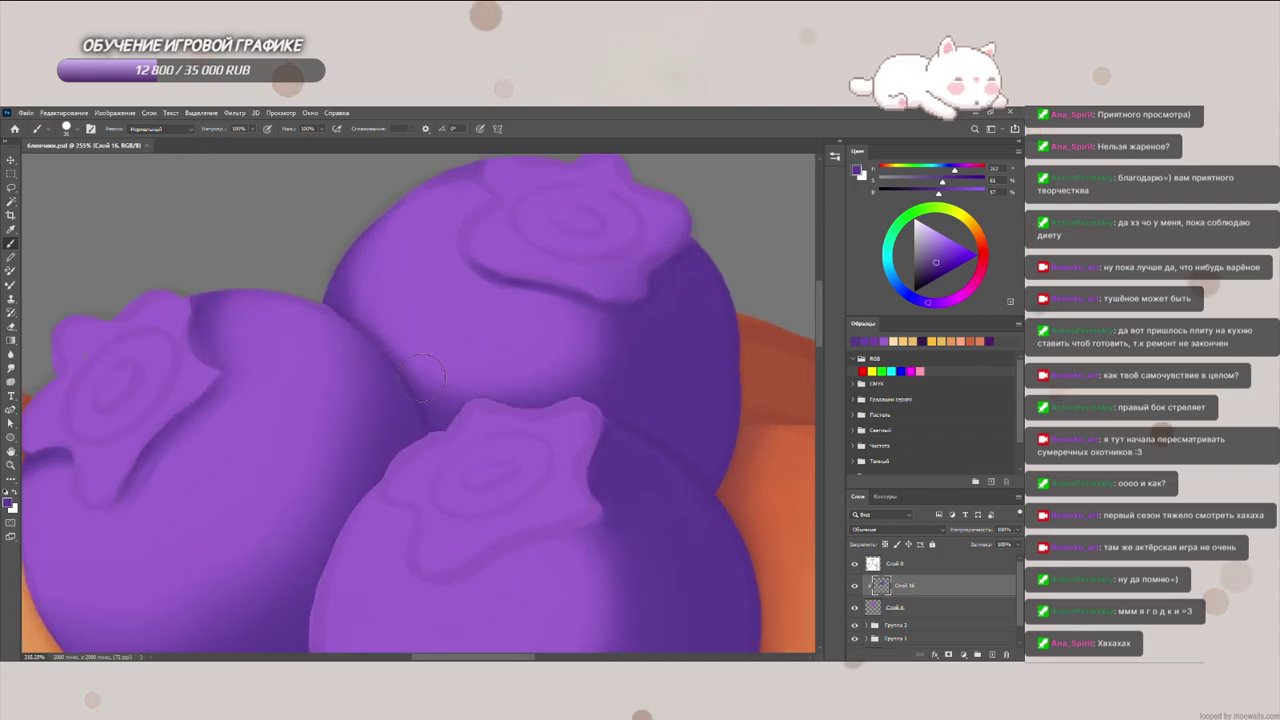
drag(383, 469, 408, 435)
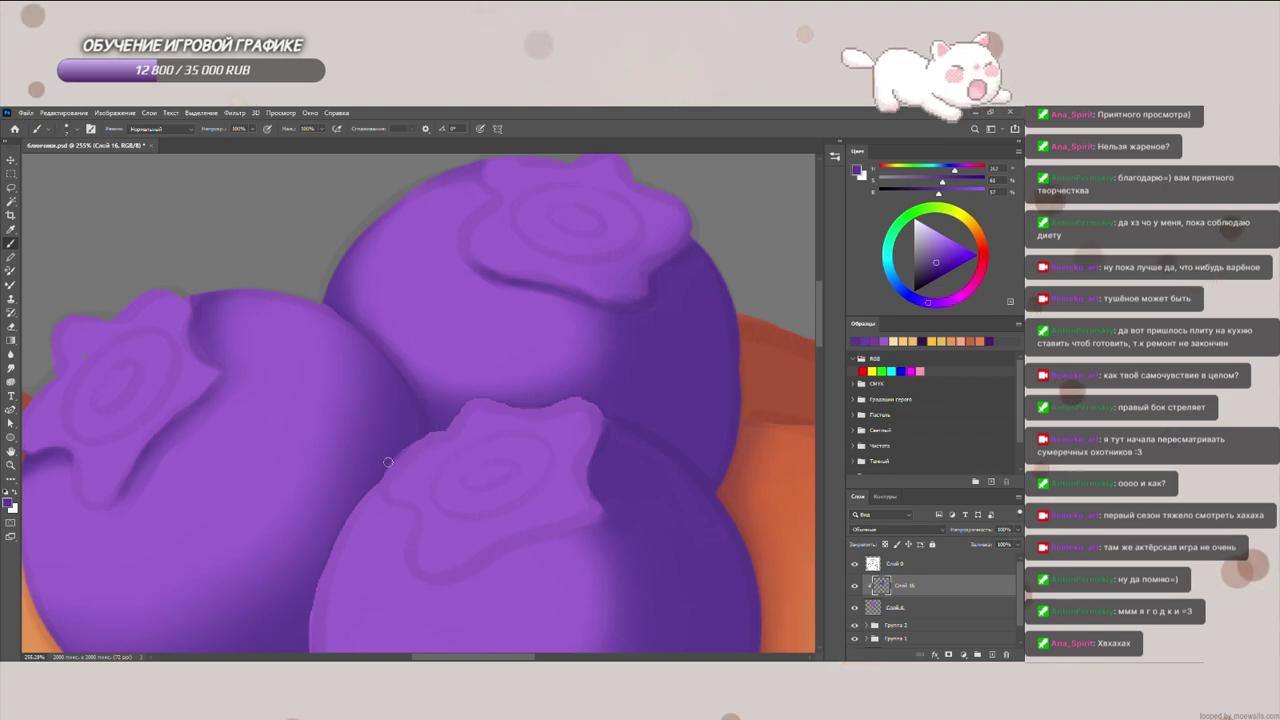
click(518, 432)
key(ctrl+d)
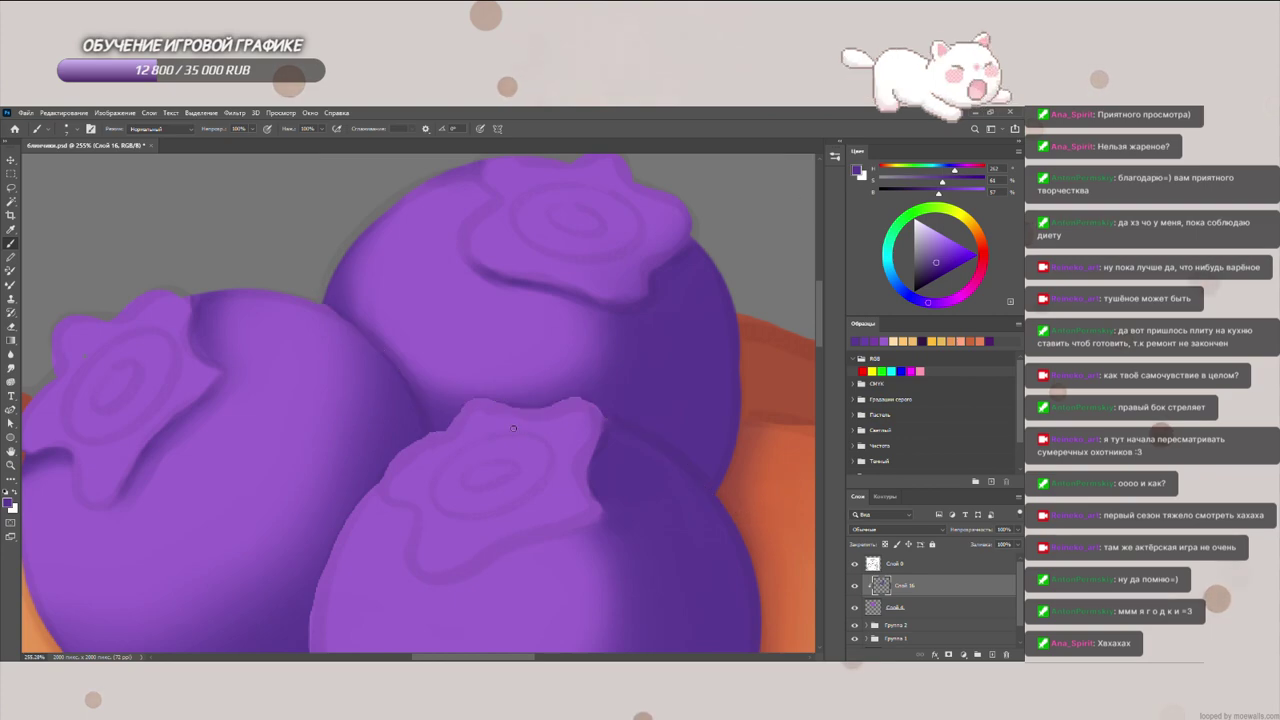
Step: Paint a dark shadow around the inner ring and center swirl of the left berry's crown
drag(434, 420, 624, 398)
key(bracketright)
key(bracketright)
key(bracketright)
mouse_move(312, 320)
mouse_down()
mouse_move(264, 363)
mouse_move(286, 333)
mouse_move(251, 398)
mouse_move(342, 319)
mouse_up()
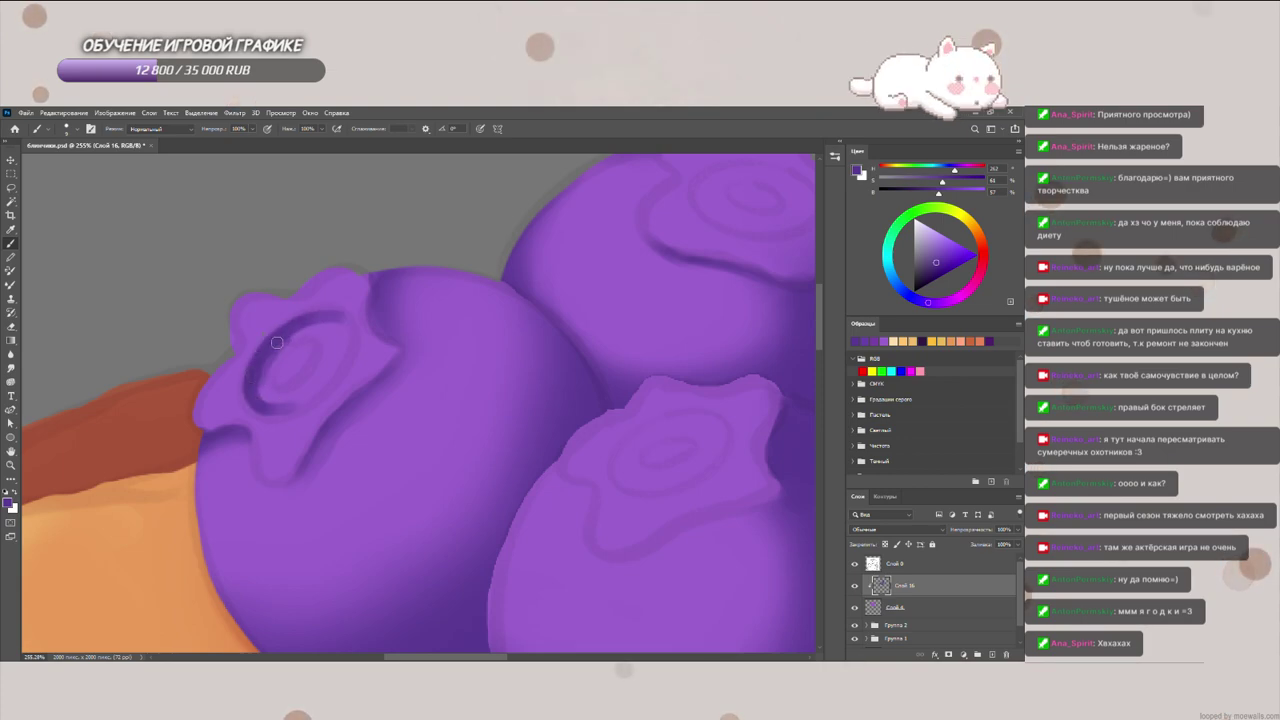
drag(333, 319, 263, 366)
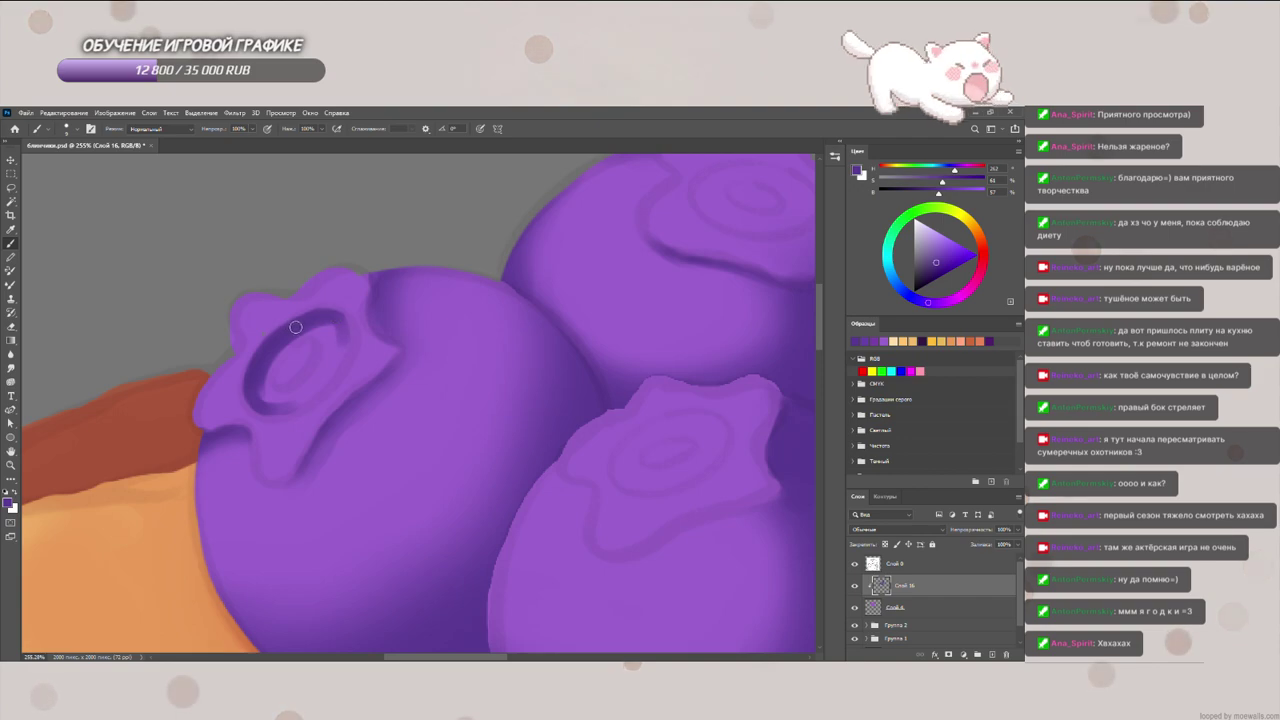
drag(294, 326, 253, 389)
mouse_move(334, 317)
mouse_down()
mouse_move(345, 350)
mouse_move(258, 371)
mouse_up()
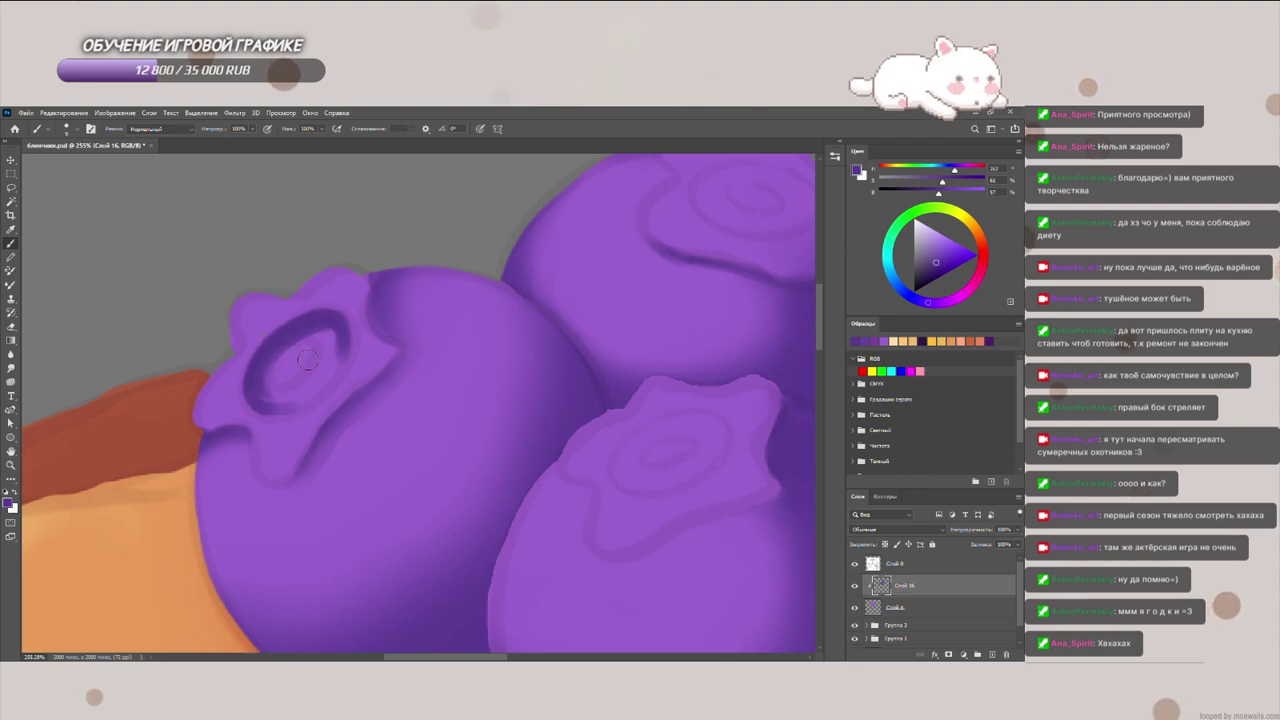
mouse_move(321, 341)
mouse_down()
mouse_move(281, 372)
mouse_move(286, 388)
mouse_up()
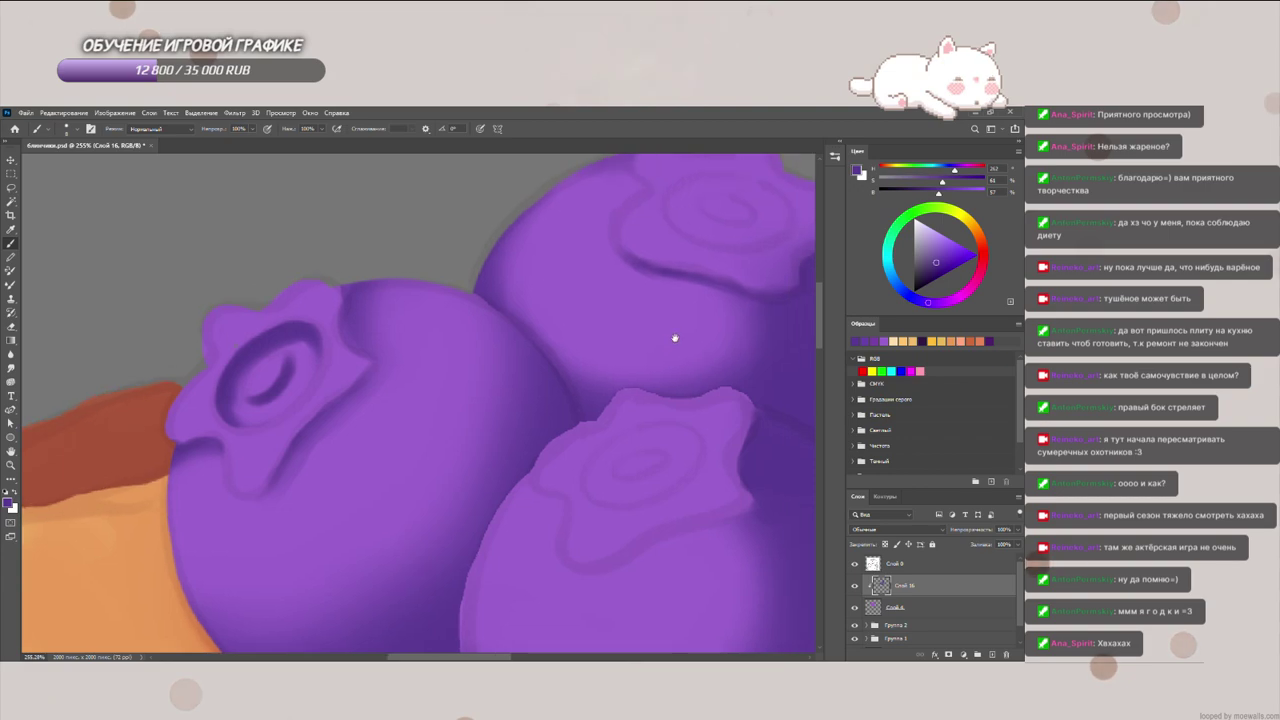
Step: Paint a dark violet shadow around the inner ring and center swirl of the back berry's crown
drag(680, 337, 403, 472)
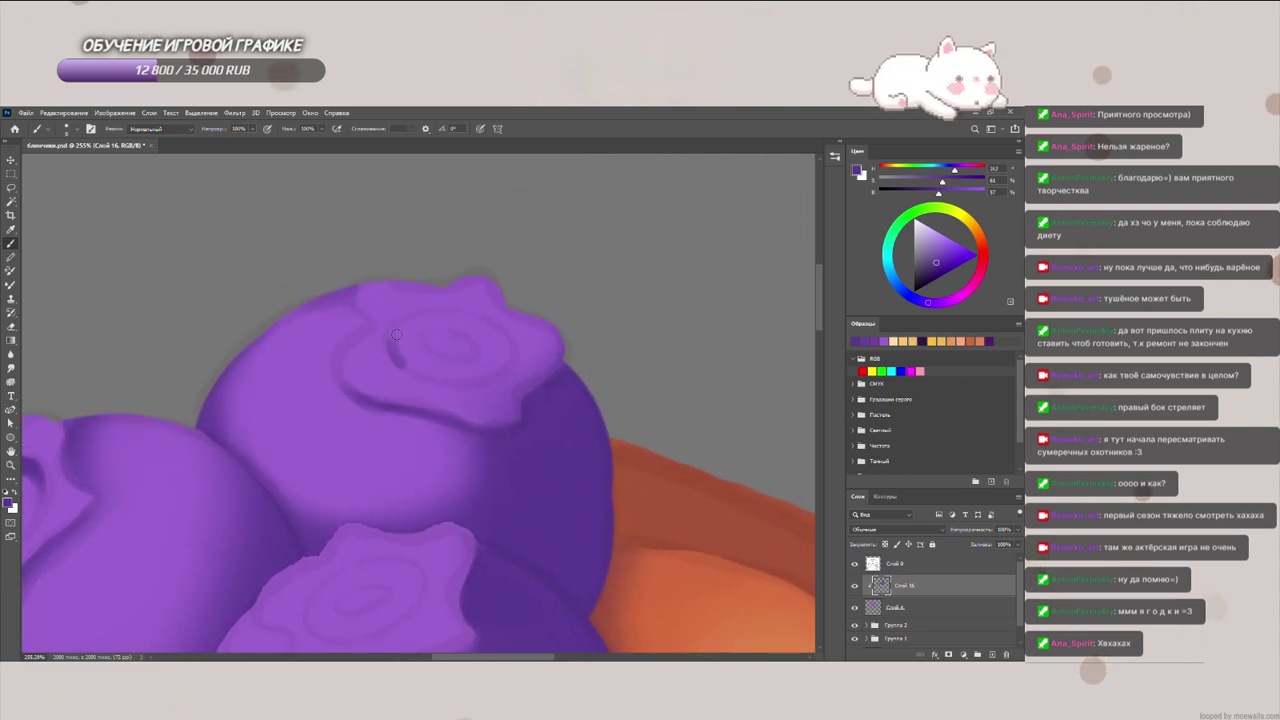
mouse_move(454, 317)
mouse_down()
mouse_move(508, 347)
mouse_move(398, 349)
mouse_up()
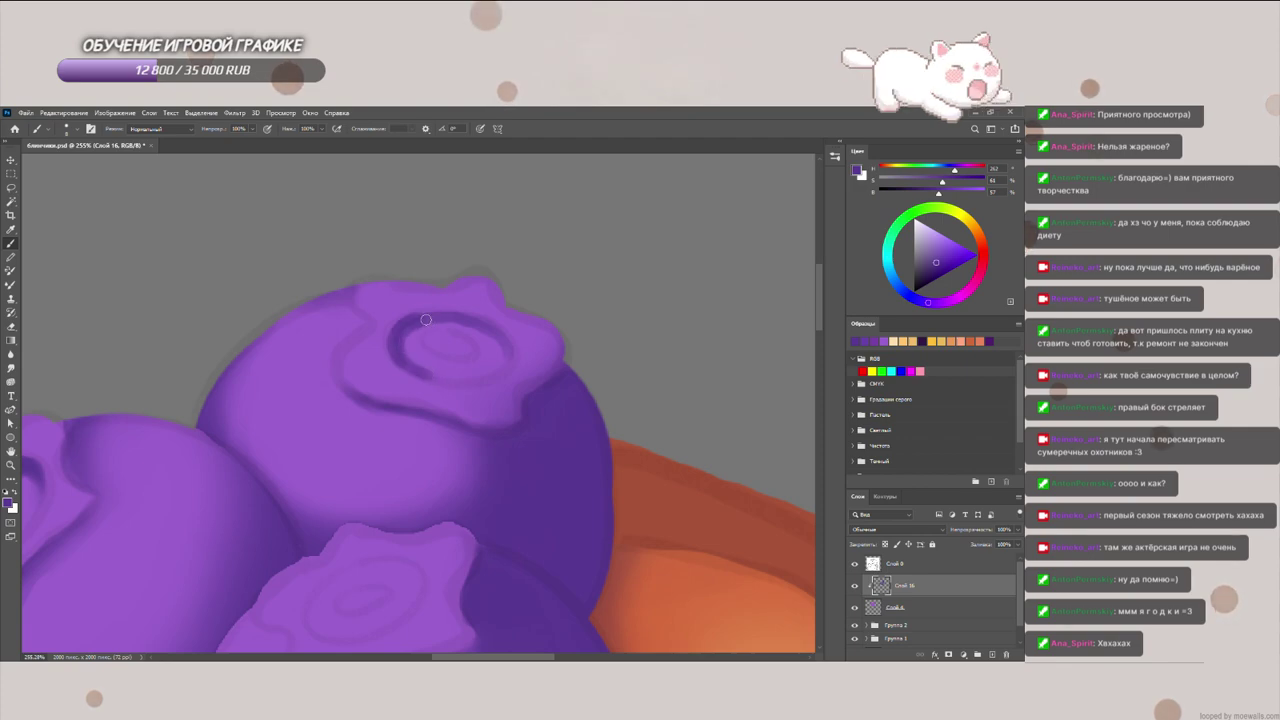
drag(422, 318, 436, 314)
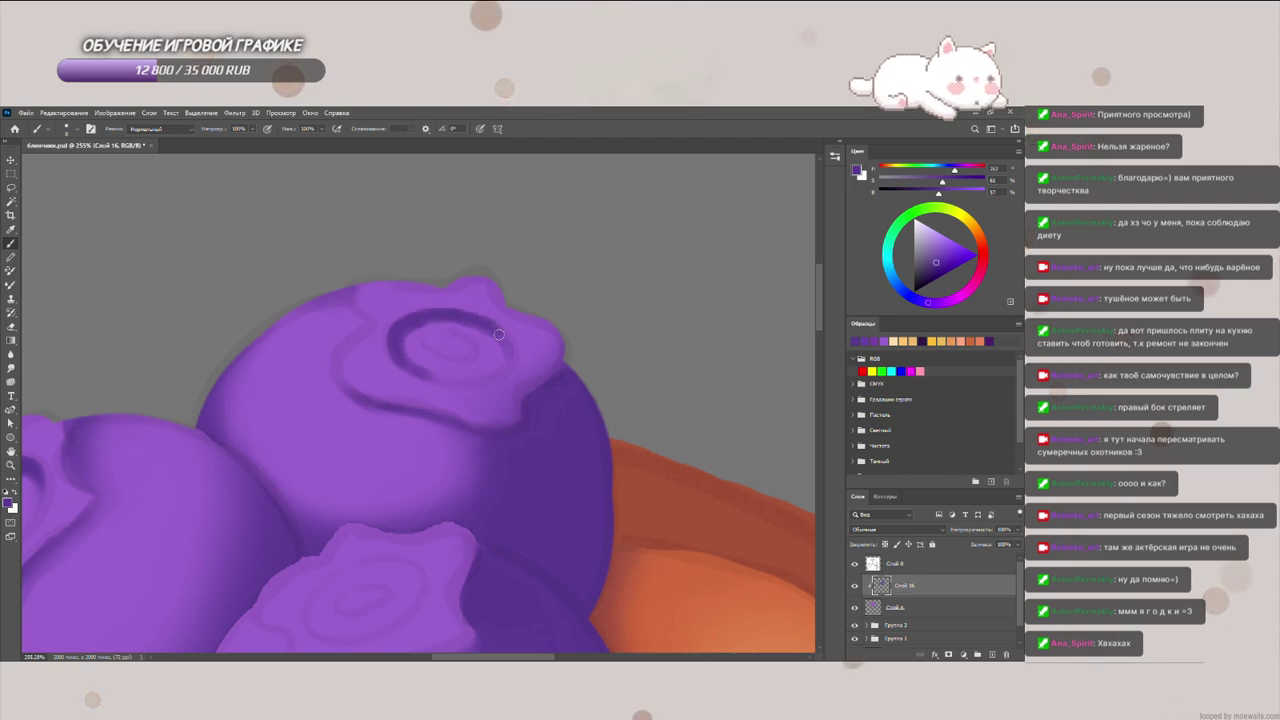
drag(397, 354, 418, 319)
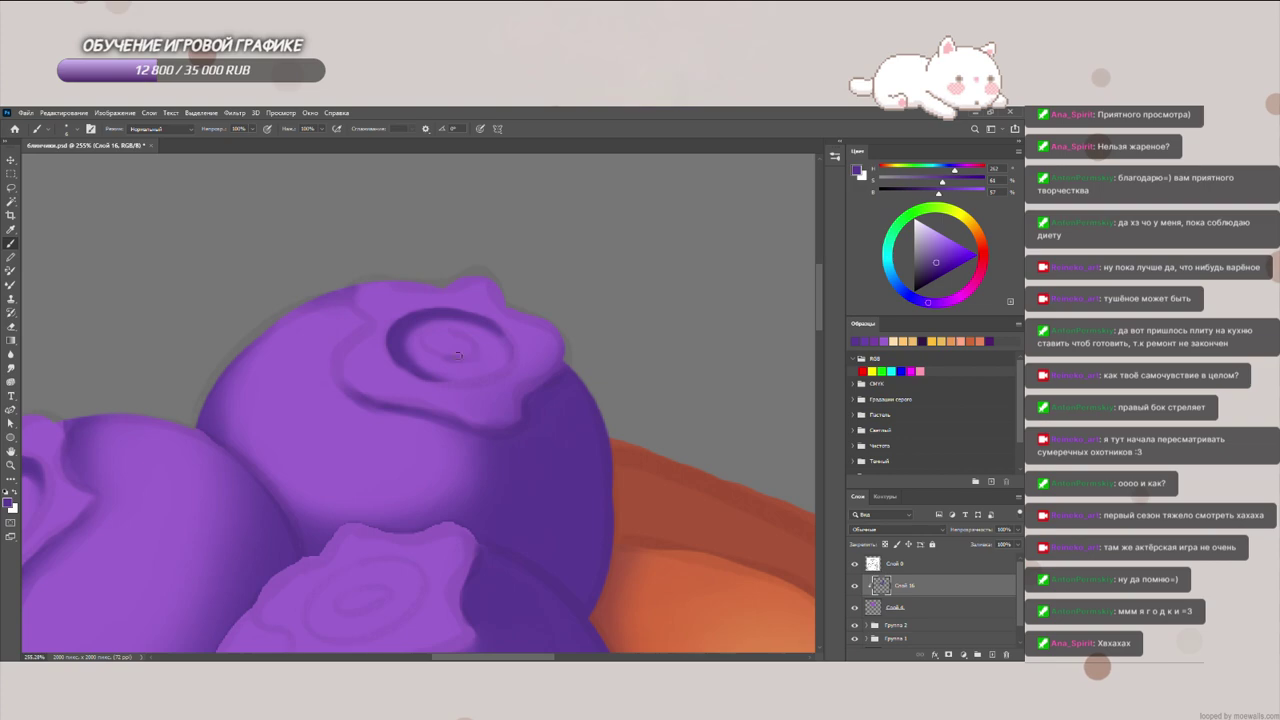
mouse_move(454, 331)
mouse_down()
mouse_move(475, 352)
mouse_move(436, 355)
mouse_up()
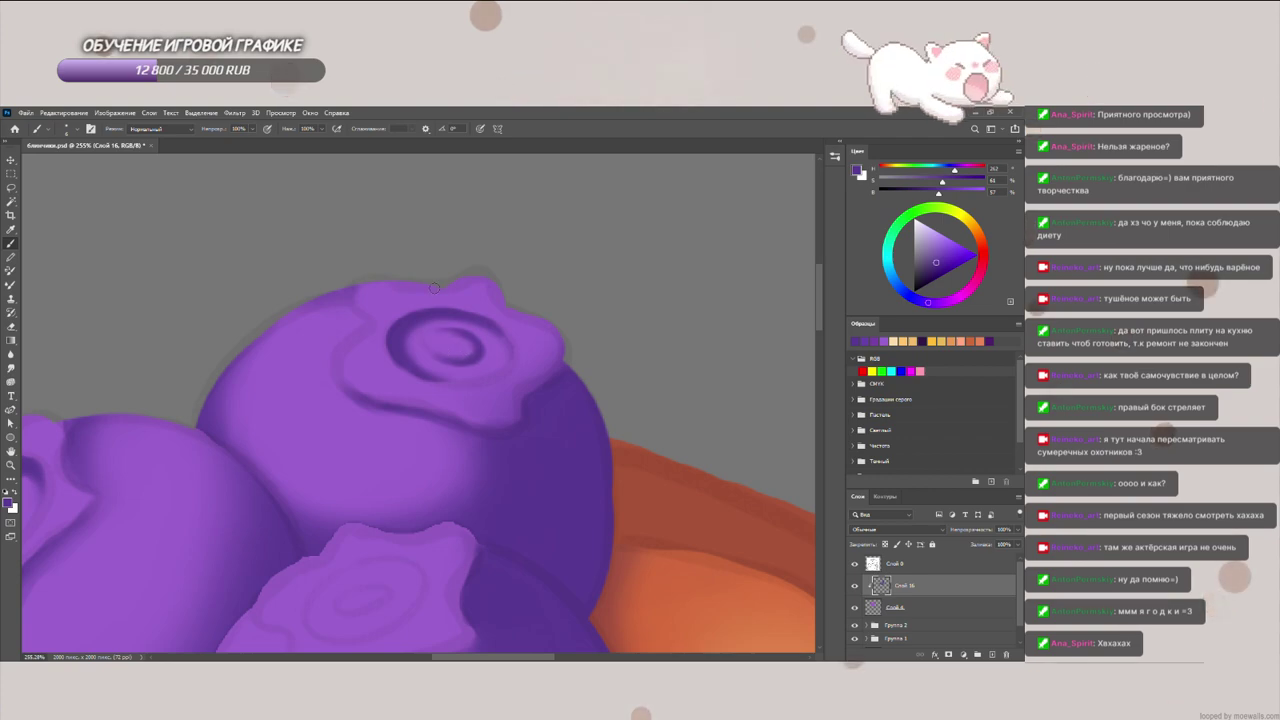
Step: Paint a dark violet shadow around the inner ring and center swirl of the front berry's crown
drag(513, 531, 547, 231)
mouse_move(348, 300)
mouse_down()
mouse_move(370, 276)
mouse_move(432, 267)
mouse_up()
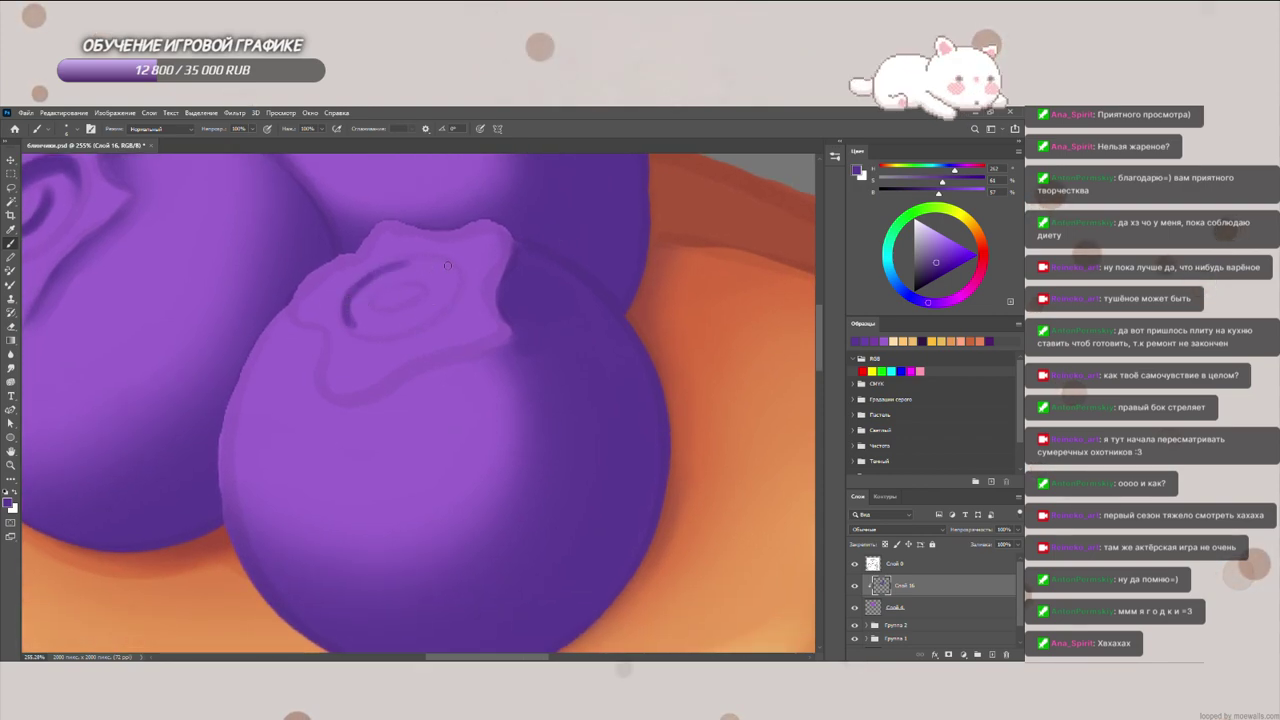
drag(400, 267, 452, 261)
drag(347, 318, 379, 330)
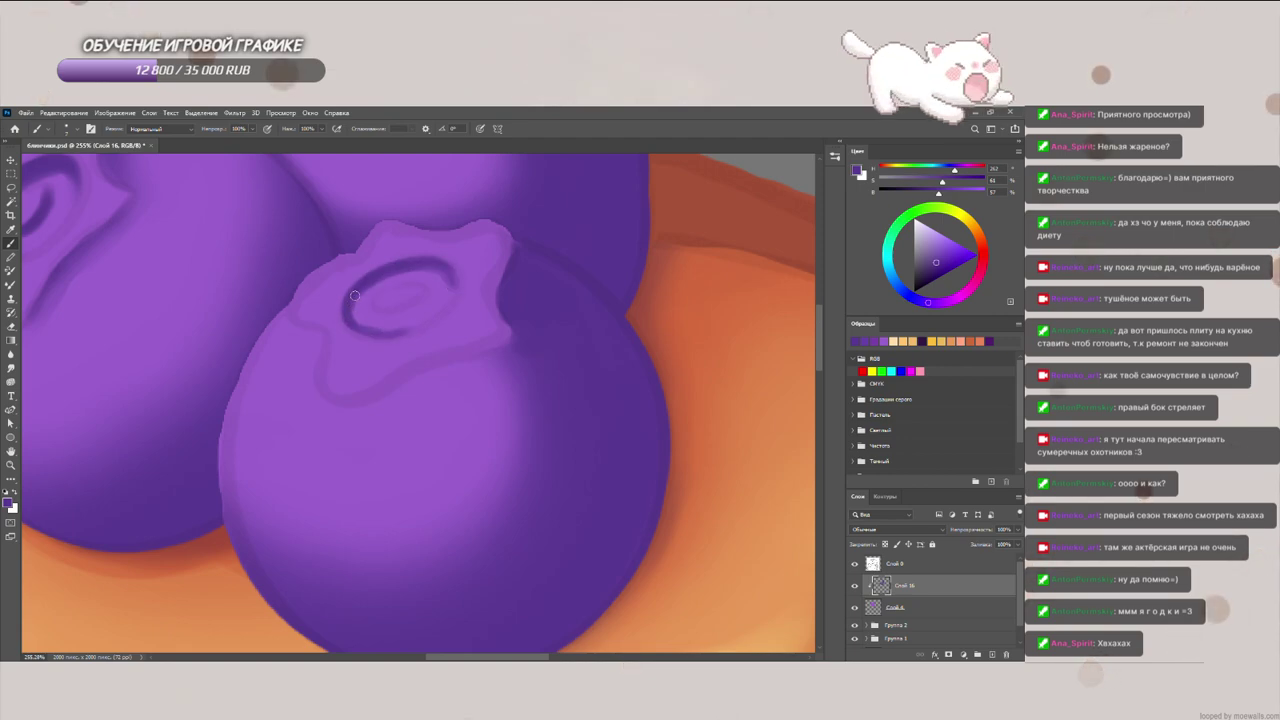
mouse_move(358, 292)
mouse_down()
mouse_move(384, 323)
mouse_move(396, 277)
mouse_move(378, 289)
mouse_move(443, 270)
mouse_move(367, 316)
mouse_move(365, 299)
mouse_move(379, 330)
mouse_move(432, 300)
mouse_up()
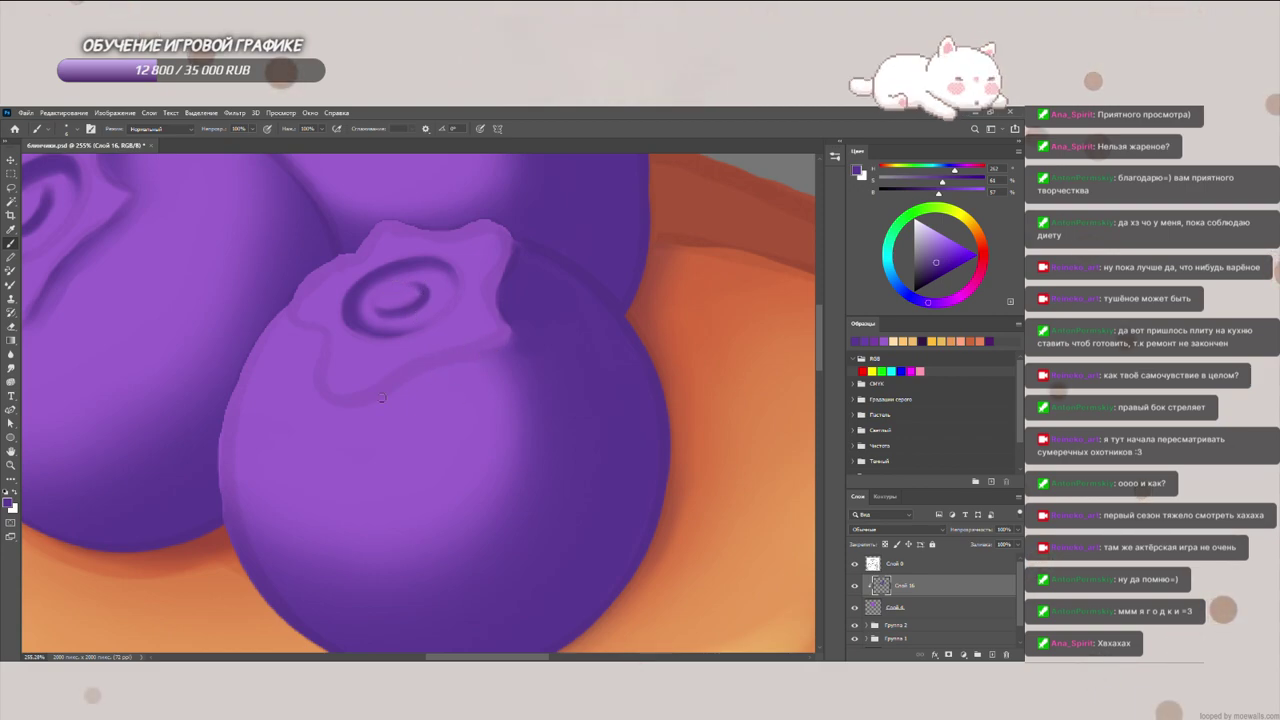
Step: Add a new clipped layer above Слой 16 and paint a dark shadow beneath the lower petals of the front berry's crown
click(992, 655)
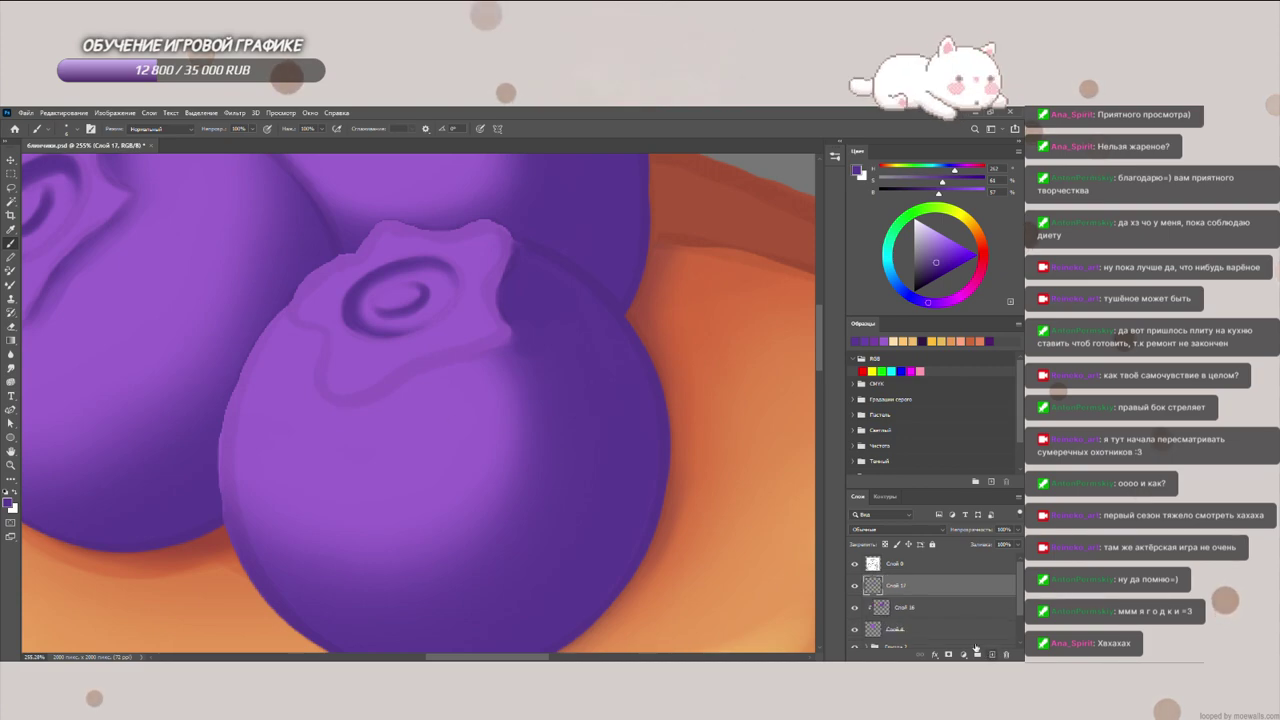
alt+click(886, 596)
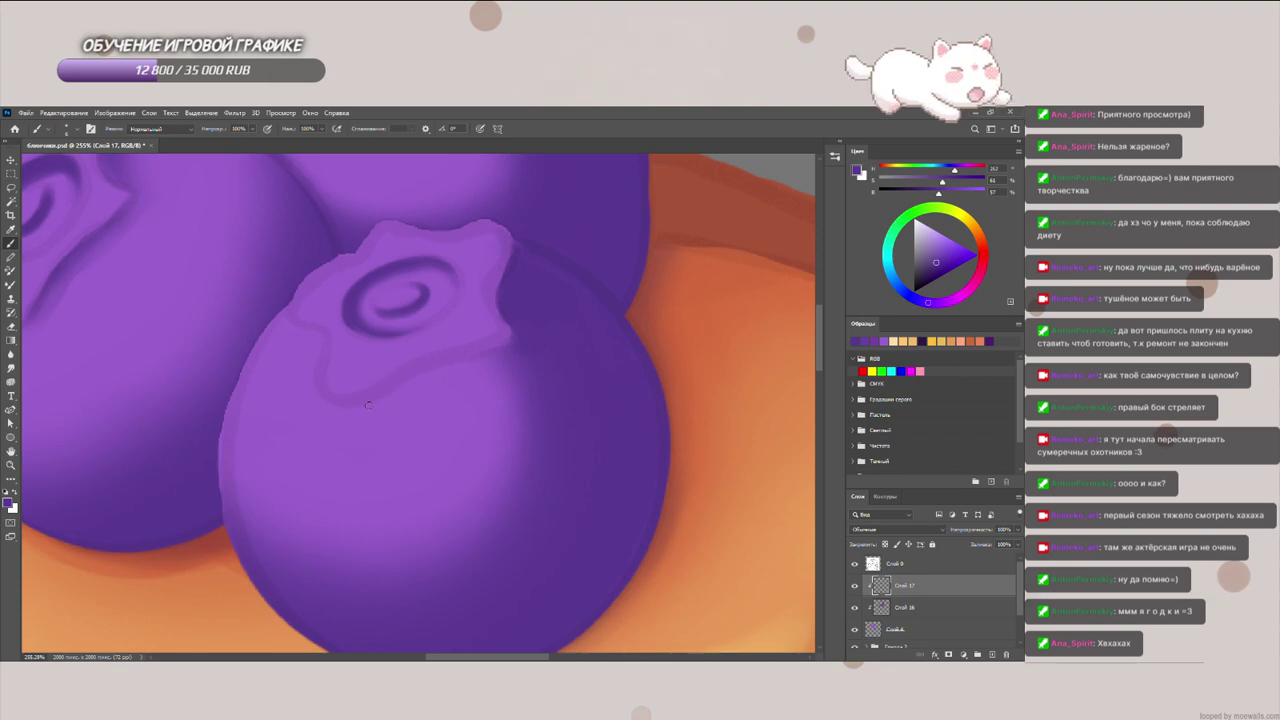
drag(353, 410, 437, 372)
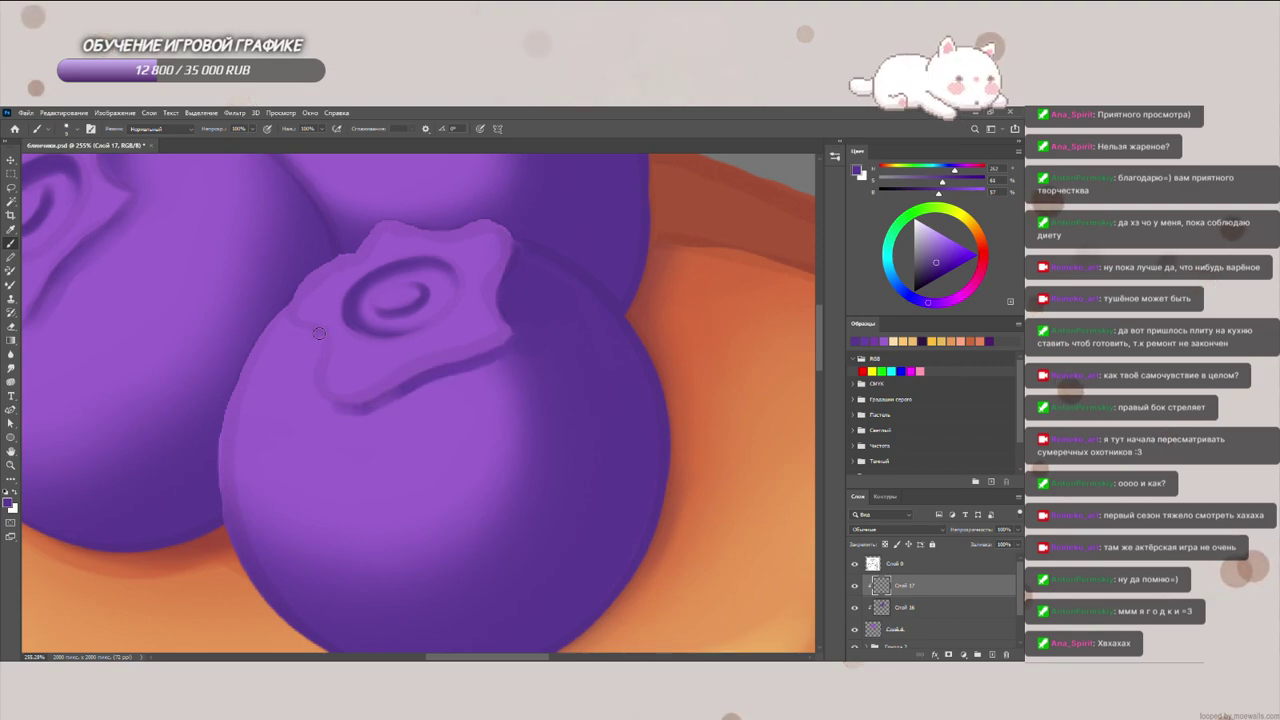
mouse_move(288, 312)
mouse_down()
mouse_move(322, 342)
mouse_move(279, 306)
mouse_up()
Step: Refine the shadow beneath the front berry's crown and around its outer petal tip, adjusting the brush size between strokes
key(bracketright)
key(bracketright)
key(bracketright)
key(bracketright)
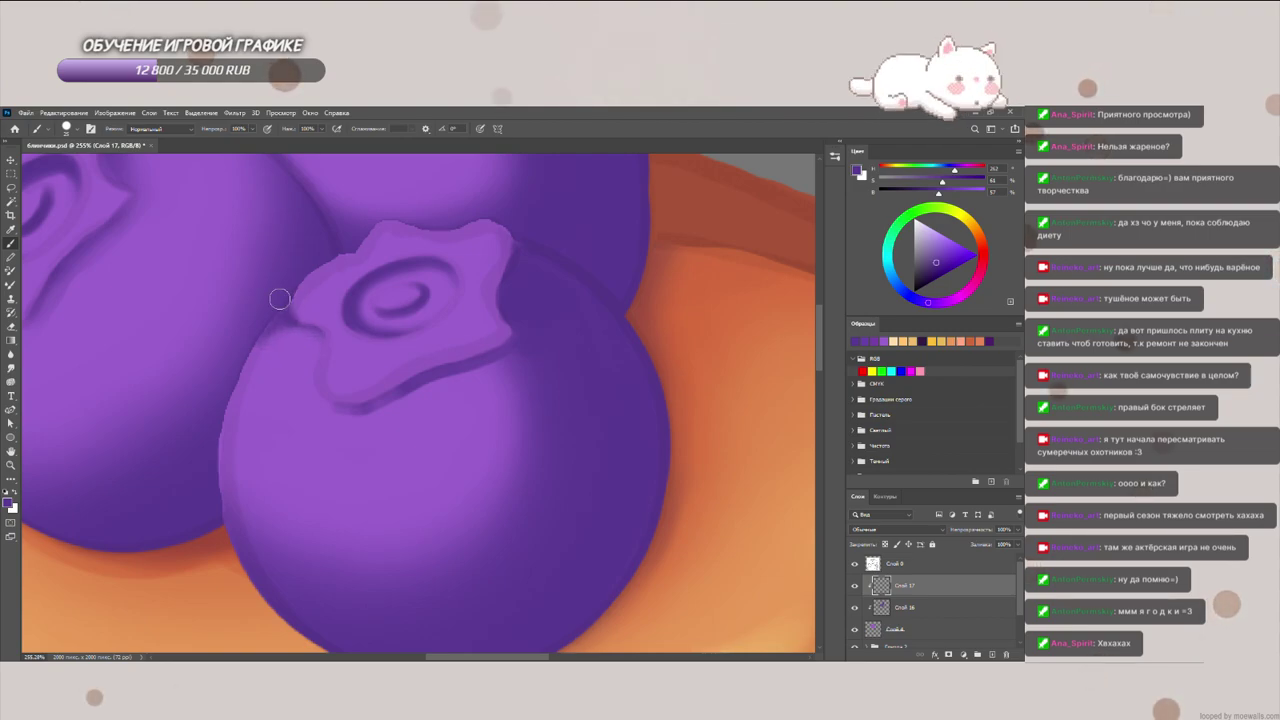
key(bracketleft)
key(bracketleft)
key(bracketleft)
key(bracketleft)
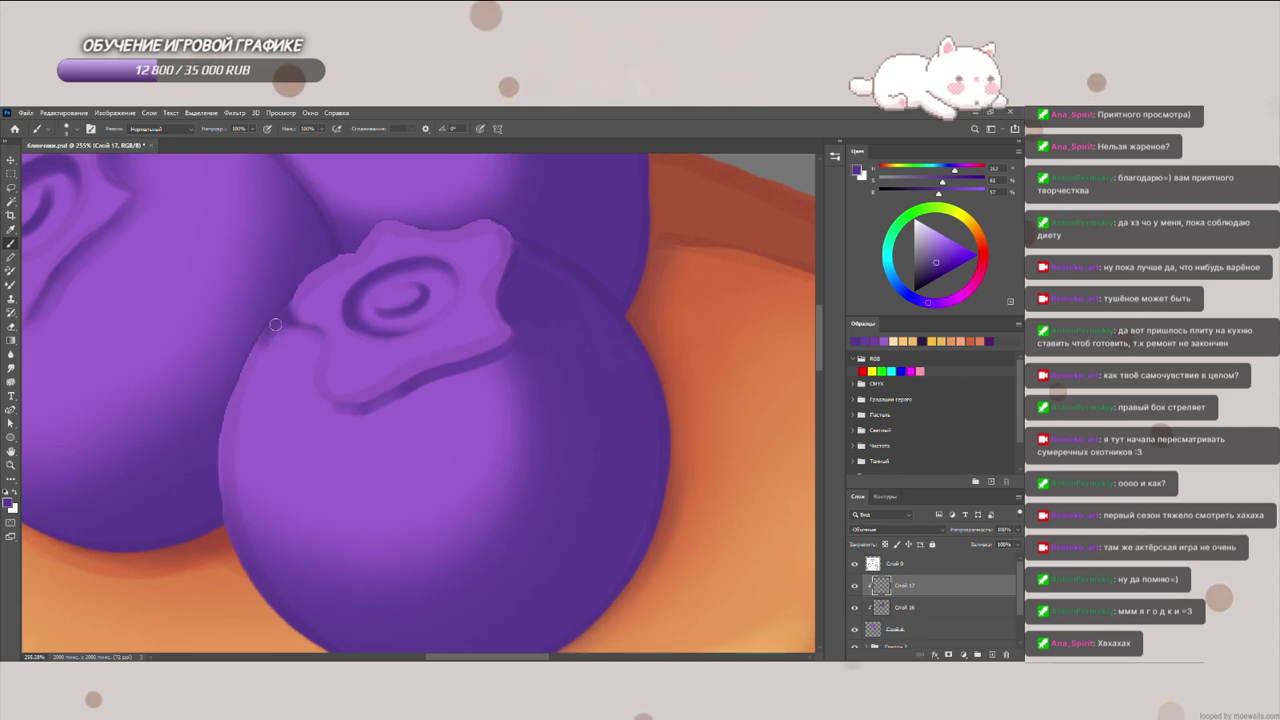
key(bracketright)
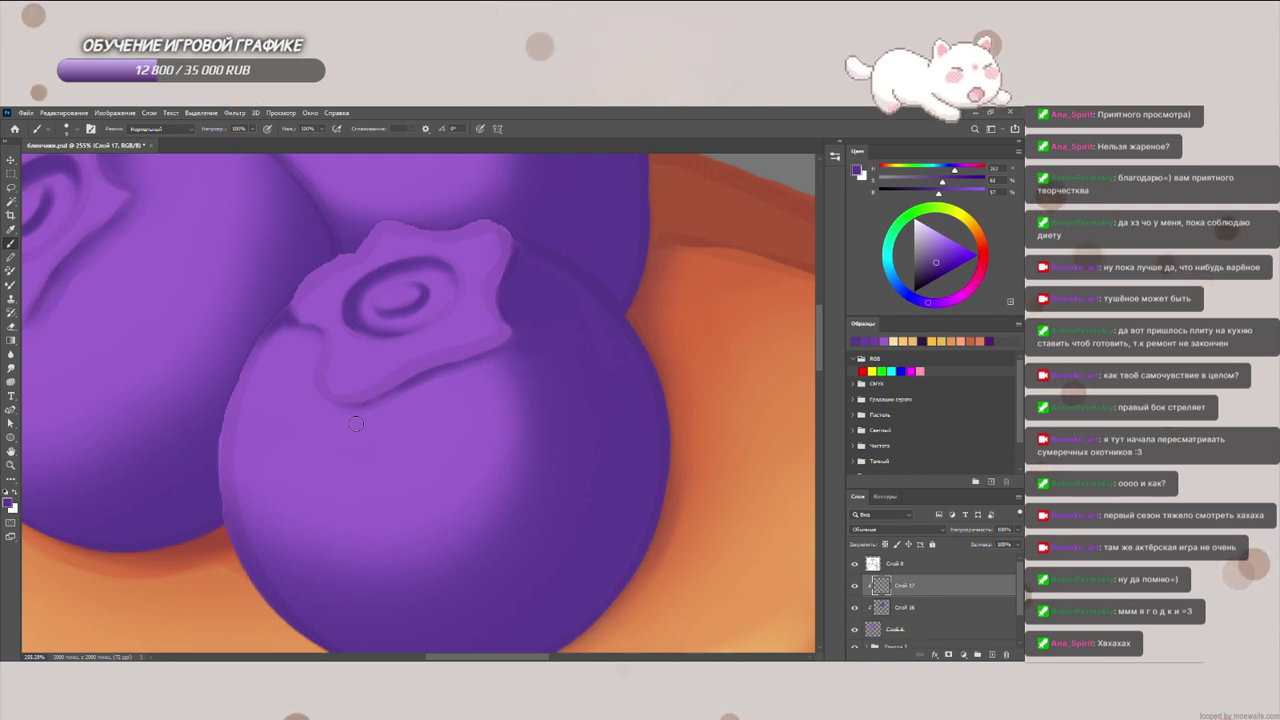
drag(362, 403, 330, 400)
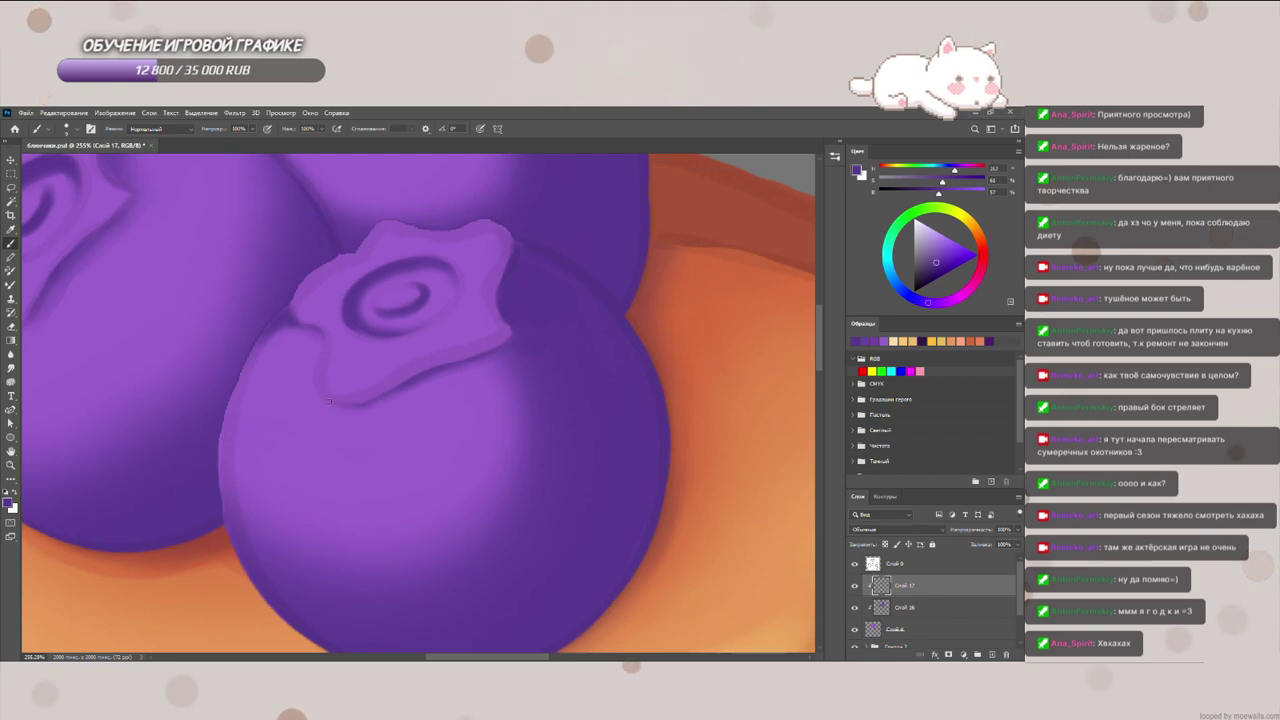
key(bracketleft)
key(bracketleft)
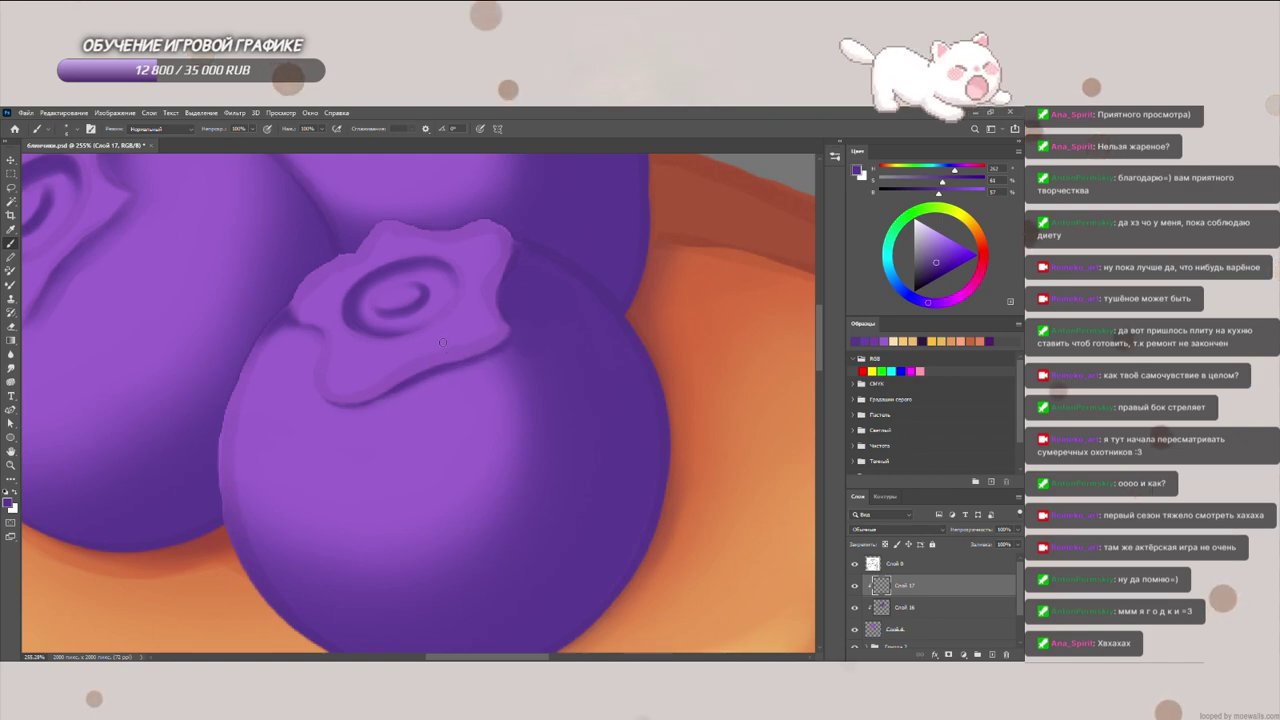
Step: Refine the shadow around the petals of the left berry's crown, working on Слой 16 and Слой 17
mouse_move(573, 255)
mouse_down()
mouse_move(586, 523)
mouse_move(659, 464)
mouse_move(737, 366)
mouse_move(629, 443)
mouse_up()
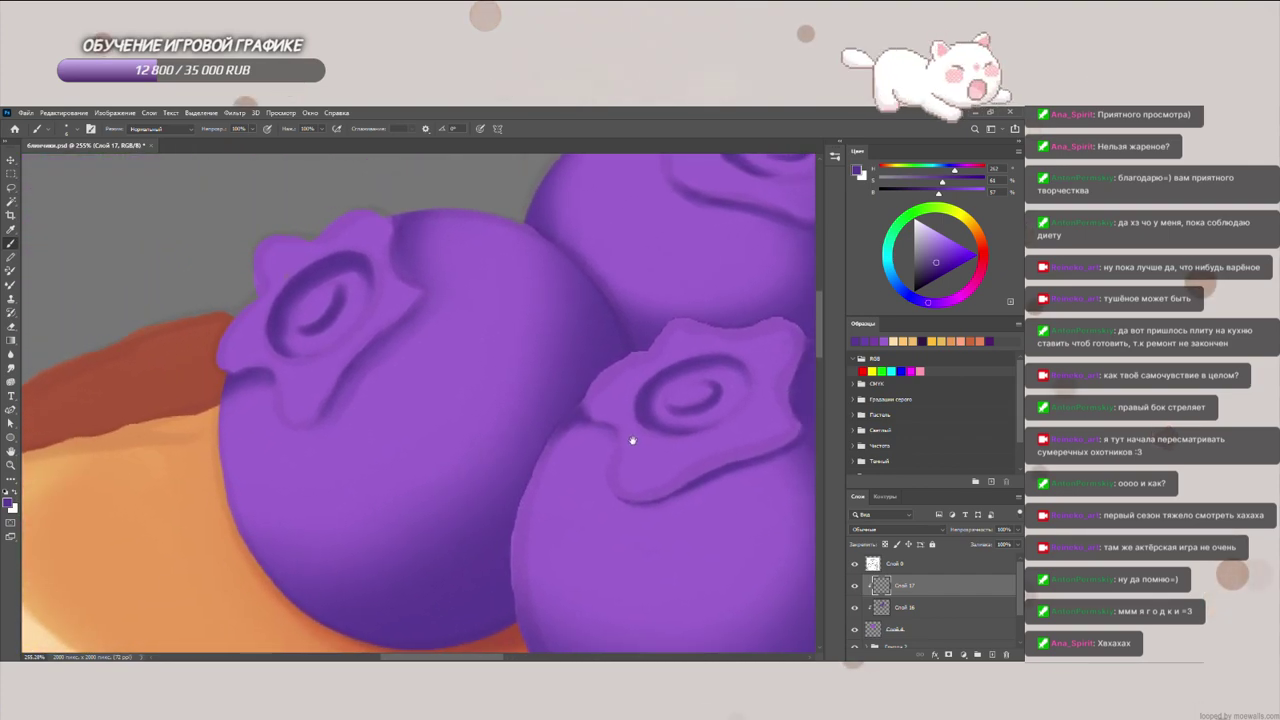
click(896, 608)
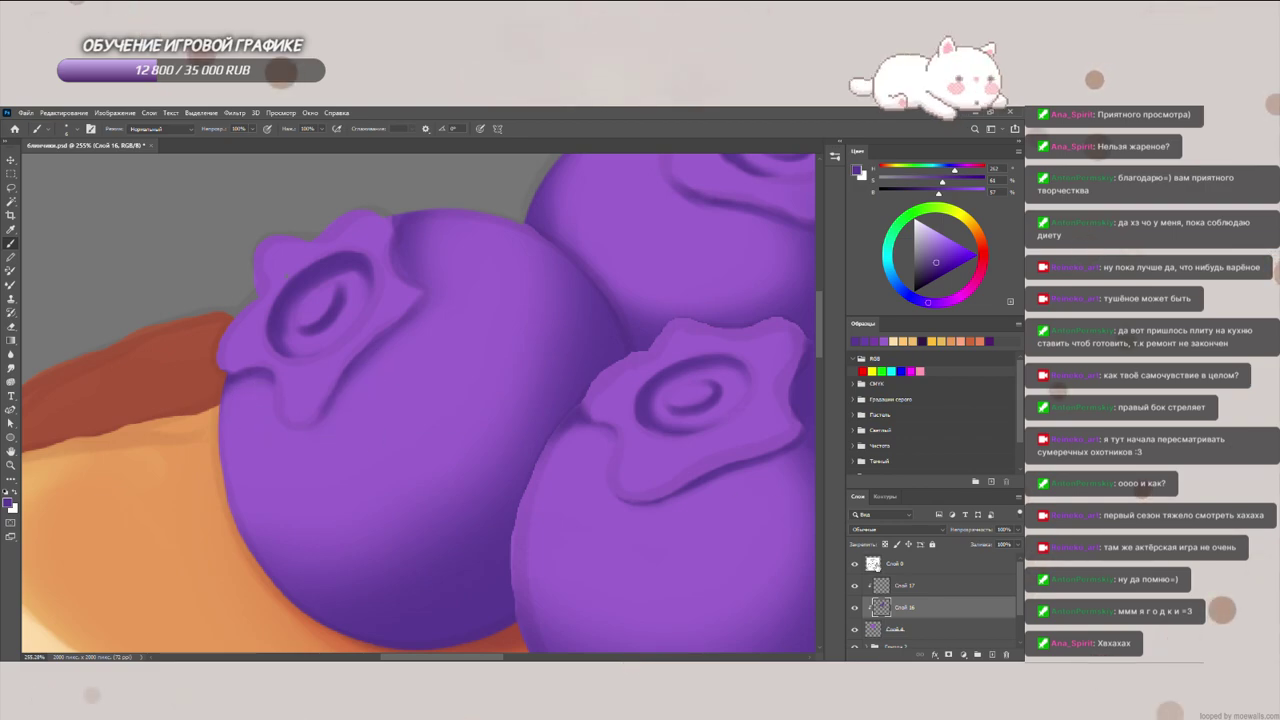
key(alt+bracketright)
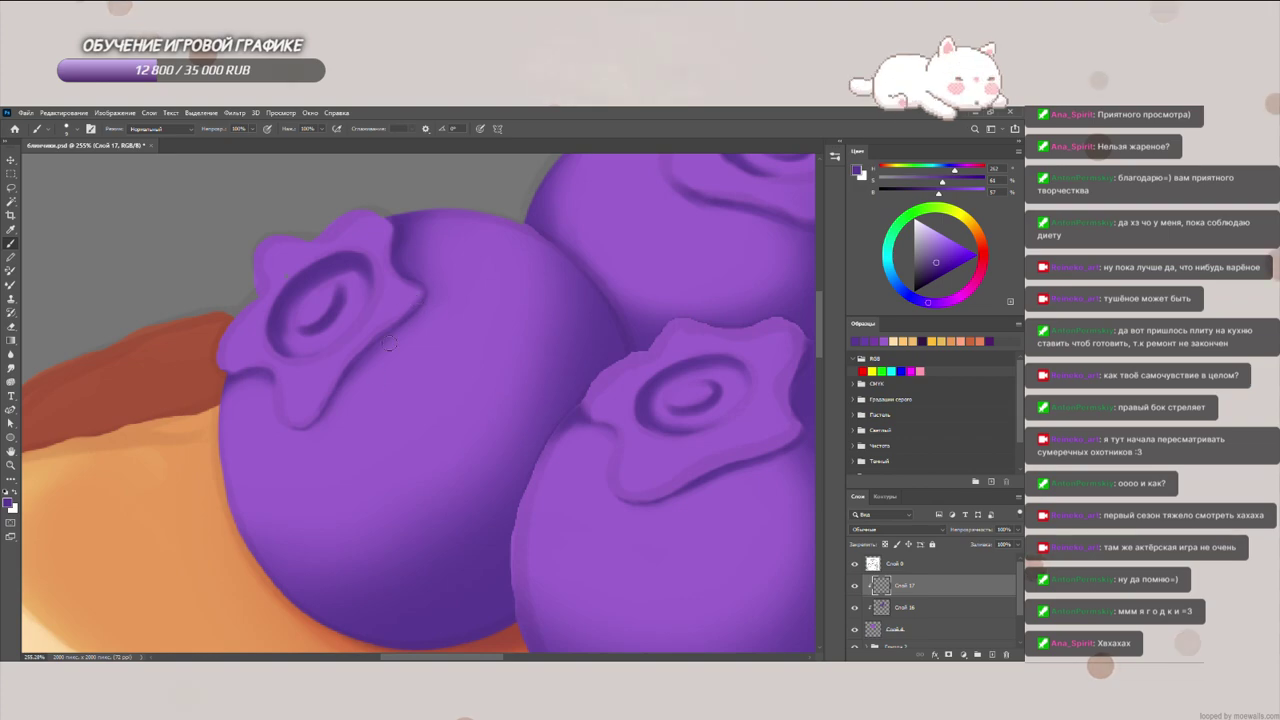
Step: Sample the crown's light violet and the dark violet beside it, and clean up the edges of the front berry's crown
scroll(457, 351, down, 4)
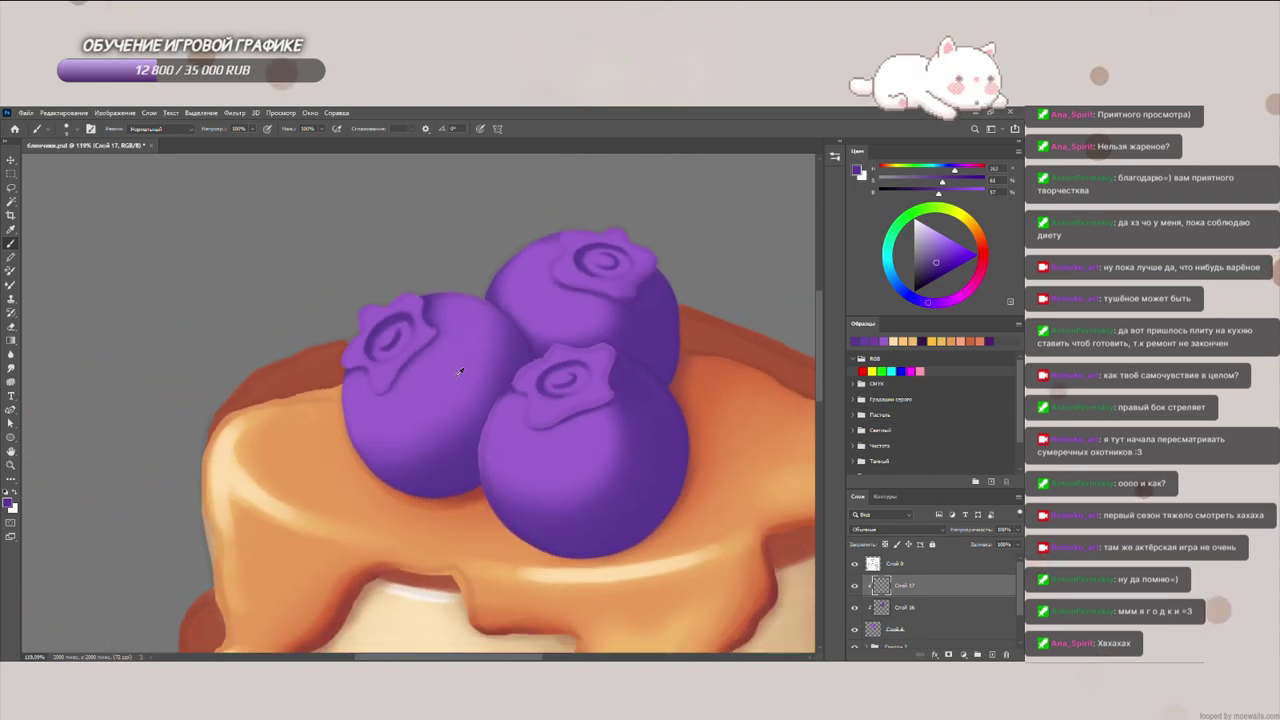
scroll(462, 370, up, 4)
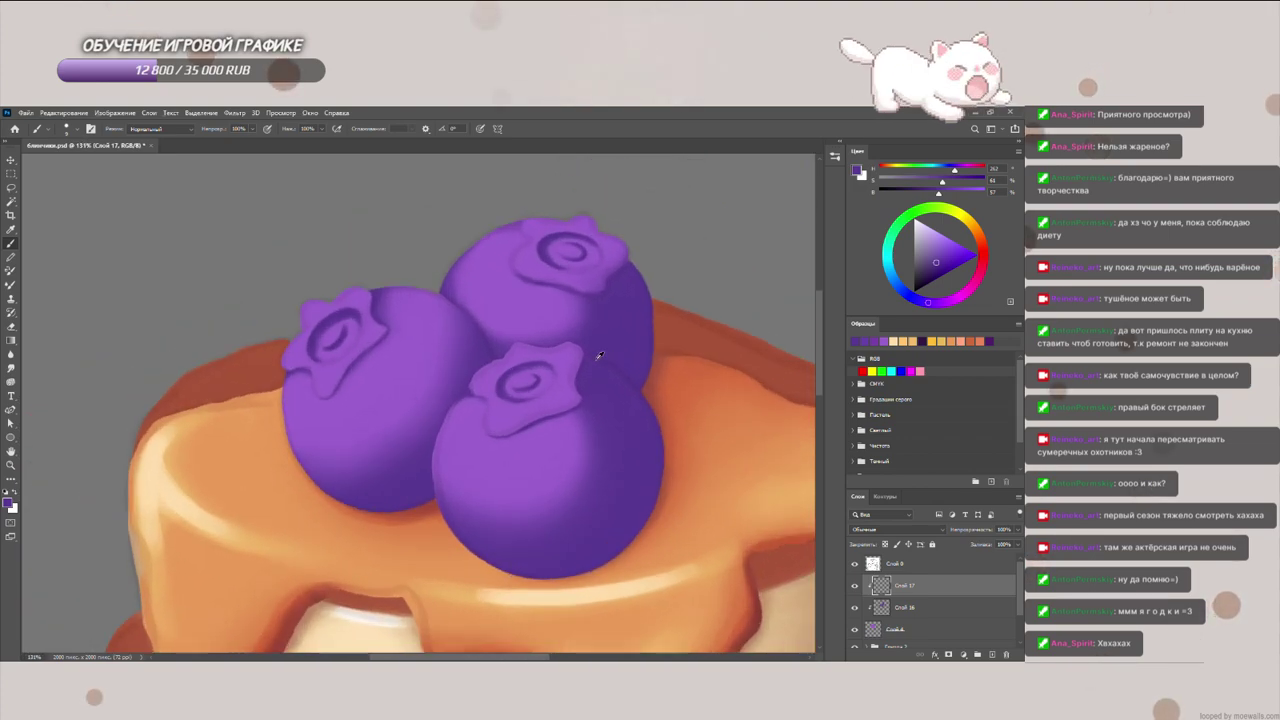
scroll(491, 341, up, 3)
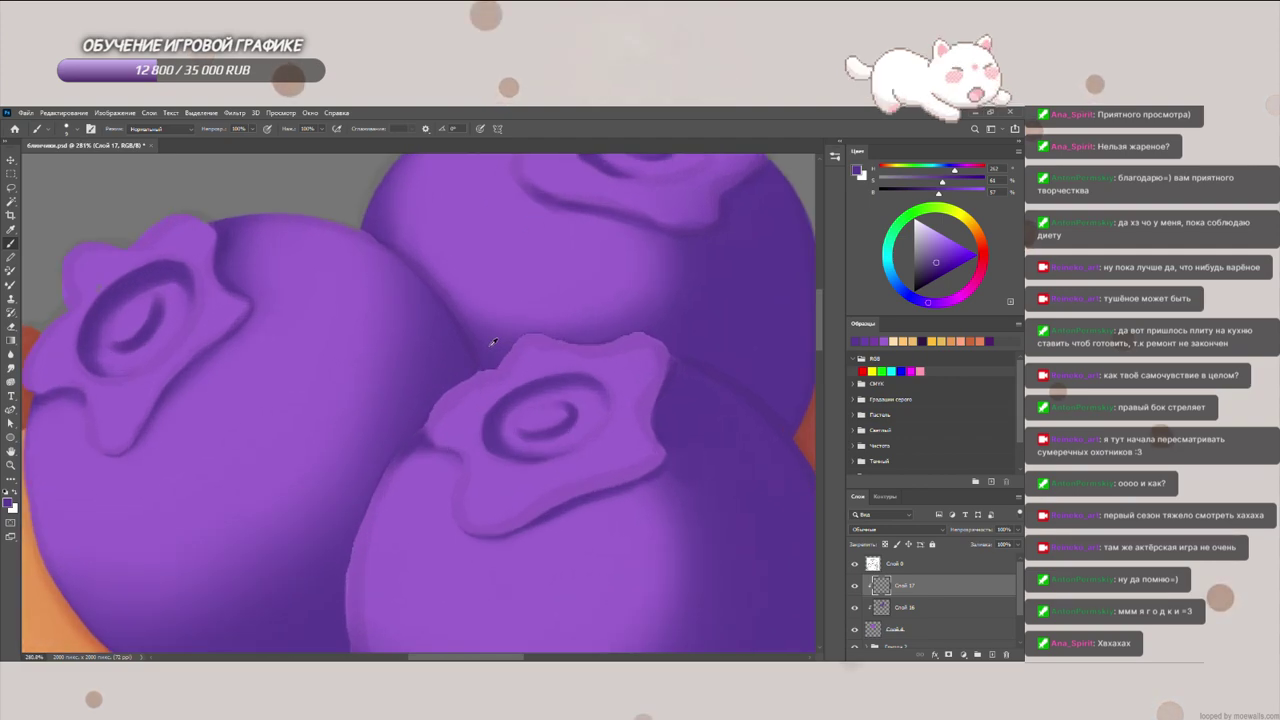
alt+click(473, 399)
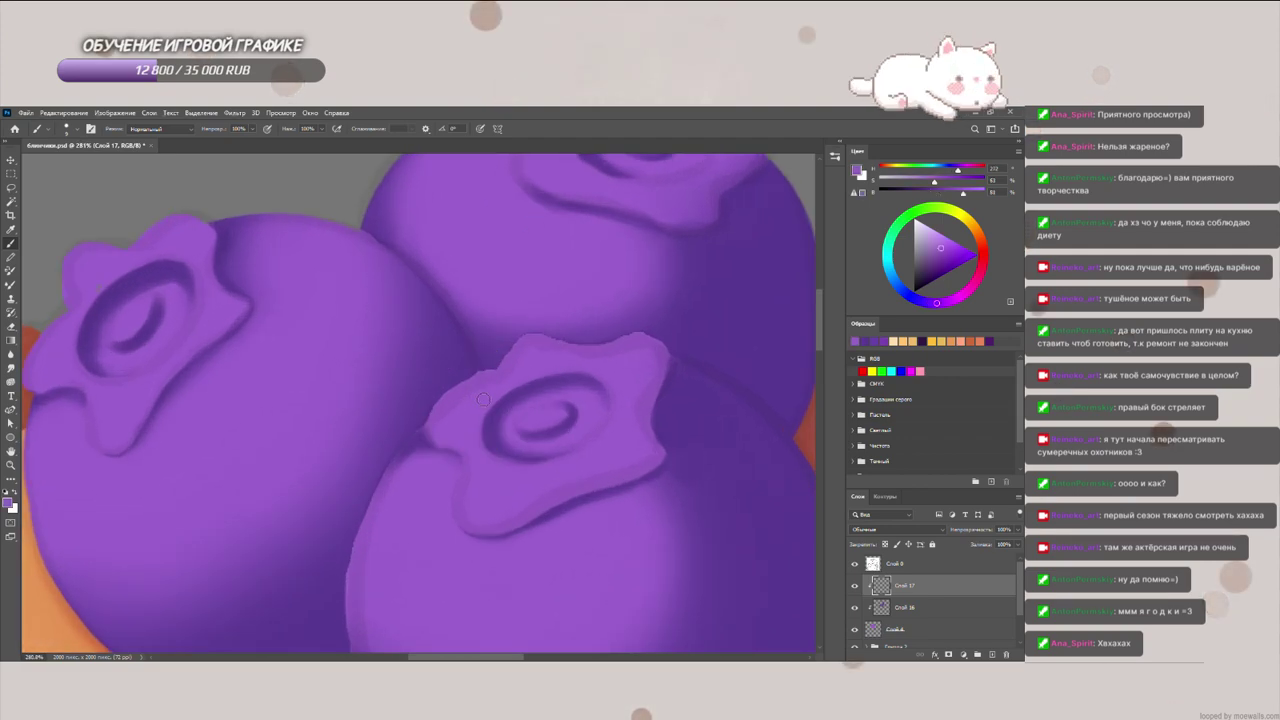
alt+click(467, 373)
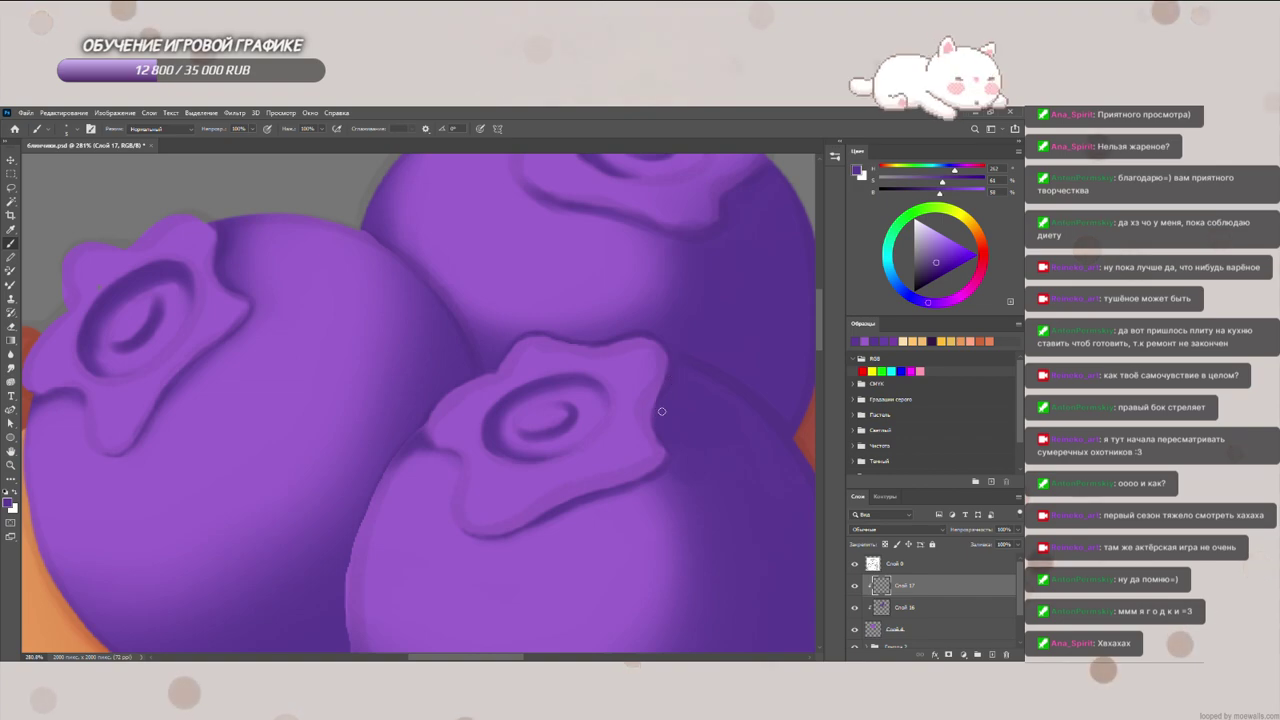
Step: Paint soft dark violet shading over the berries on a new clipped layer directly above Слой 16
scroll(578, 348, down, 8)
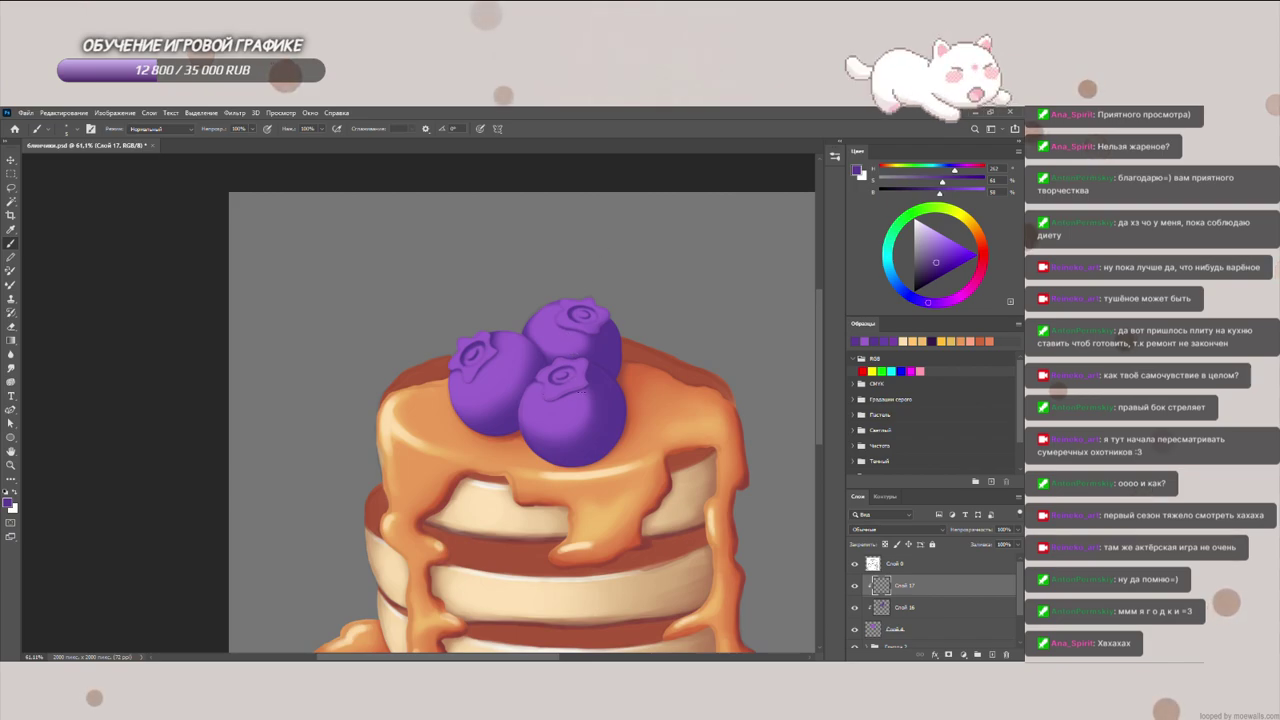
click(865, 341)
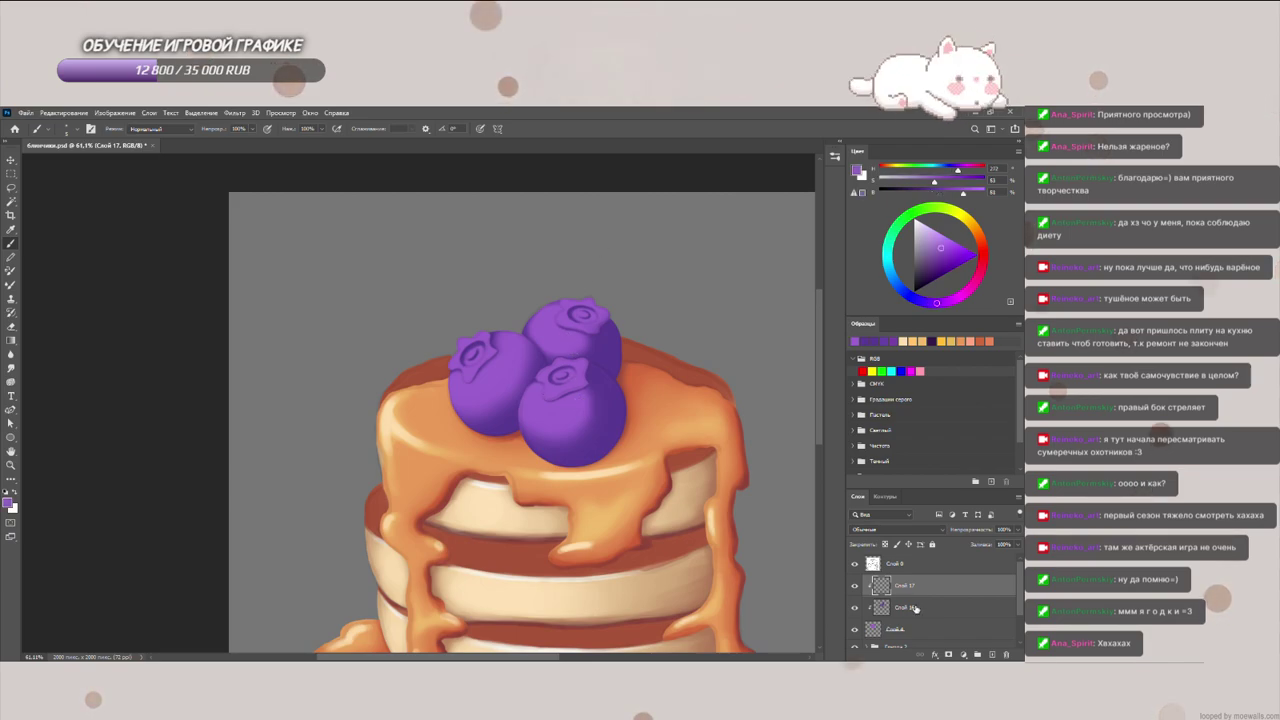
click(866, 341)
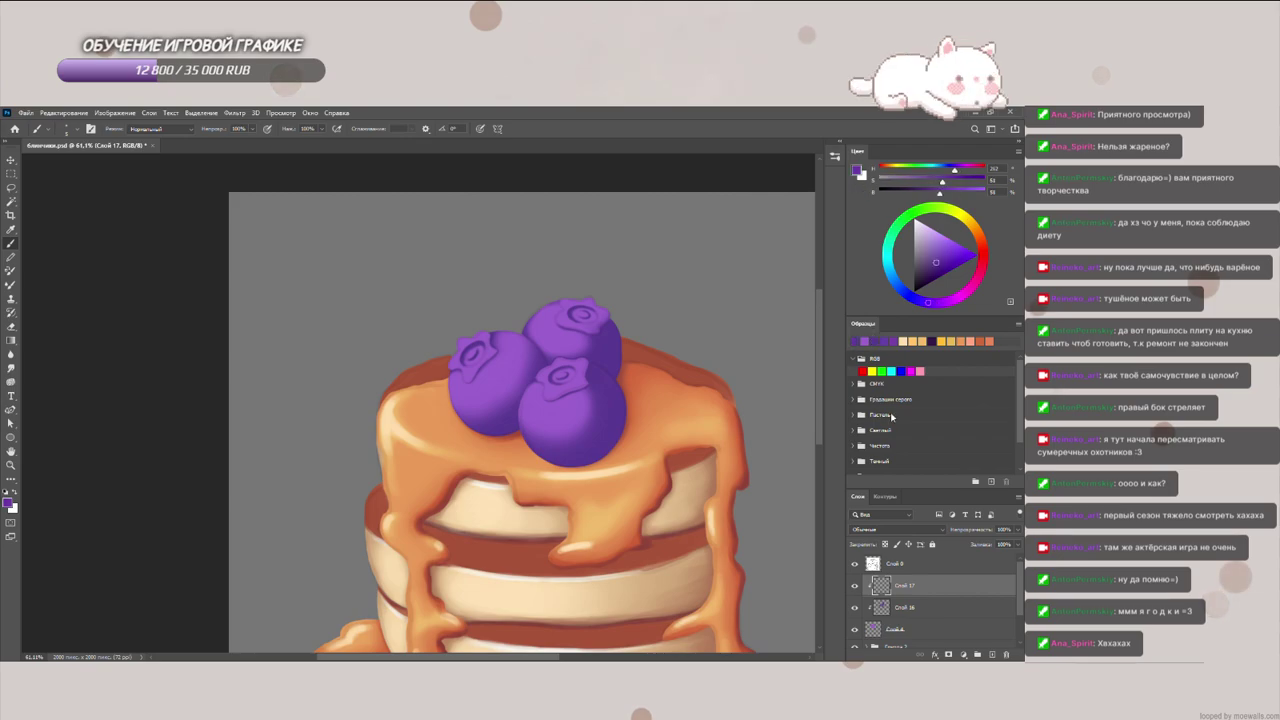
click(918, 608)
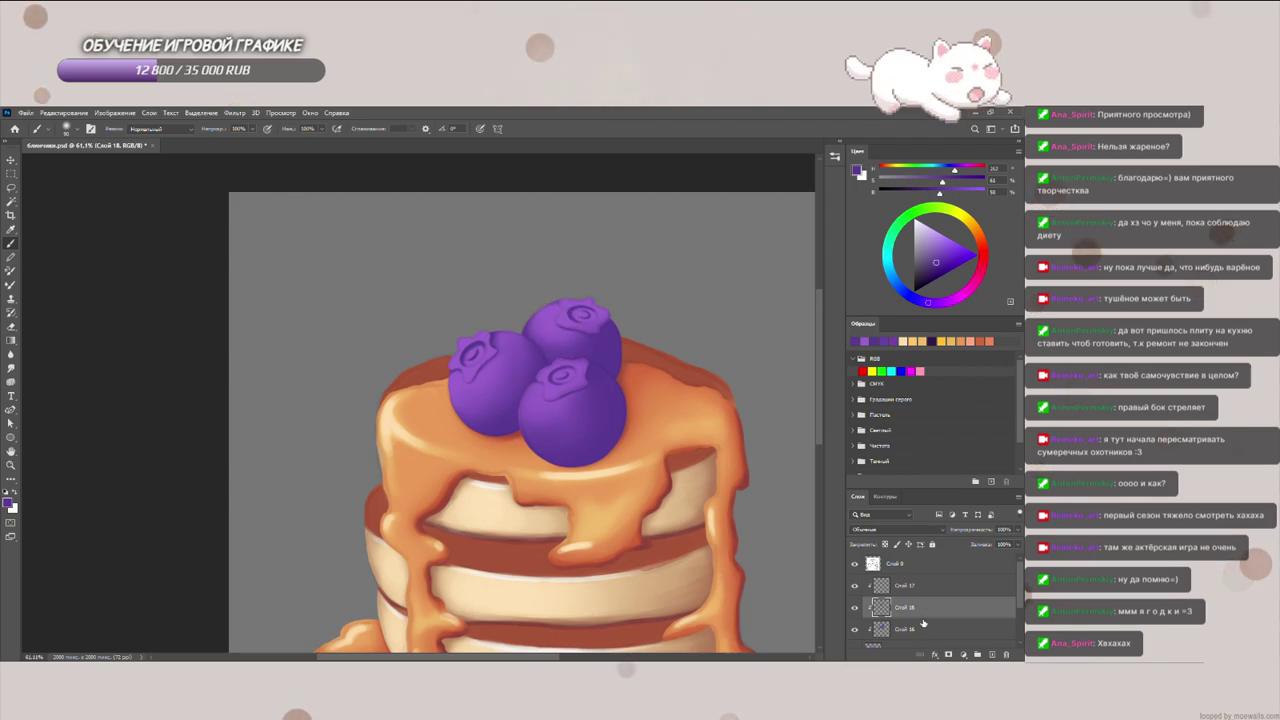
Step: Add a clipped layer above Слой 17, mix a very dark blue-violet, and paint a deep shadow along the front berry's lower right side
click(986, 650)
key(ctrl+alt+g)
drag(940, 259, 931, 273)
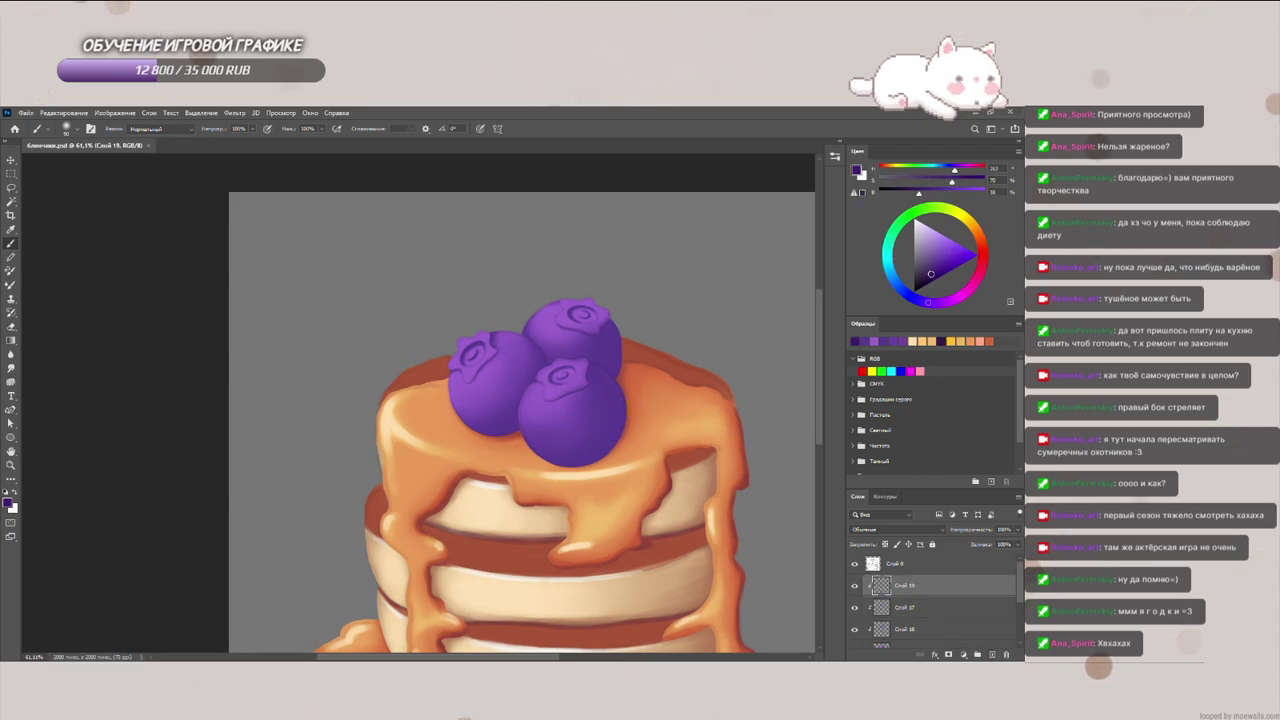
click(926, 279)
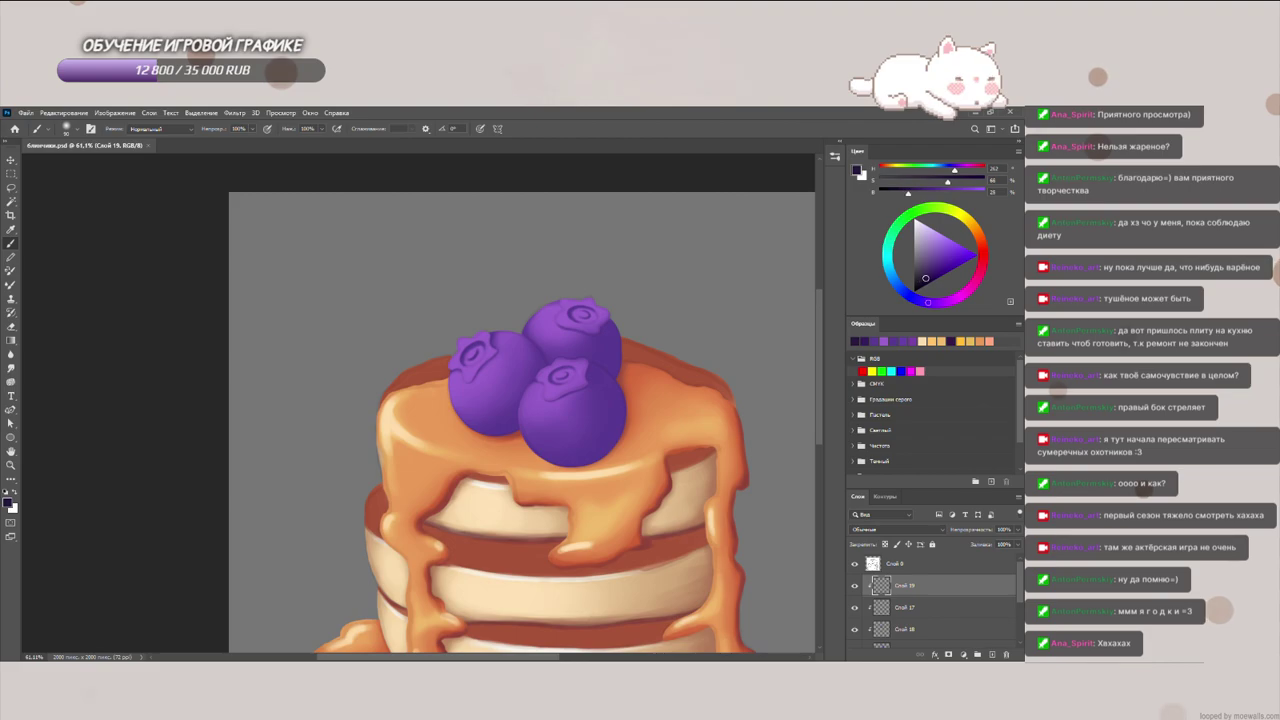
drag(932, 289, 920, 298)
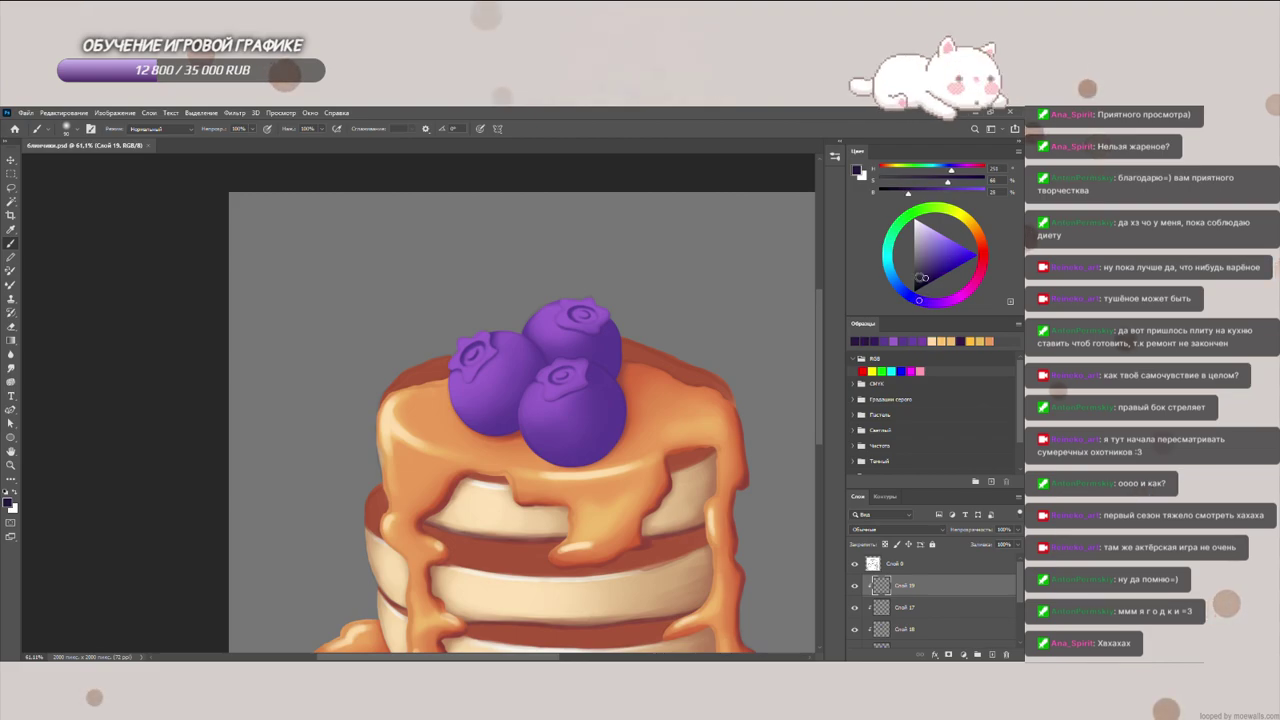
scroll(739, 400, up, 2)
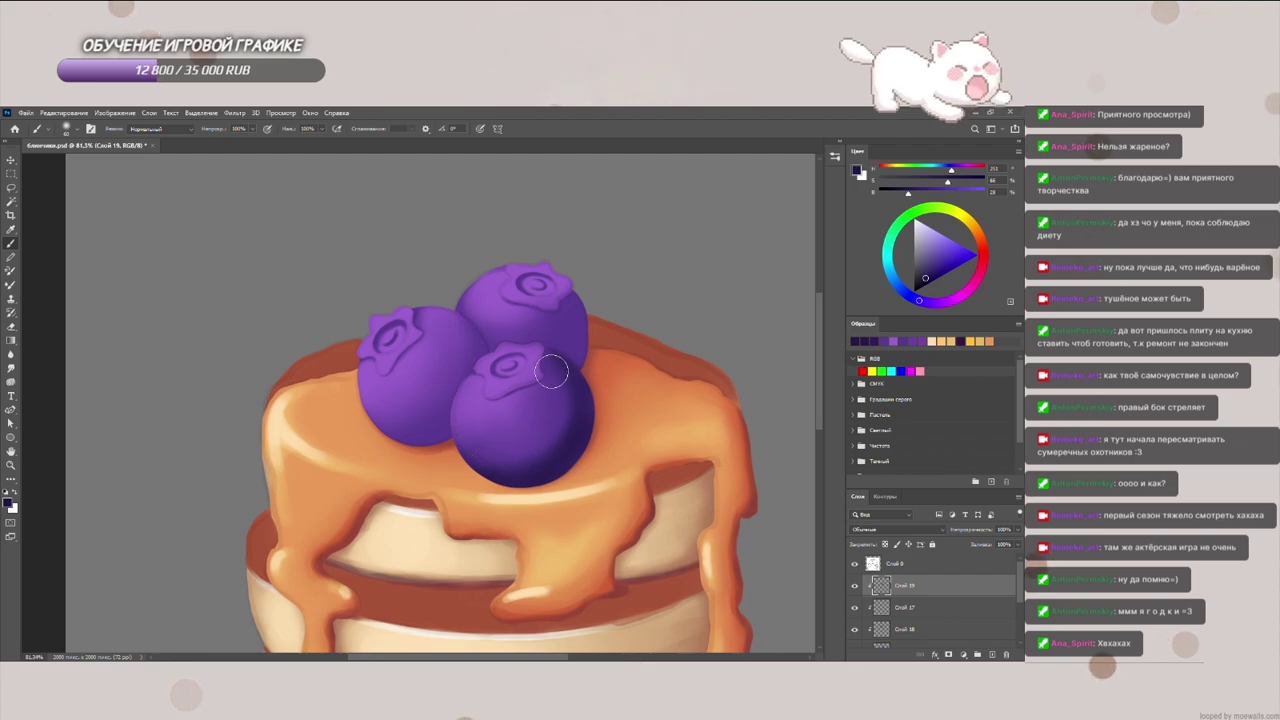
Step: Deepen the dark blue-violet shadows on the undersides and contact areas of all three berries with a larger soft brush
key(bracketright)
key(bracketright)
key(bracketright)
key(bracketright)
mouse_move(474, 453)
mouse_down()
mouse_move(526, 462)
mouse_move(508, 465)
mouse_up()
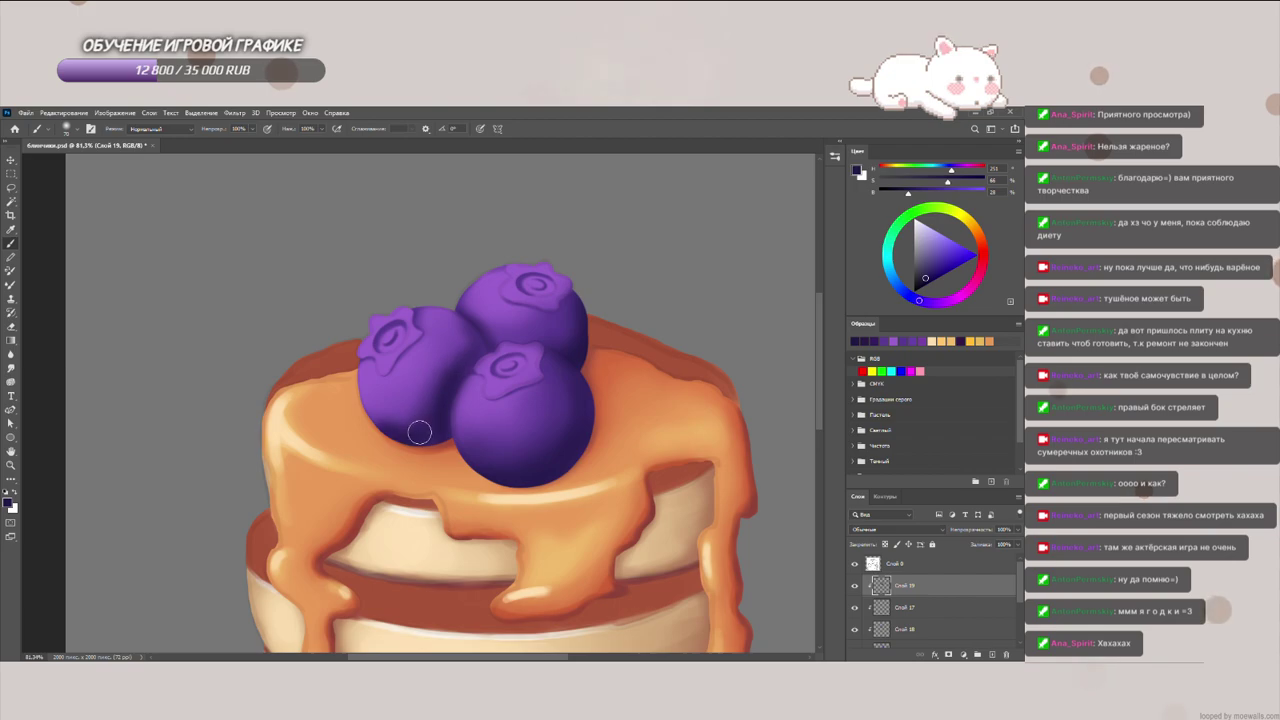
drag(378, 416, 418, 436)
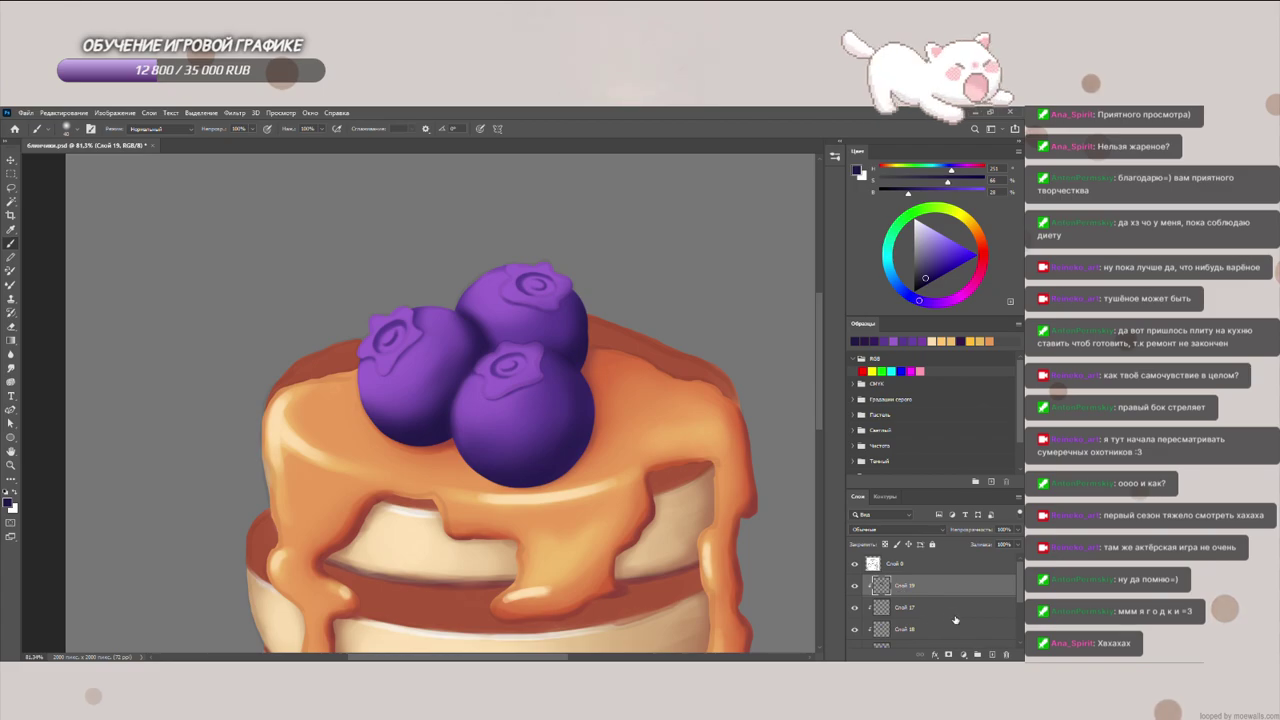
Step: On a new clipped layer above Слой 19, paint reflected light along the berries' lower edges in light violet sampled from the left berry
alt+click(889, 596)
alt+click(414, 362)
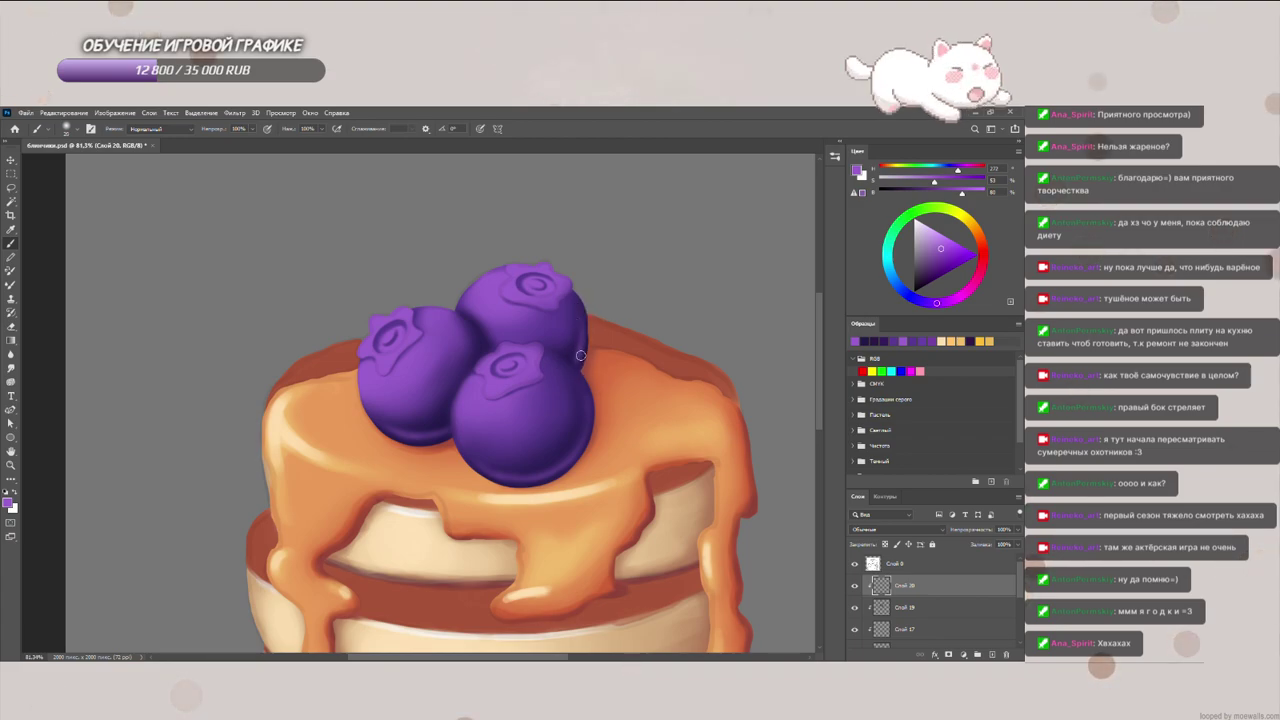
Step: On a new clipped layer above Слой 19, paint syrup-orange reflected light along the berries' lower edges, and lower Слой 20's opacity
click(912, 607)
key(ctrl+shift+alt+n)
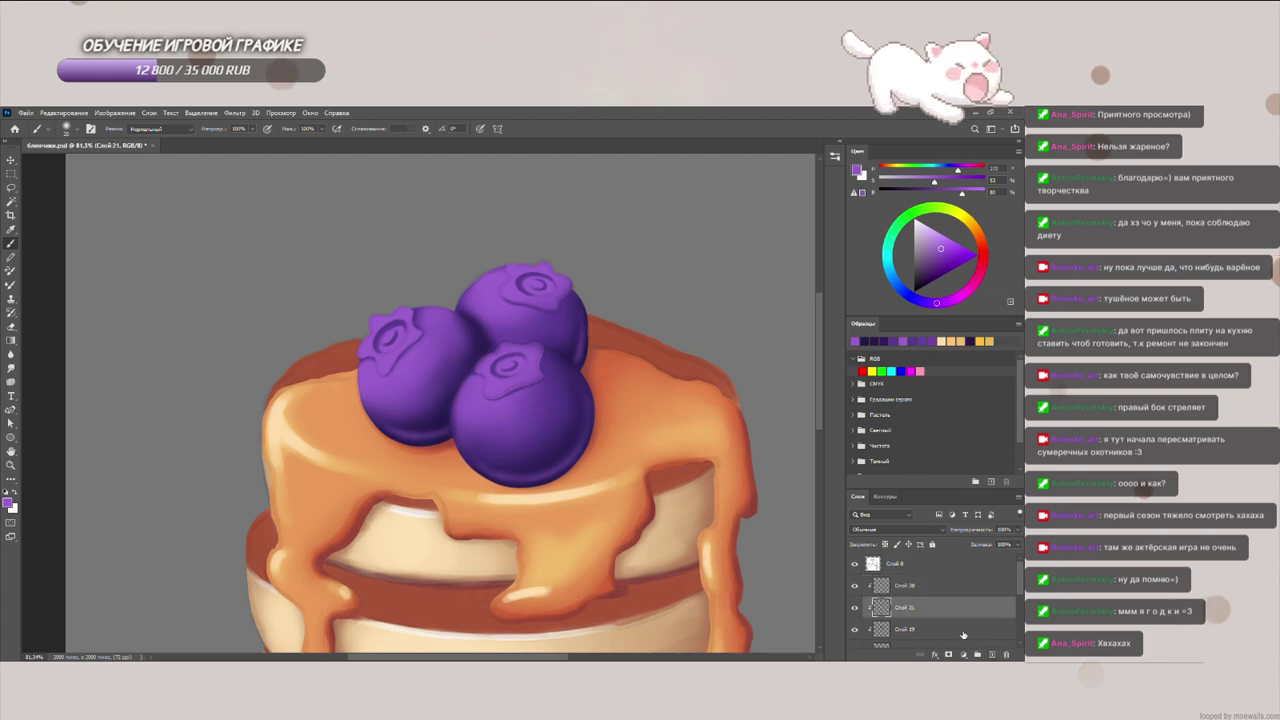
alt+click(605, 465)
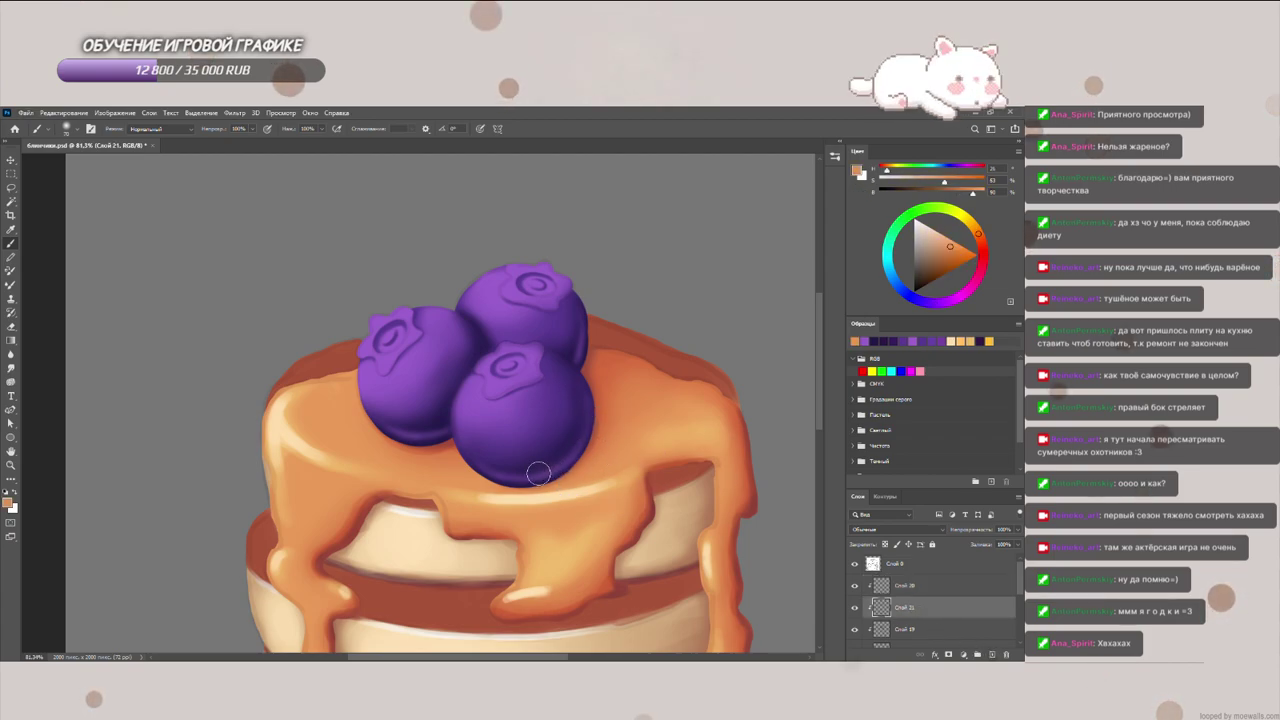
drag(537, 474, 586, 403)
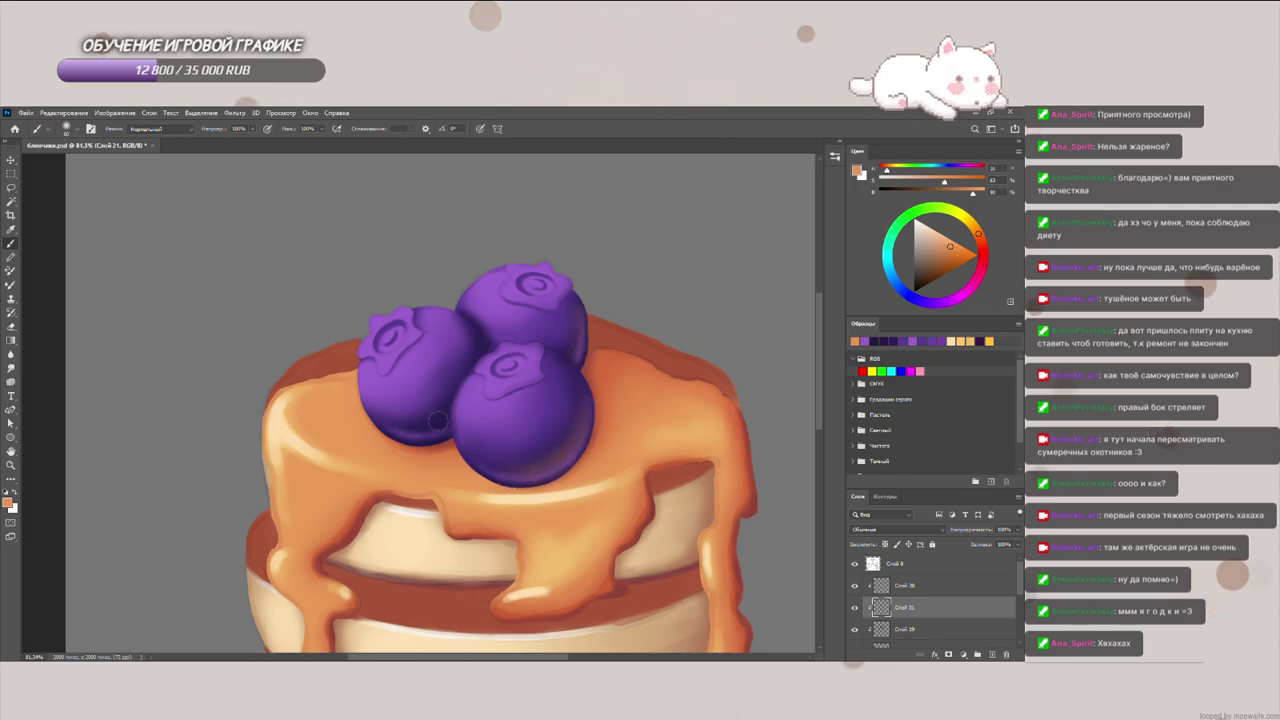
drag(437, 431, 398, 428)
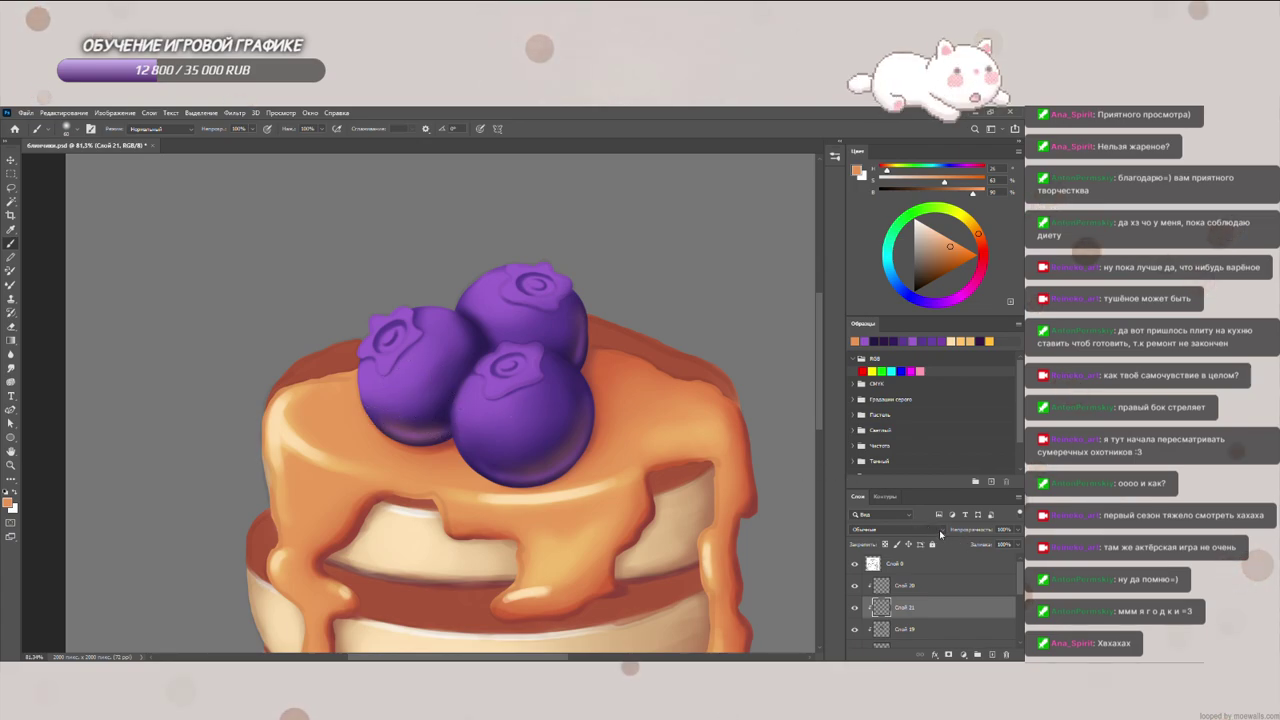
click(904, 592)
drag(1012, 543, 1006, 546)
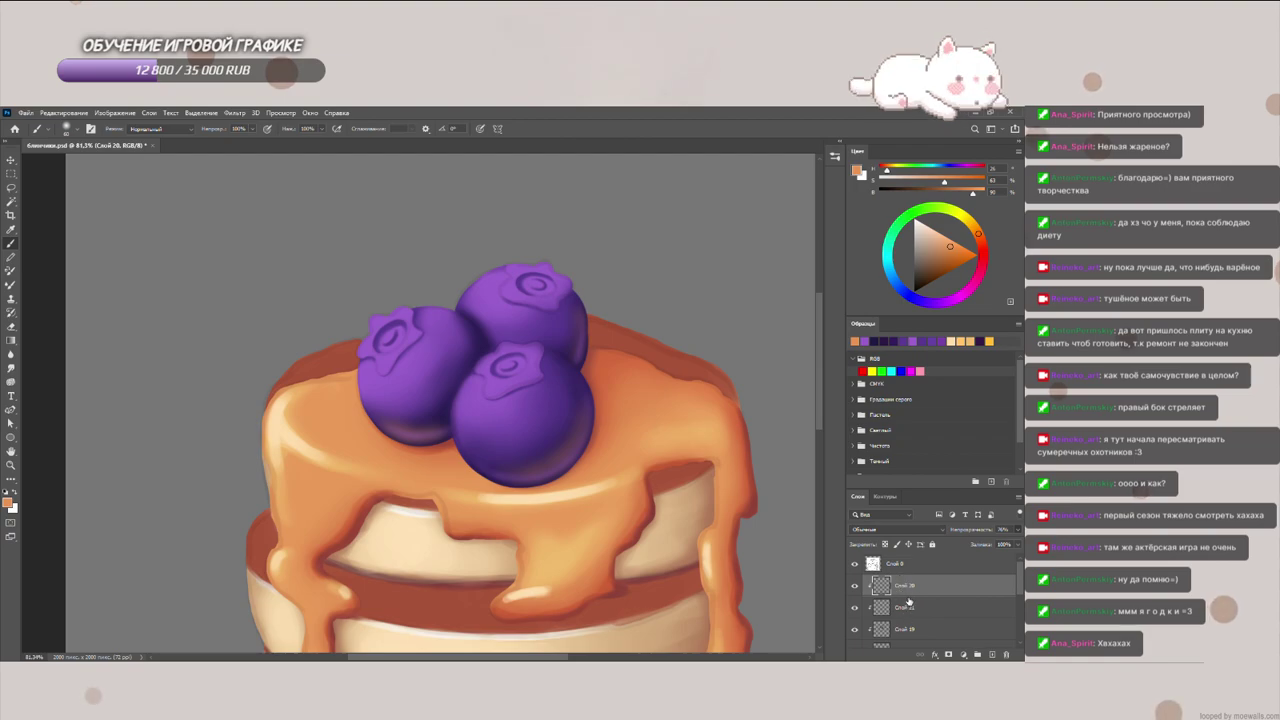
Step: Add a clipped layer above Слой 20 and brighten the berries' lit upper areas with a pinker violet based on the left berry's color
click(991, 654)
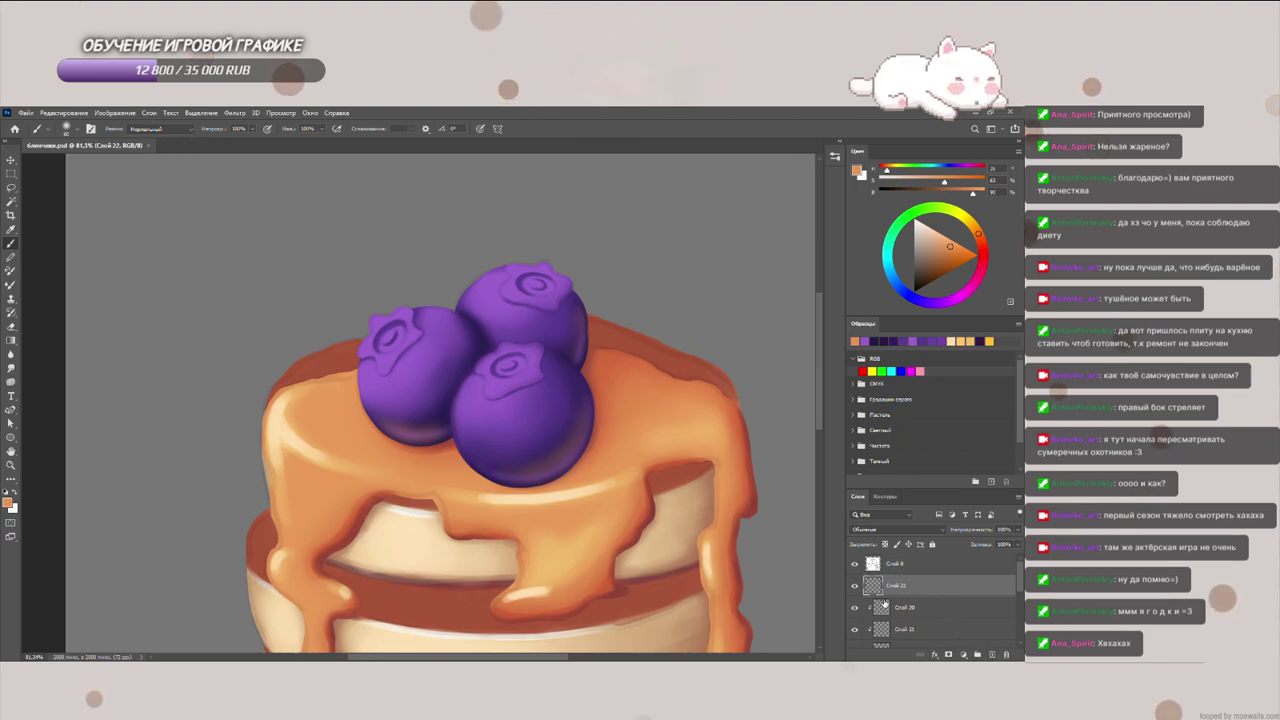
alt+click(410, 355)
drag(936, 302, 949, 288)
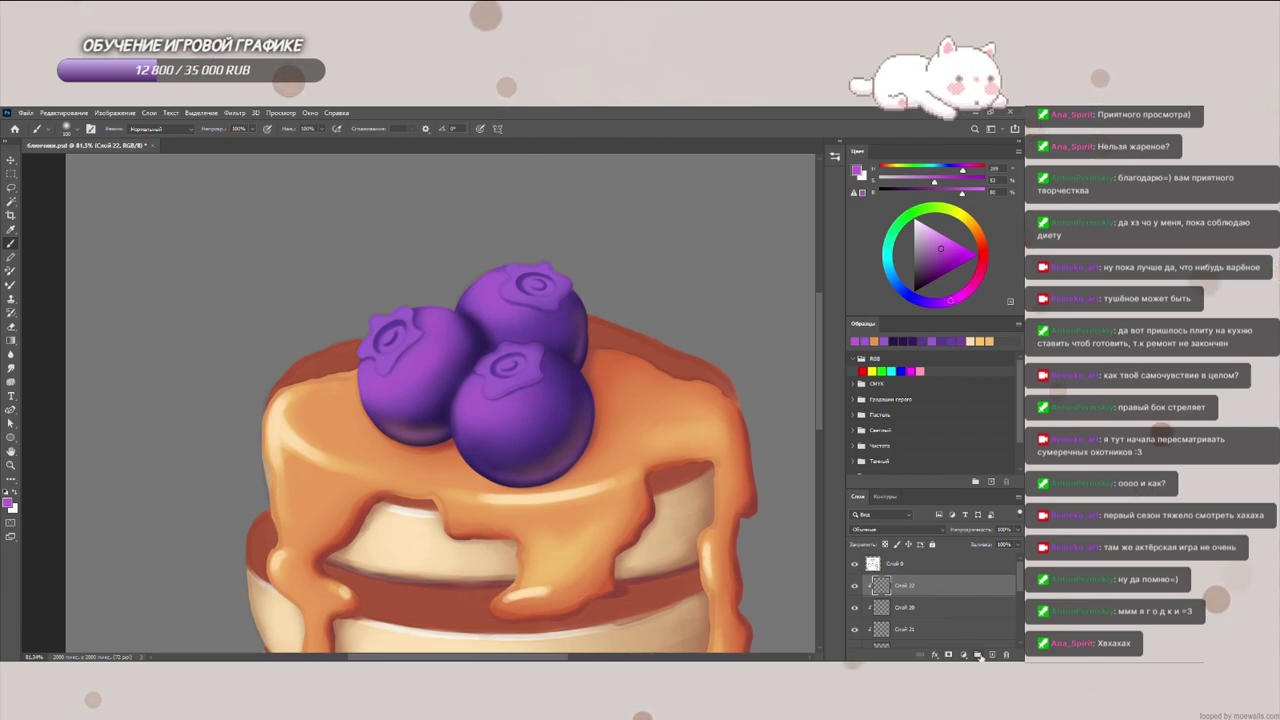
Step: On a new clipped layer above Слой 22, paint pinkish-violet light on the three berry crowns and set its blend mode to Мягкий свет
scroll(398, 314, up, 5)
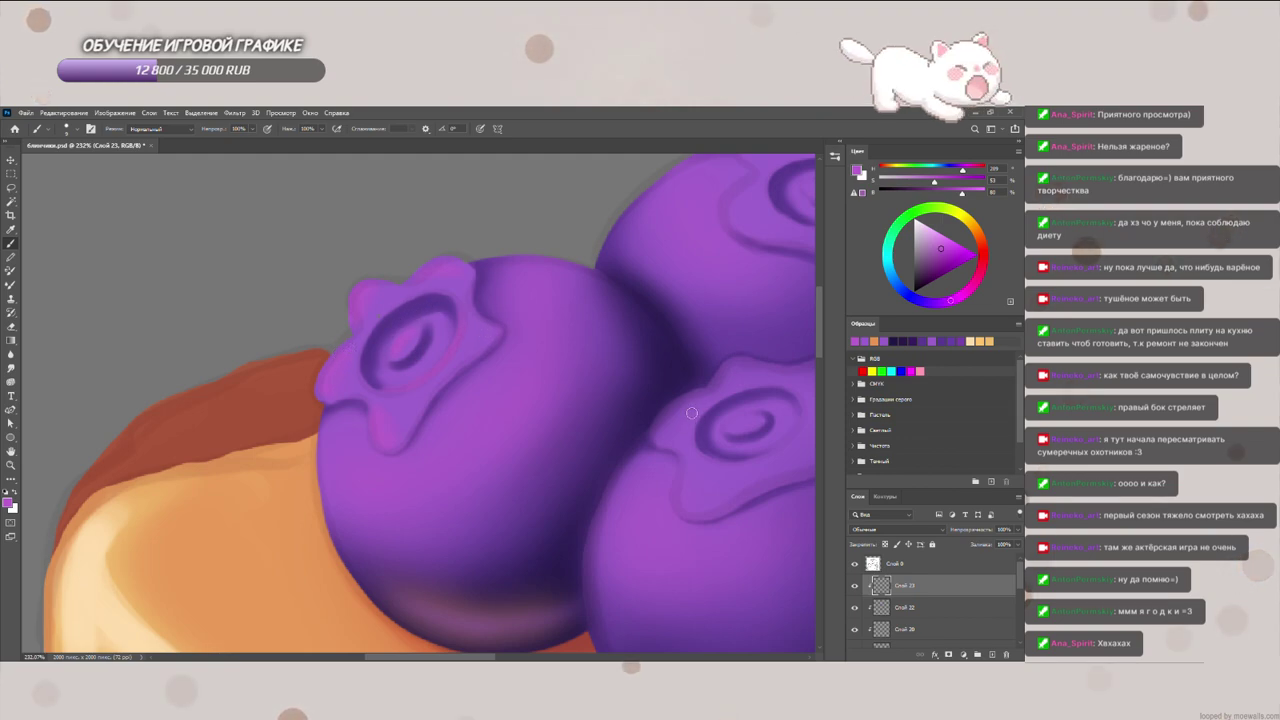
drag(714, 408, 504, 472)
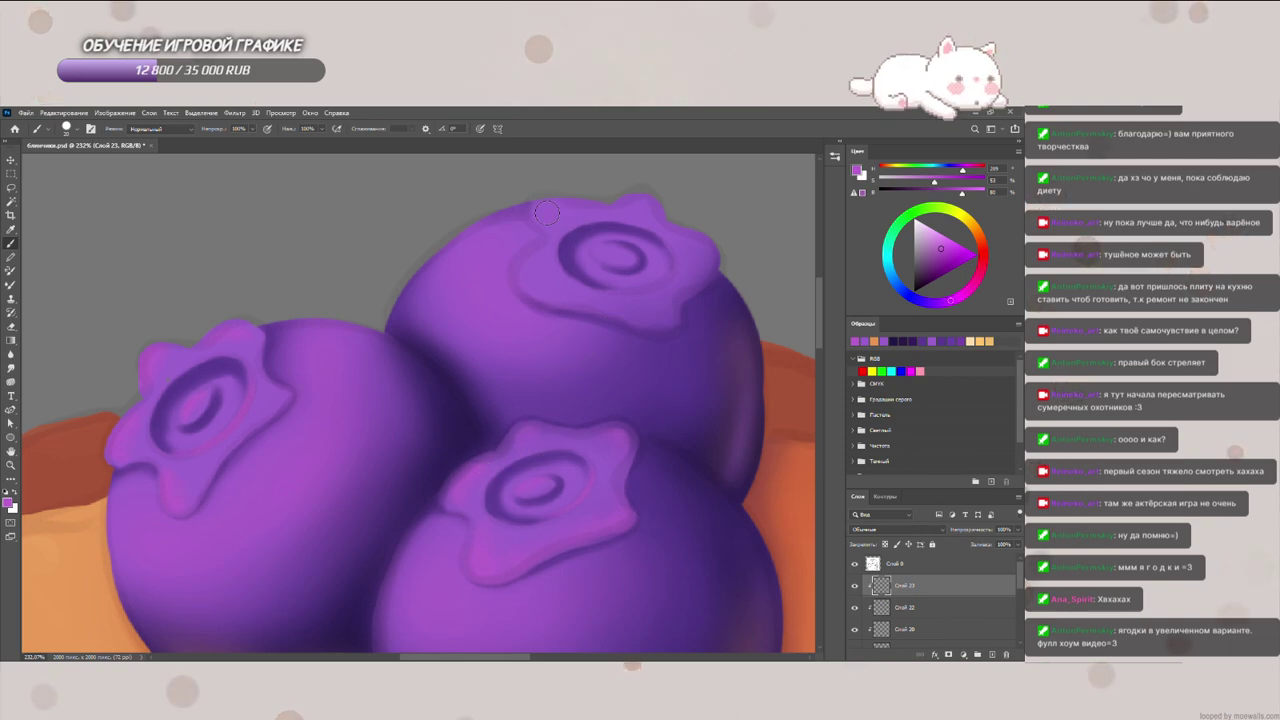
drag(543, 283, 532, 274)
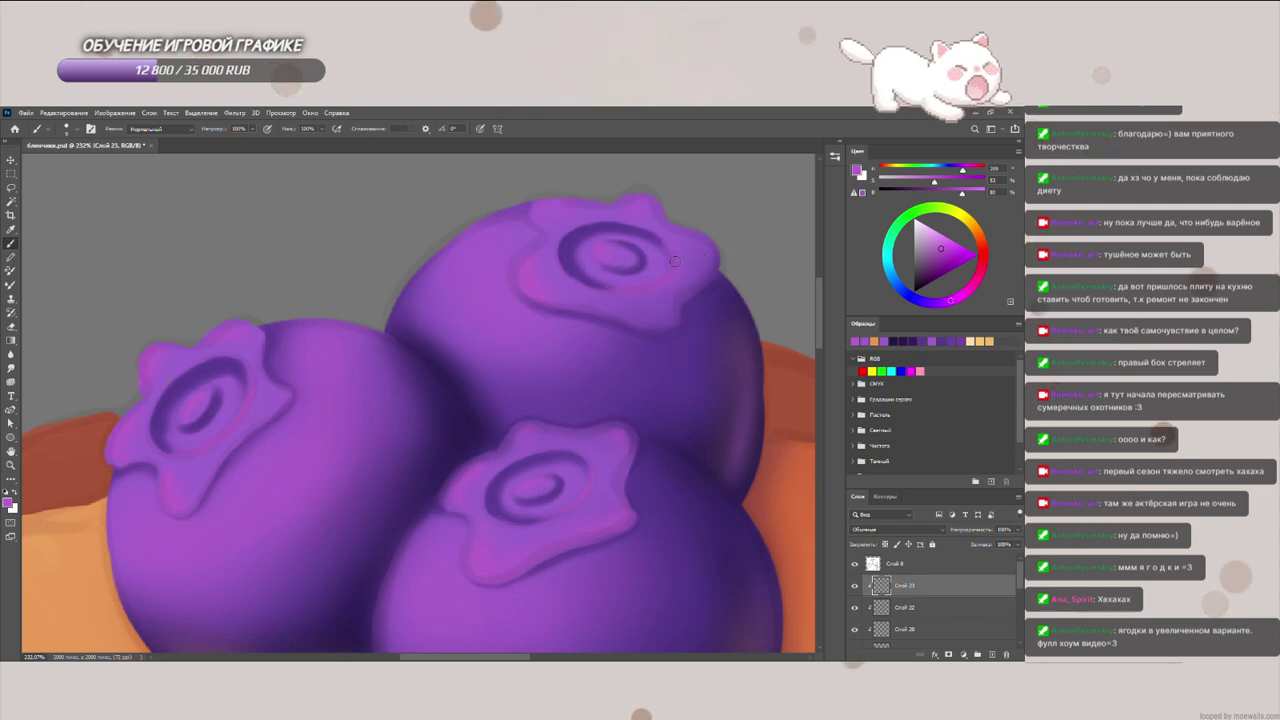
scroll(499, 388, down, 12)
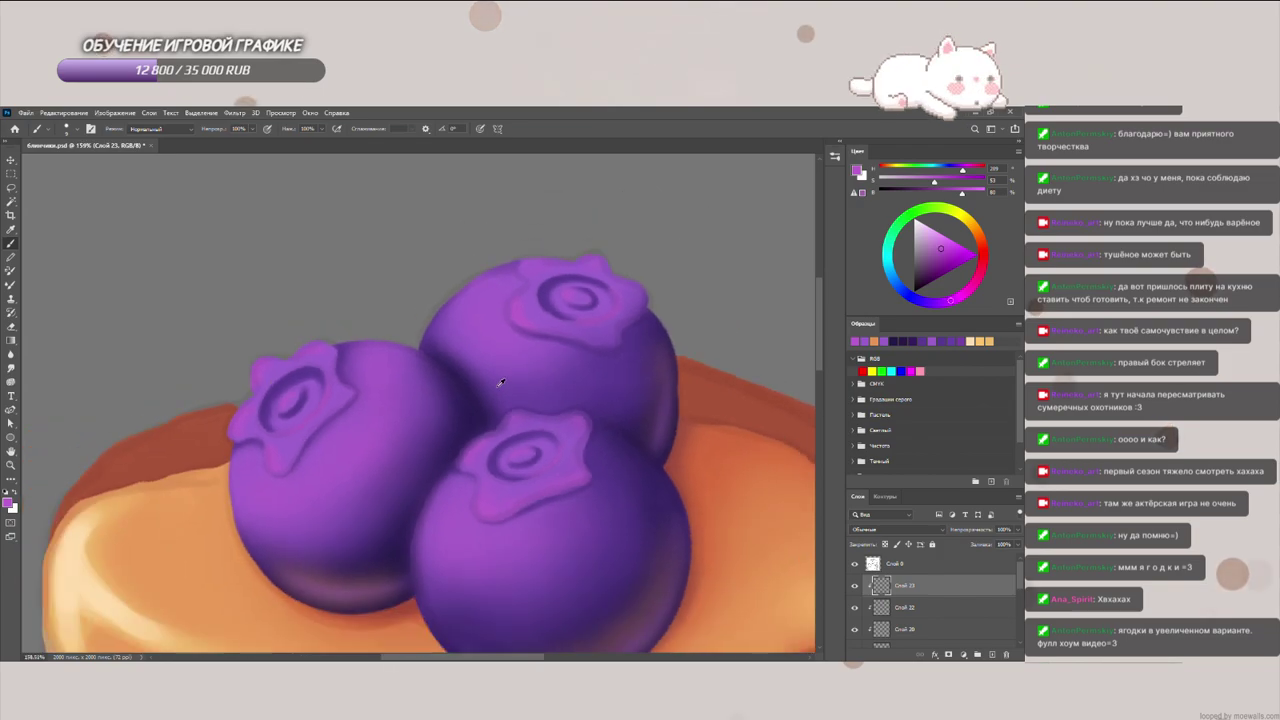
click(892, 531)
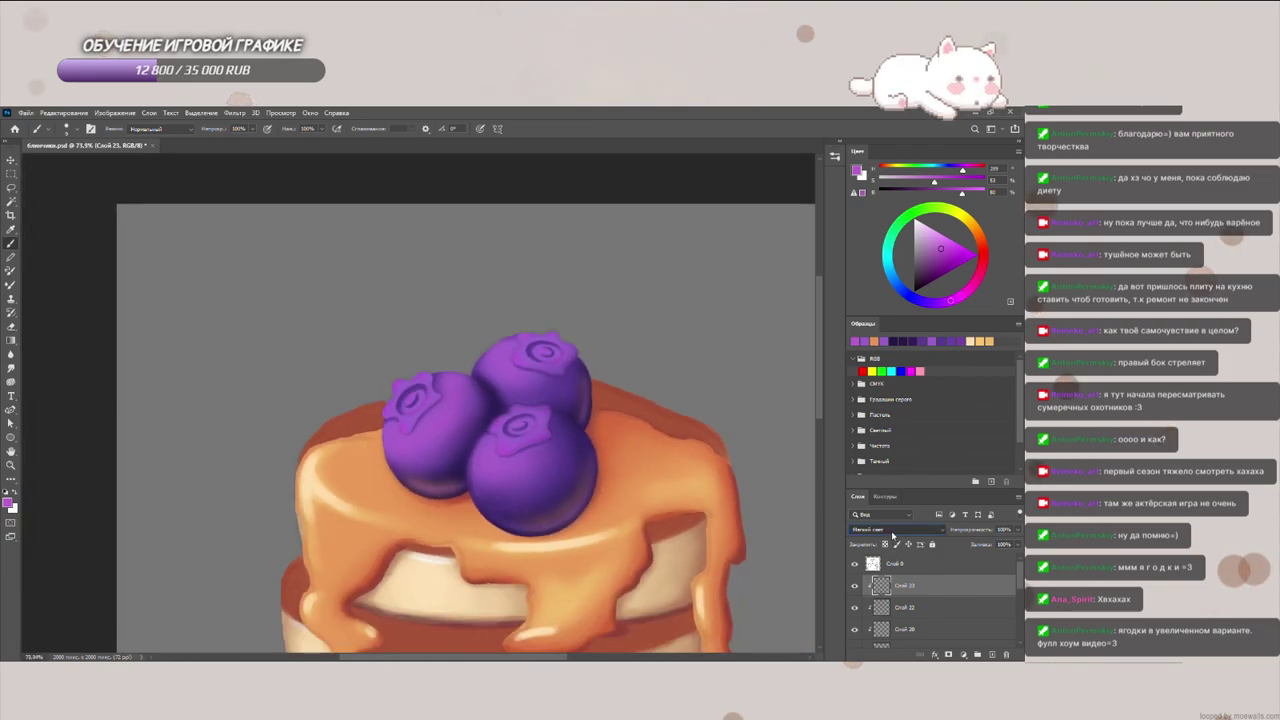
click(880, 538)
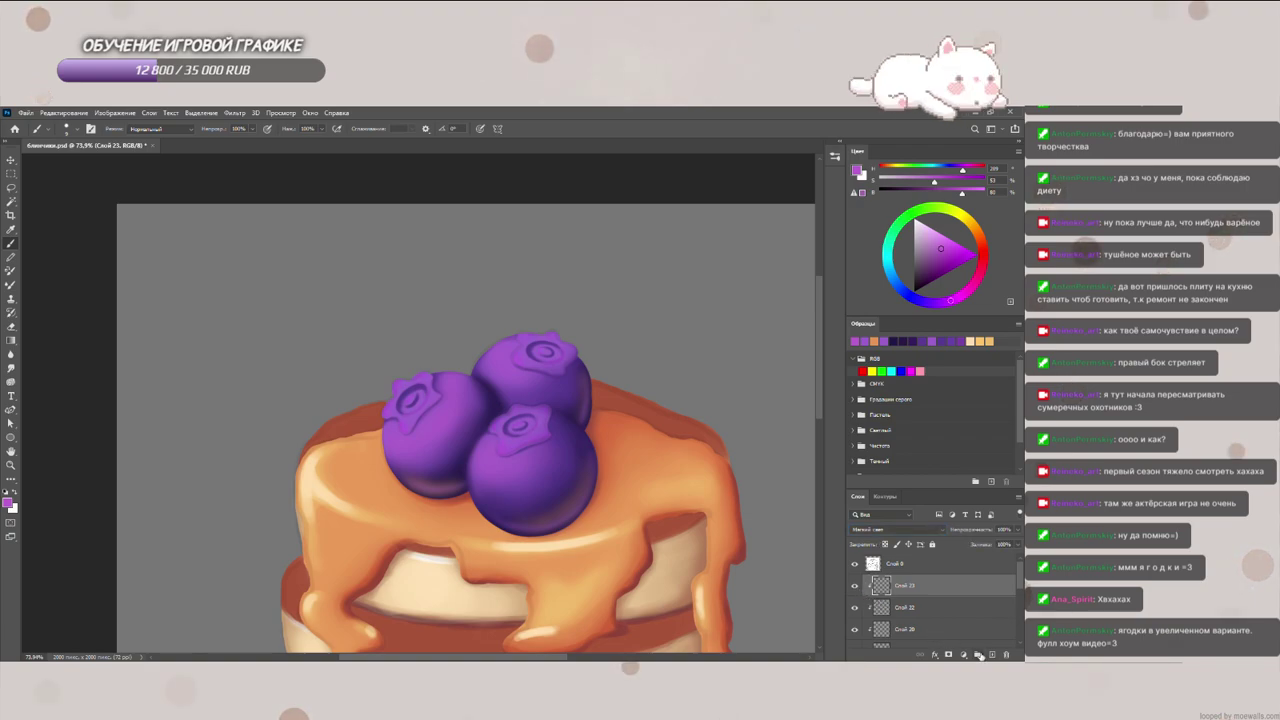
Step: Add a clipped layer above Слой 23 and softly paint light peach-orange over the crowns and upper left of all three berries with a large brush
alt+click(889, 596)
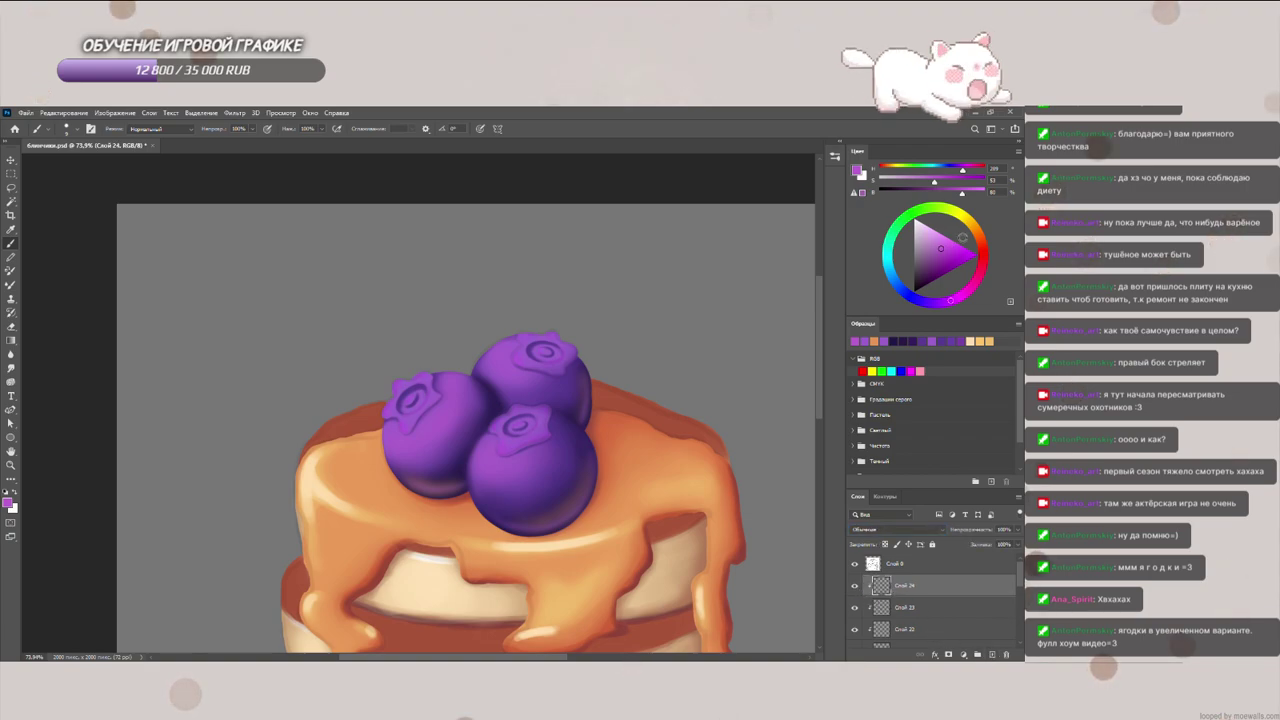
click(976, 231)
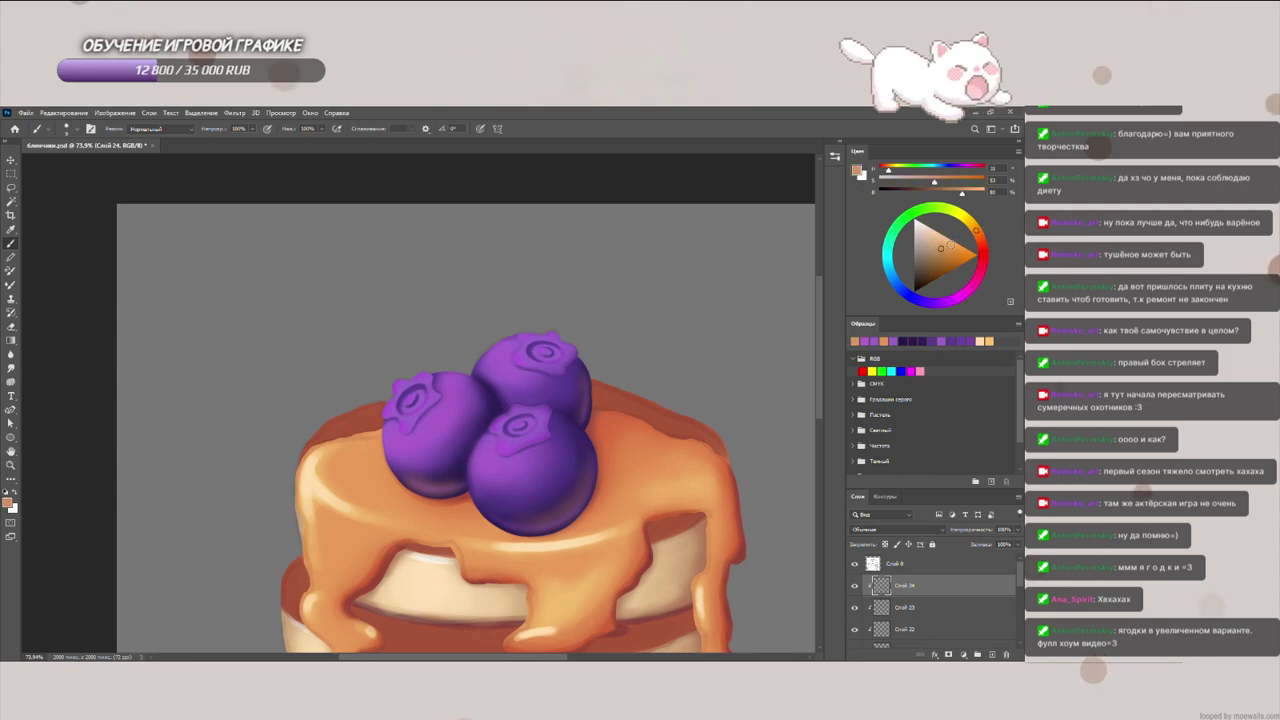
click(945, 234)
alt+scroll(501, 318, up, 3)
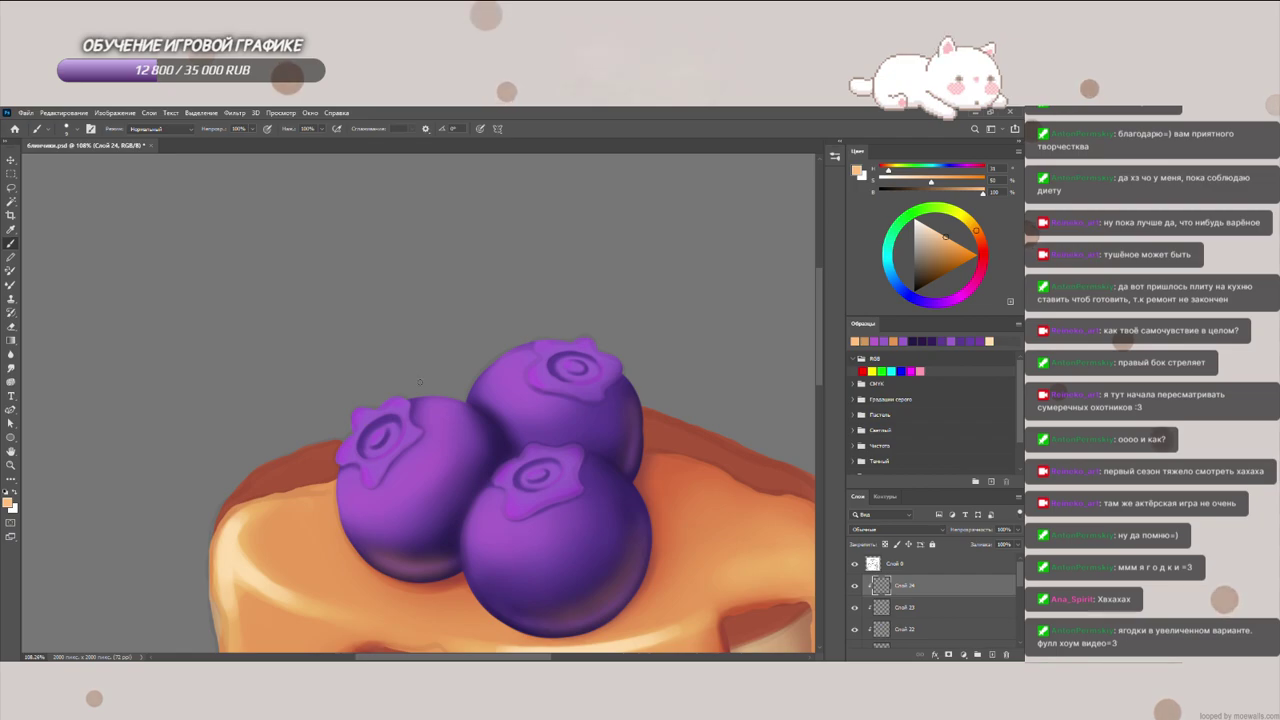
key(bracketright)
key(bracketright)
key(bracketright)
key(bracketright)
key(bracketright)
key(bracketright)
key(bracketright)
key(bracketright)
key(bracketright)
key(bracketright)
key(bracketright)
key(bracketright)
key(bracketright)
key(bracketright)
key(bracketright)
key(bracketright)
key(bracketright)
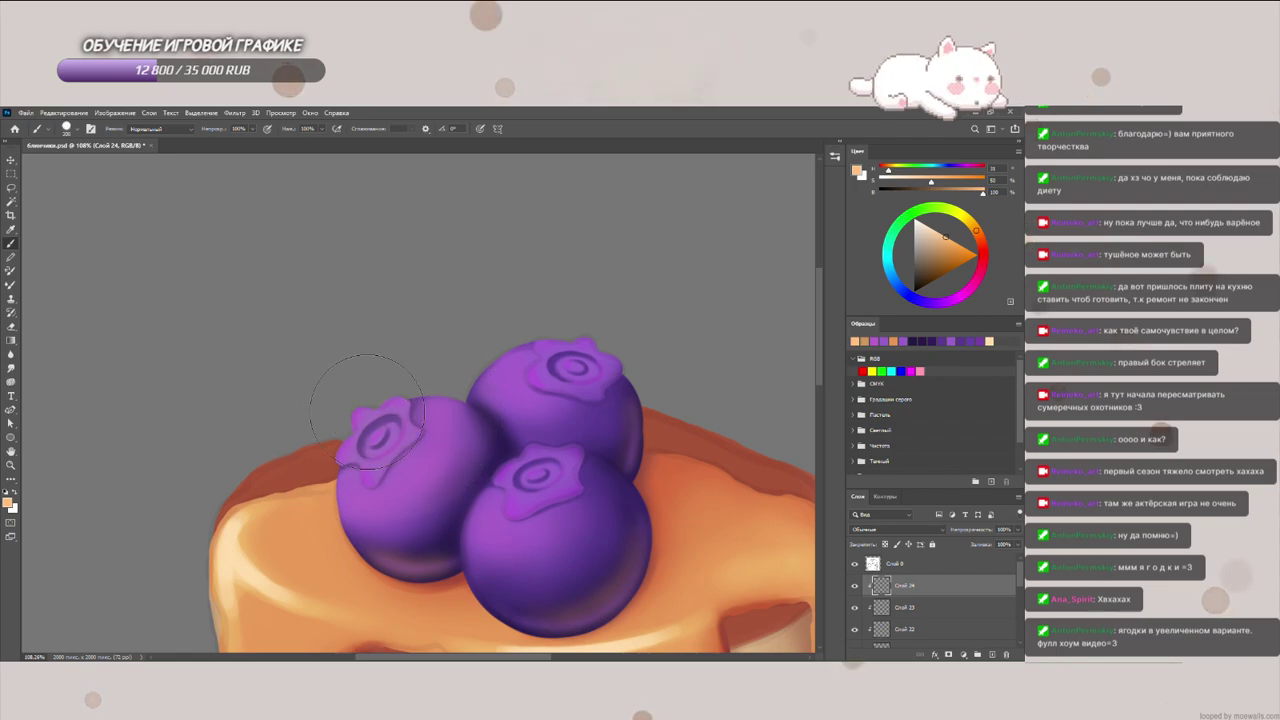
drag(480, 419, 488, 422)
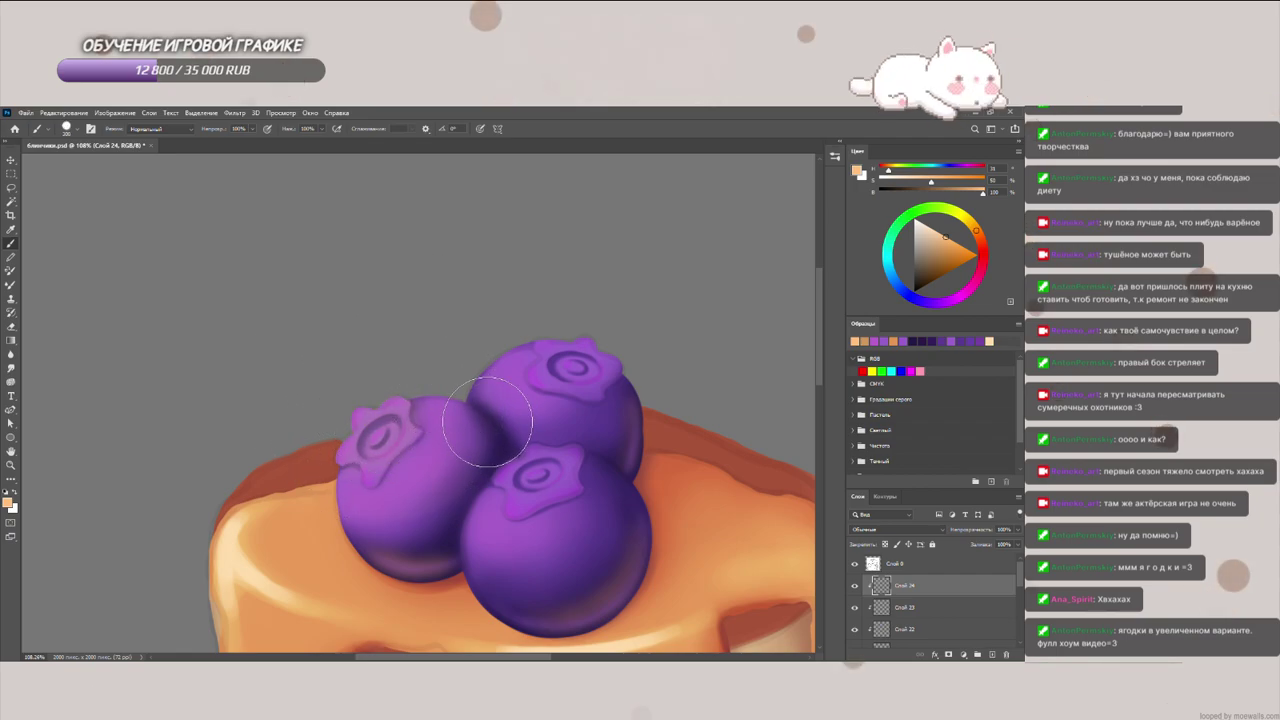
key(ctrl+z)
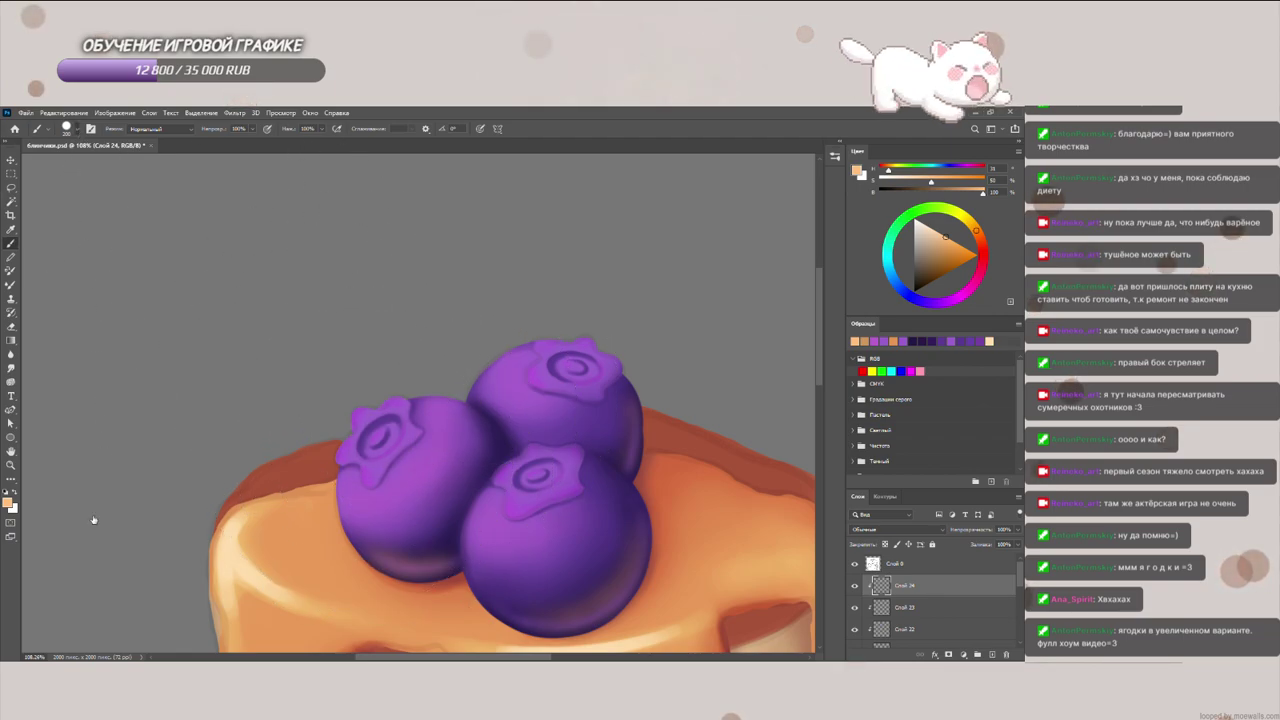
mouse_move(361, 409)
mouse_down()
mouse_move(346, 423)
mouse_move(398, 394)
mouse_up()
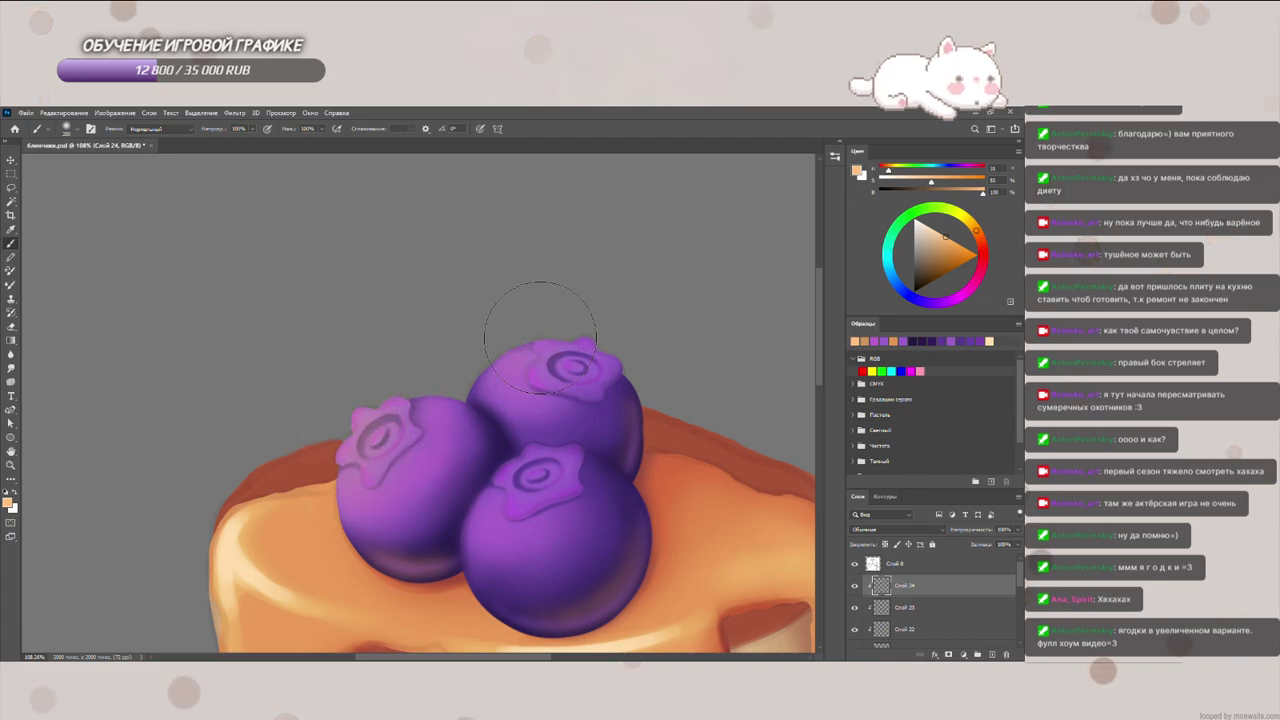
drag(540, 338, 512, 368)
key([)
drag(529, 478, 495, 505)
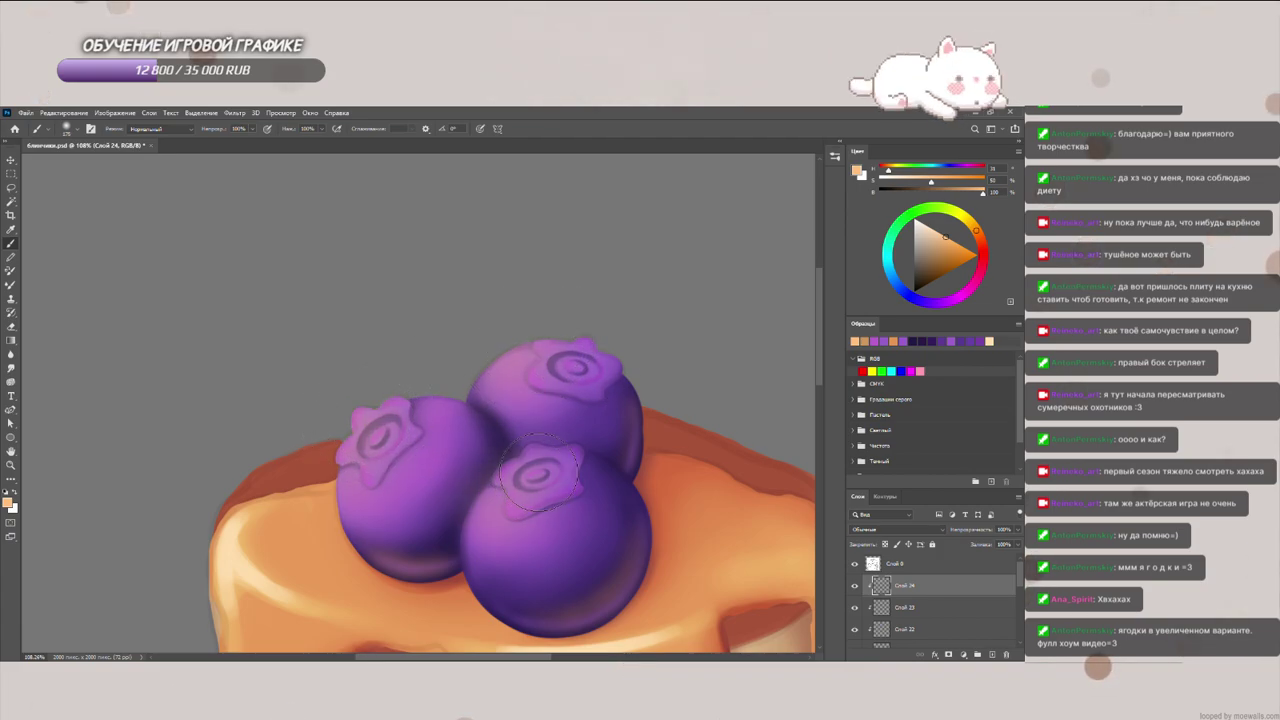
Step: Try the Перекрытие, Жесткий свет and Мягкий свет blend modes on Слой 24, compare its visibility, and return it to Обычные
scroll(871, 530, down, 12)
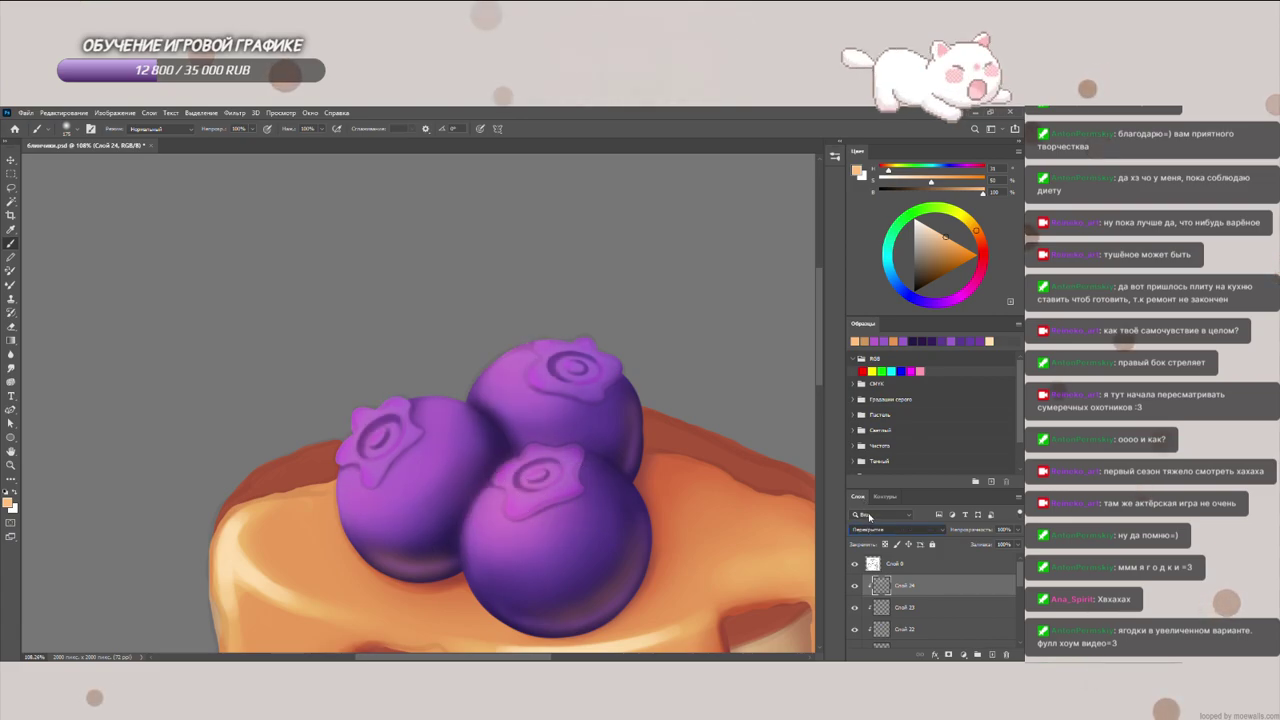
scroll(869, 516, up, 1)
scroll(868, 528, down, 4)
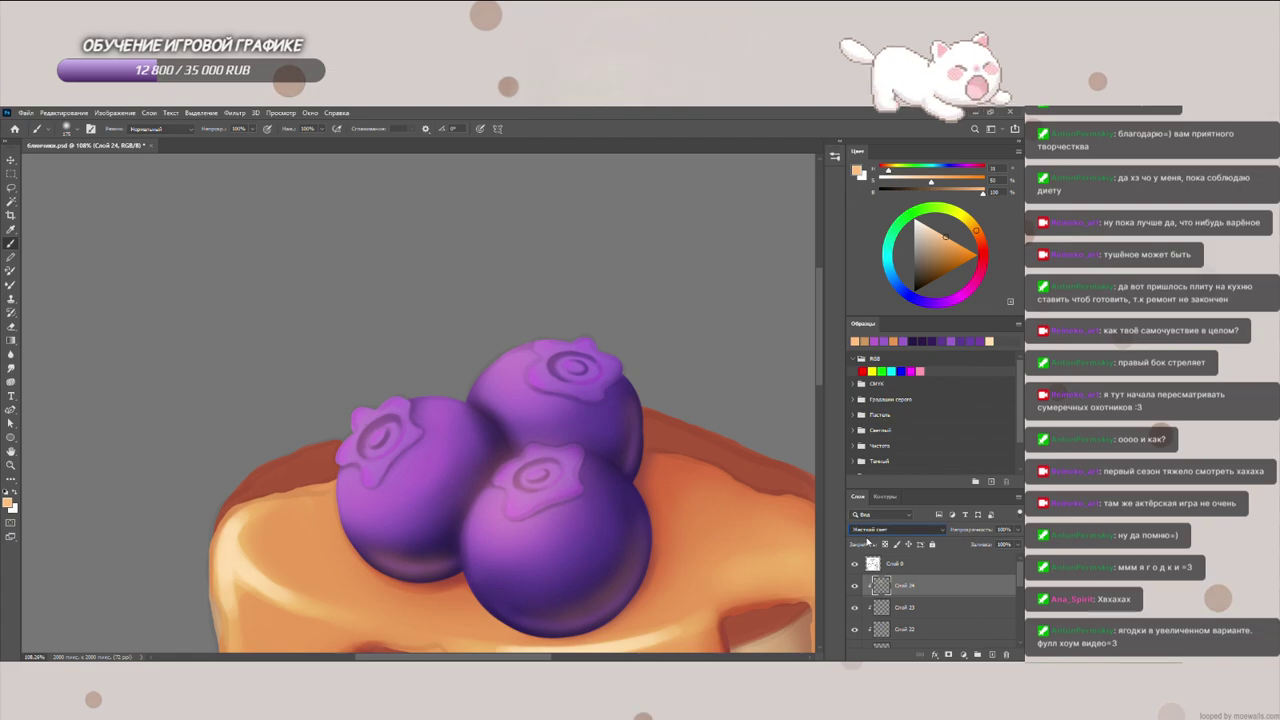
click(855, 585)
click(855, 585)
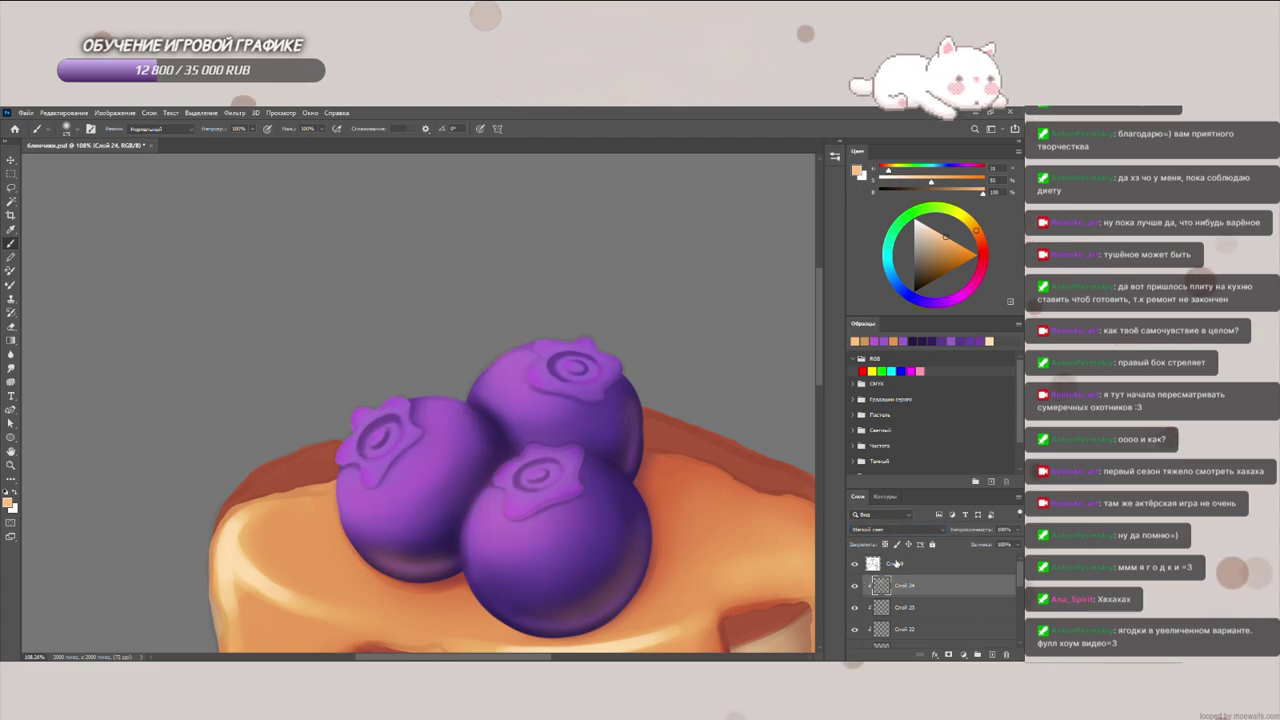
click(895, 531)
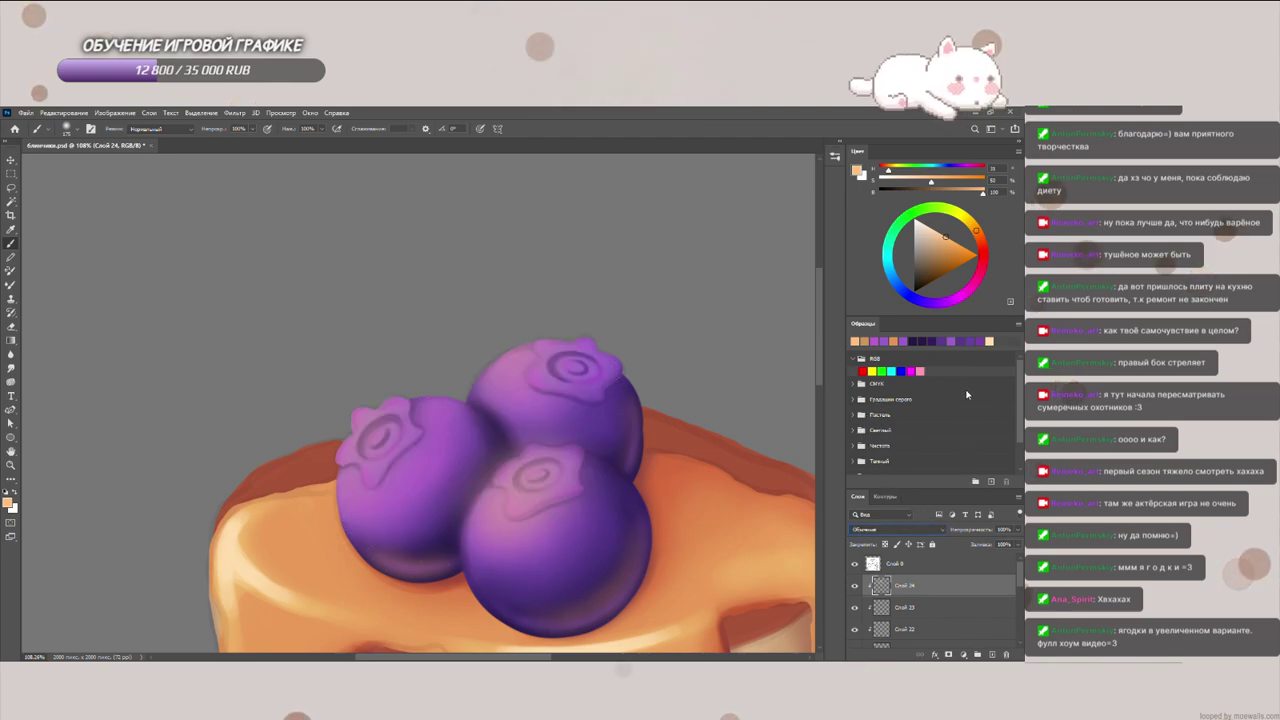
Step: Paint a more saturated orange over the crowns and upper parts of the three berries on Слой 24, and reduce the layer's opacity
click(963, 246)
drag(366, 399, 372, 431)
mouse_move(568, 337)
mouse_down()
mouse_move(588, 330)
mouse_move(572, 352)
mouse_up()
mouse_move(492, 490)
mouse_down()
mouse_move(508, 500)
mouse_move(572, 480)
mouse_up()
key([)
key([)
key([)
key([)
key([)
key([)
key([)
key([)
key([)
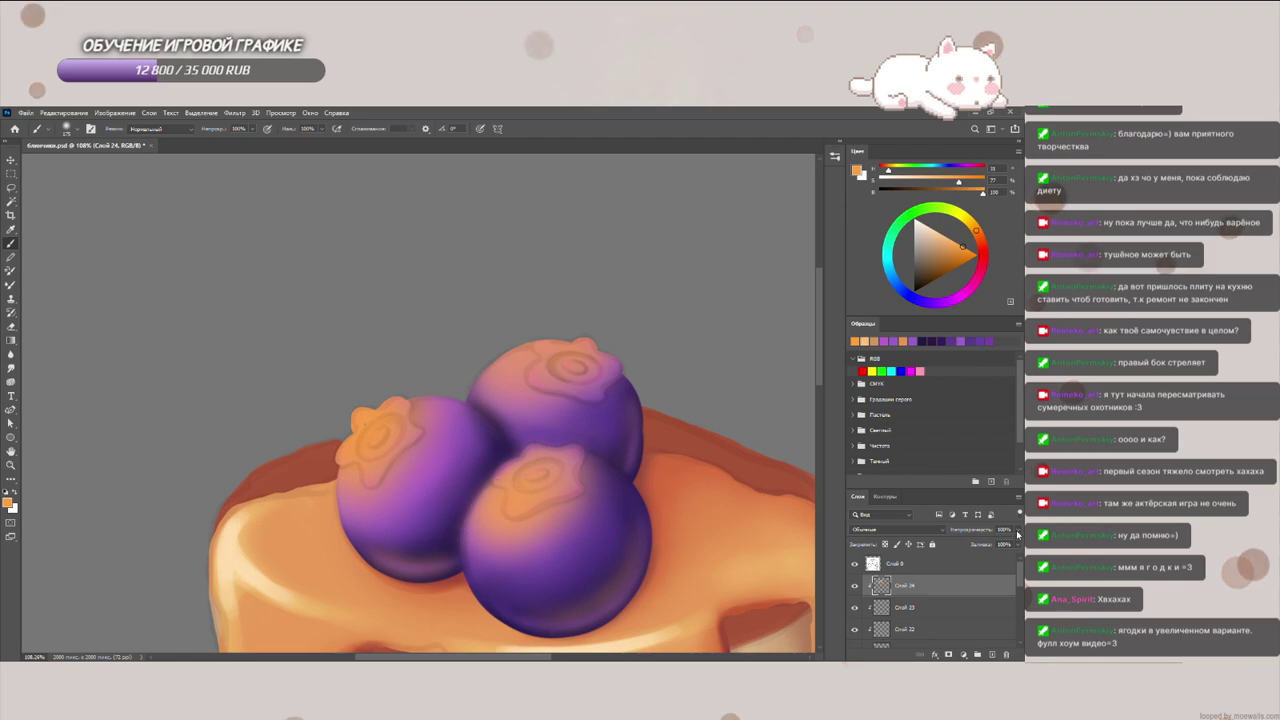
drag(984, 544, 981, 544)
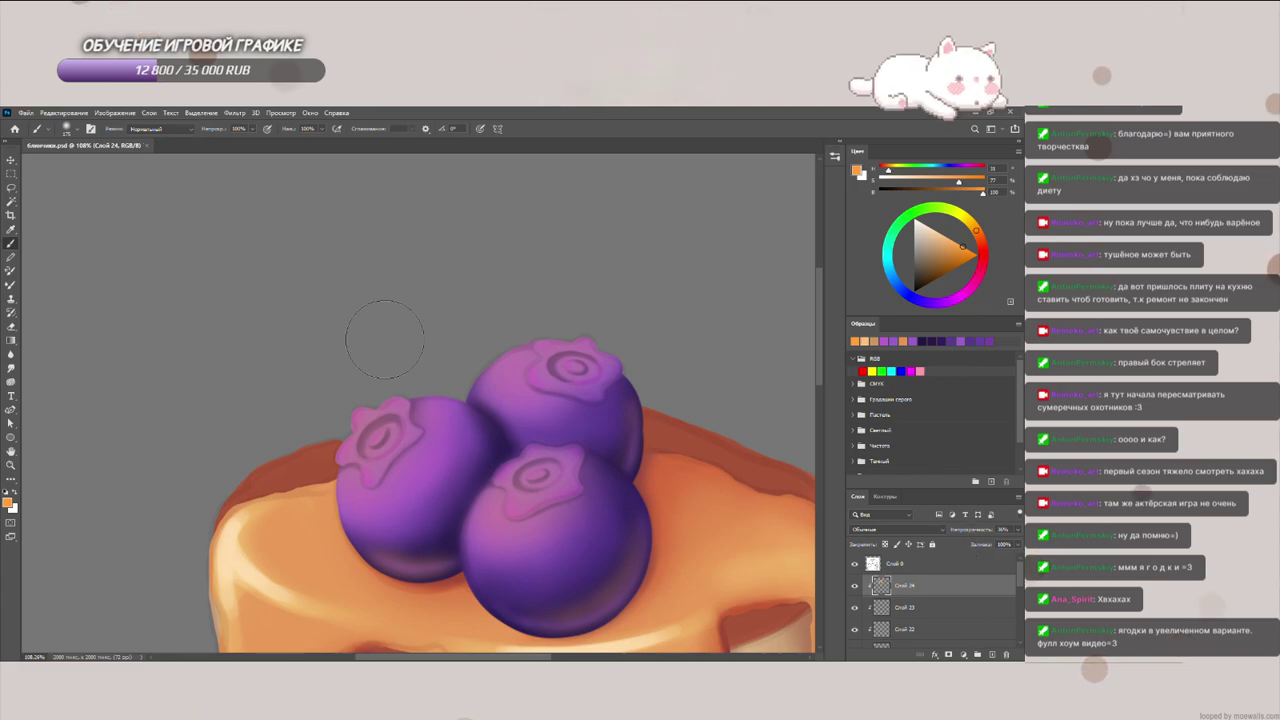
Step: Group all the berry layers, from Слой 24 down to their base layer
scroll(557, 338, down, 5)
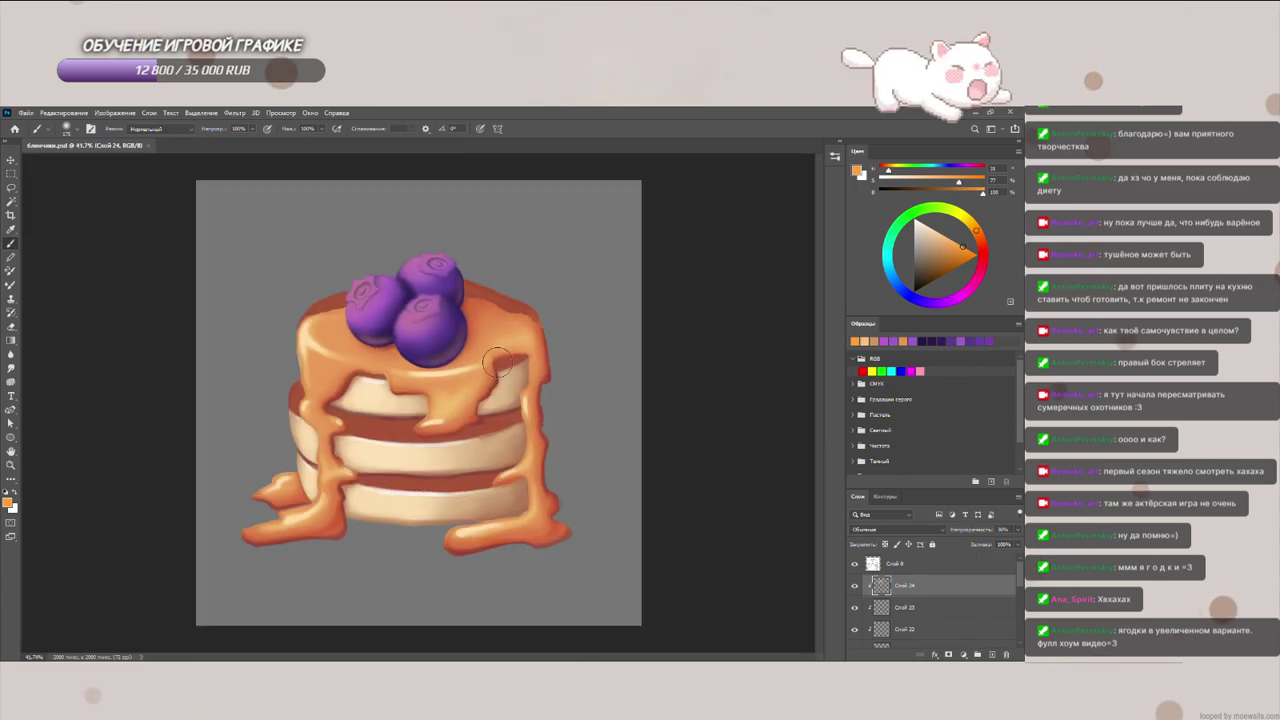
scroll(893, 611, down, 6)
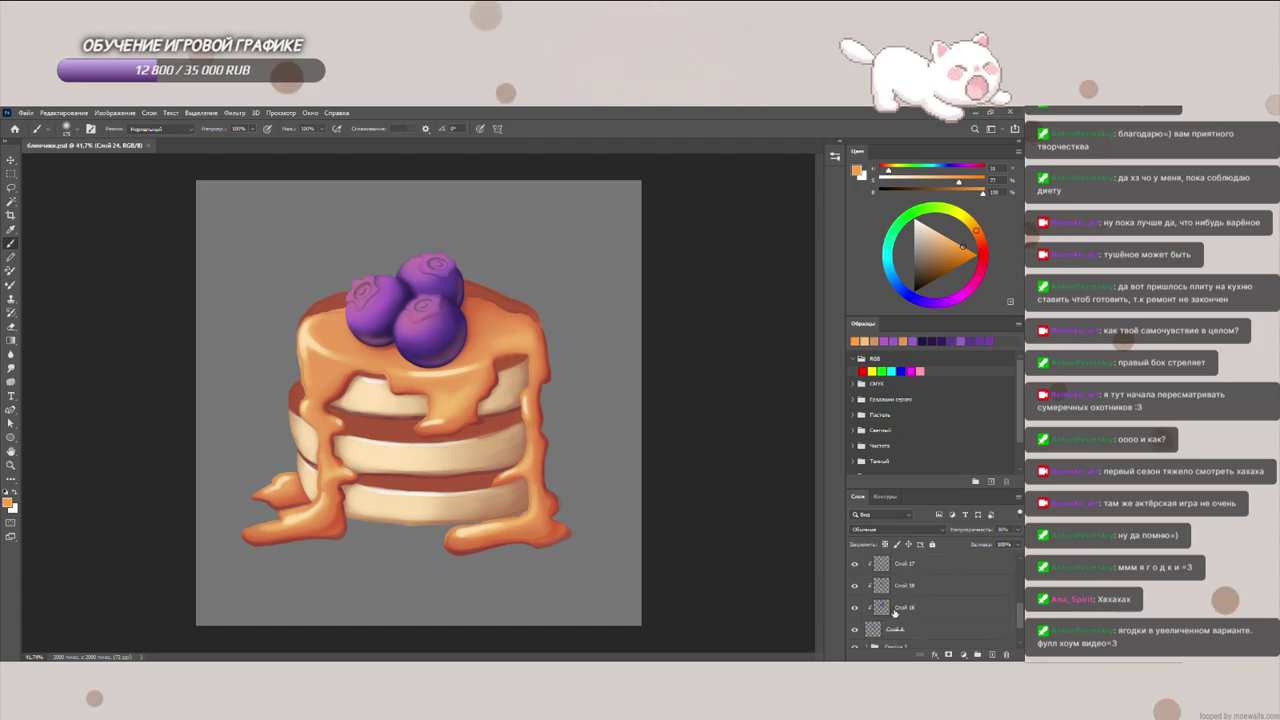
shift+click(898, 633)
key(ctrl+g)
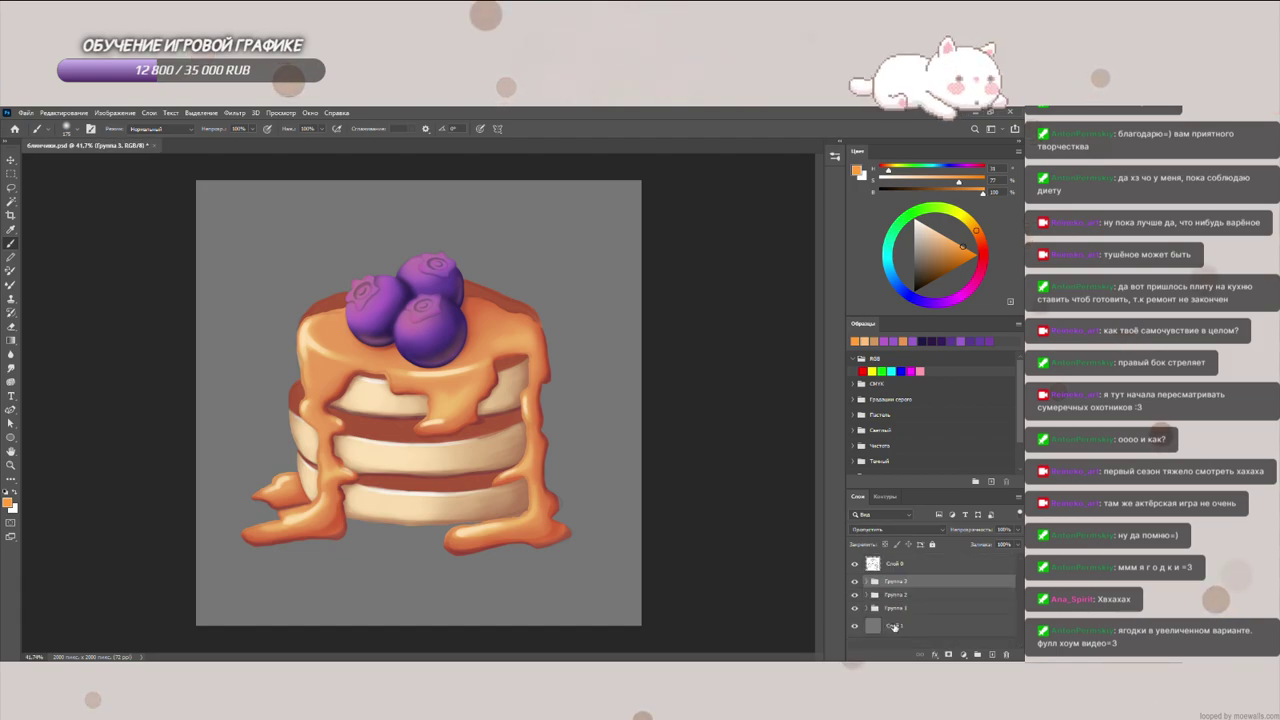
Step: Try an orange tint on the syrup at reduced opacity on a new clipped layer above Слой 15, and delete that layer
click(874, 596)
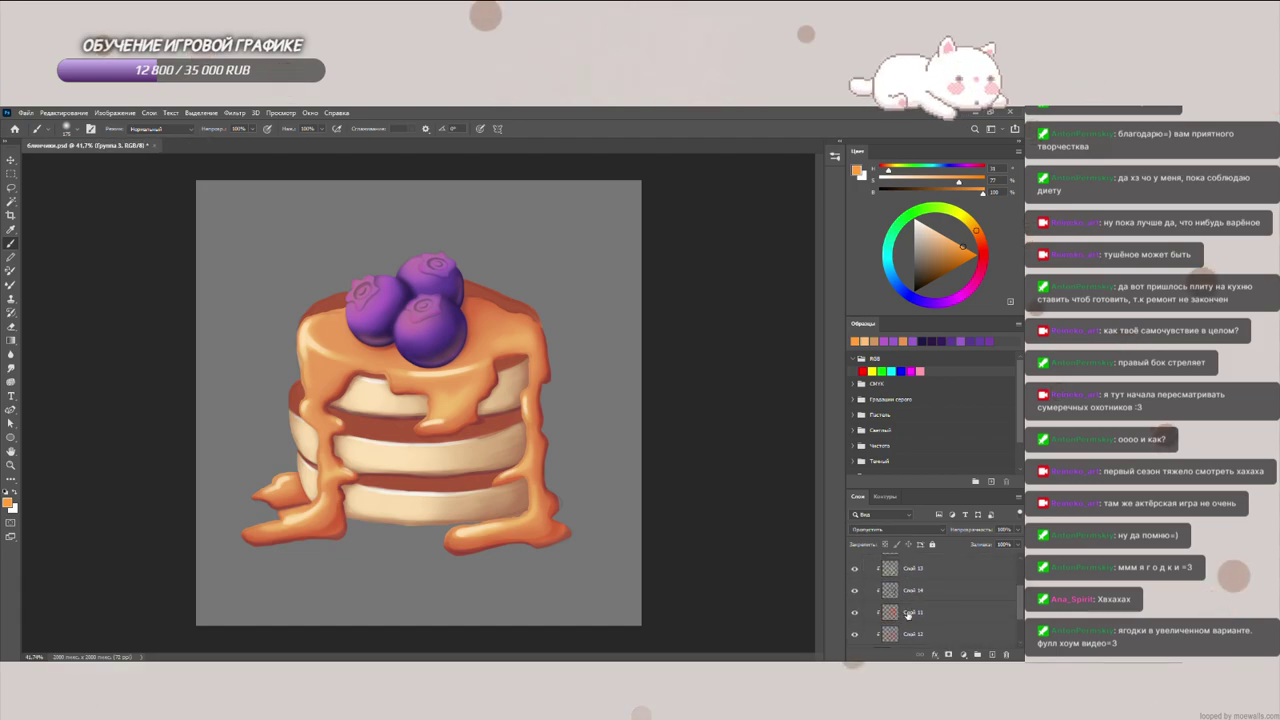
click(912, 612)
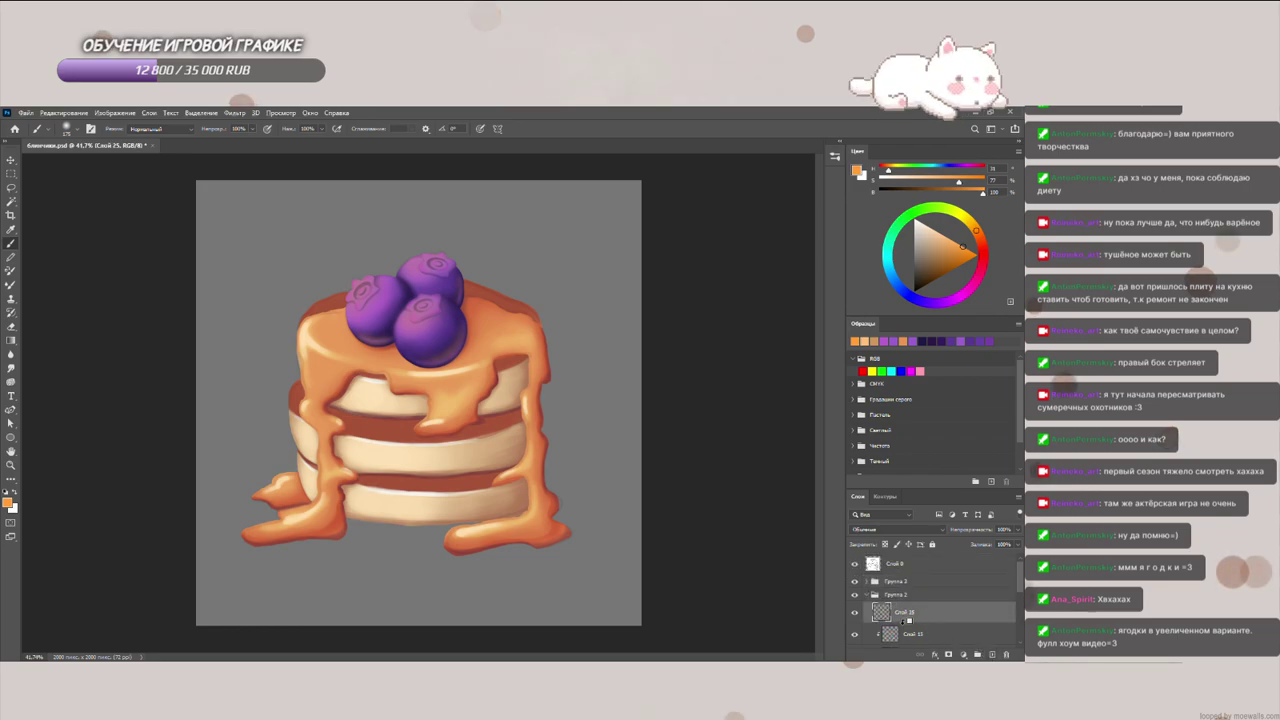
alt+click(897, 622)
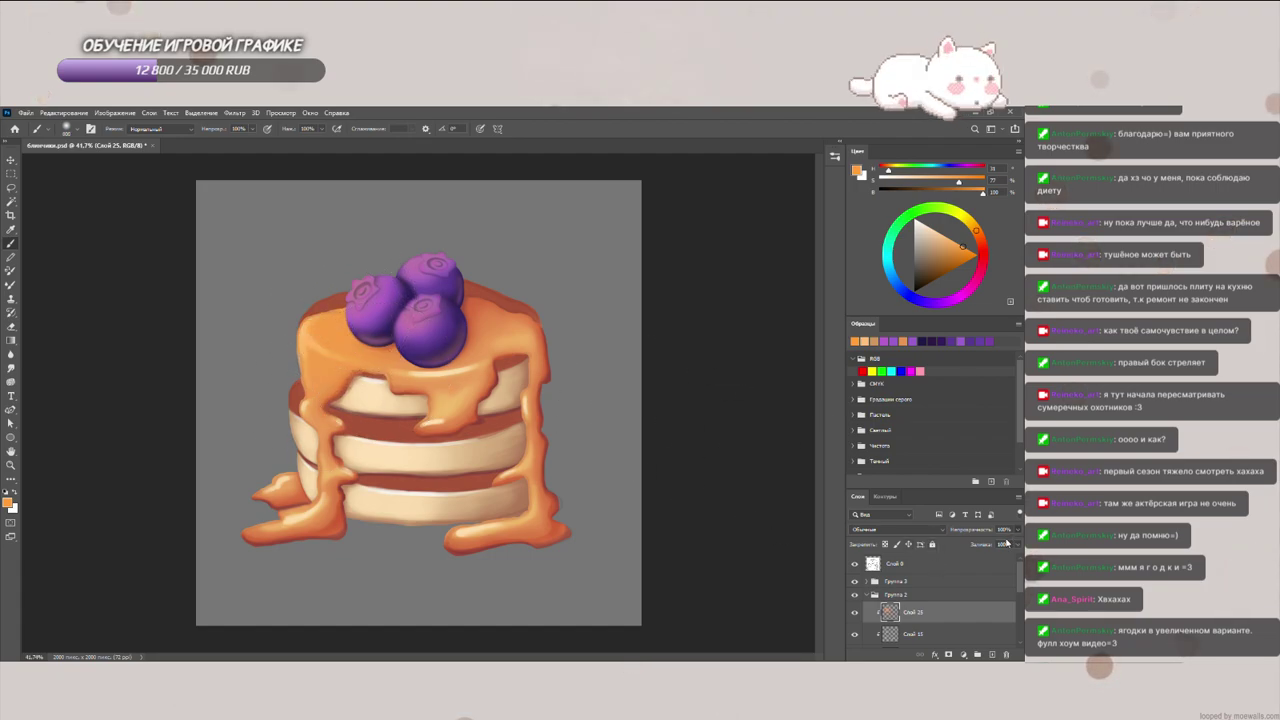
drag(1007, 543, 993, 545)
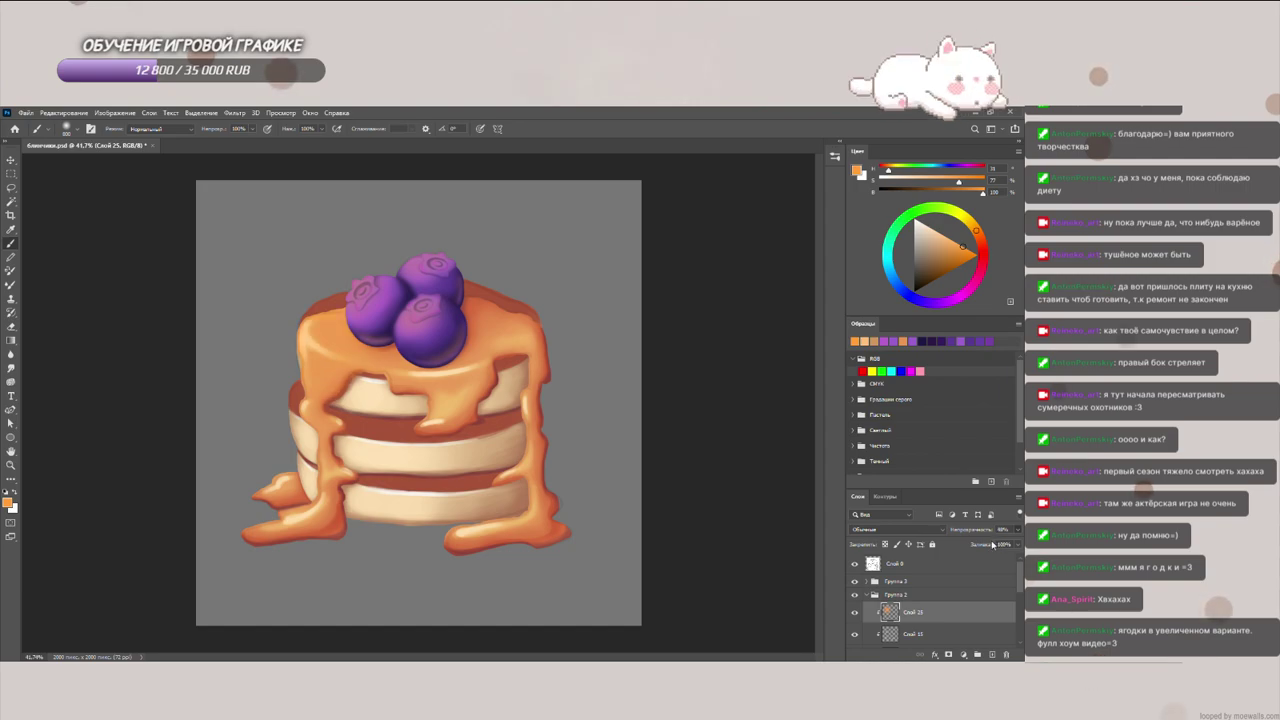
click(1005, 653)
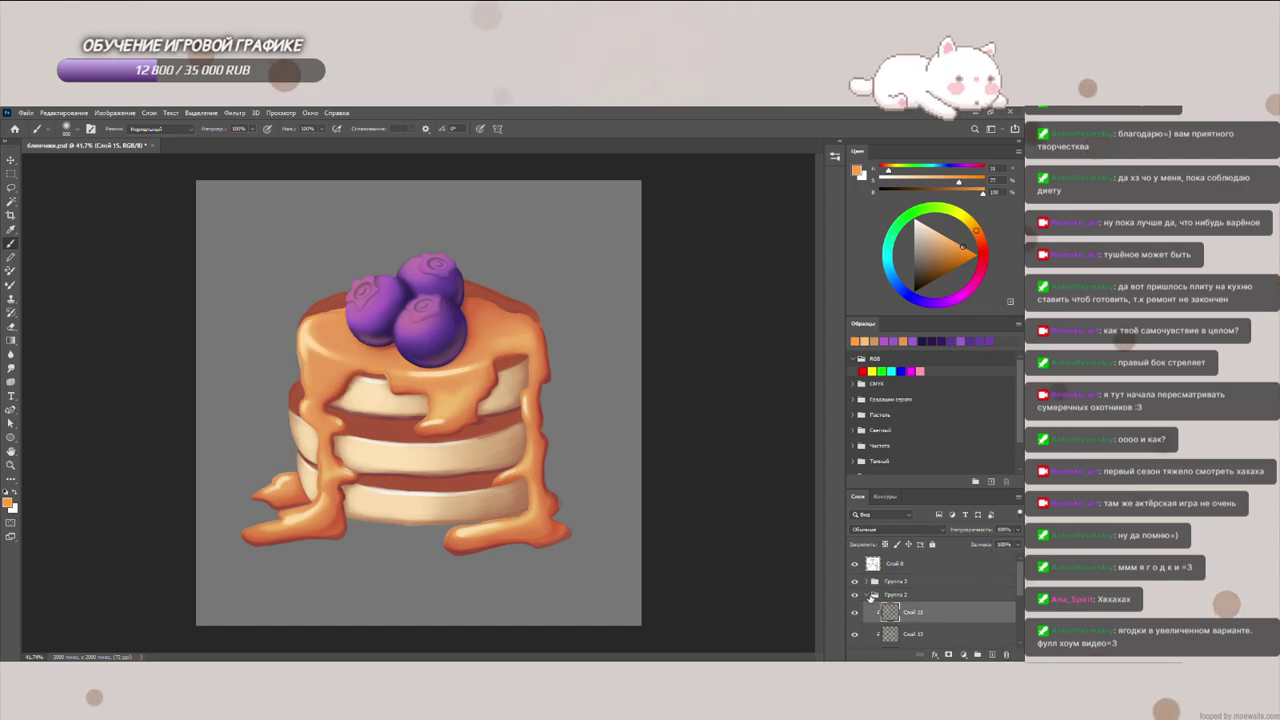
Step: Add a clipped layer at the top of Группа 1, tint the pancakes' left side orange with a large soft brush, and lower its opacity
click(869, 595)
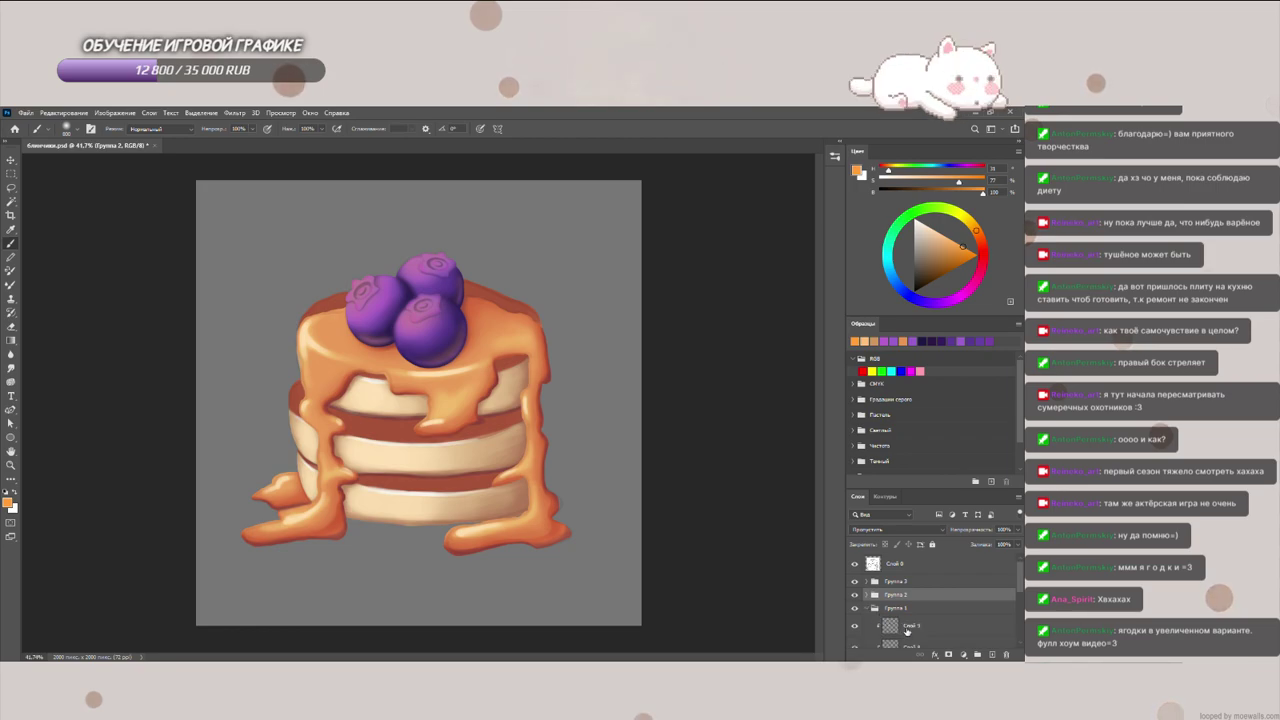
click(907, 631)
click(992, 654)
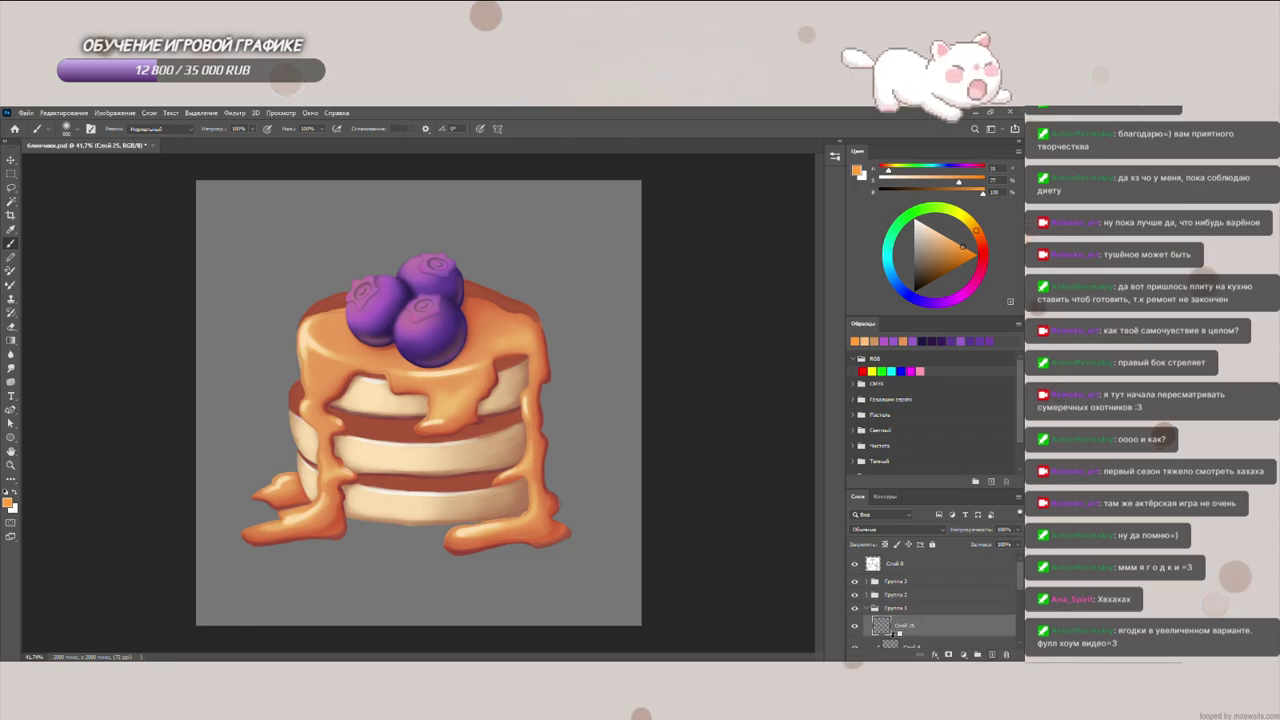
alt+click(893, 635)
key(bracketright)
key(bracketright)
key(bracketright)
mouse_move(345, 325)
mouse_down()
mouse_move(351, 400)
mouse_move(347, 321)
mouse_up()
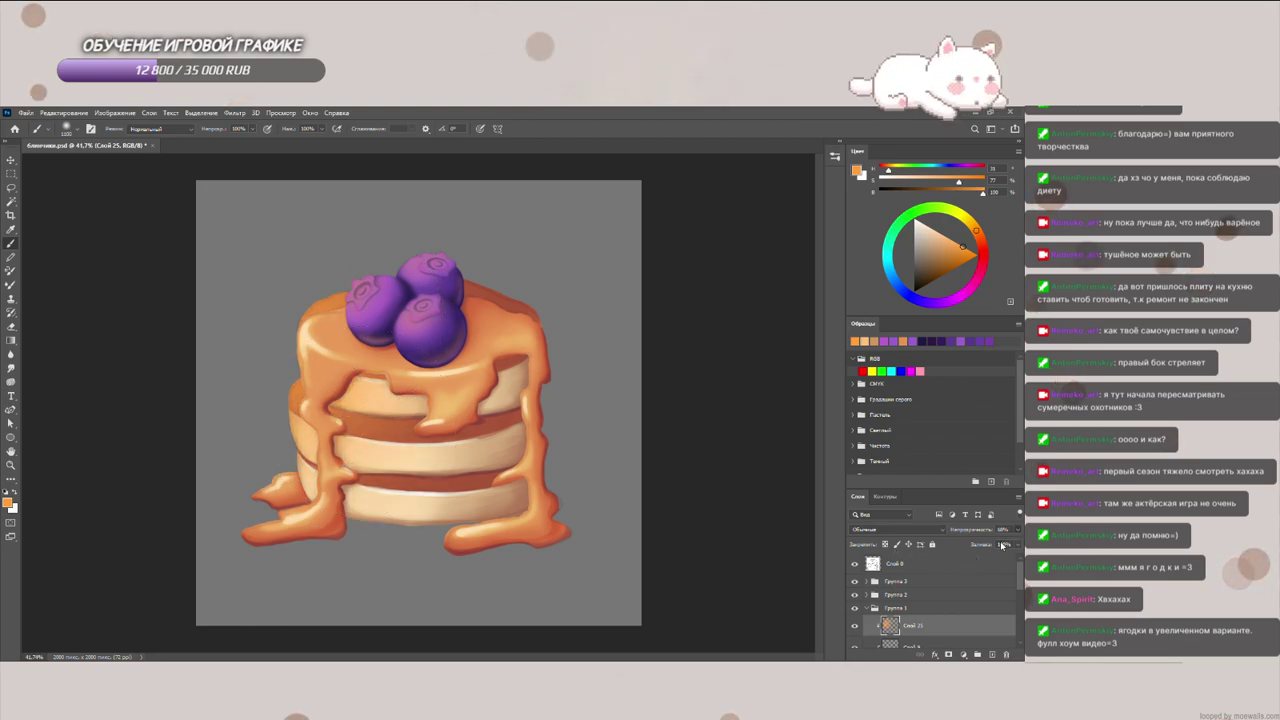
drag(998, 547, 993, 547)
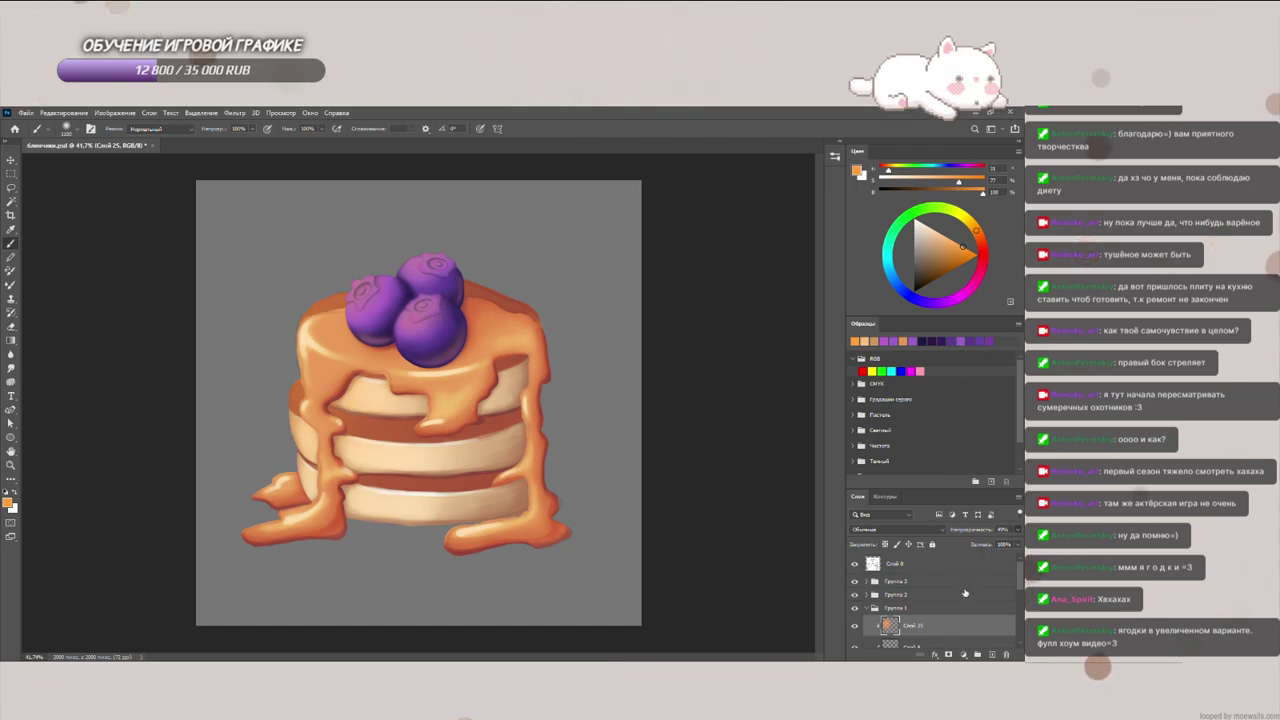
Step: Shade the right side of the pancakes with dark blue-violet on a new clipped layer above Слой 25, at reduced opacity
click(986, 655)
alt+click(899, 633)
click(921, 284)
click(921, 301)
key(bracketright)
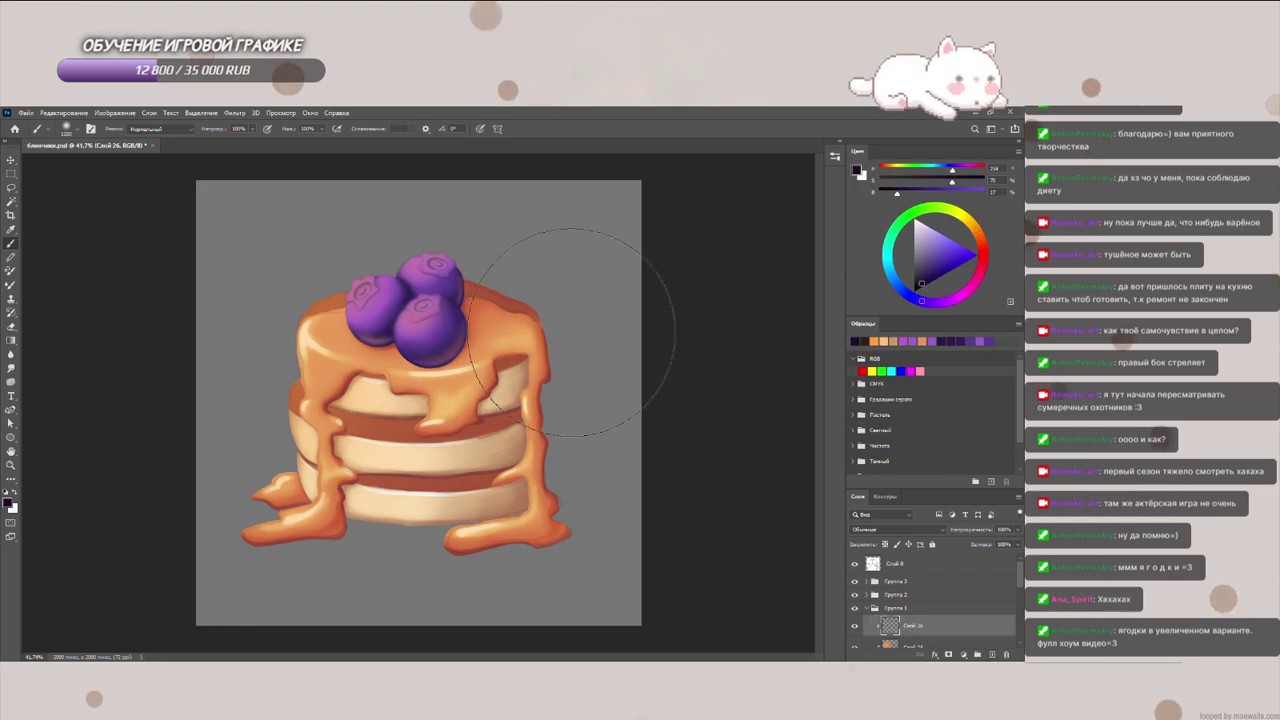
mouse_move(579, 333)
mouse_down()
mouse_move(527, 503)
mouse_move(500, 522)
mouse_up()
drag(580, 405, 529, 501)
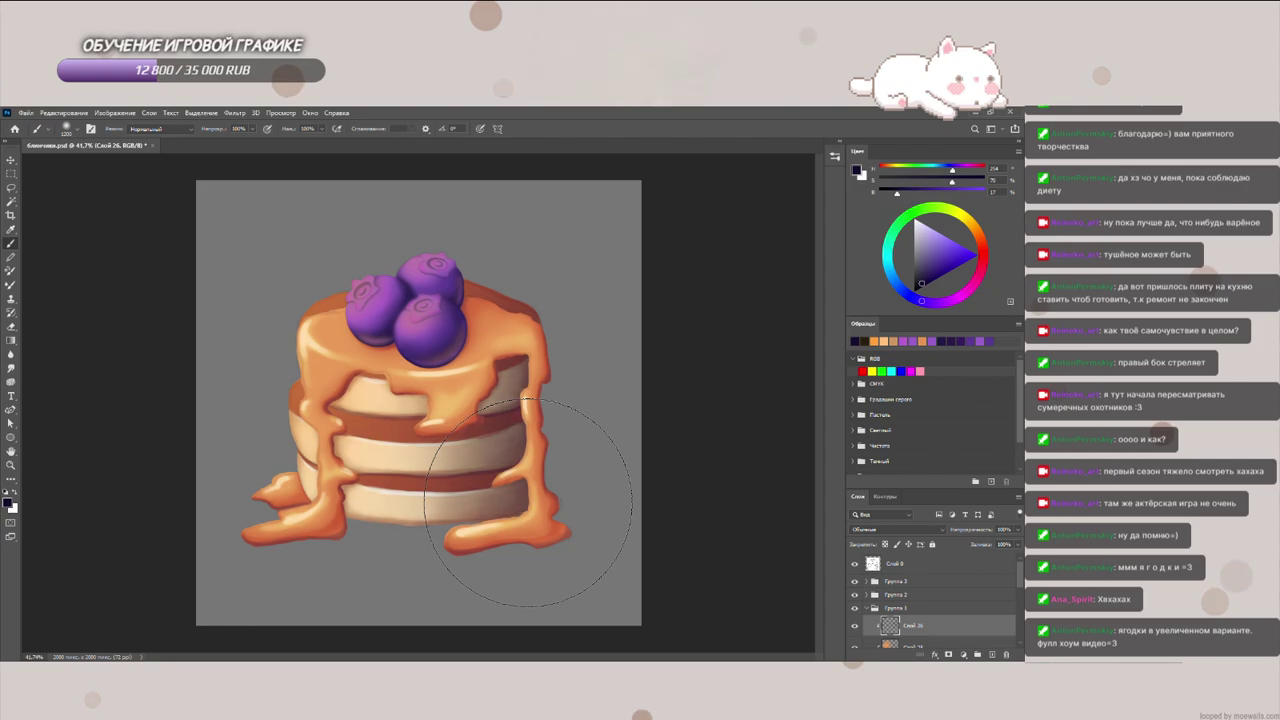
mouse_move(591, 429)
mouse_down()
mouse_move(574, 486)
mouse_move(460, 525)
mouse_up()
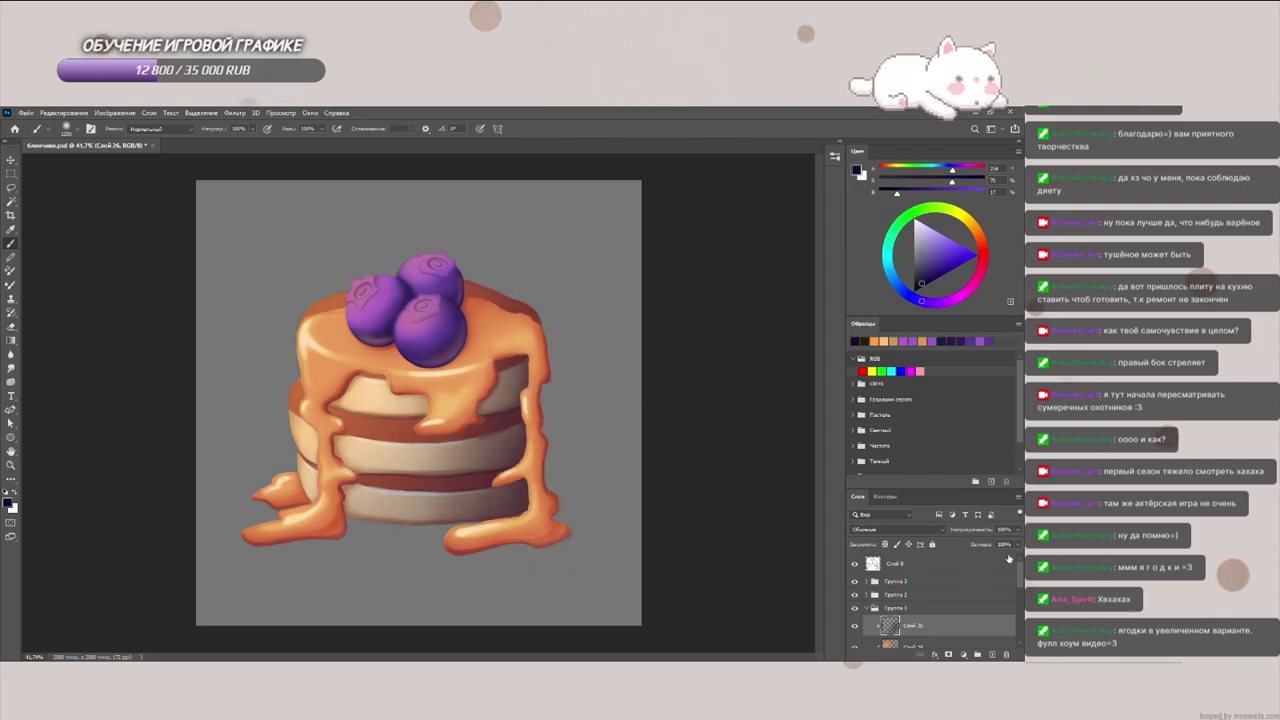
click(1017, 532)
drag(1014, 545, 995, 547)
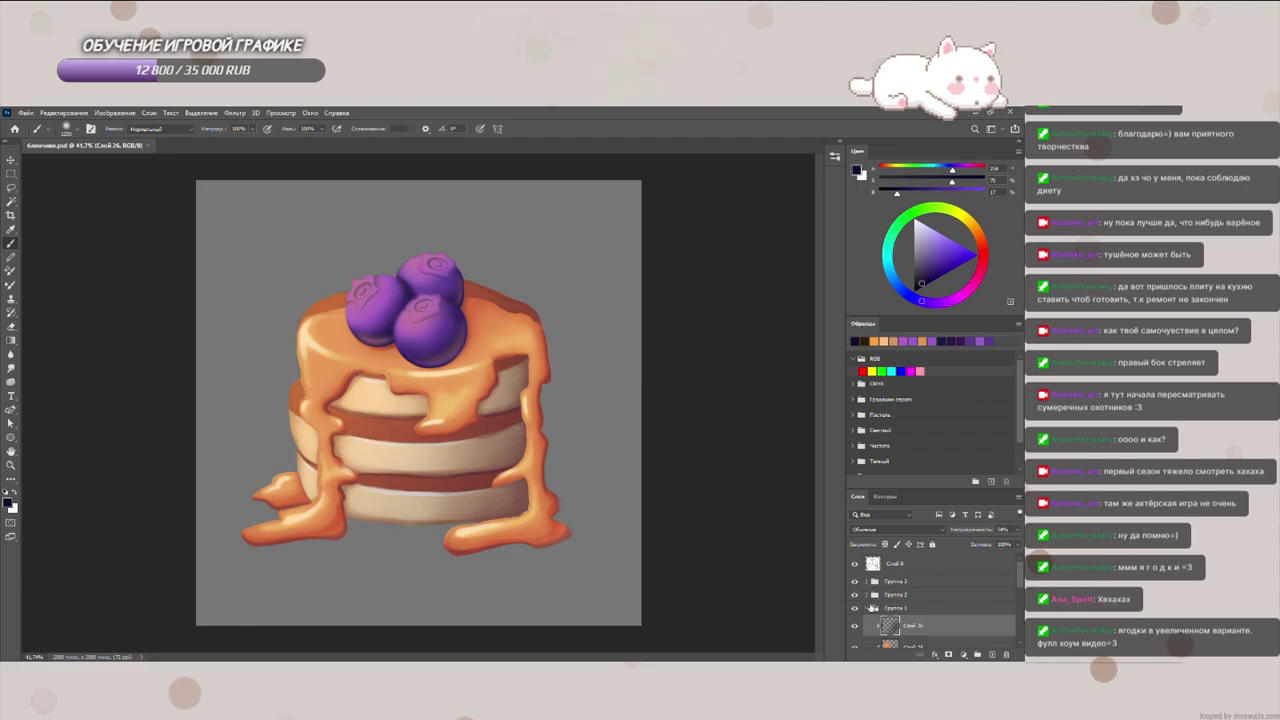
Step: Collapse Группа 1, add a new clipped layer above Слой 15 in Группа 2, and make the brush much smaller
click(869, 605)
click(867, 595)
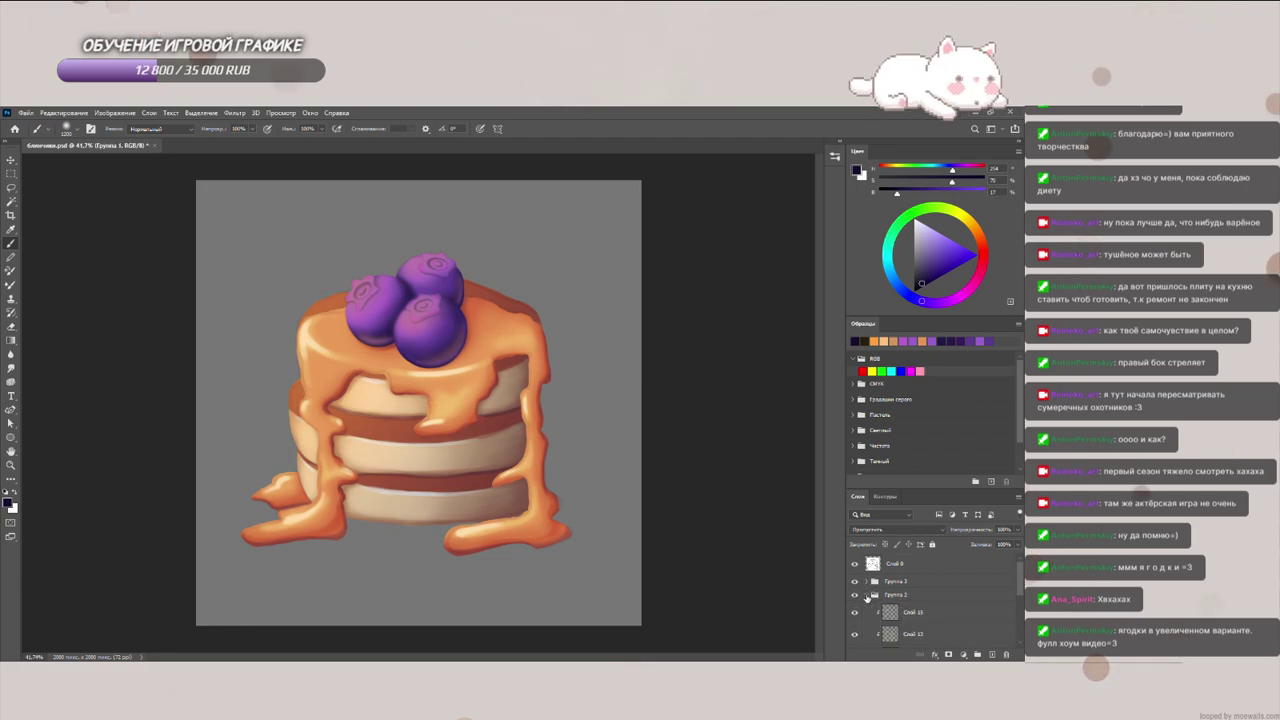
click(919, 613)
click(978, 654)
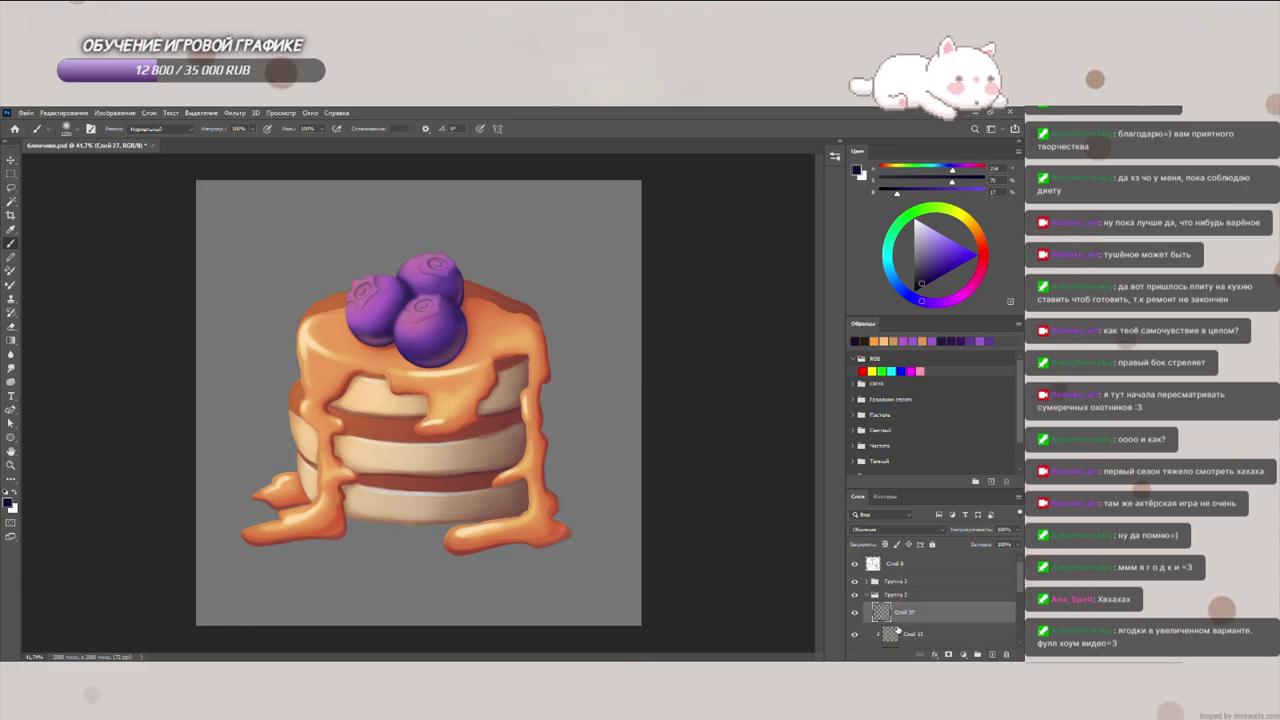
scroll(381, 328, up, 5)
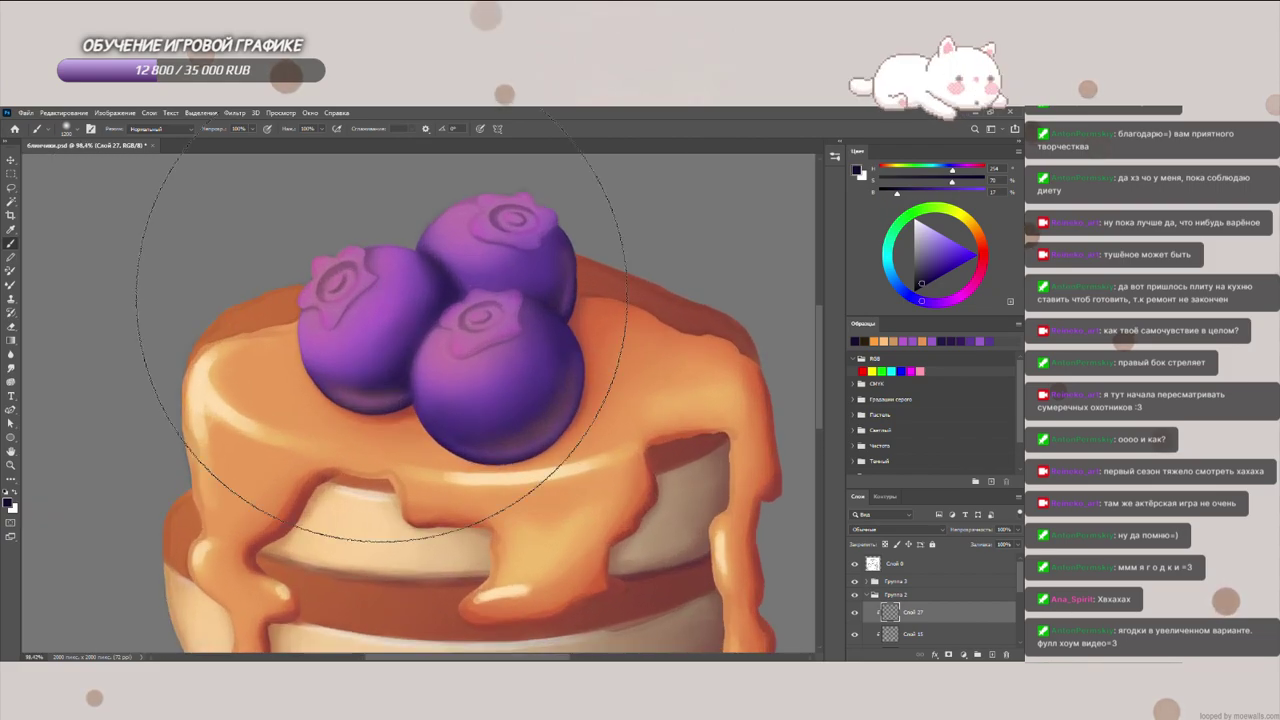
key(bracketleft)
key(bracketleft)
key(bracketleft)
key(bracketleft)
key(bracketleft)
key(bracketleft)
key(bracketleft)
key(bracketleft)
key(bracketleft)
key(bracketleft)
key(bracketleft)
key(bracketleft)
key(bracketleft)
key(bracketleft)
key(bracketleft)
key(bracketleft)
key(bracketleft)
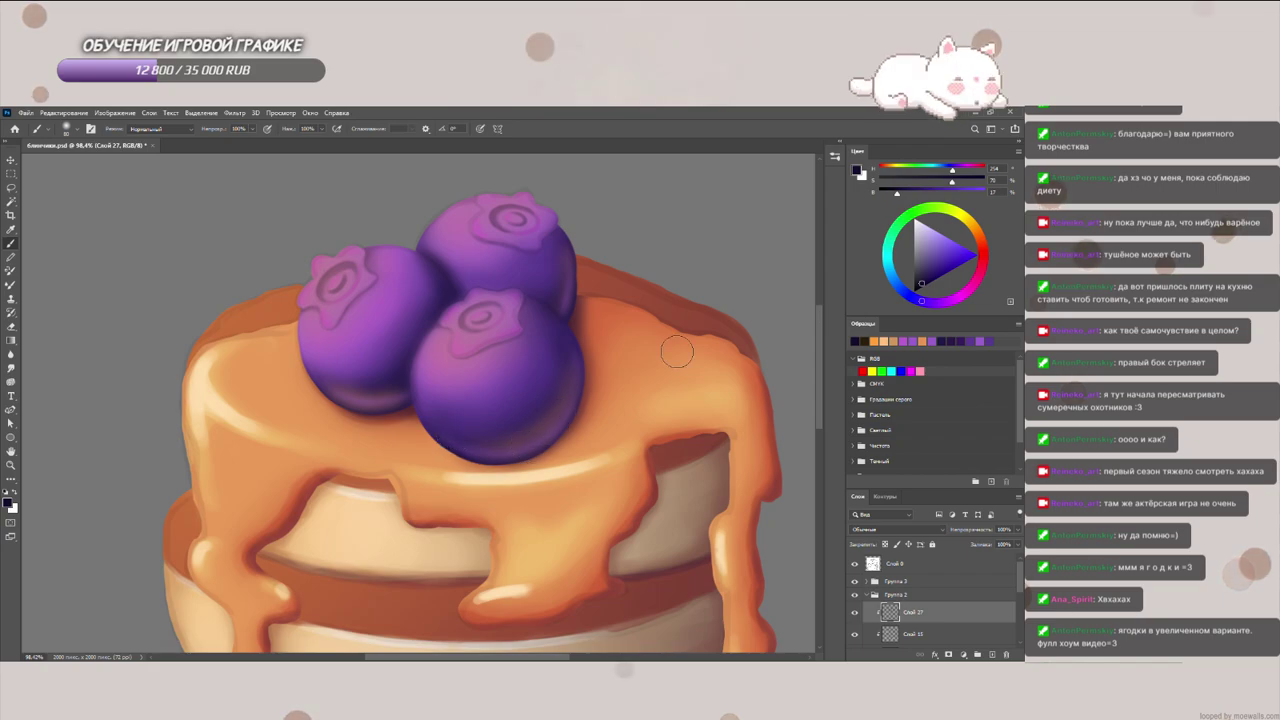
Step: Move Слой 27 out of Группа 2 to just above it, collapse the group, and reduce the brush size
drag(905, 612, 896, 589)
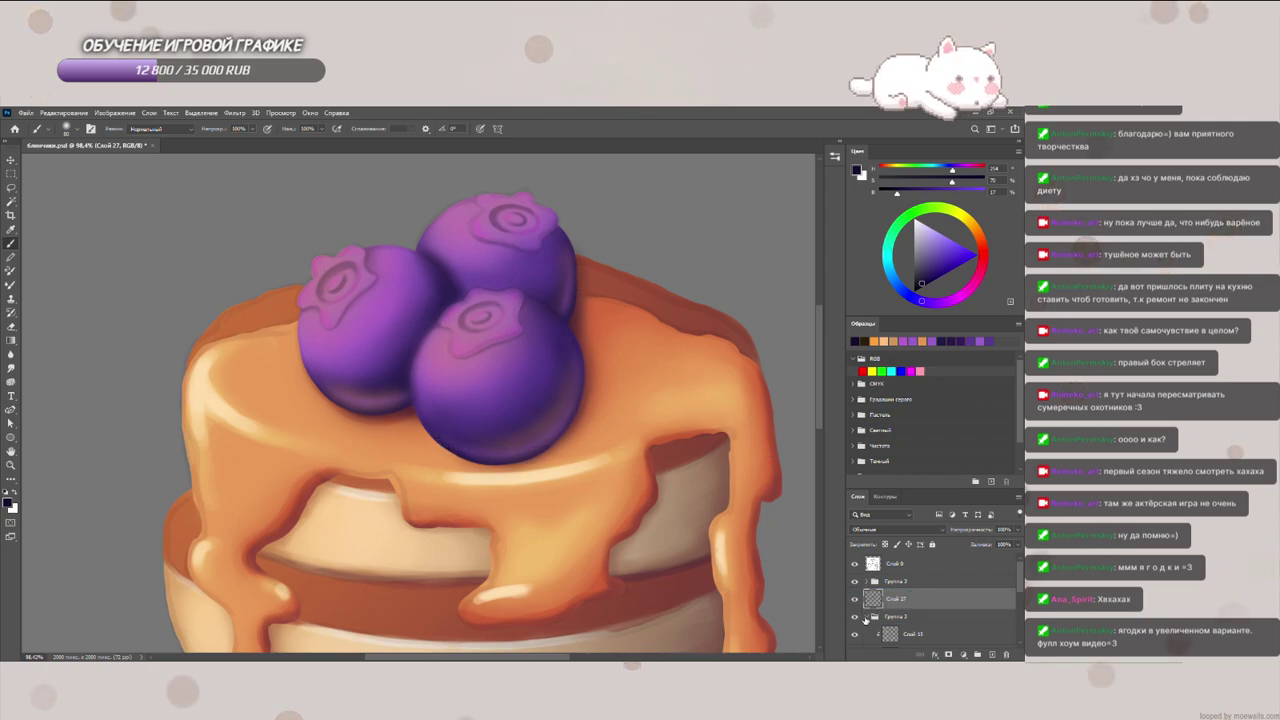
click(876, 616)
key(bracketleft)
key(bracketleft)
key(bracketleft)
key(bracketleft)
key(bracketleft)
key(bracketleft)
key(bracketleft)
key(bracketleft)
key(bracketleft)
key(bracketleft)
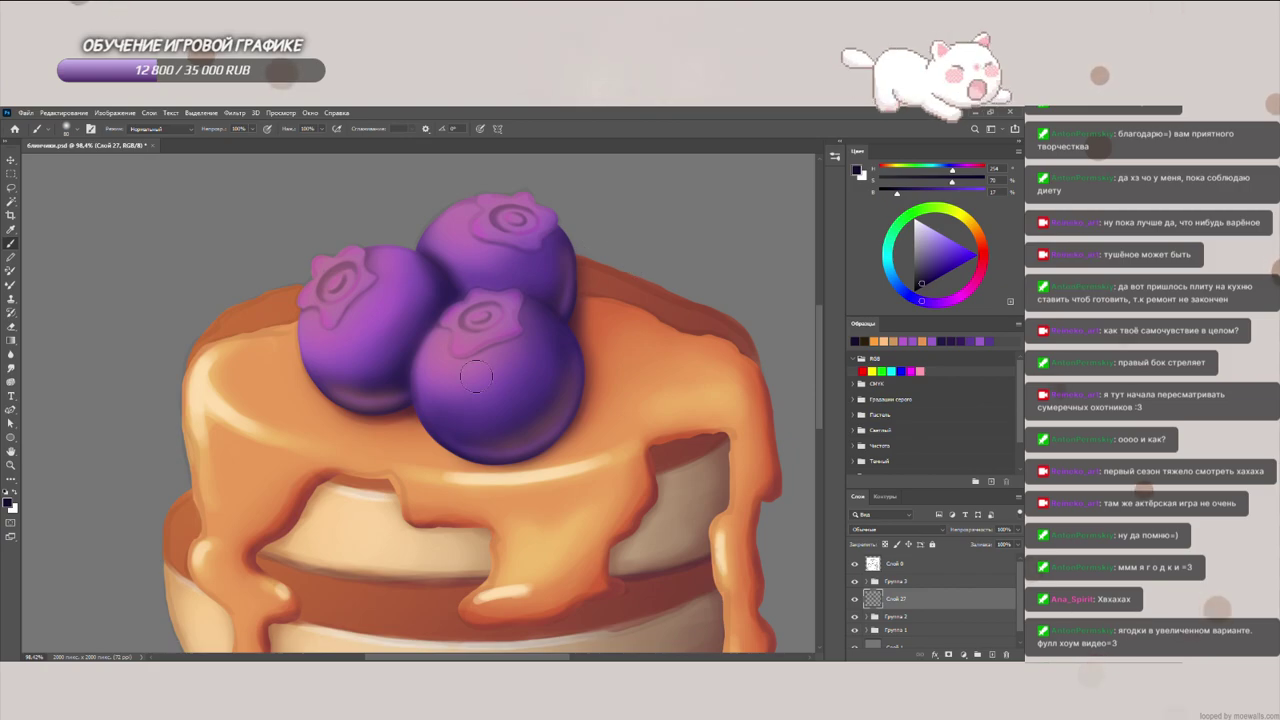
Step: Group Группа 3, Слой 27, Группа 2 and Группа 1 together, and clip a Цветовой тон/Насыщенность adjustment layer to the new group
scroll(471, 386, down, 6)
scroll(477, 402, down, 3)
scroll(478, 403, up, 3)
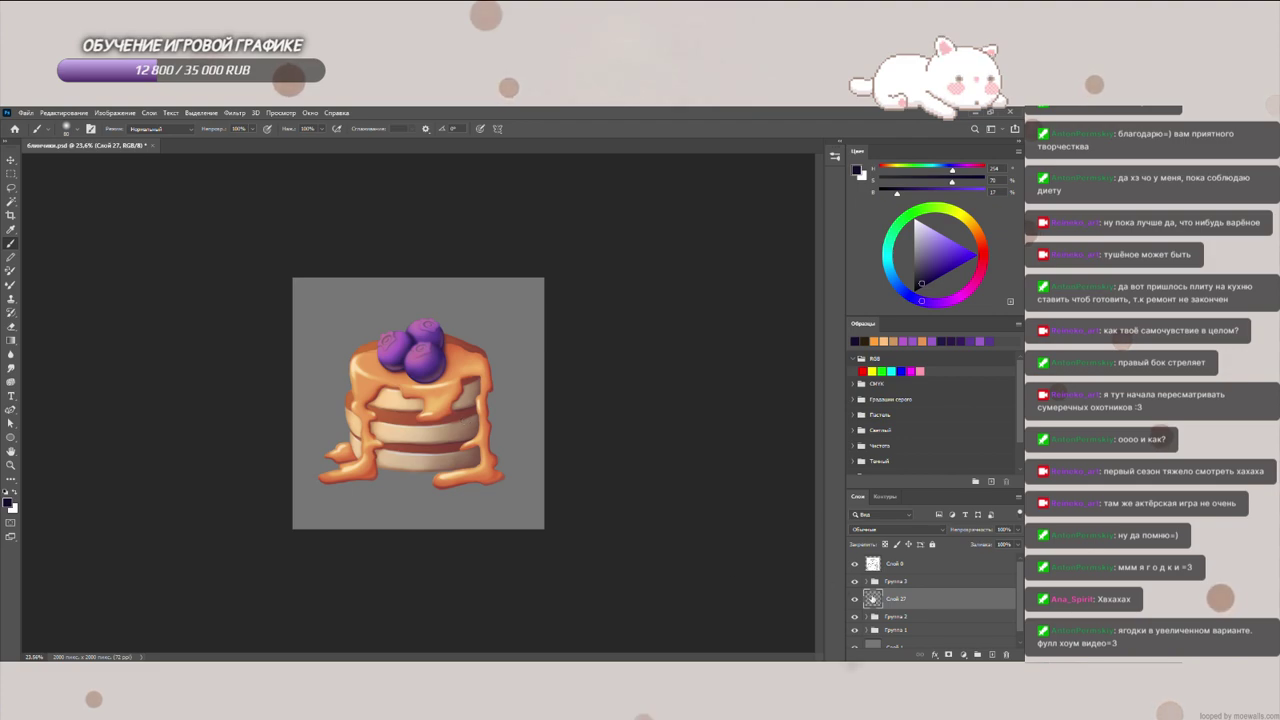
click(896, 582)
ctrl+click(897, 600)
ctrl+click(898, 617)
ctrl+click(899, 631)
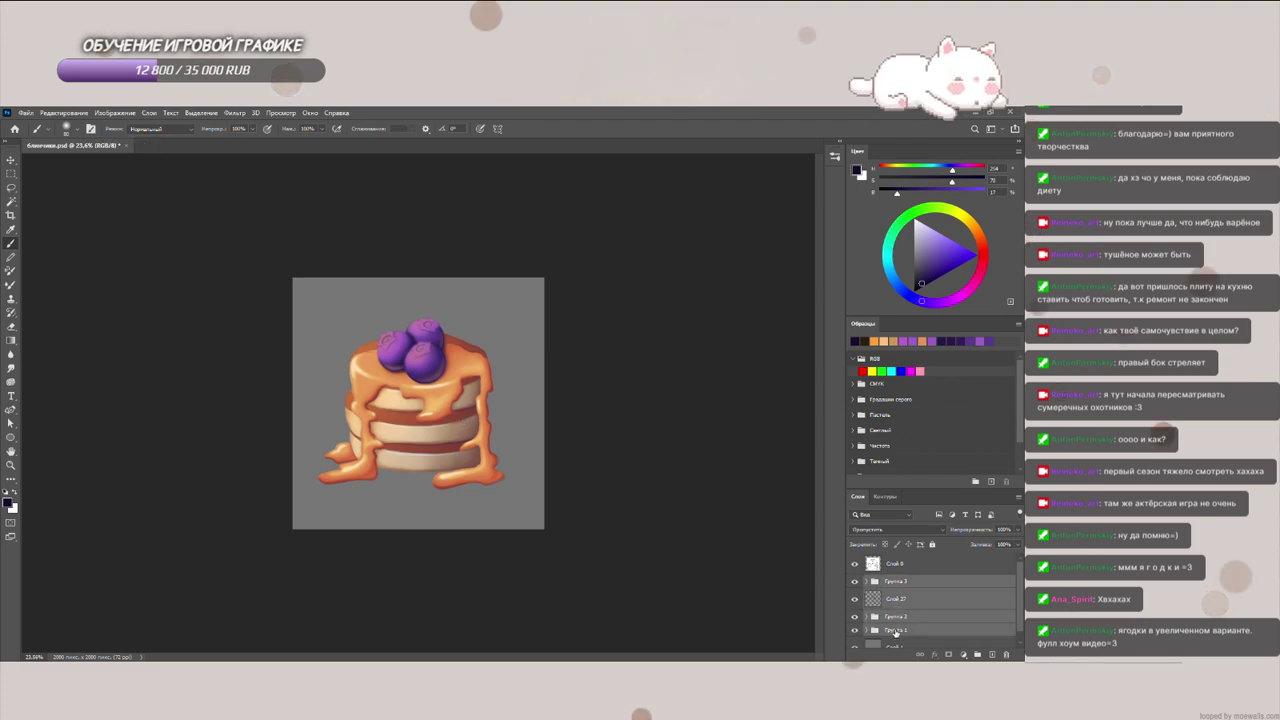
key(ctrl+g)
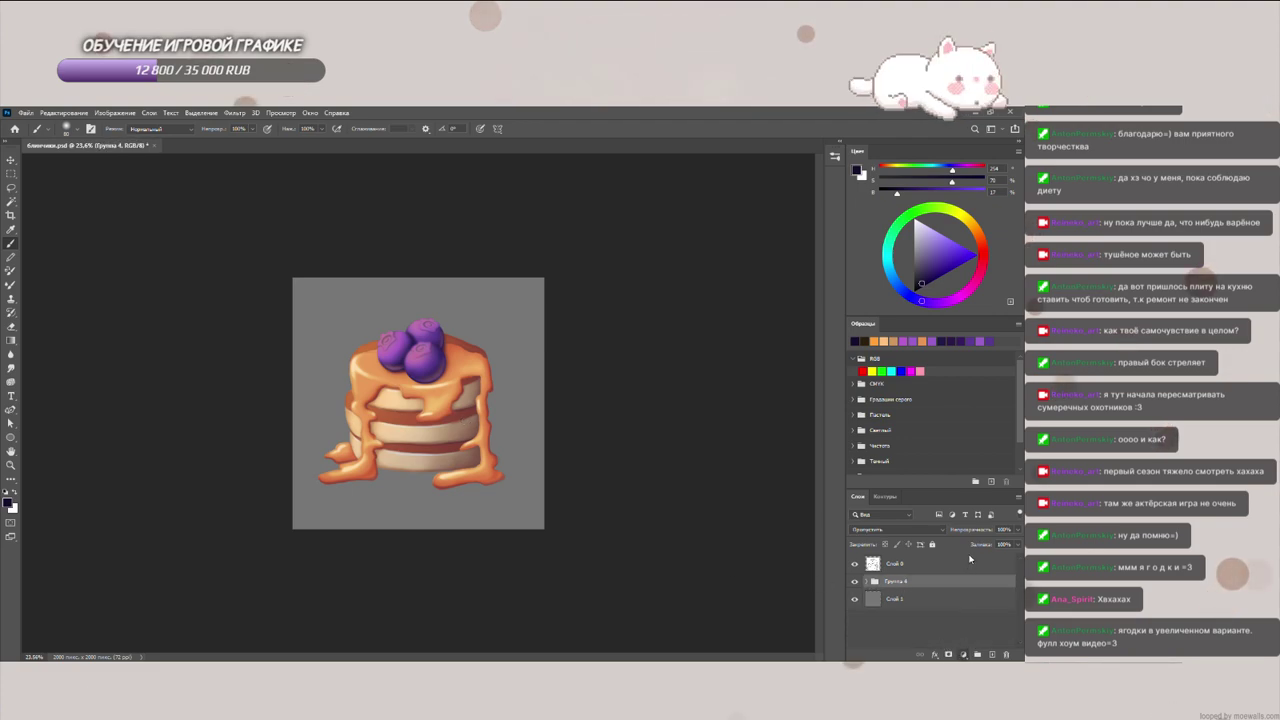
click(966, 569)
alt+click(879, 595)
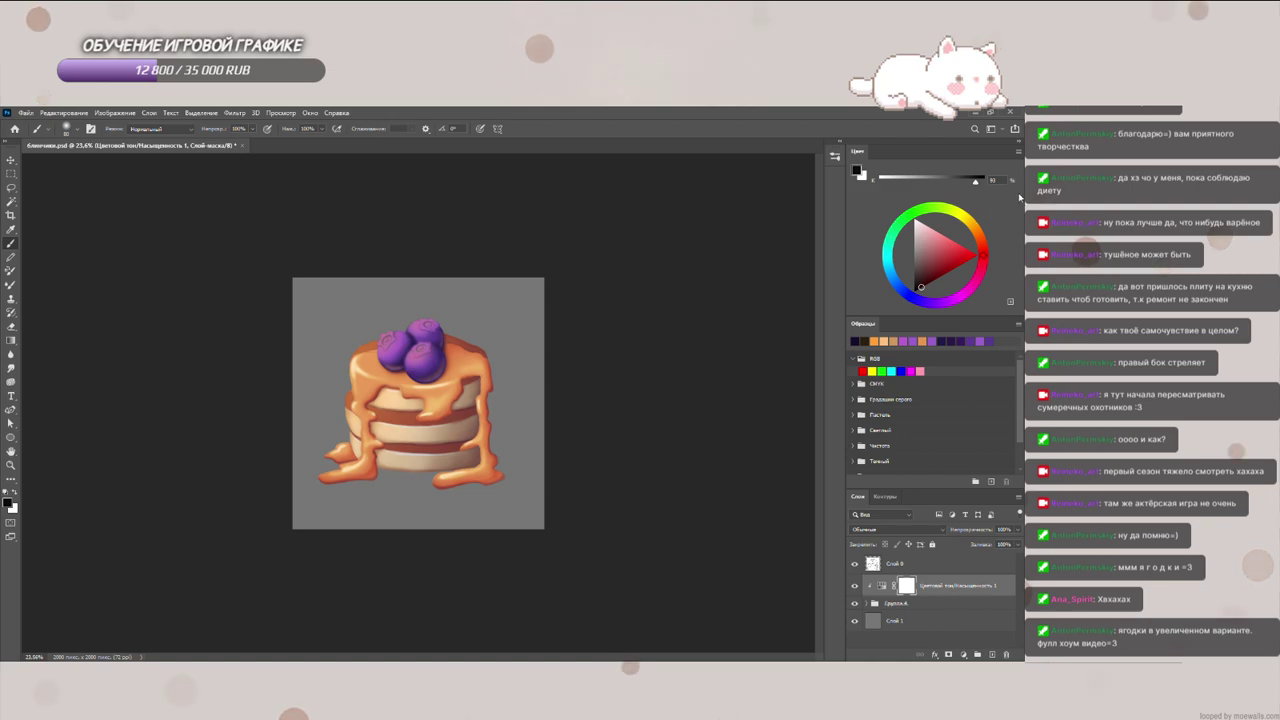
Step: Fill the background layer Слой 1 with a very dark navy blue
click(918, 620)
click(930, 279)
drag(921, 301, 924, 287)
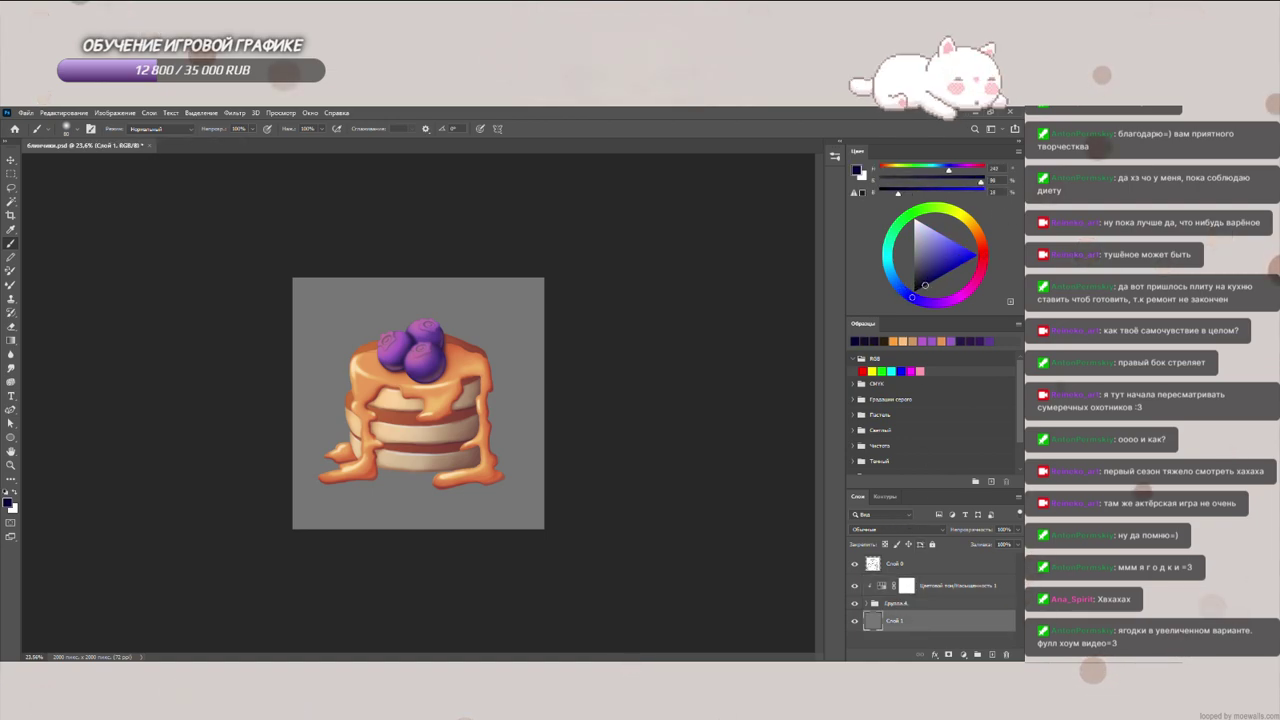
key(alt+BackSpace)
Step: Paint a large soft blue glow behind the pancakes on a new layer above Слой 1, and brighten it with a lighter blue
click(932, 267)
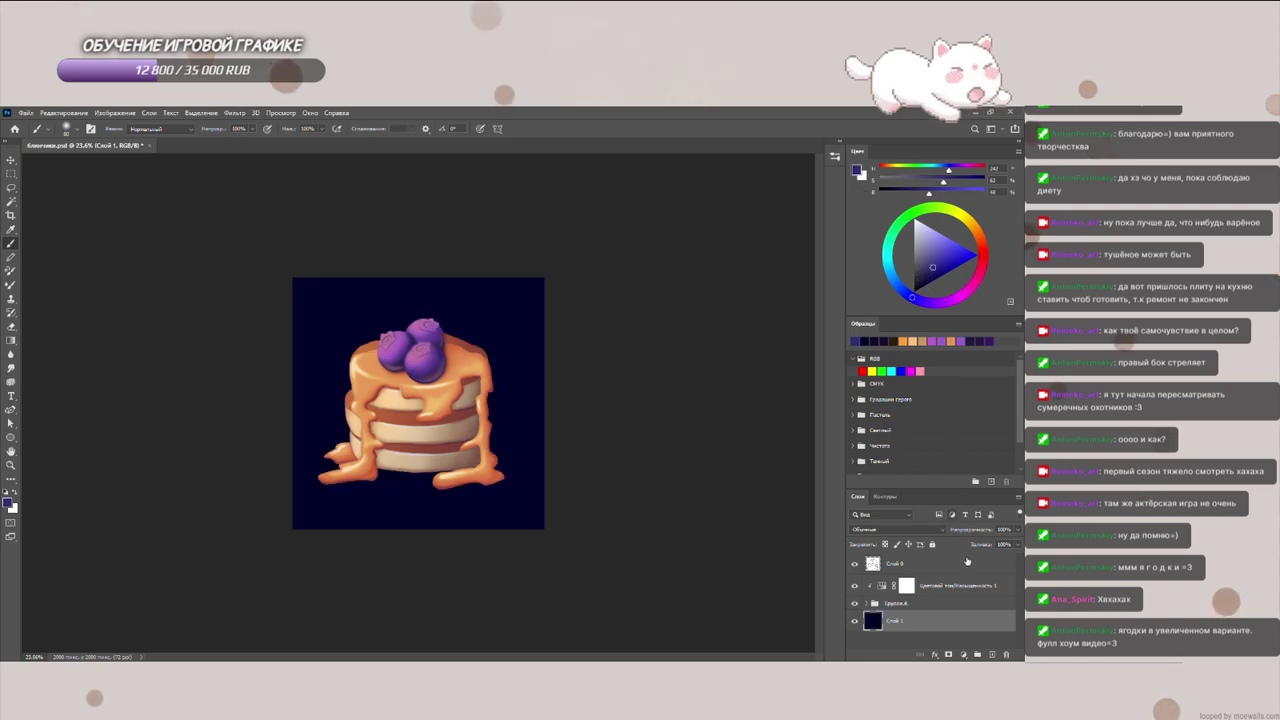
click(992, 655)
drag(910, 296, 897, 286)
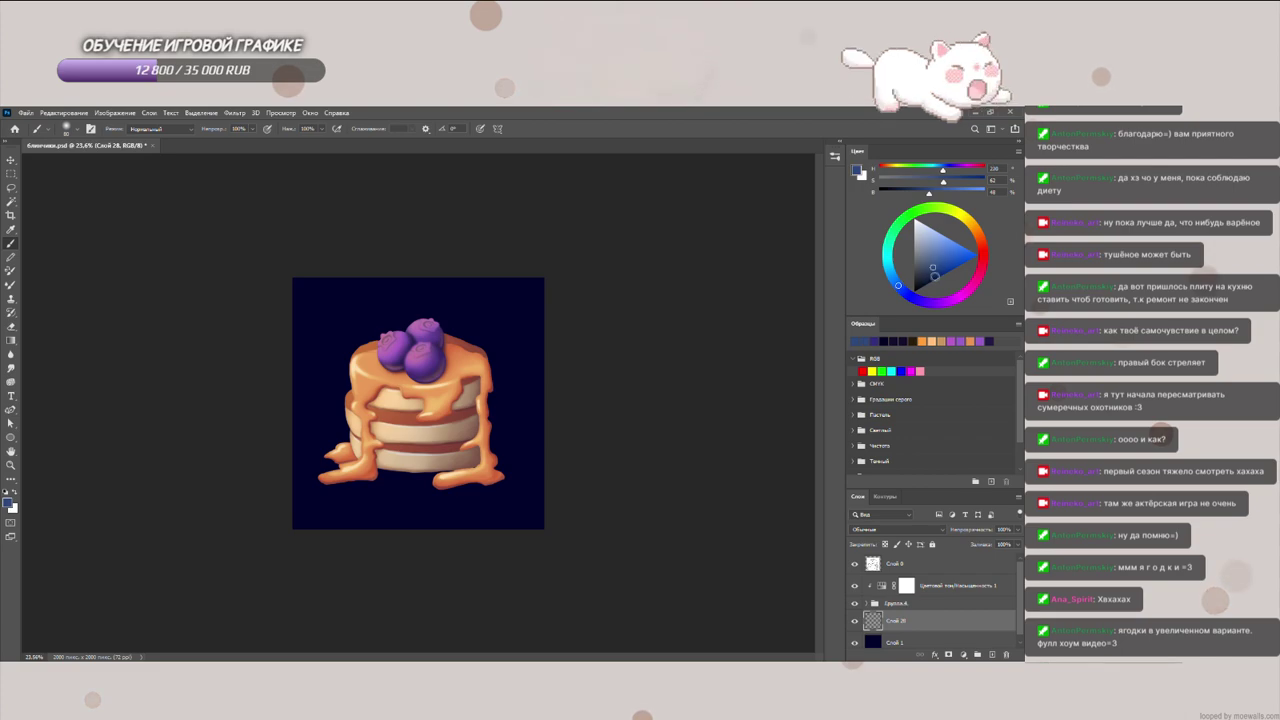
scroll(487, 421, up, 1)
key(bracketright)
key(bracketright)
key(bracketright)
key(bracketright)
key(bracketright)
key(bracketright)
key(bracketright)
key(bracketleft)
key(bracketleft)
key(bracketleft)
key(bracketleft)
key(bracketleft)
key(bracketleft)
key(bracketleft)
key(bracketleft)
key(bracketleft)
key(bracketleft)
key(bracketleft)
key(bracketleft)
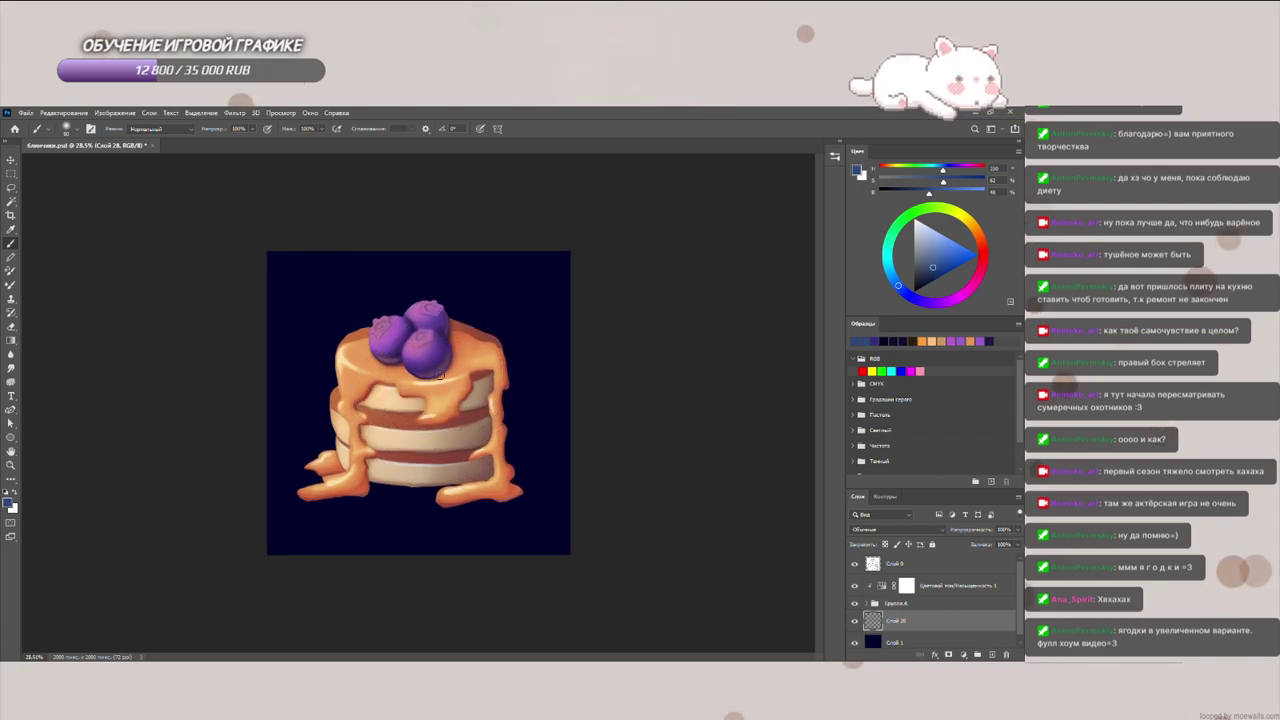
key(bracketright)
key(bracketright)
key(bracketright)
key(bracketright)
mouse_move(426, 409)
mouse_down()
mouse_move(434, 391)
mouse_move(394, 430)
mouse_move(429, 383)
mouse_up()
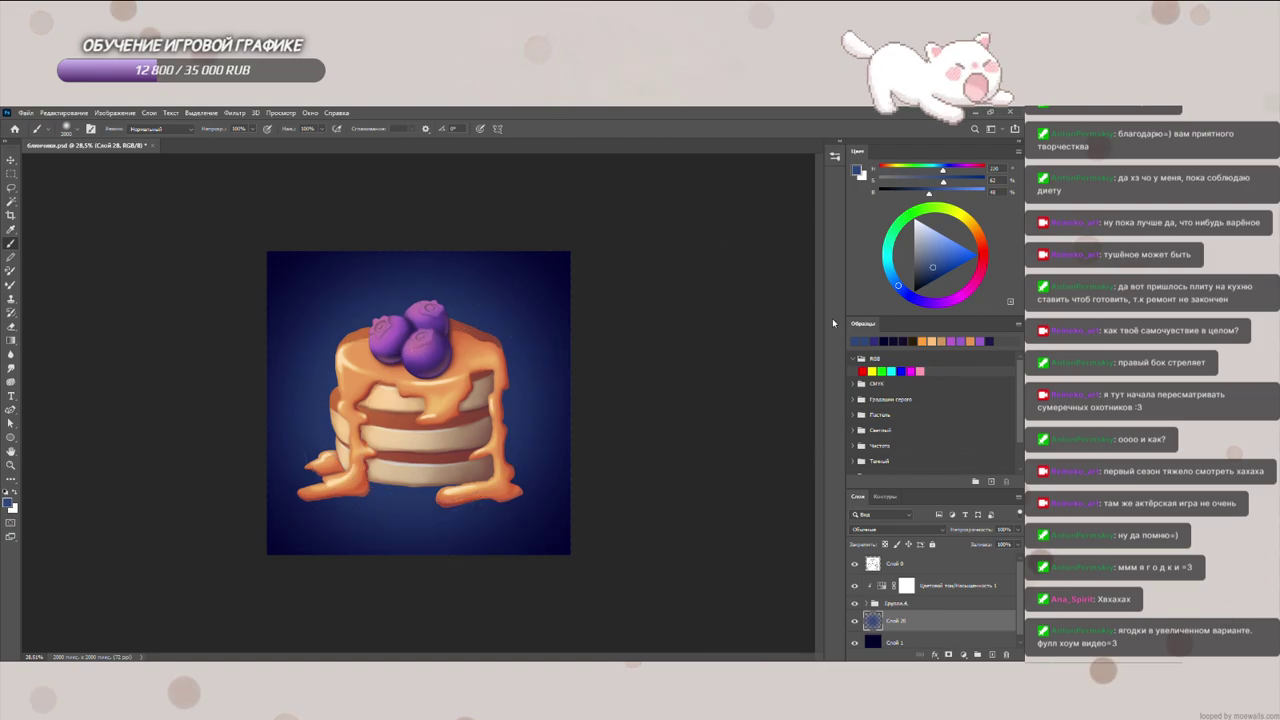
click(938, 252)
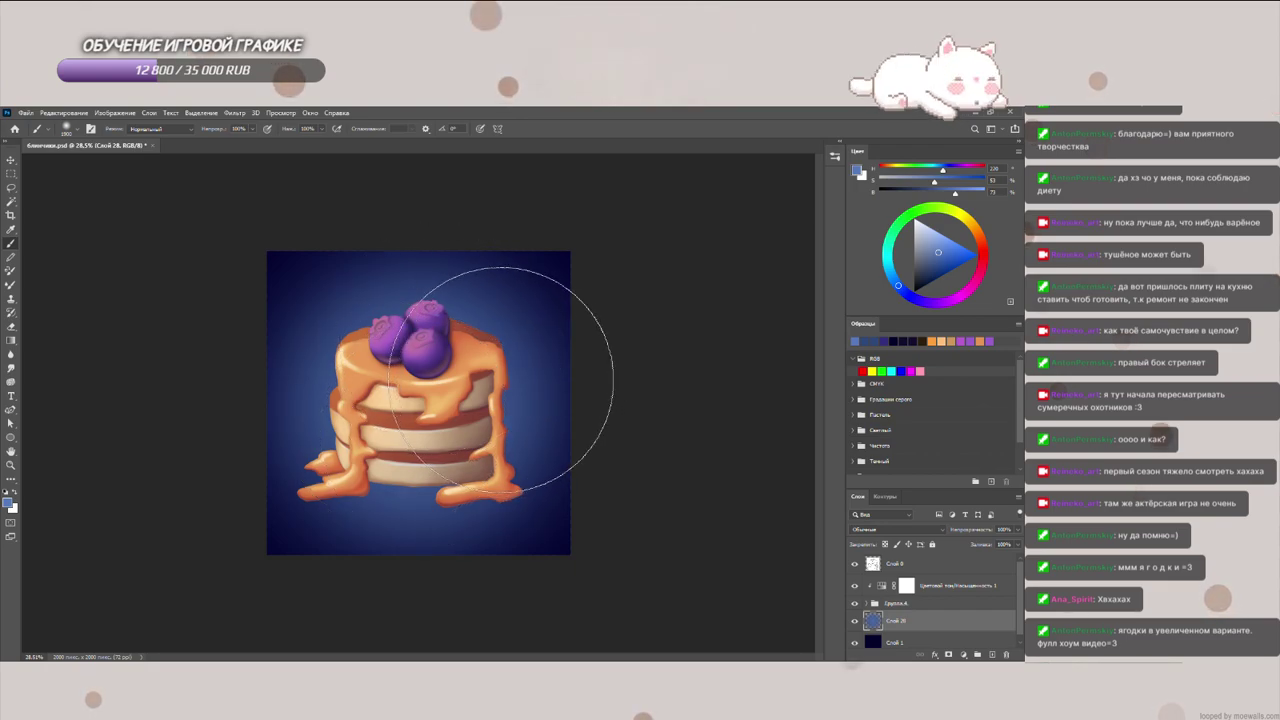
scroll(503, 379, down, 2)
scroll(481, 372, up, 1)
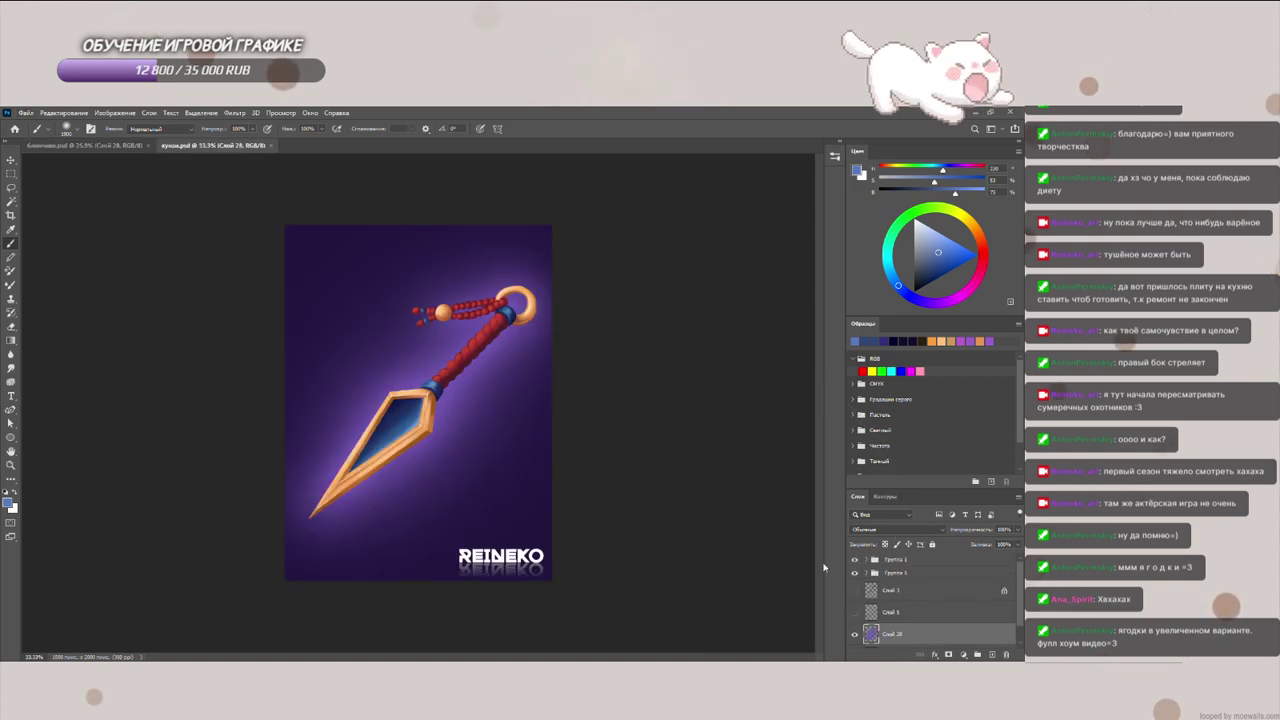
Step: Identify the logo group in the knife document by toggling group visibility, and copy it into the pancake document above the adjustment layer
click(854, 572)
click(854, 572)
click(855, 560)
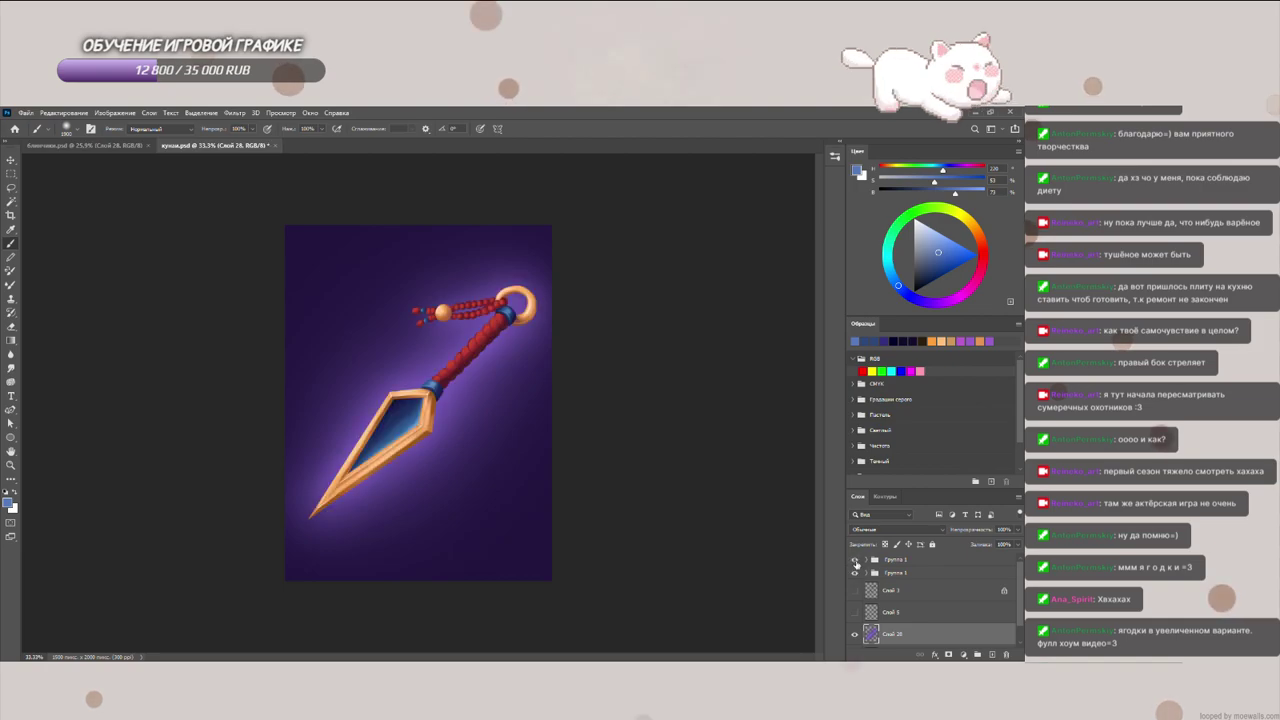
click(855, 561)
click(102, 150)
drag(102, 153, 115, 162)
drag(871, 622, 882, 576)
Step: Move the logo group to the lower-right corner of the pancake canvas with Free Transform
key(ctrl+t)
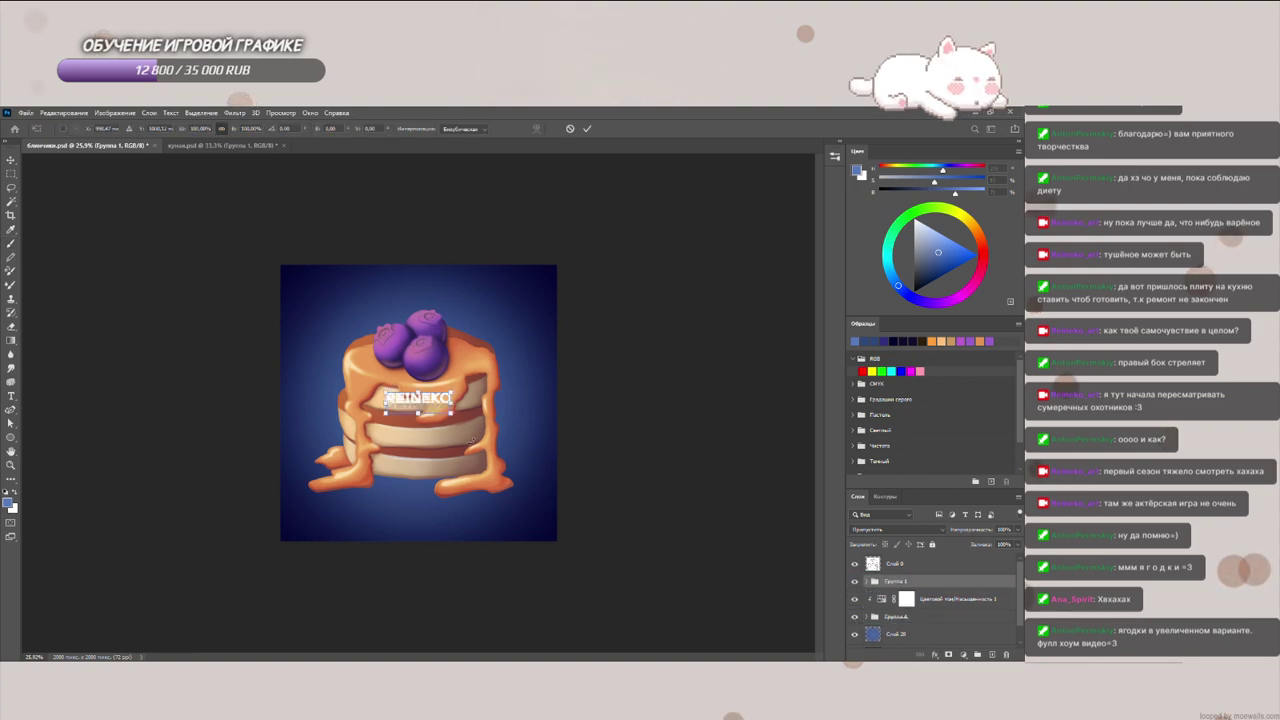
drag(418, 400, 519, 519)
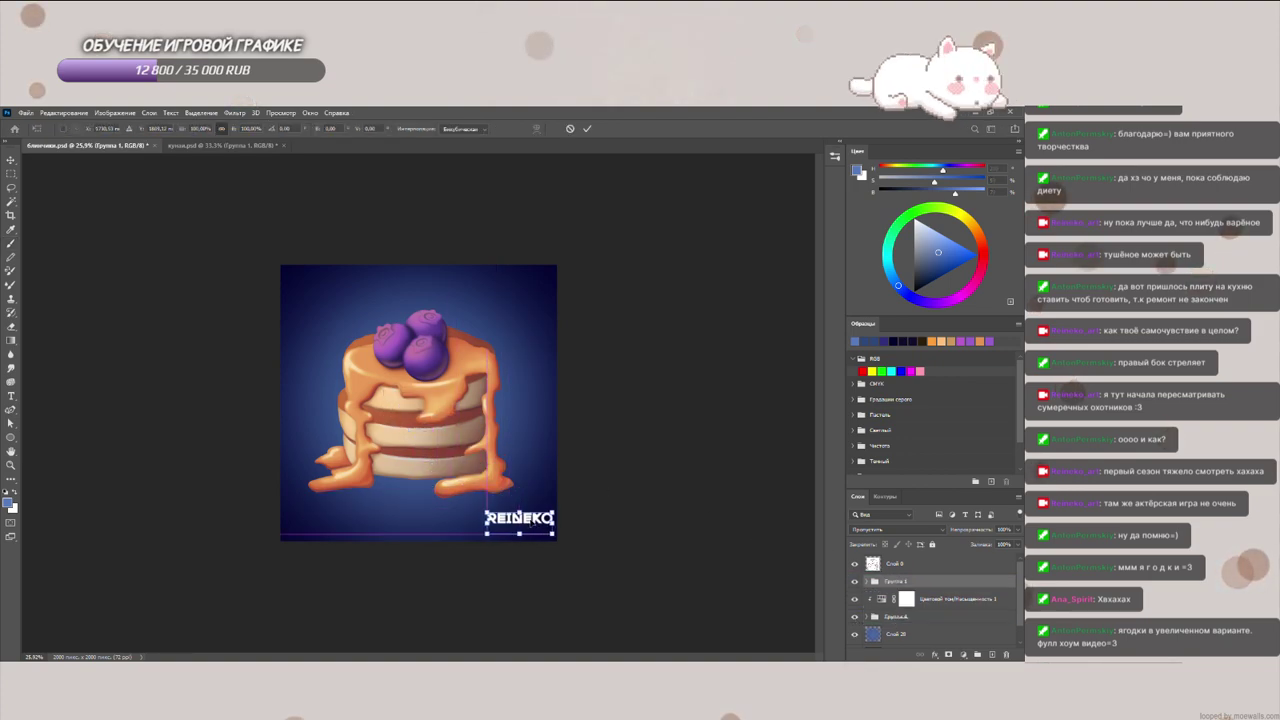
key(Return)
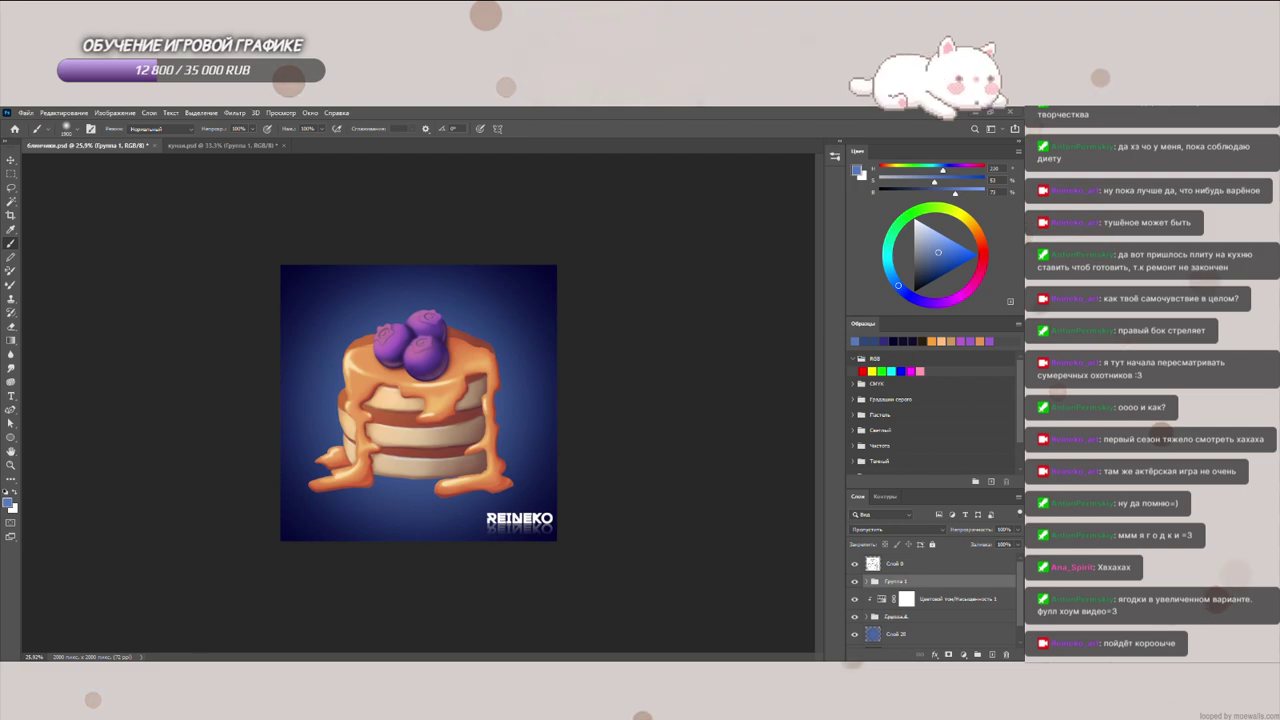
scroll(418, 403, down, 1)
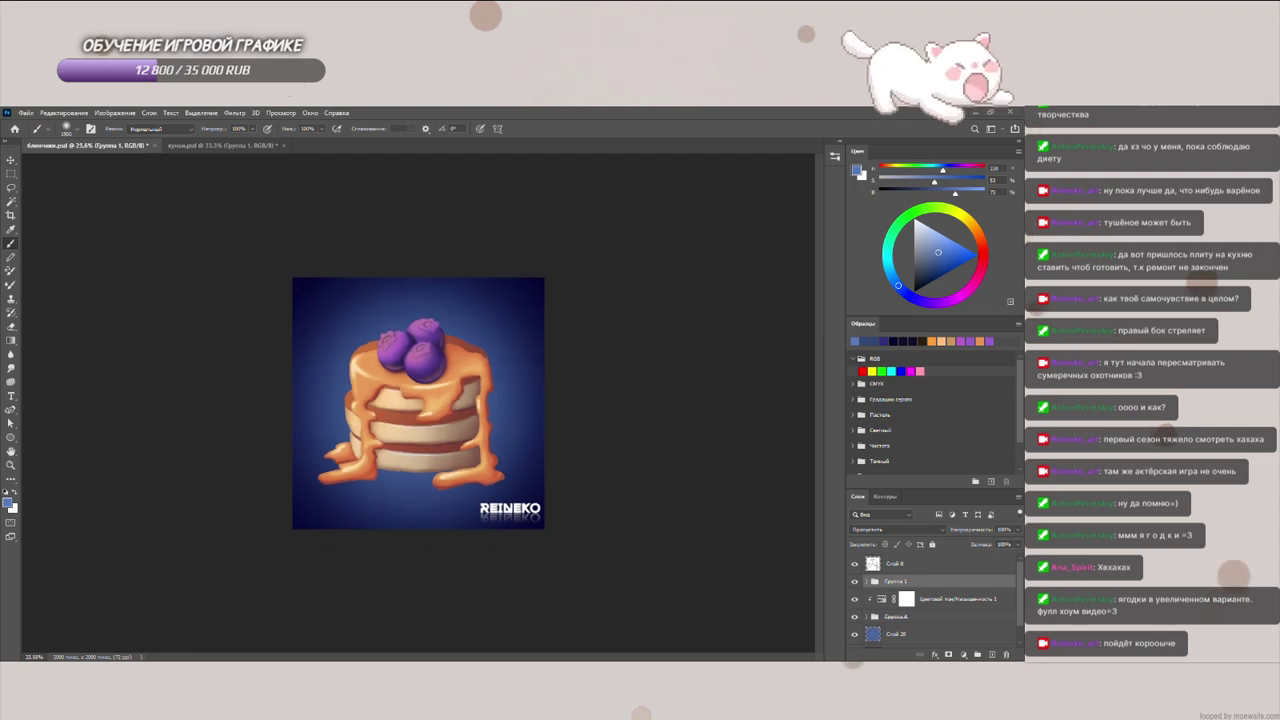
scroll(418, 403, down, 4)
scroll(418, 403, up, 4)
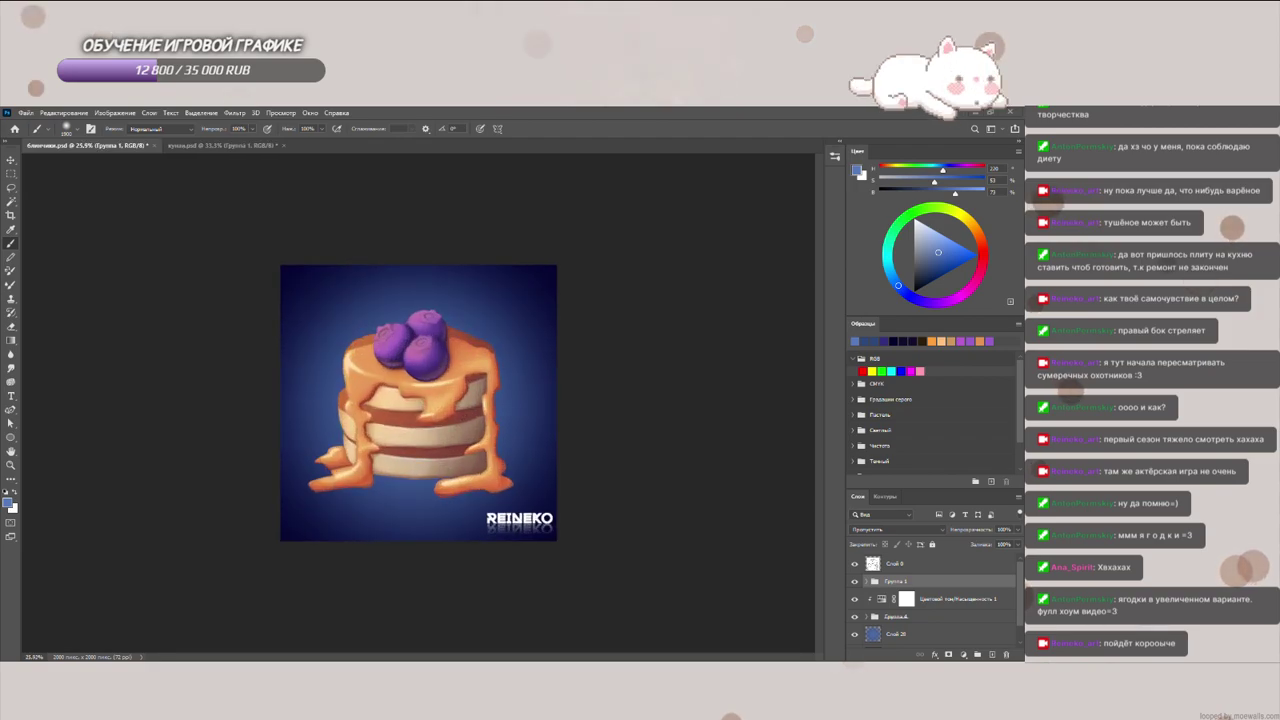